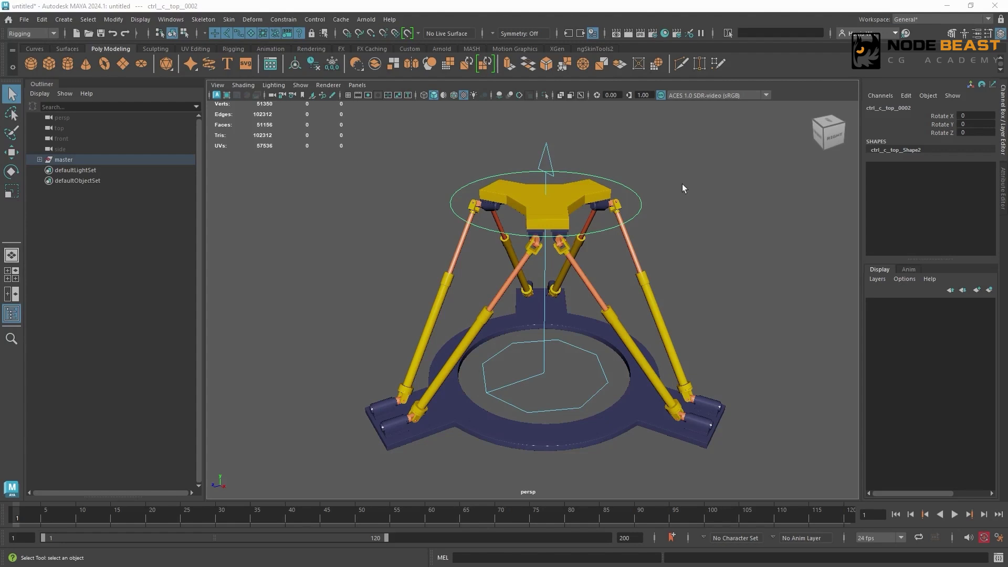
- Test-rotate the octagonal base control and the circular top control of the rig, undoing each rotation
{"action": "left_click", "coordinate": [538, 365]}
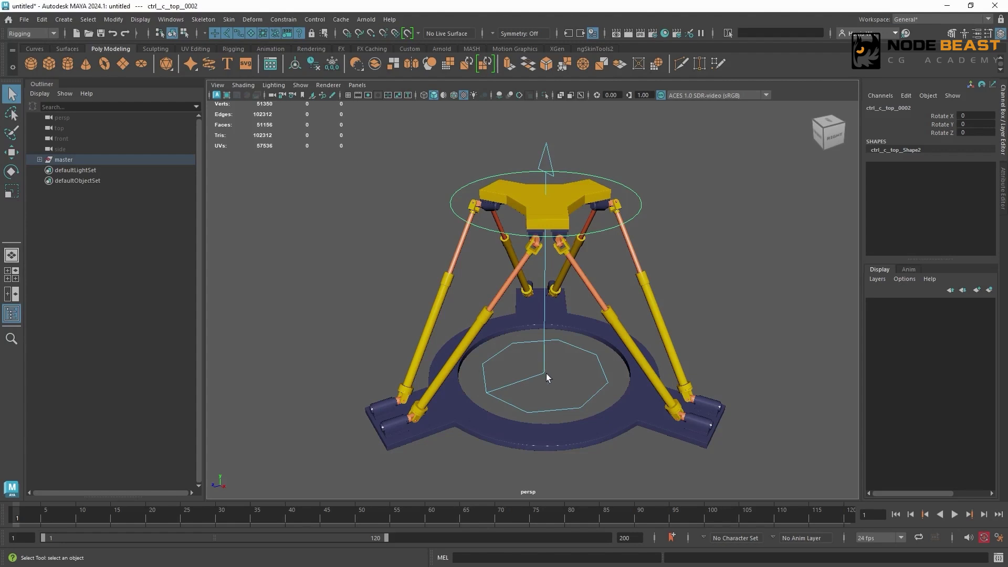
{"action": "key", "text": "e"}
{"action": "mouse_move", "coordinate": [558, 330]}
{"action": "left_mouse_down"}
{"action": "mouse_move", "coordinate": [535, 317]}
{"action": "mouse_move", "coordinate": [549, 315]}
{"action": "mouse_move", "coordinate": [535, 349]}
{"action": "mouse_move", "coordinate": [544, 325]}
{"action": "left_mouse_up"}
{"action": "key", "text": "ctrl+z"}
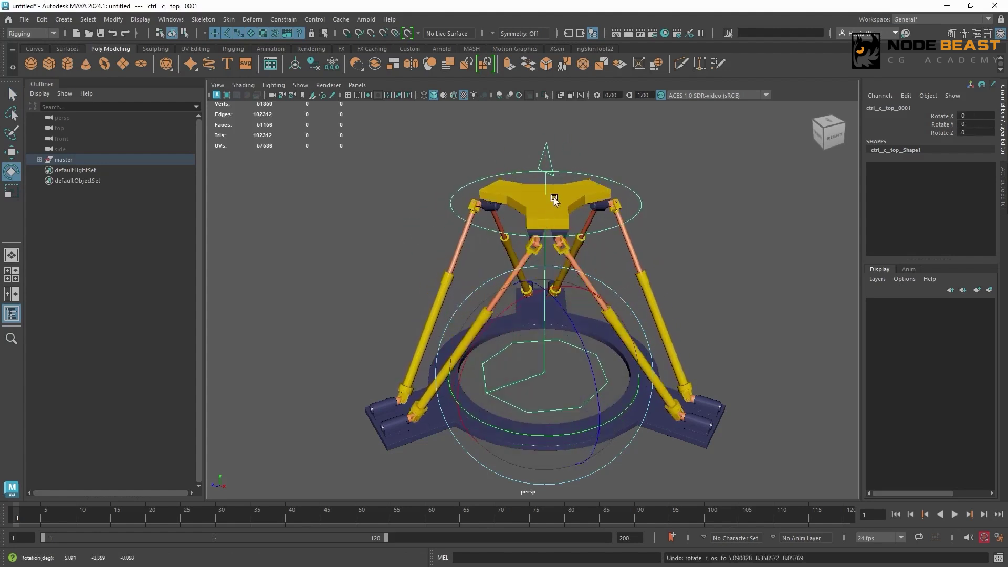
{"action": "left_click", "coordinate": [632, 197]}
{"action": "left_click_drag", "start_coordinate": [556, 189], "coordinate": [609, 185]}
{"action": "key", "text": "ctrl+z"}
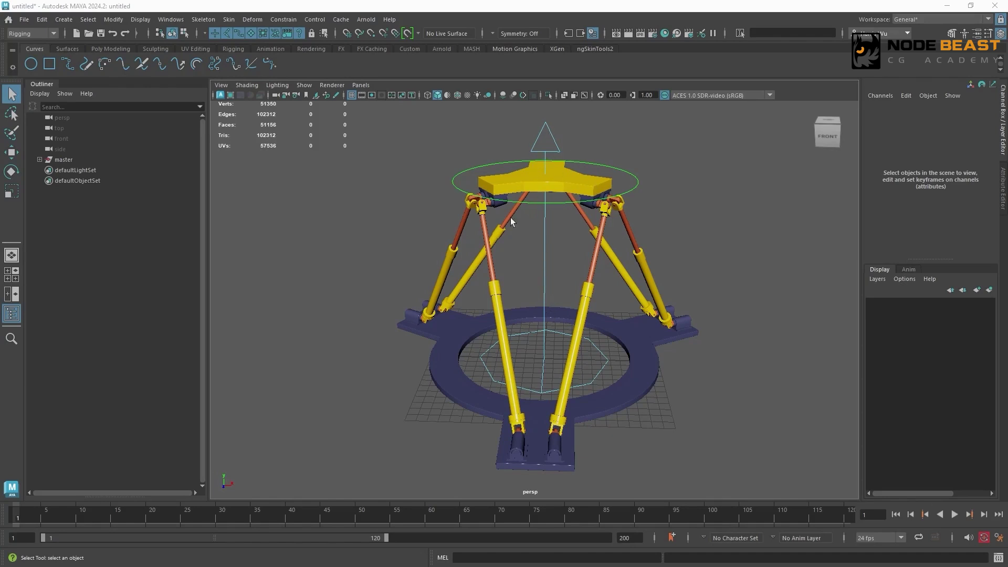
- Try rotating the lower control inside the base ring, undo the rotation and clear the selection
{"action": "left_click", "coordinate": [544, 267]}
{"action": "key", "text": "e"}
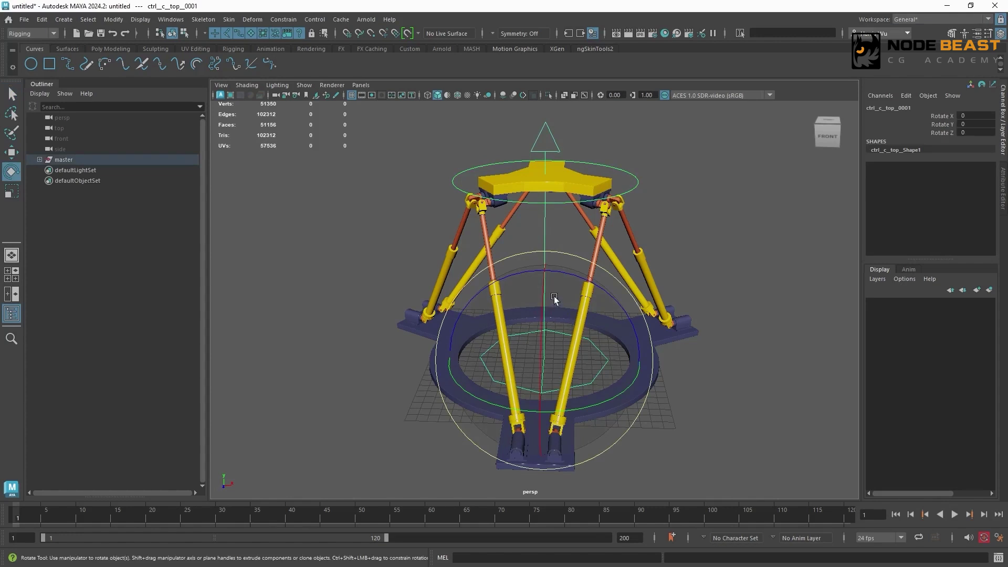
{"action": "left_click_drag", "start_coordinate": [558, 304], "coordinate": [593, 319]}
{"action": "key", "text": "ctrl+z"}
{"action": "left_click", "coordinate": [664, 184]}
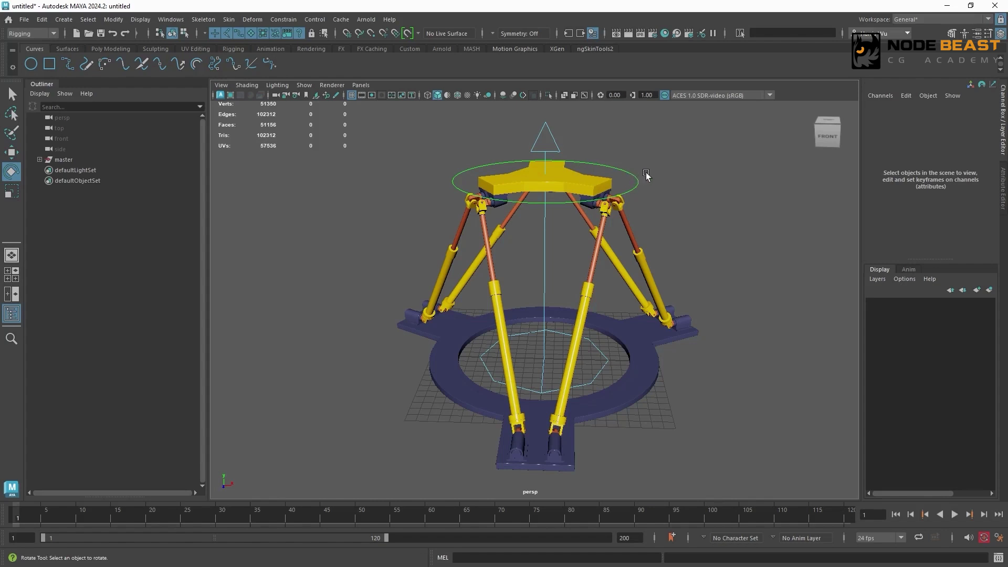
- Try rotating the circular control around the top platform, undo the rotation and clear the selection
{"action": "left_click", "coordinate": [638, 181]}
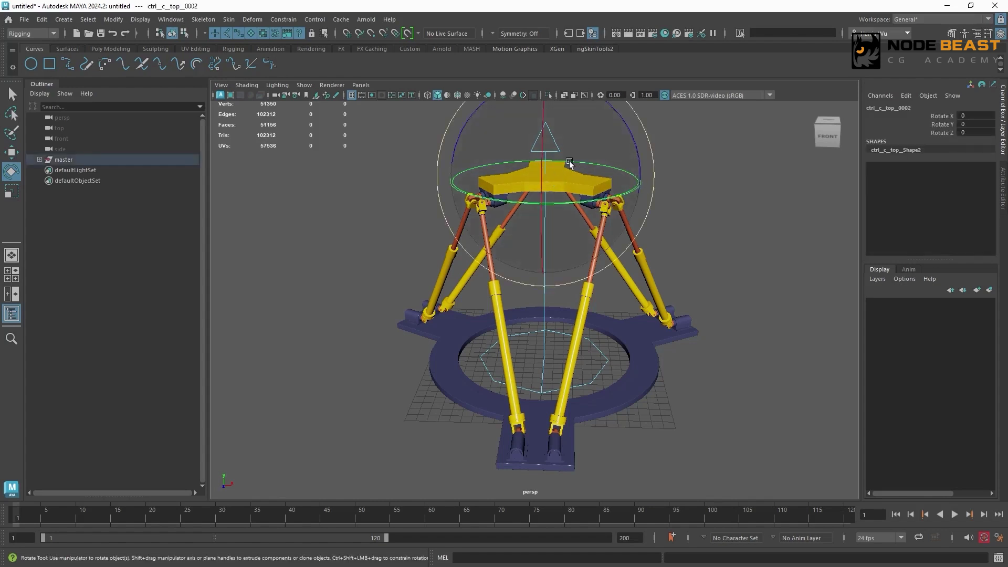
{"action": "left_click_drag", "start_coordinate": [580, 149], "coordinate": [623, 162]}
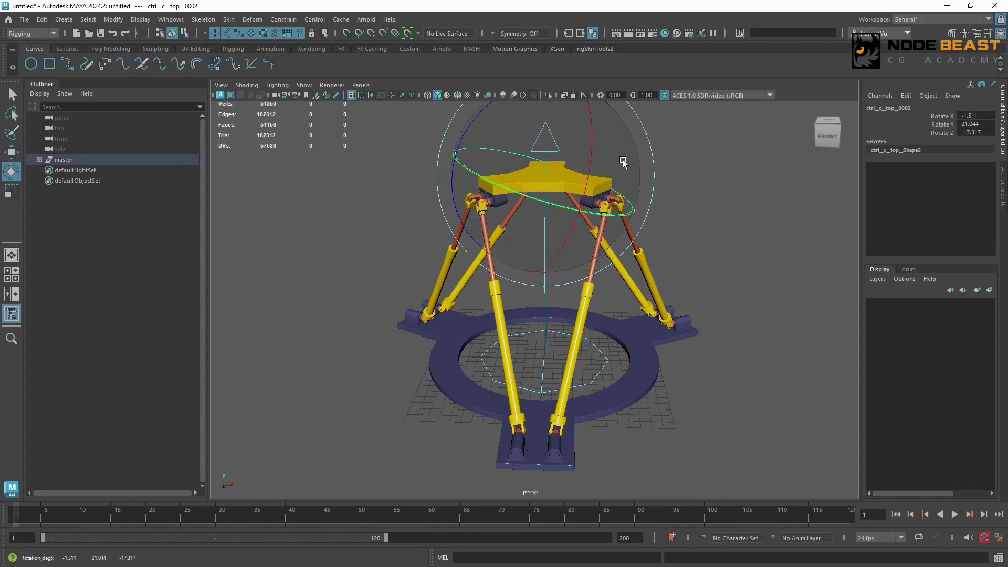
{"action": "key", "text": "ctrl+z"}
{"action": "left_click", "coordinate": [715, 163]}
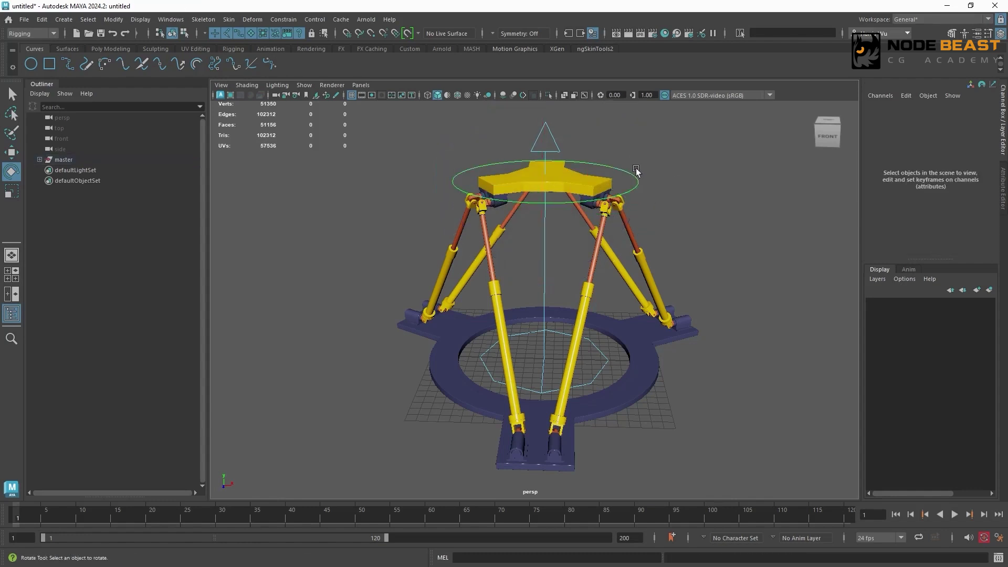
- Test-rotate the lower control to swing the upper control around the base, undo it and deselect
{"action": "left_click", "coordinate": [612, 363]}
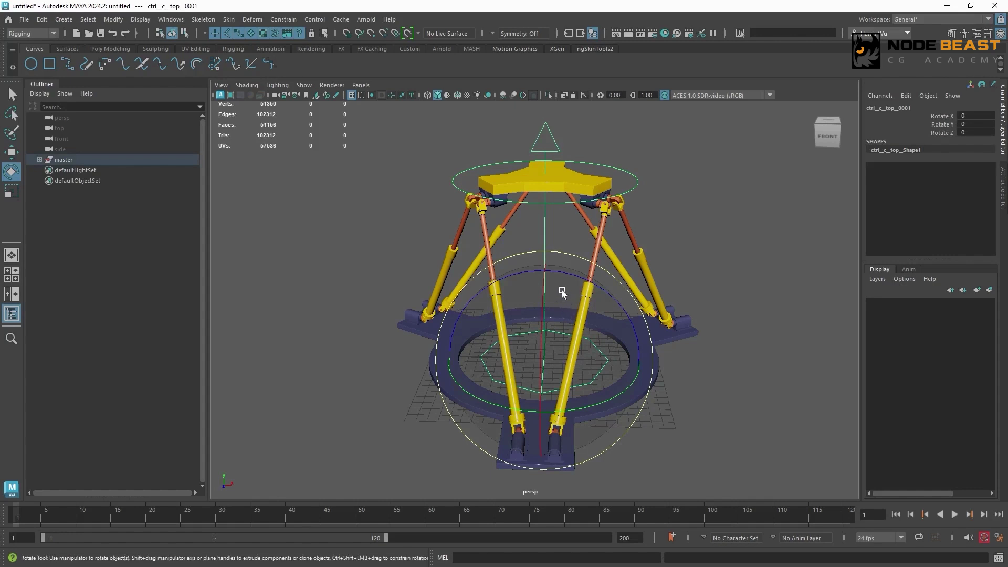
{"action": "mouse_move", "coordinate": [562, 292]}
{"action": "left_mouse_down", "text": "shift"}
{"action": "mouse_move", "coordinate": [590, 315]}
{"action": "mouse_move", "coordinate": [735, 234]}
{"action": "left_mouse_up", "text": "shift"}
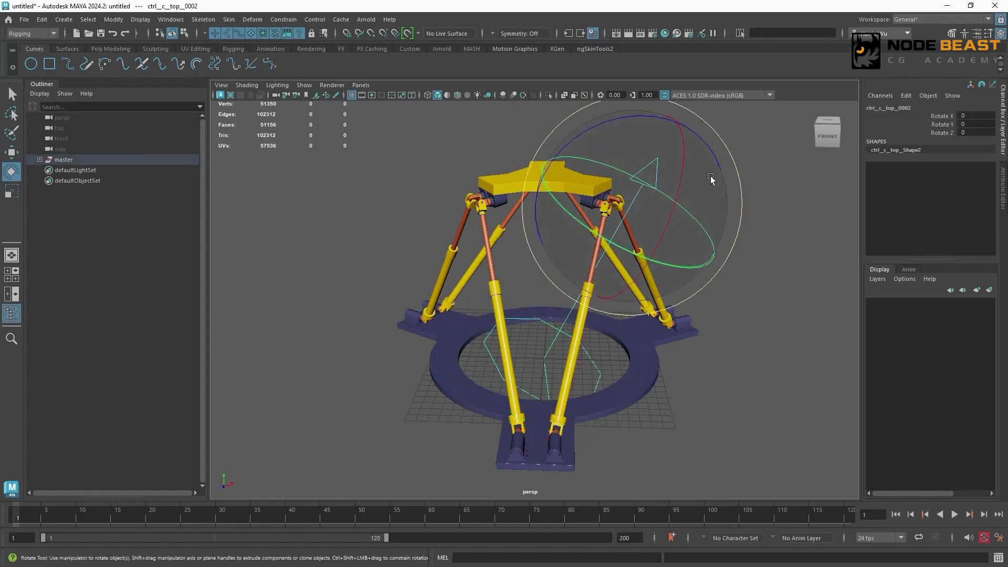
{"action": "key", "text": "ctrl+z"}
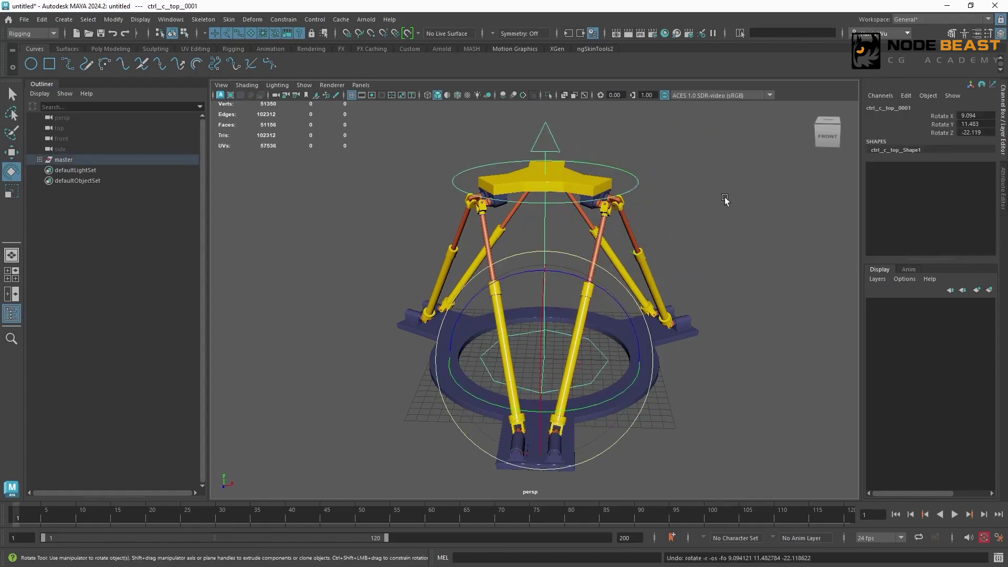
{"action": "left_click", "coordinate": [697, 199]}
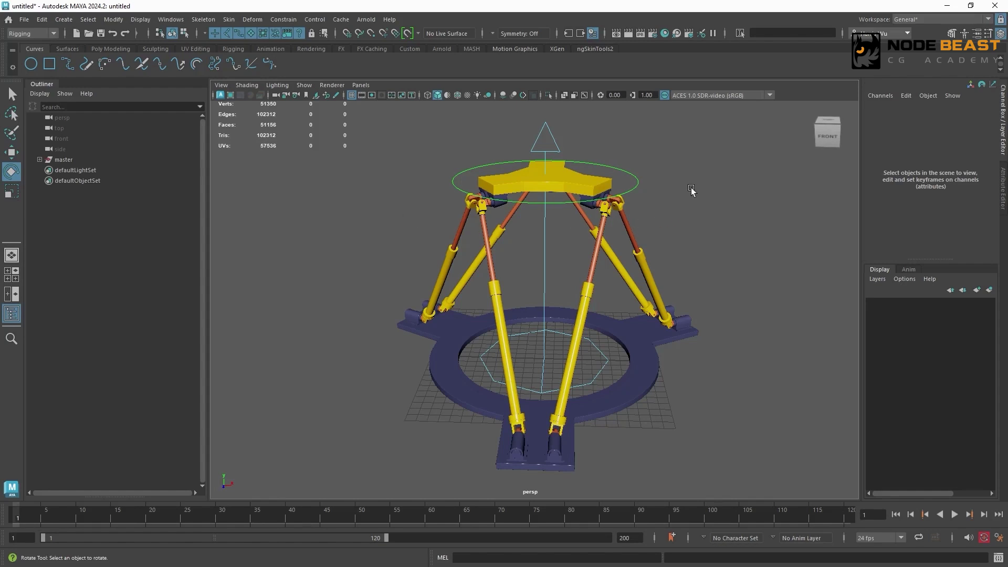
- Create an empty group and name it trans__c__hig__top__0001, reusing the top platform mesh's name with the prefix trans
{"action": "key", "text": "ctrl+g"}
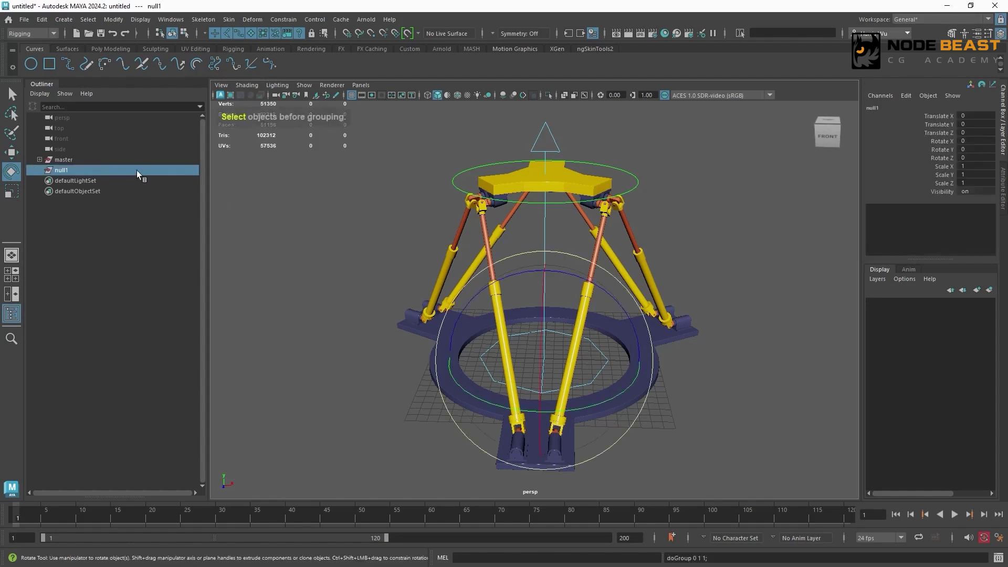
{"action": "left_click", "coordinate": [569, 180]}
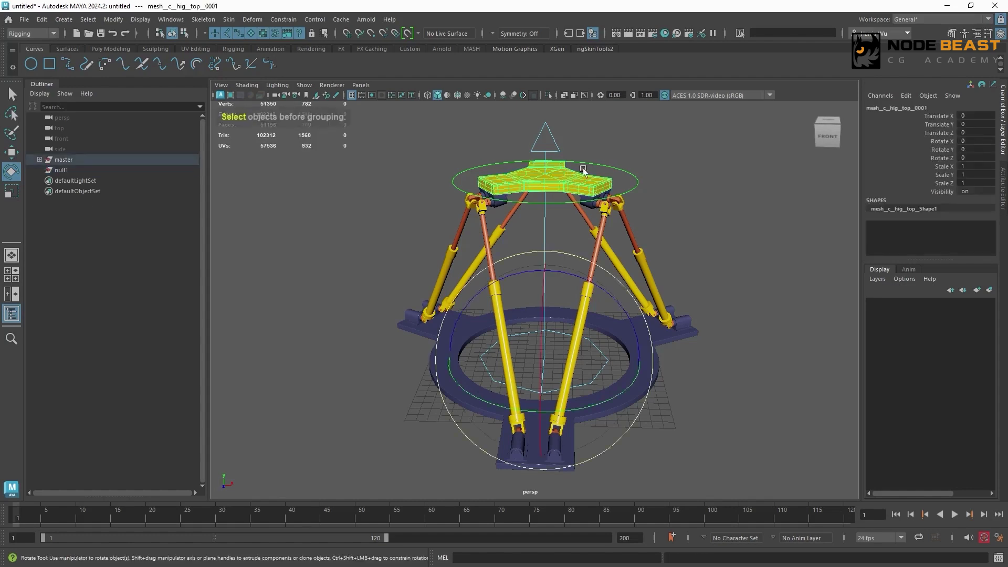
{"action": "left_click", "coordinate": [905, 108]}
{"action": "key", "text": "ctrl+c"}
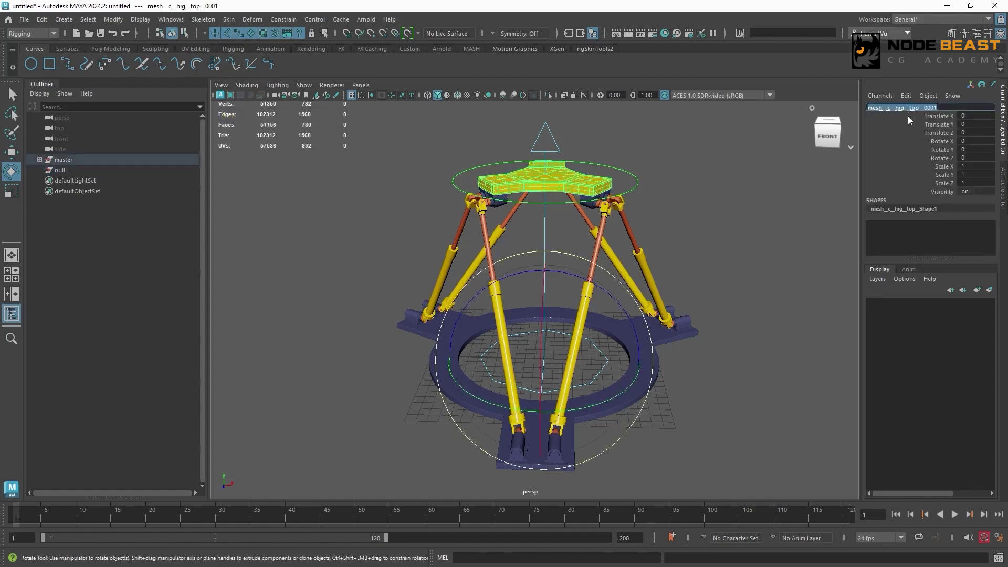
{"action": "double_click", "coordinate": [89, 171]}
{"action": "key", "text": "ctrl+v"}
{"action": "left_click_drag", "start_coordinate": [71, 172], "coordinate": [55, 172]}
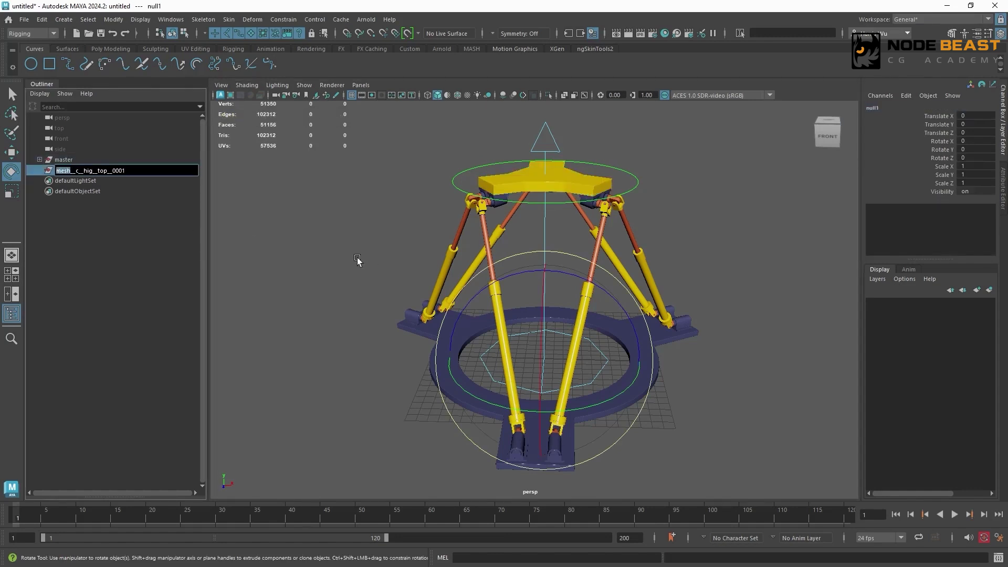
{"action": "type", "text": "trans"}
{"action": "key", "text": "Return"}
- Parent-constrain trans__c__hig__top__0001 to the circular top control with Maintain offset off and all translate and rotate axes
{"action": "left_click", "coordinate": [664, 190]}
{"action": "left_click_drag", "start_coordinate": [626, 180], "coordinate": [661, 183]}
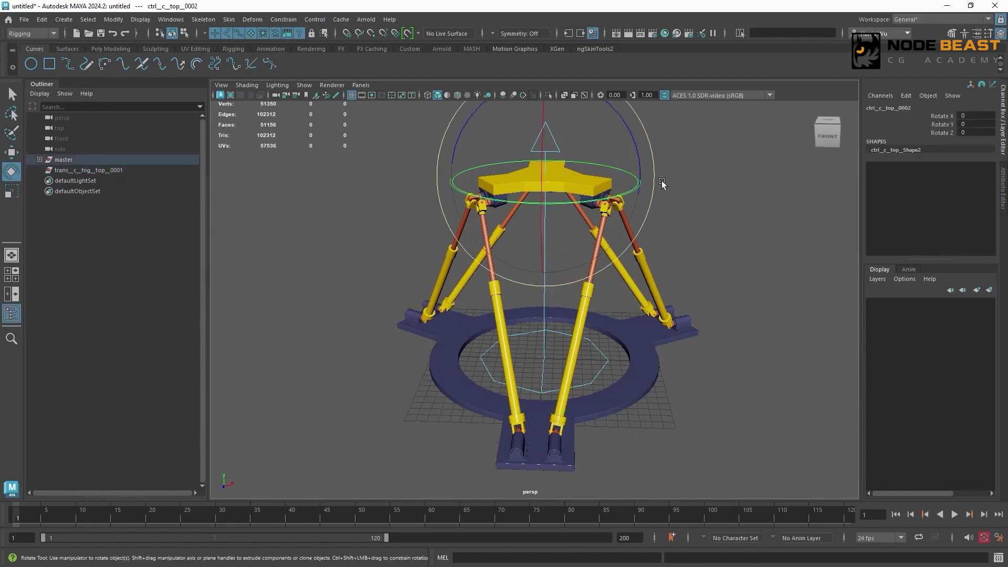
{"action": "left_click", "coordinate": [113, 173]}
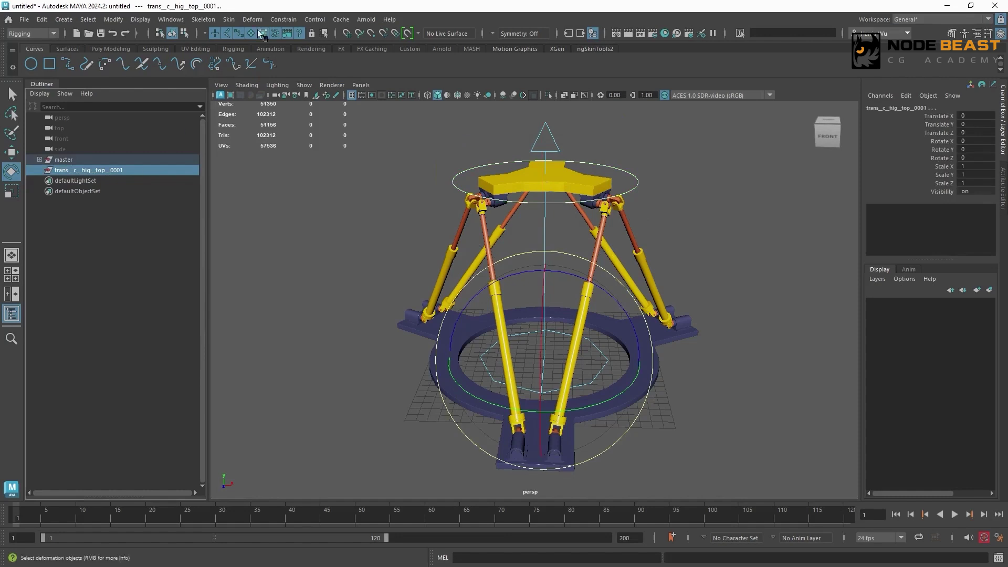
{"action": "left_click", "coordinate": [284, 20]}
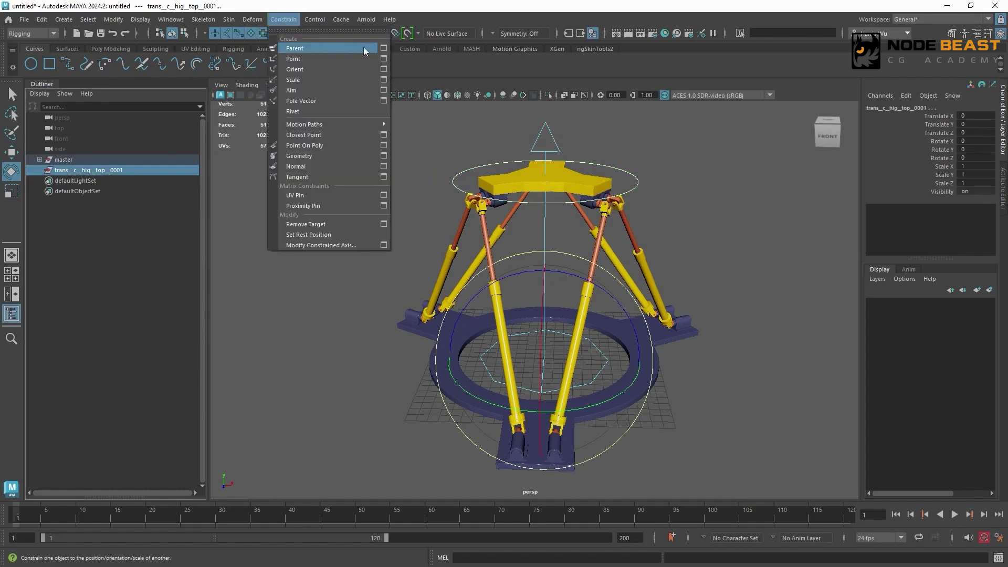
{"action": "left_click", "coordinate": [383, 48]}
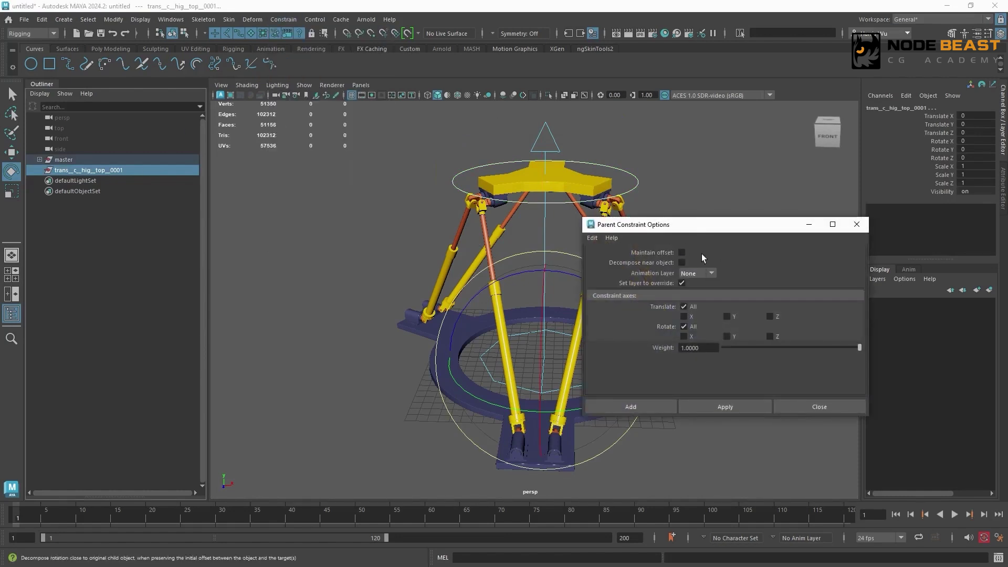
{"action": "left_click", "coordinate": [725, 406]}
{"action": "left_click", "coordinate": [581, 110]}
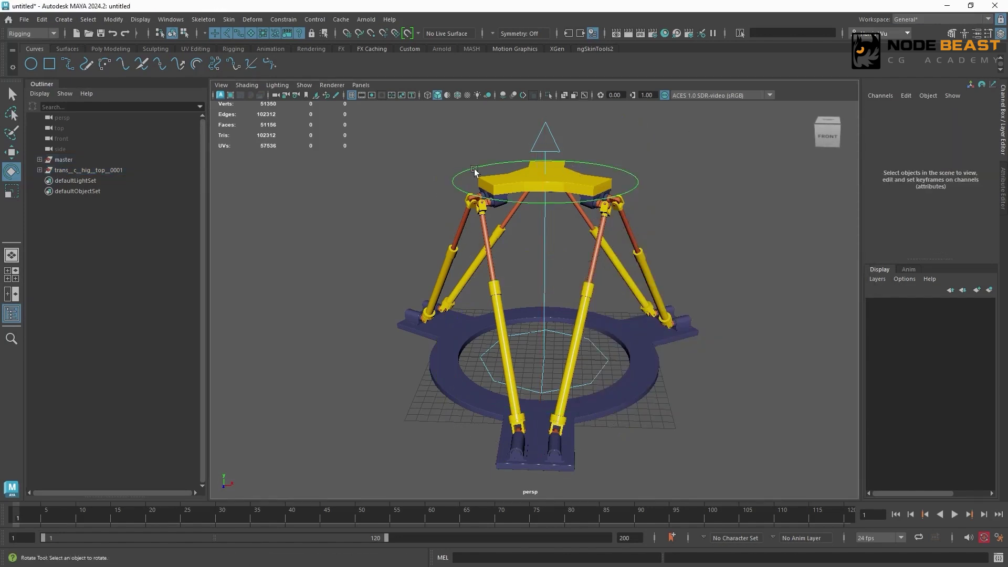
- Parent the top platform's geometry group grp__c__hig__top__0001 under trans__c__hig__top__0001 in the scene hierarchy
{"action": "left_click", "coordinate": [581, 176]}
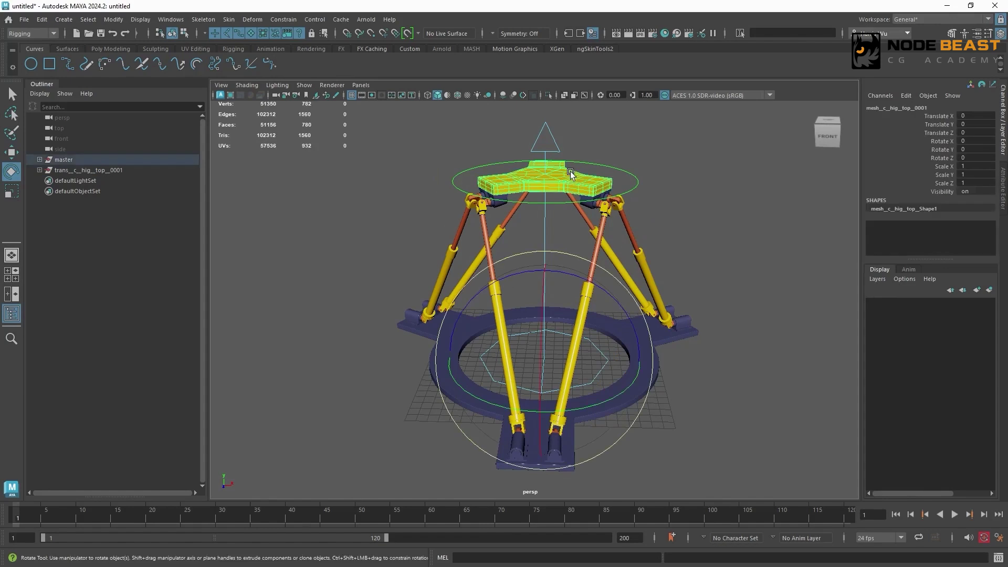
{"action": "key", "text": "f"}
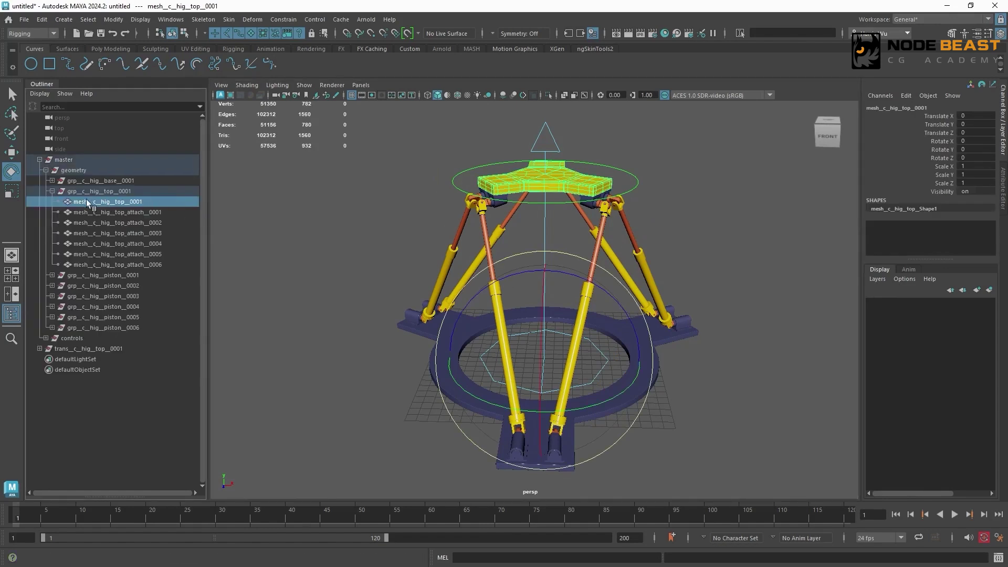
{"action": "left_click", "coordinate": [136, 192]}
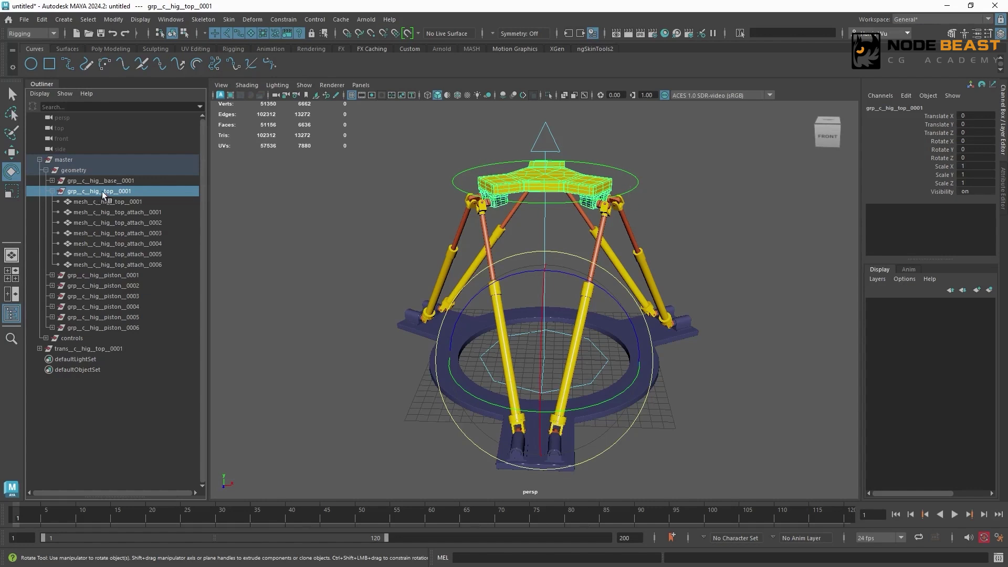
{"action": "middle_click_drag", "start_coordinate": [110, 192], "coordinate": [94, 350]}
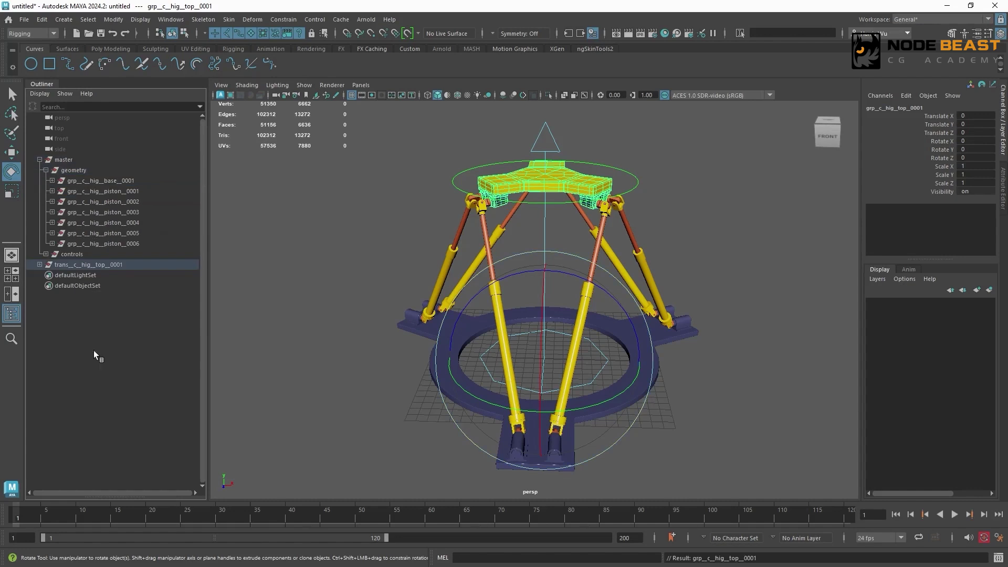
{"action": "left_click", "coordinate": [39, 159]}
{"action": "left_click", "coordinate": [136, 171]}
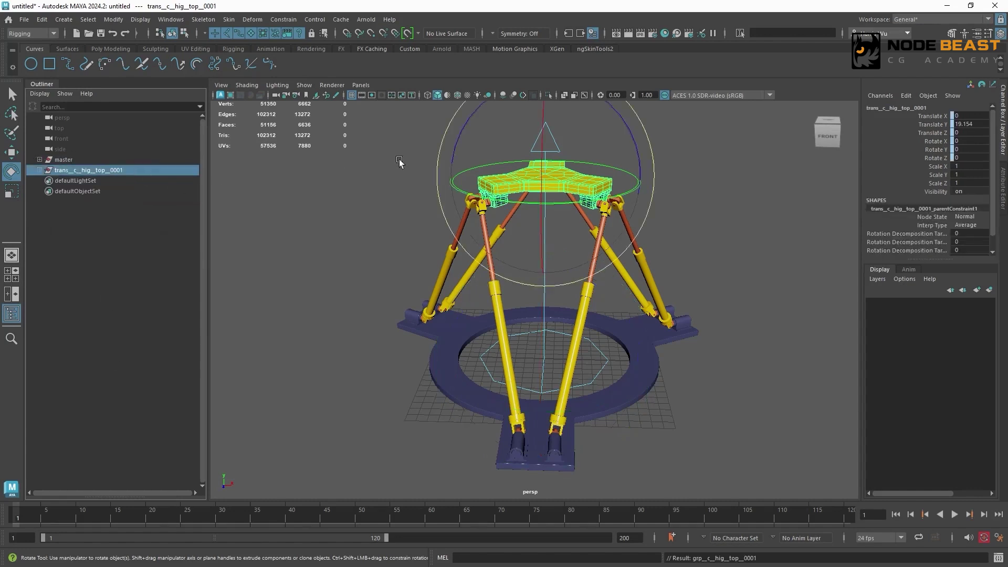
{"action": "left_click", "coordinate": [715, 204]}
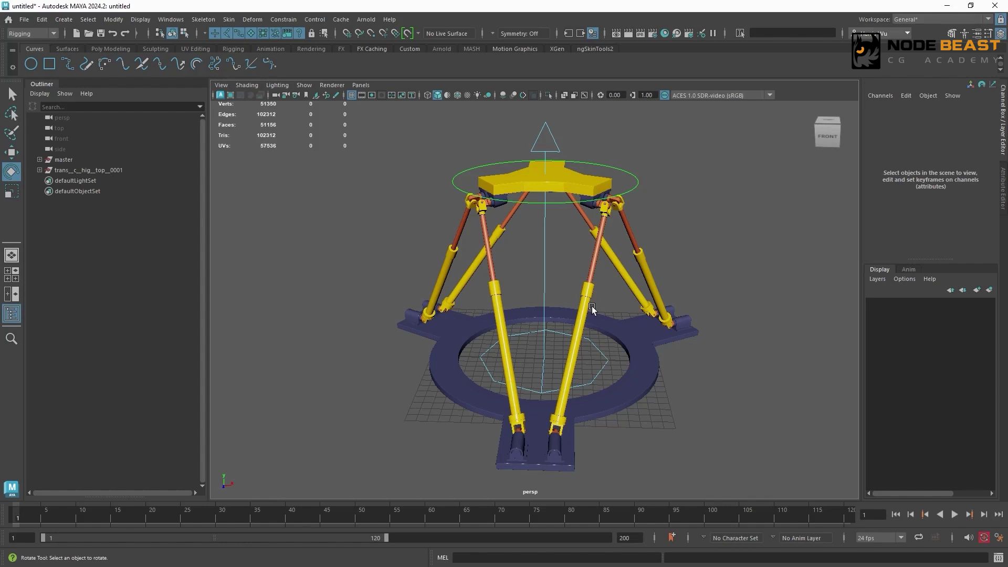
- Test whether the platform follows the circular top control by rotating it, undo the rotation and deselect
{"action": "left_click", "coordinate": [635, 182]}
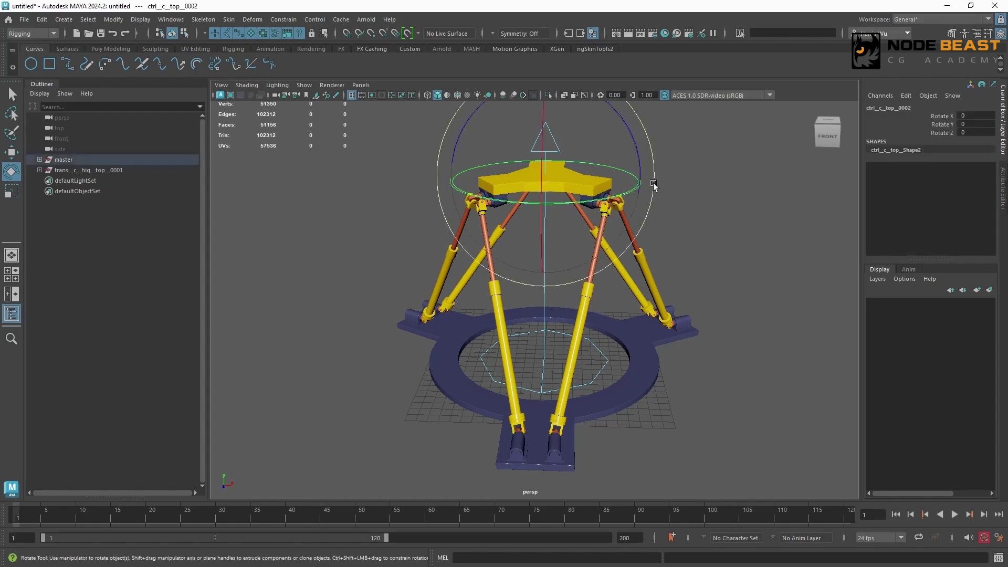
{"action": "left_click_drag", "start_coordinate": [654, 185], "coordinate": [630, 170]}
{"action": "key", "text": "ctrl+z"}
{"action": "left_click", "coordinate": [705, 185]}
- Test whether the platform follows the lower base control by rotating it, undo the rotation and deselect
{"action": "left_click", "coordinate": [599, 350]}
{"action": "left_click_drag", "start_coordinate": [593, 328], "coordinate": [631, 350]}
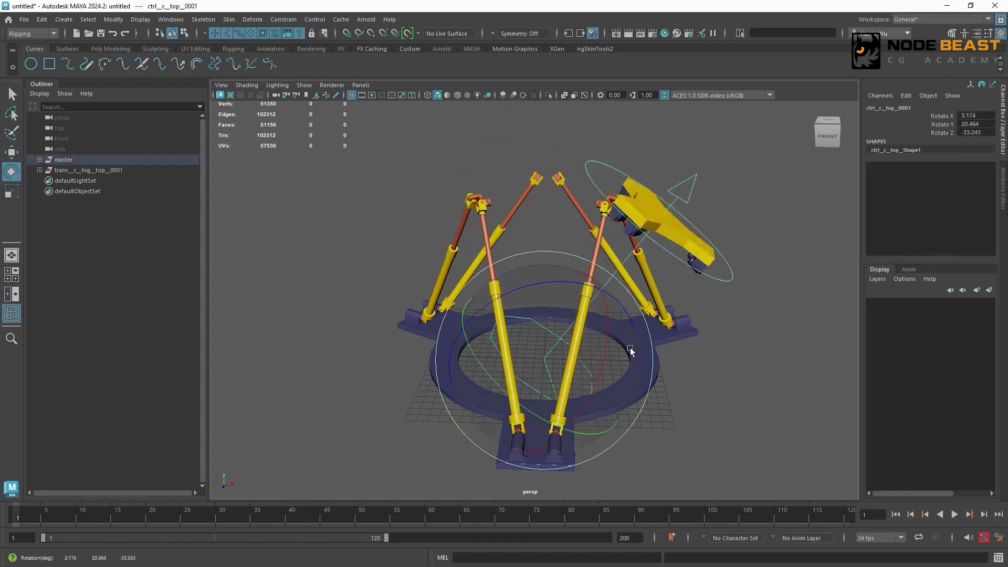
{"action": "key", "text": "ctrl+z"}
{"action": "key", "text": "ctrl+z"}
{"action": "left_click", "coordinate": [707, 177]}
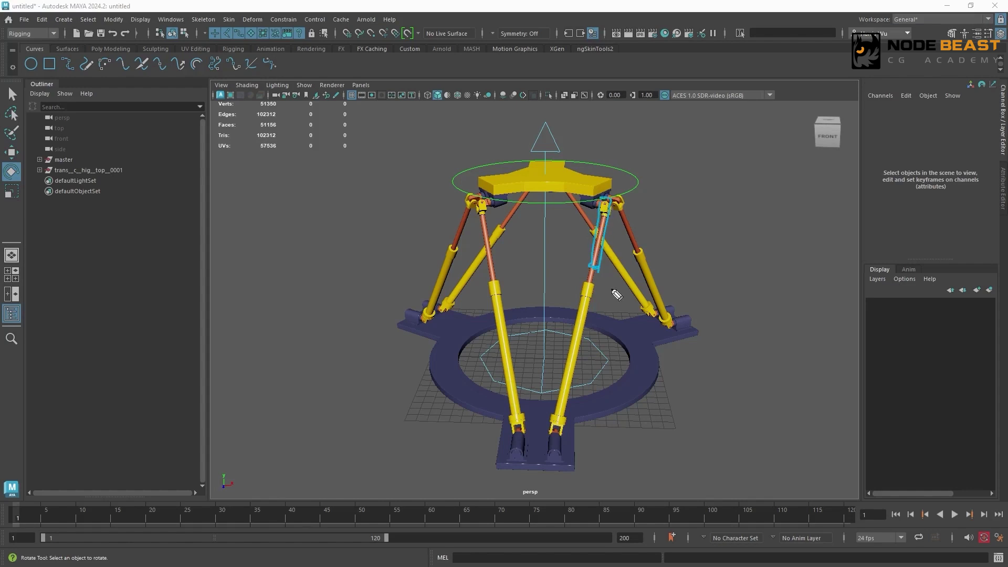
- Examine a front piston's rod, cylinder and upper hinge joint beneath the top platform
{"action": "left_click_drag", "start_coordinate": [614, 282], "coordinate": [611, 310]}
{"action": "left_click_drag", "start_coordinate": [588, 299], "coordinate": [583, 350]}
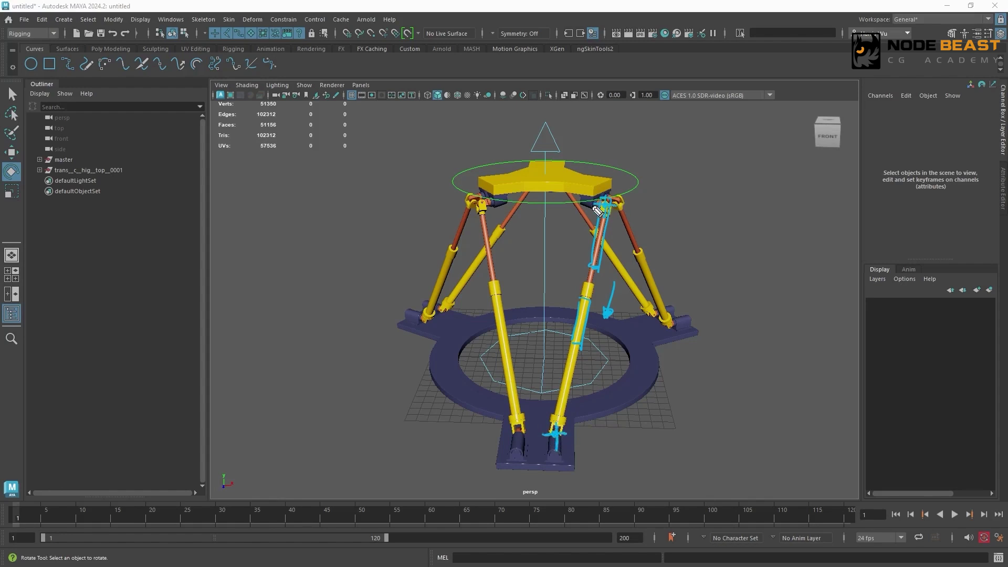
{"action": "key", "text": "Escape"}
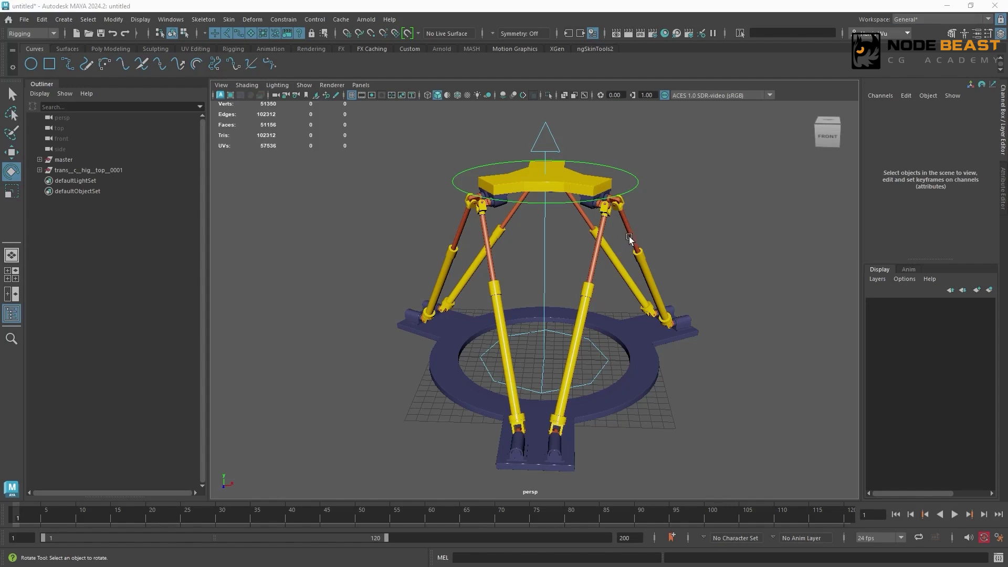
{"action": "scroll", "coordinate": [629, 238], "scroll_direction": "down", "scroll_amount": 8}
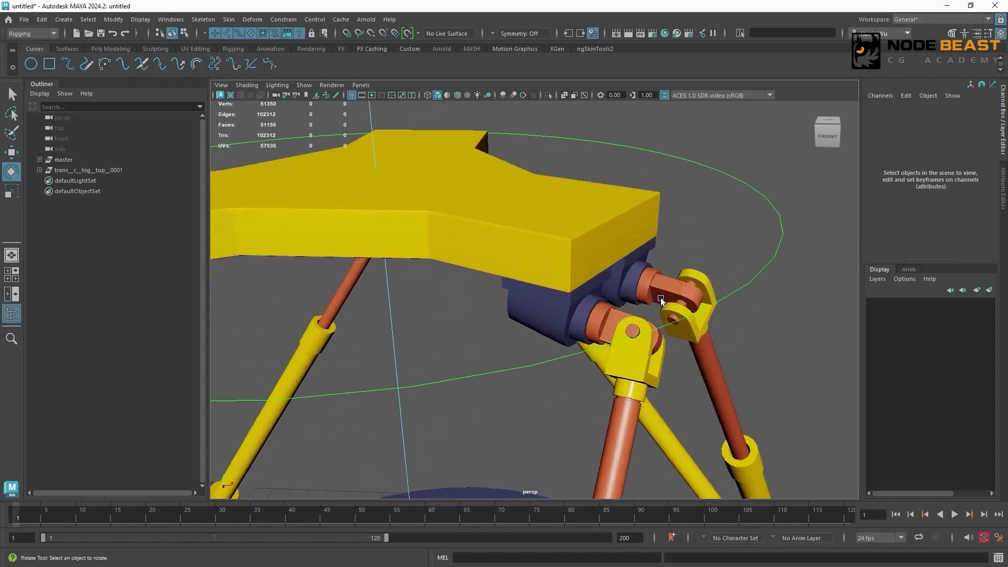
{"action": "mouse_move", "coordinate": [660, 299]}
{"action": "left_mouse_down", "text": "alt"}
{"action": "mouse_move", "coordinate": [635, 308]}
{"action": "mouse_move", "coordinate": [649, 301]}
{"action": "left_mouse_up", "text": "alt"}
{"action": "scroll", "coordinate": [649, 301], "scroll_direction": "up", "scroll_amount": 4}
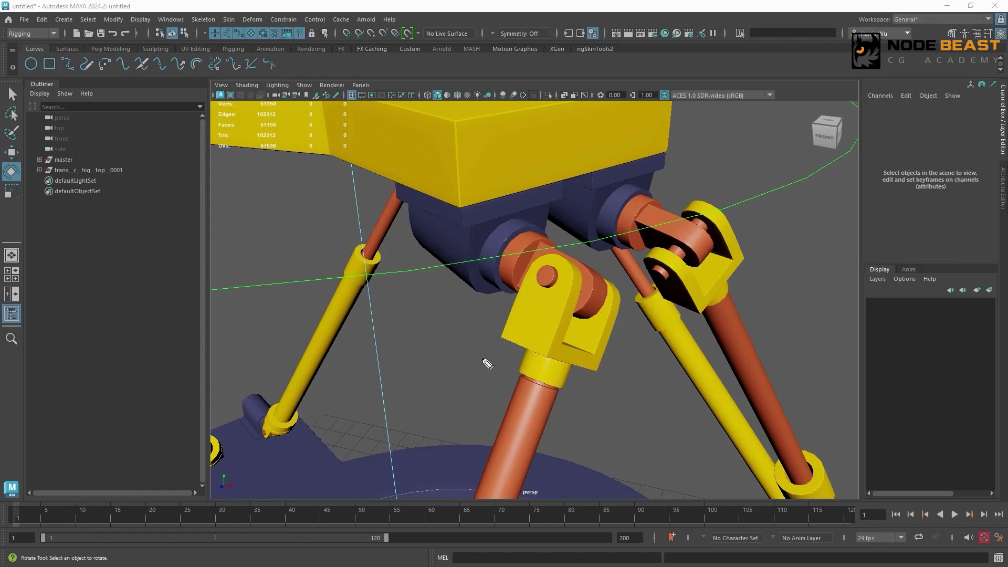
{"action": "left_click_drag", "start_coordinate": [482, 359], "coordinate": [504, 342]}
{"action": "left_click_drag", "start_coordinate": [511, 398], "coordinate": [494, 450]}
{"action": "mouse_move", "coordinate": [542, 413]}
{"action": "left_mouse_down"}
{"action": "mouse_move", "coordinate": [517, 497]}
{"action": "mouse_move", "coordinate": [500, 497]}
{"action": "left_mouse_up"}
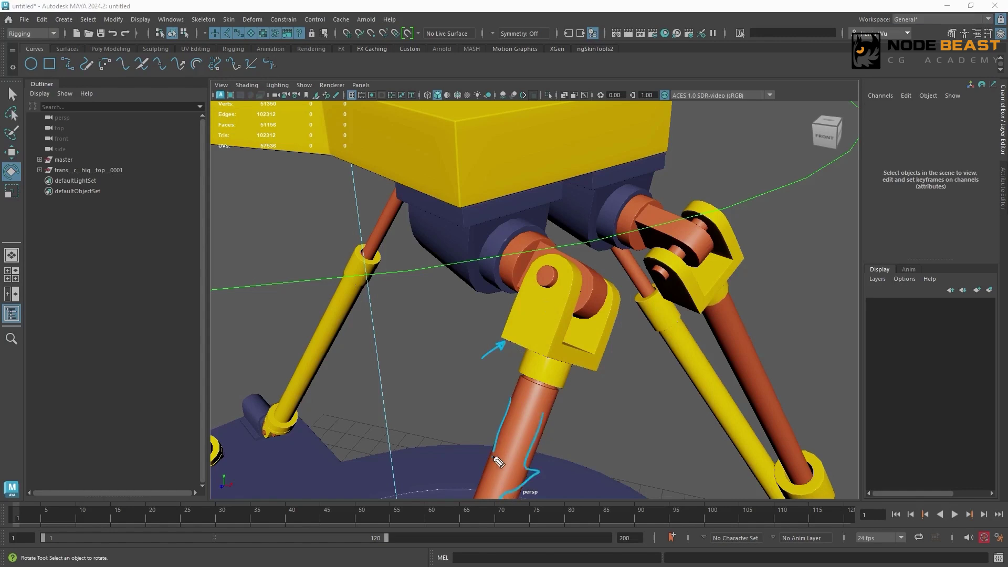
{"action": "left_click_drag", "start_coordinate": [493, 456], "coordinate": [494, 496]}
{"action": "mouse_move", "coordinate": [624, 343]}
{"action": "left_mouse_down"}
{"action": "mouse_move", "coordinate": [637, 254]}
{"action": "mouse_move", "coordinate": [625, 344]}
{"action": "mouse_move", "coordinate": [633, 336]}
{"action": "left_mouse_up"}
{"action": "mouse_move", "coordinate": [475, 300]}
{"action": "left_mouse_down"}
{"action": "mouse_move", "coordinate": [521, 216]}
{"action": "mouse_move", "coordinate": [533, 224]}
{"action": "mouse_move", "coordinate": [528, 213]}
{"action": "mouse_move", "coordinate": [473, 305]}
{"action": "left_mouse_up"}
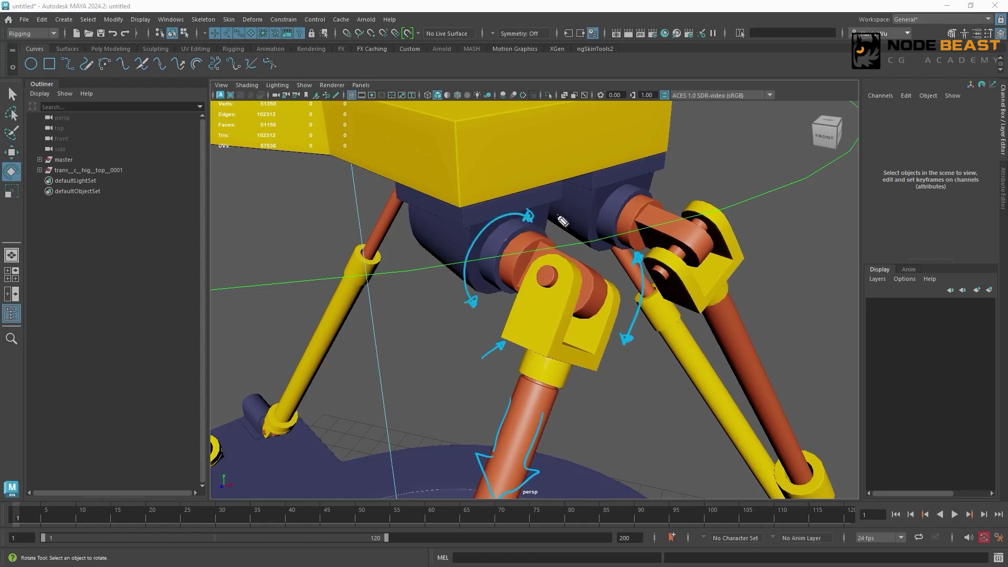
{"action": "left_click_drag", "start_coordinate": [558, 215], "coordinate": [548, 225]}
{"action": "key", "text": "Delete"}
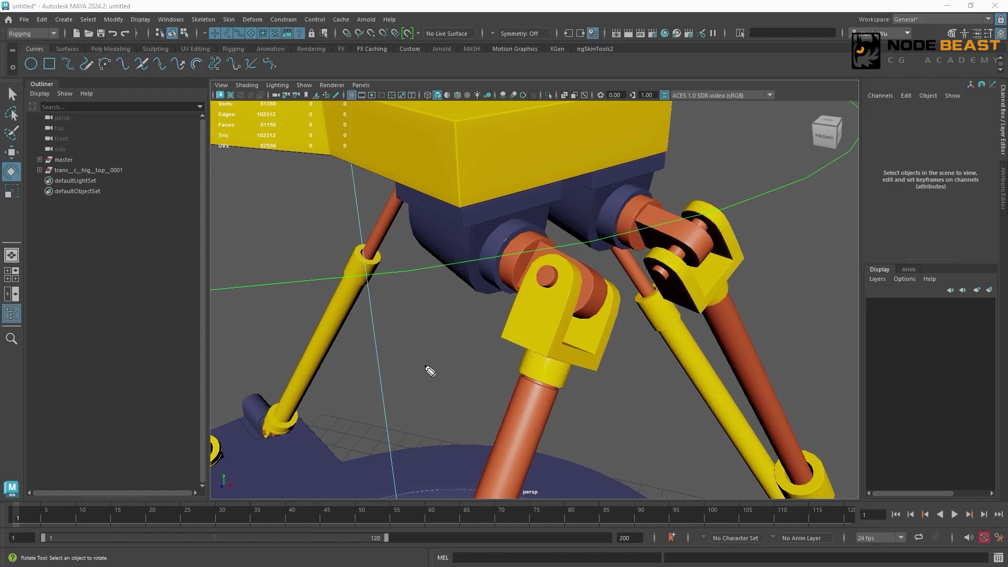
{"action": "left_click_drag", "start_coordinate": [465, 344], "coordinate": [497, 339]}
{"action": "mouse_move", "coordinate": [544, 282]}
{"action": "left_mouse_down"}
{"action": "mouse_move", "coordinate": [550, 269]}
{"action": "mouse_move", "coordinate": [613, 303]}
{"action": "left_mouse_up"}
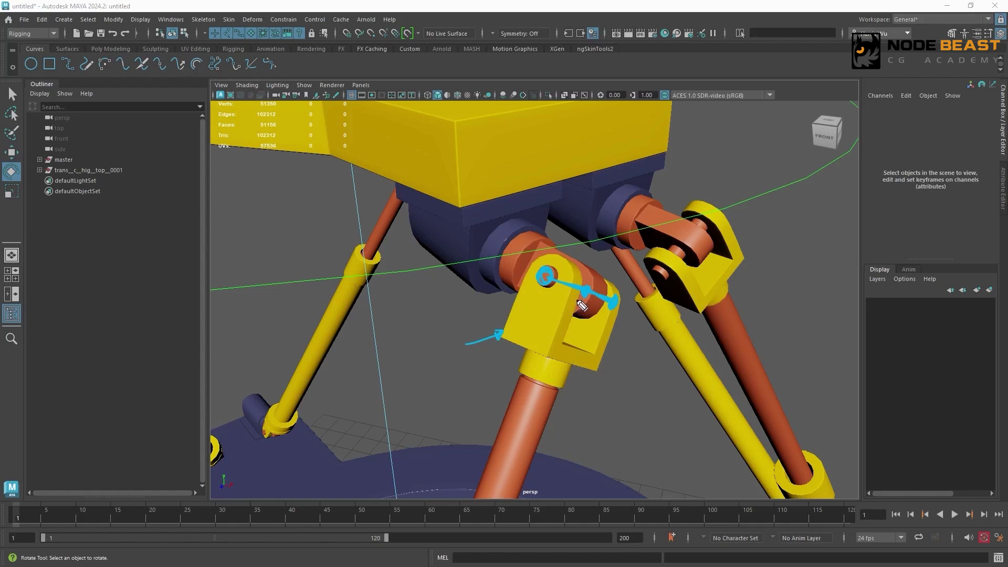
{"action": "mouse_move", "coordinate": [574, 298]}
{"action": "left_mouse_down"}
{"action": "mouse_move", "coordinate": [549, 370]}
{"action": "mouse_move", "coordinate": [560, 367]}
{"action": "mouse_move", "coordinate": [549, 375]}
{"action": "mouse_move", "coordinate": [555, 364]}
{"action": "left_mouse_up"}
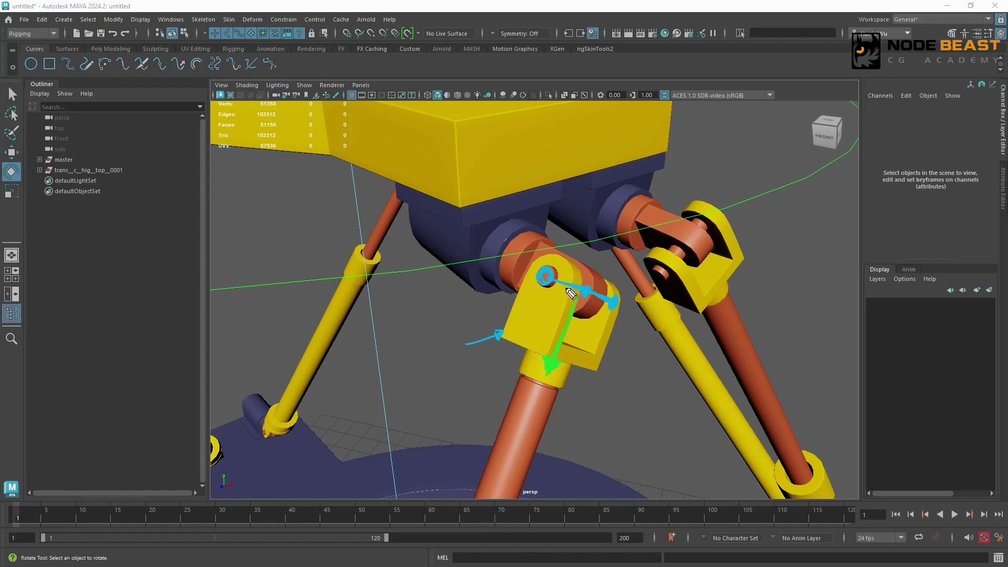
{"action": "left_click_drag", "start_coordinate": [575, 298], "coordinate": [561, 286]}
{"action": "mouse_move", "coordinate": [570, 301]}
{"action": "left_mouse_down"}
{"action": "mouse_move", "coordinate": [619, 310]}
{"action": "mouse_move", "coordinate": [584, 303]}
{"action": "left_mouse_up"}
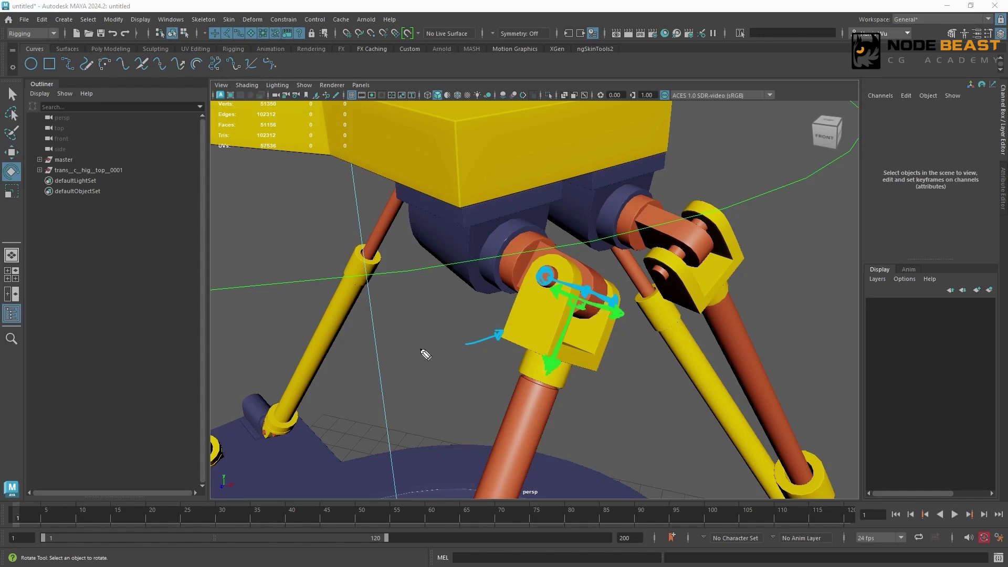
{"action": "key", "text": "Escape"}
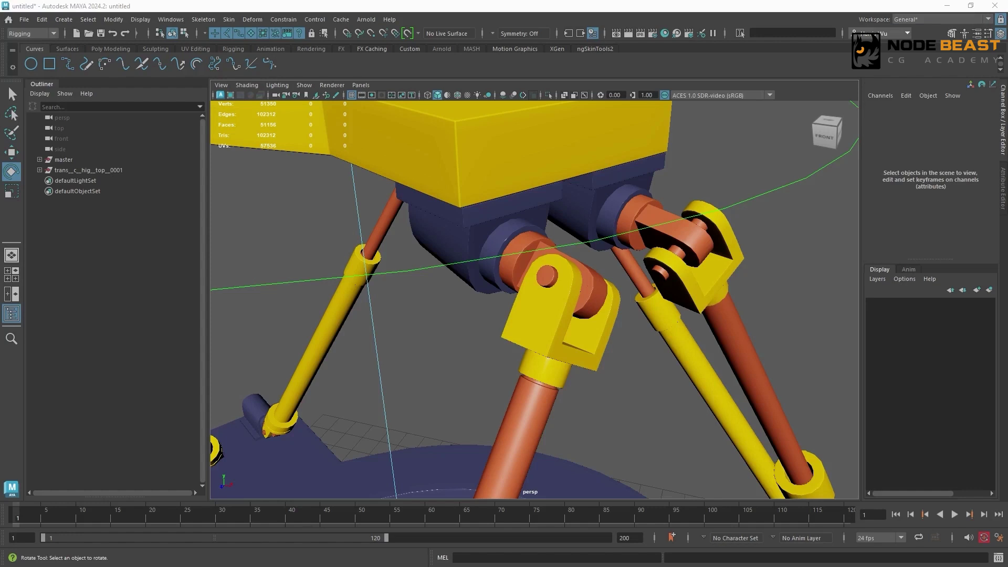
{"action": "left_click_drag", "start_coordinate": [572, 286], "coordinate": [560, 340]}
{"action": "mouse_move", "coordinate": [621, 301]}
{"action": "left_mouse_down"}
{"action": "mouse_move", "coordinate": [607, 348]}
{"action": "mouse_move", "coordinate": [582, 363]}
{"action": "mouse_move", "coordinate": [597, 368]}
{"action": "left_mouse_up"}
{"action": "left_click_drag", "start_coordinate": [594, 281], "coordinate": [597, 312]}
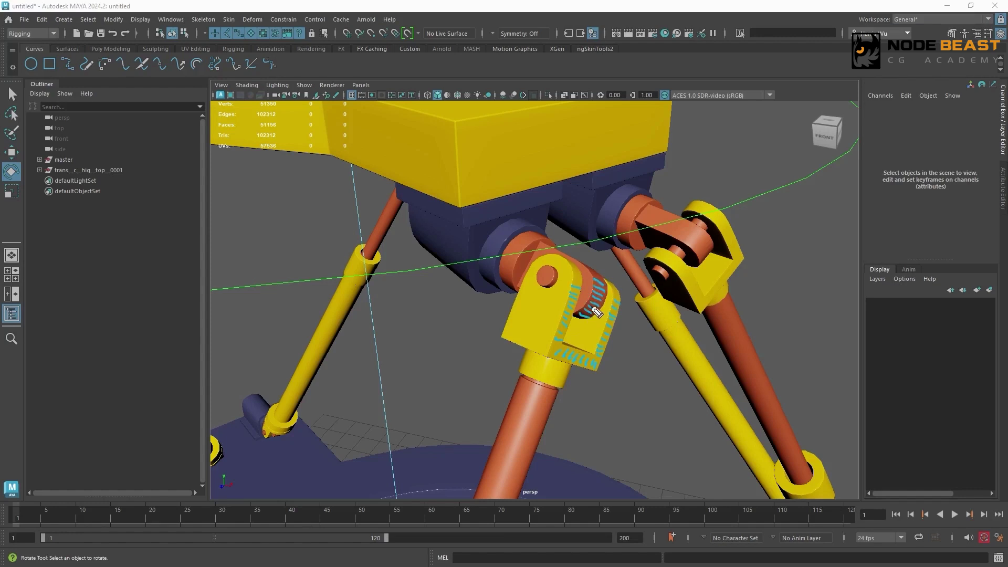
{"action": "key", "text": "Escape"}
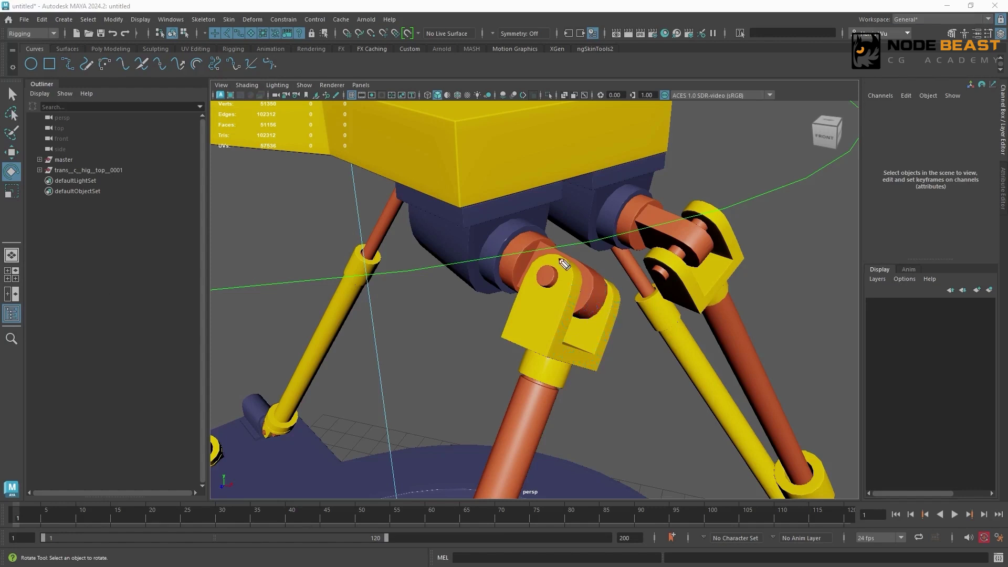
{"action": "left_click", "coordinate": [597, 301]}
{"action": "left_click", "coordinate": [573, 289]}
{"action": "mouse_move", "coordinate": [461, 357]}
{"action": "left_mouse_down"}
{"action": "mouse_move", "coordinate": [502, 343]}
{"action": "mouse_move", "coordinate": [496, 351]}
{"action": "left_mouse_up"}
{"action": "left_click_drag", "start_coordinate": [560, 212], "coordinate": [554, 228]}
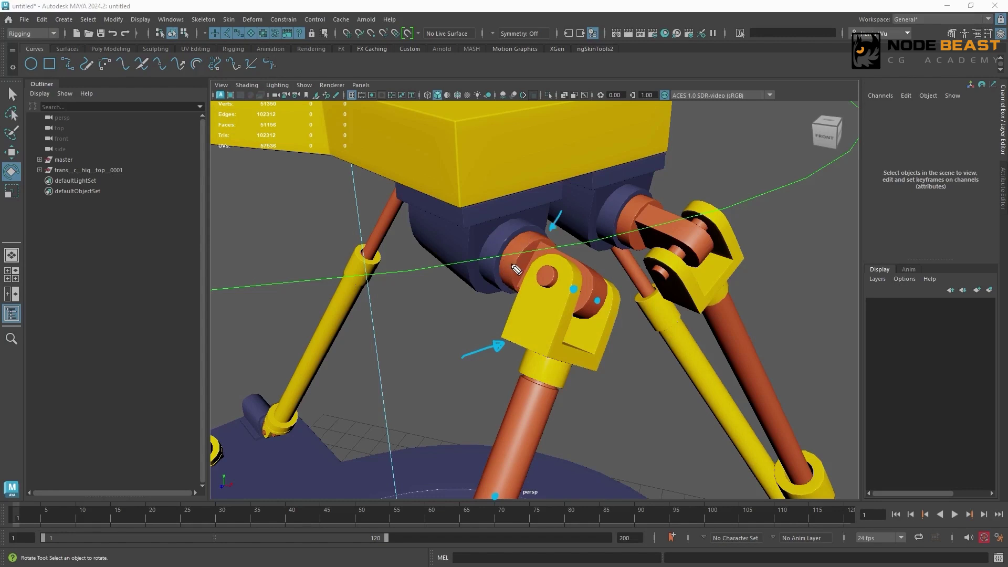
{"action": "left_click_drag", "start_coordinate": [507, 282], "coordinate": [542, 241]}
{"action": "mouse_move", "coordinate": [506, 278]}
{"action": "left_mouse_down"}
{"action": "mouse_move", "coordinate": [544, 244]}
{"action": "mouse_move", "coordinate": [528, 262]}
{"action": "left_mouse_up"}
{"action": "mouse_move", "coordinate": [541, 258]}
{"action": "left_mouse_down"}
{"action": "mouse_move", "coordinate": [632, 297]}
{"action": "mouse_move", "coordinate": [616, 304]}
{"action": "left_mouse_up"}
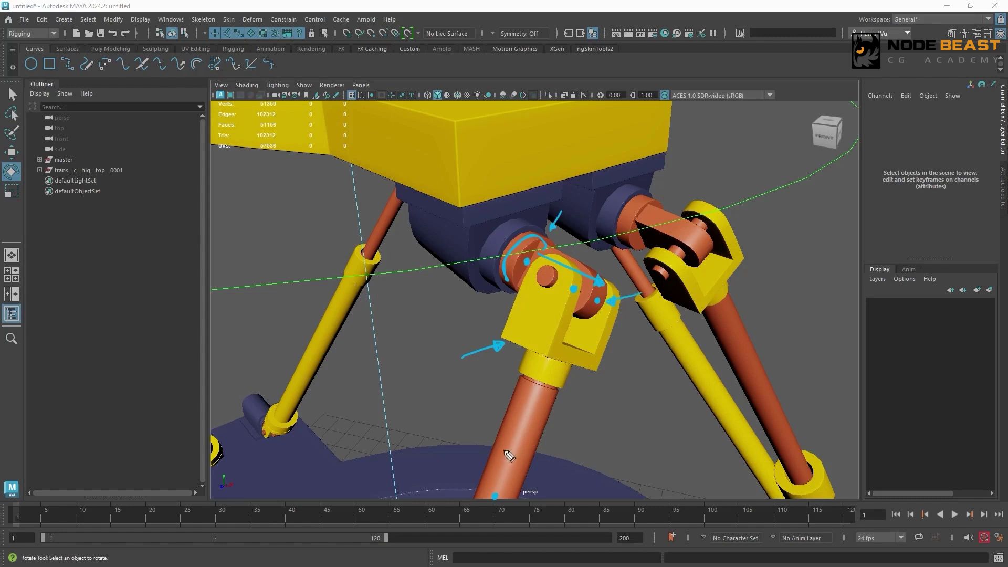
{"action": "mouse_move", "coordinate": [485, 222]}
{"action": "left_mouse_down"}
{"action": "mouse_move", "coordinate": [464, 290]}
{"action": "mouse_move", "coordinate": [473, 307]}
{"action": "left_mouse_up"}
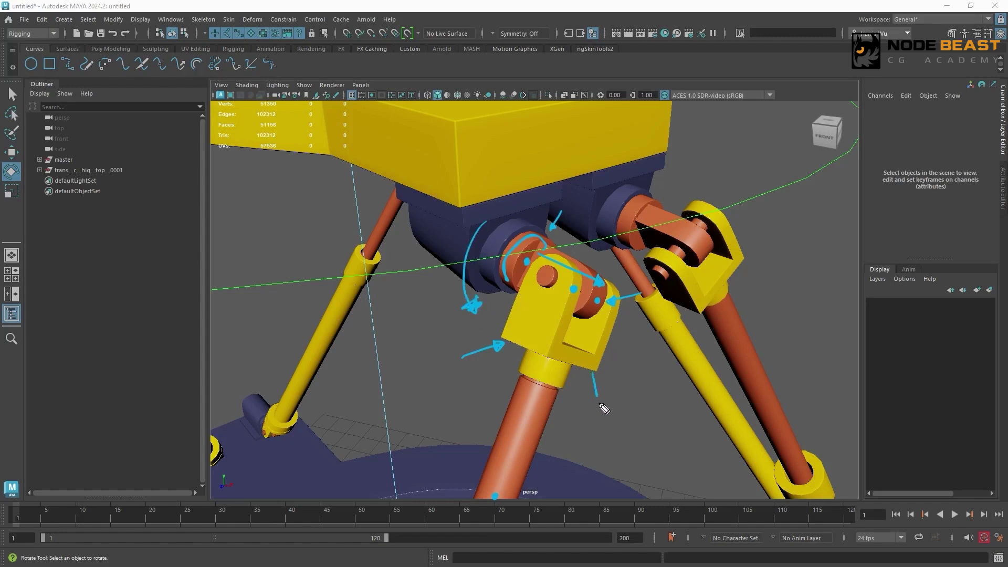
{"action": "left_click_drag", "start_coordinate": [600, 410], "coordinate": [599, 386]}
{"action": "mouse_move", "coordinate": [493, 402]}
{"action": "left_mouse_down"}
{"action": "mouse_move", "coordinate": [495, 493]}
{"action": "mouse_move", "coordinate": [486, 478]}
{"action": "left_mouse_up"}
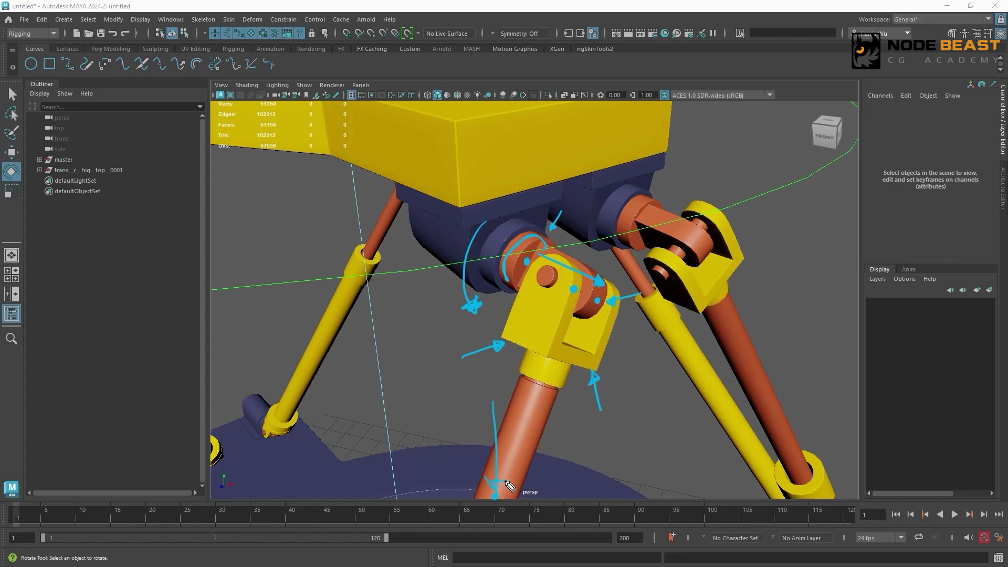
{"action": "key", "text": "Escape"}
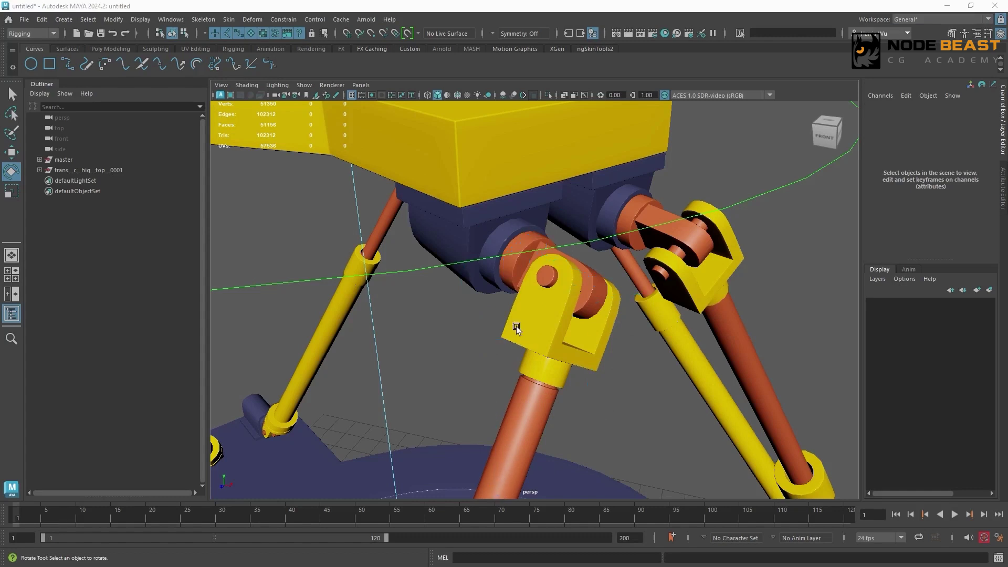
- Display wireframe over the shaded hexapod model and create a new locator
{"action": "right_click_drag", "start_coordinate": [617, 279], "coordinate": [508, 315], "text": "alt"}
{"action": "middle_click_drag", "start_coordinate": [519, 298], "coordinate": [557, 260], "text": "alt"}
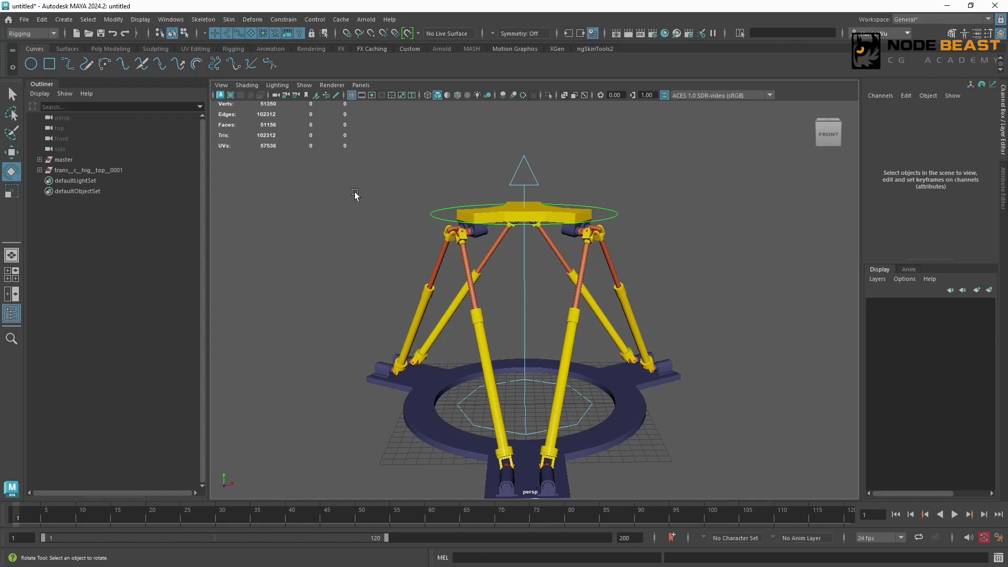
{"action": "left_click", "coordinate": [458, 95]}
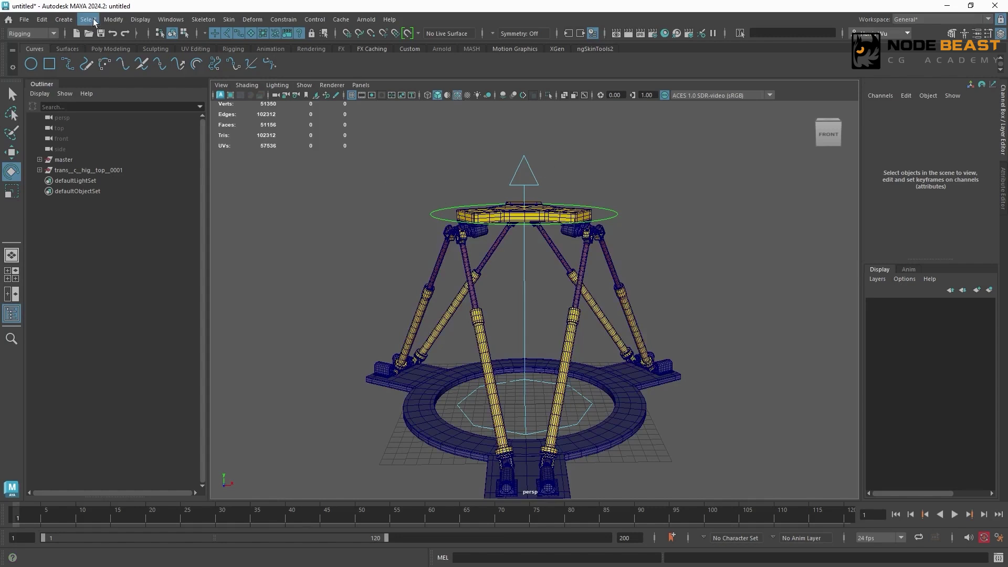
{"action": "left_click", "coordinate": [63, 19]}
{"action": "left_click", "coordinate": [96, 204]}
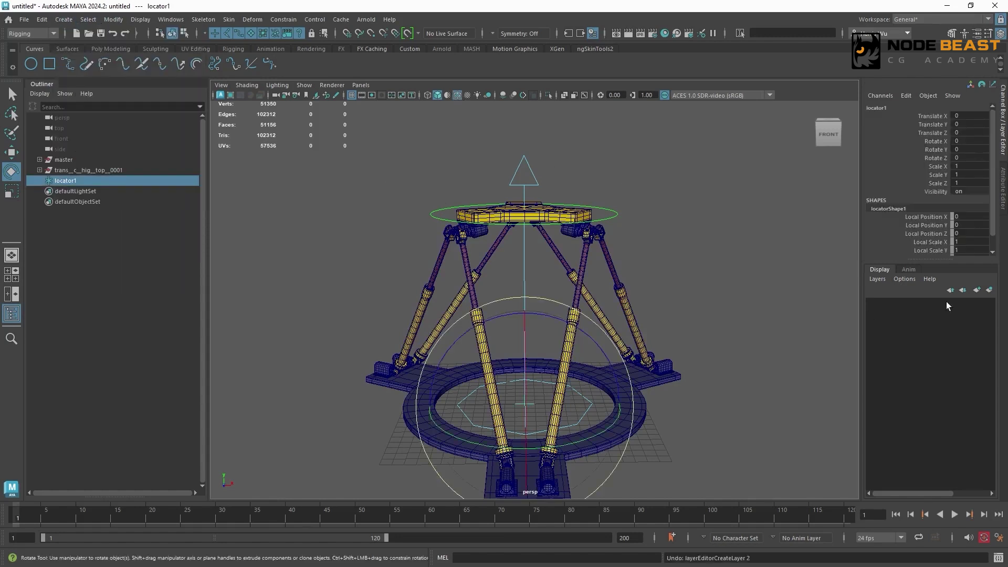
- Add the locator to a new display layer and give the layer a light cyan color
{"action": "left_click", "coordinate": [989, 289]}
{"action": "double_click", "coordinate": [891, 304]}
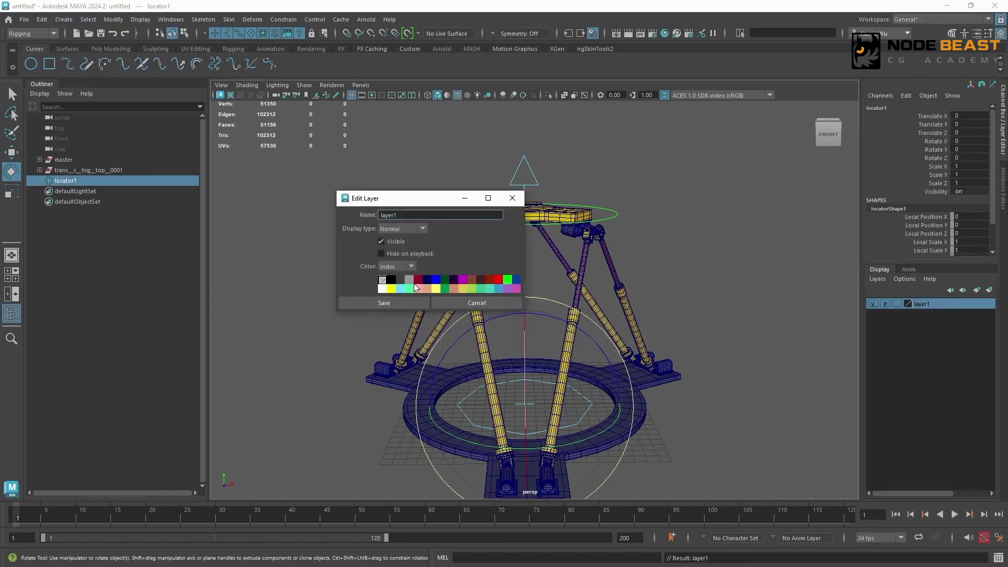
{"action": "left_click", "coordinate": [400, 288]}
{"action": "left_click", "coordinate": [401, 303]}
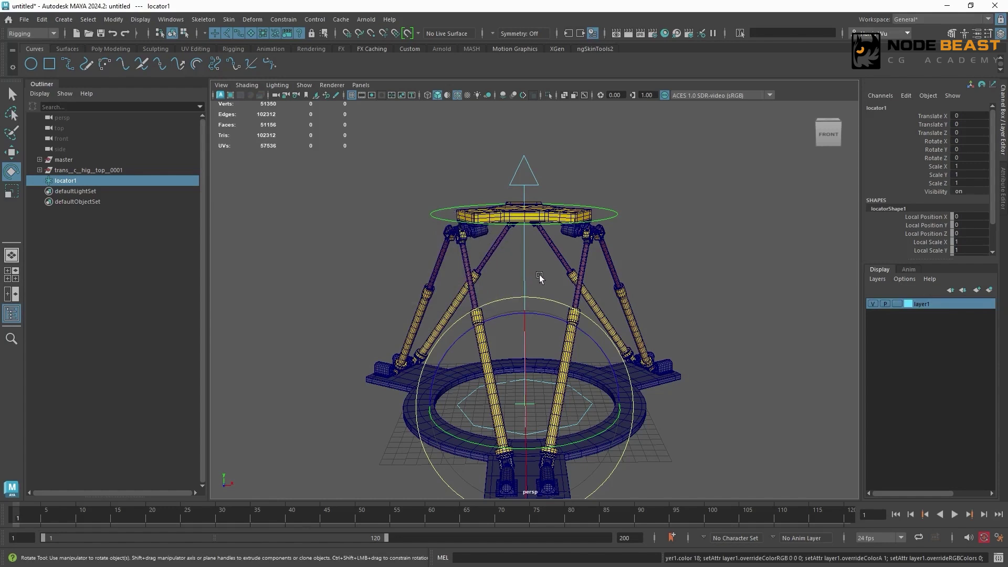
- Snap locator1 to the center vertex on one end of the front piston's upper hinge pin
{"action": "left_click", "coordinate": [465, 257]}
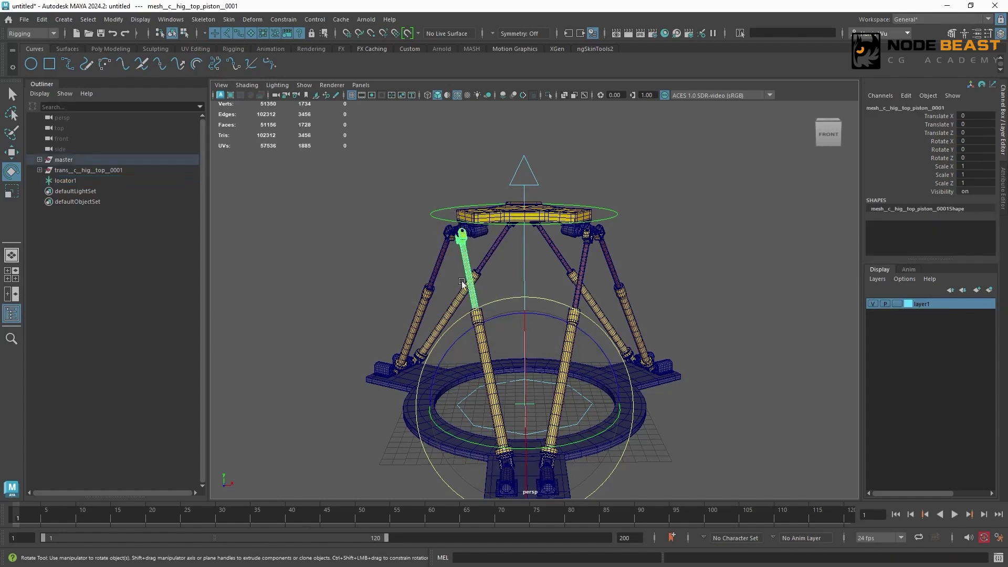
{"action": "key", "text": "q"}
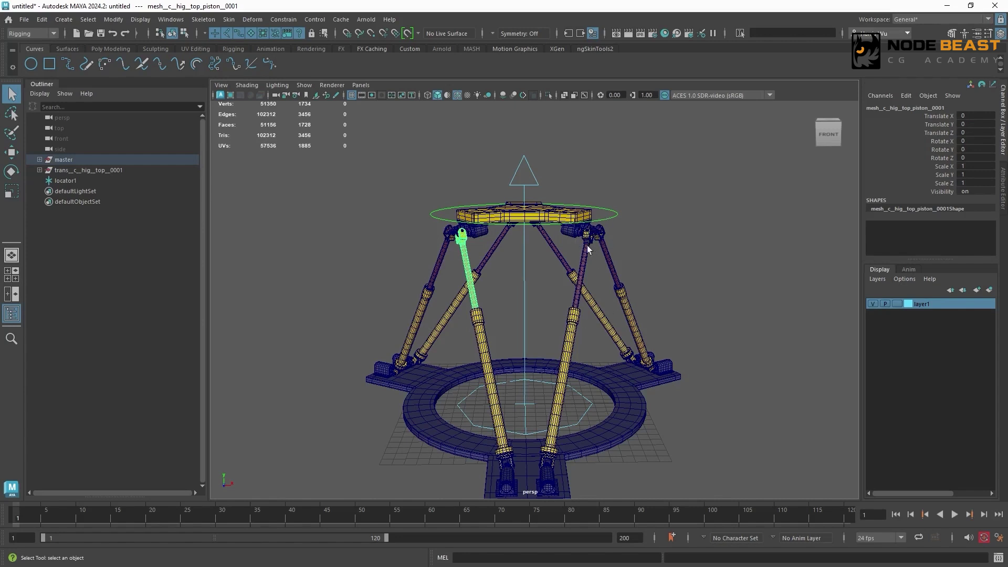
{"action": "left_click", "coordinate": [124, 181]}
{"action": "key", "text": "f"}
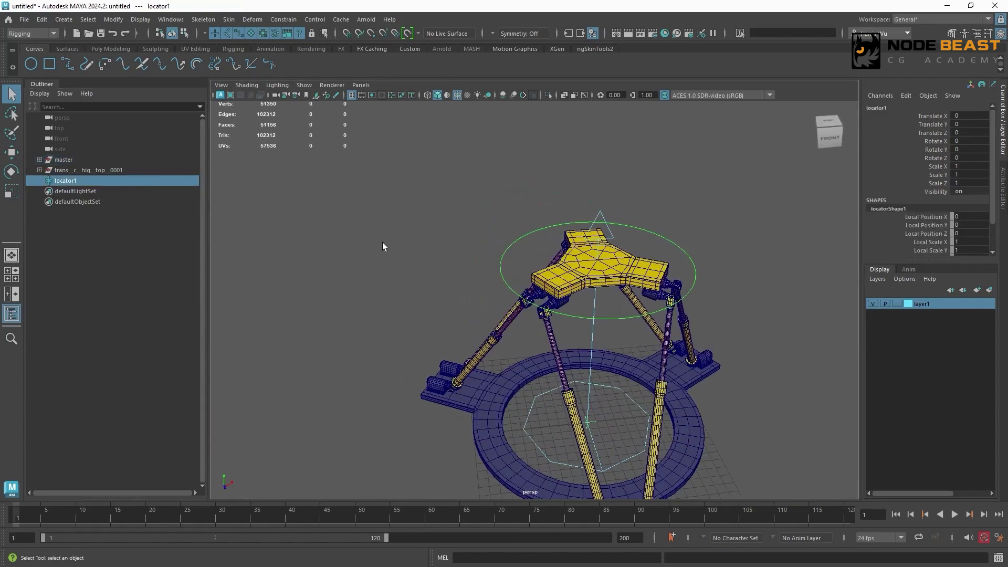
{"action": "scroll", "coordinate": [557, 246], "scroll_direction": "down", "scroll_amount": 5}
{"action": "left_click_drag", "start_coordinate": [557, 247], "coordinate": [537, 260], "text": "alt"}
{"action": "scroll", "coordinate": [536, 260], "scroll_direction": "up", "scroll_amount": 5}
{"action": "middle_click_drag", "start_coordinate": [535, 261], "coordinate": [530, 276], "text": "alt"}
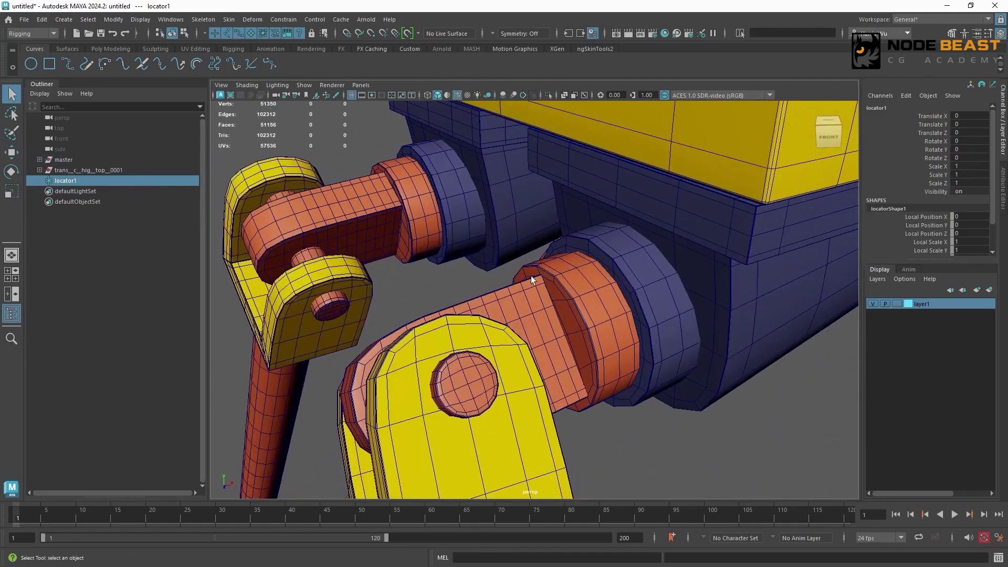
{"action": "middle_click_drag", "start_coordinate": [498, 310], "coordinate": [503, 300], "text": "alt"}
{"action": "scroll", "coordinate": [544, 241], "scroll_direction": "up", "scroll_amount": 1}
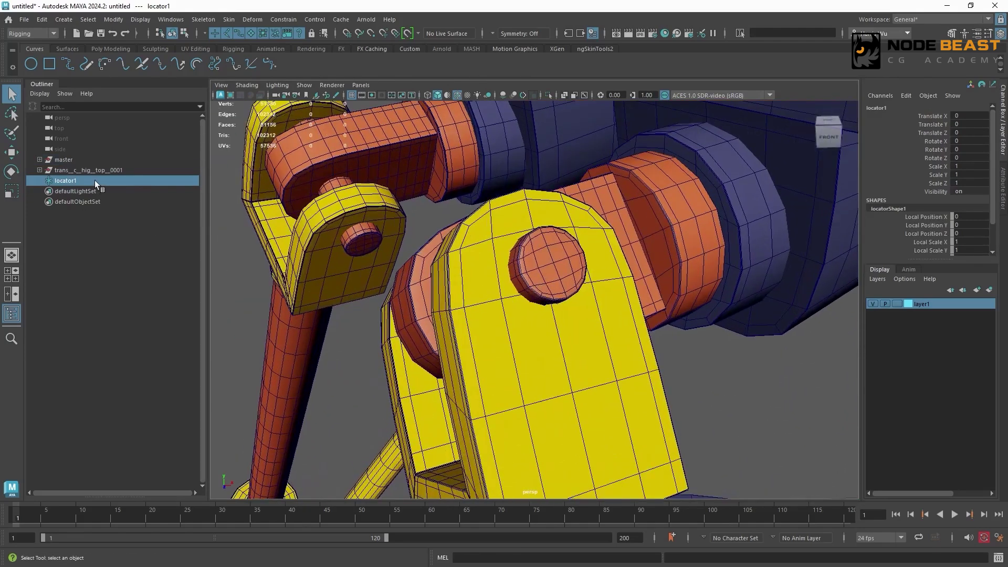
{"action": "key", "text": "w"}
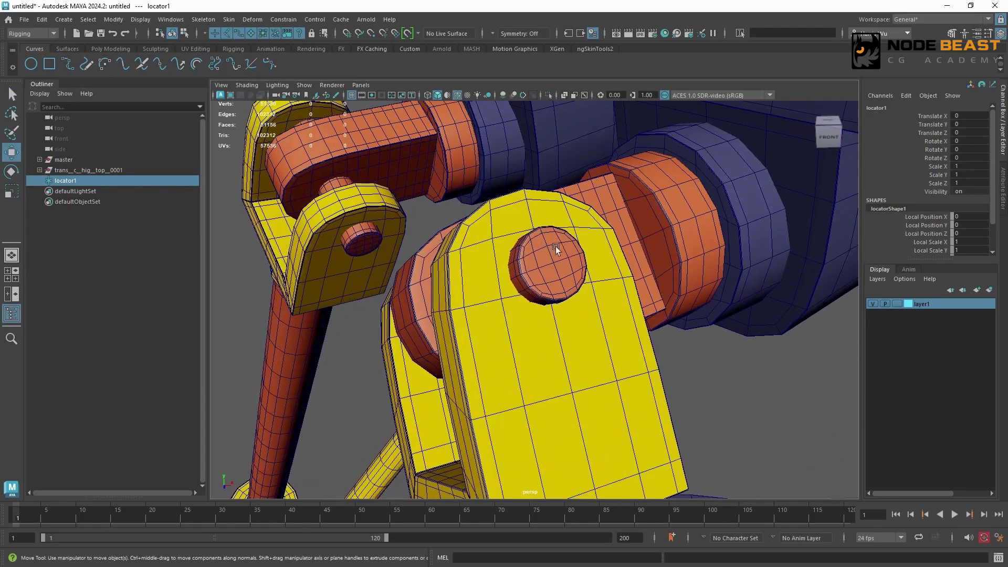
{"action": "key", "text": "v"}
{"action": "middle_click_drag", "start_coordinate": [557, 269], "coordinate": [553, 263]}
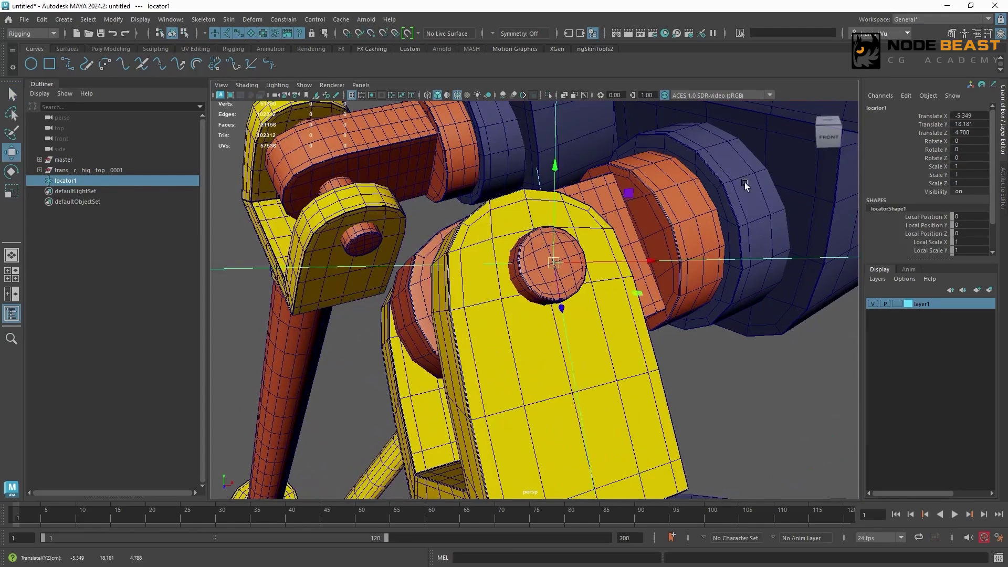
- Duplicate the locator and snap the copy to the center vertex on the opposite end of the same hinge pin
{"action": "left_click_drag", "start_coordinate": [745, 183], "coordinate": [819, 176], "text": "alt"}
{"action": "left_click_drag", "start_coordinate": [630, 210], "coordinate": [700, 218], "text": "alt"}
{"action": "scroll", "coordinate": [654, 216], "scroll_direction": "up", "scroll_amount": 5}
{"action": "key", "text": "ctrl+d"}
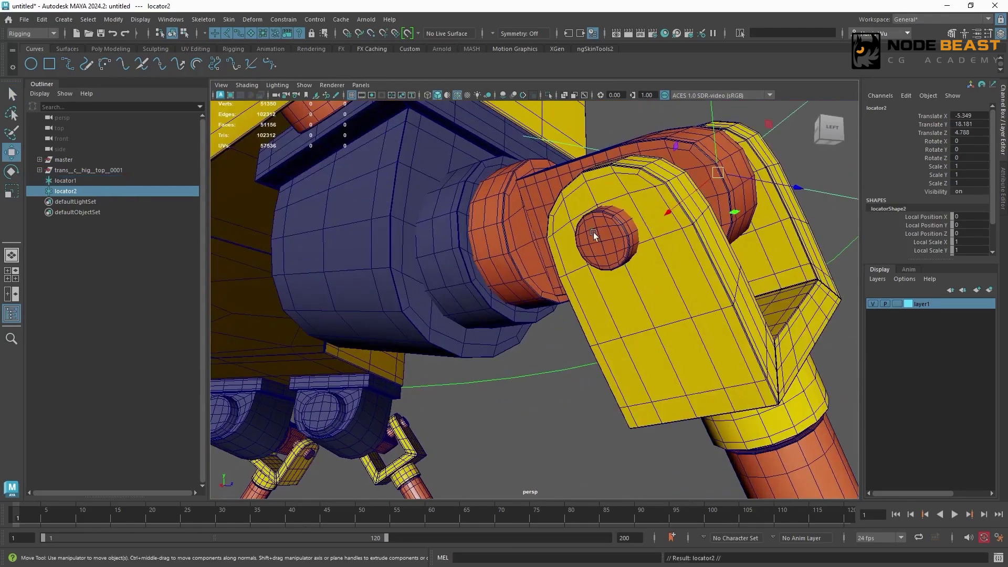
{"action": "key", "text": "v"}
{"action": "middle_click_drag", "start_coordinate": [597, 237], "coordinate": [601, 241]}
- Duplicate locator2, center the copy between the two pin locators with a point constraint, and delete that constraint
{"action": "scroll", "coordinate": [632, 186], "scroll_direction": "down", "scroll_amount": 5}
{"action": "left_click_drag", "start_coordinate": [630, 188], "coordinate": [616, 254], "text": "alt"}
{"action": "scroll", "coordinate": [615, 258], "scroll_direction": "up", "scroll_amount": 1}
{"action": "mouse_move", "coordinate": [503, 326]}
{"action": "left_mouse_down", "text": "alt"}
{"action": "mouse_move", "coordinate": [511, 330]}
{"action": "mouse_move", "coordinate": [507, 315]}
{"action": "left_mouse_up", "text": "alt"}
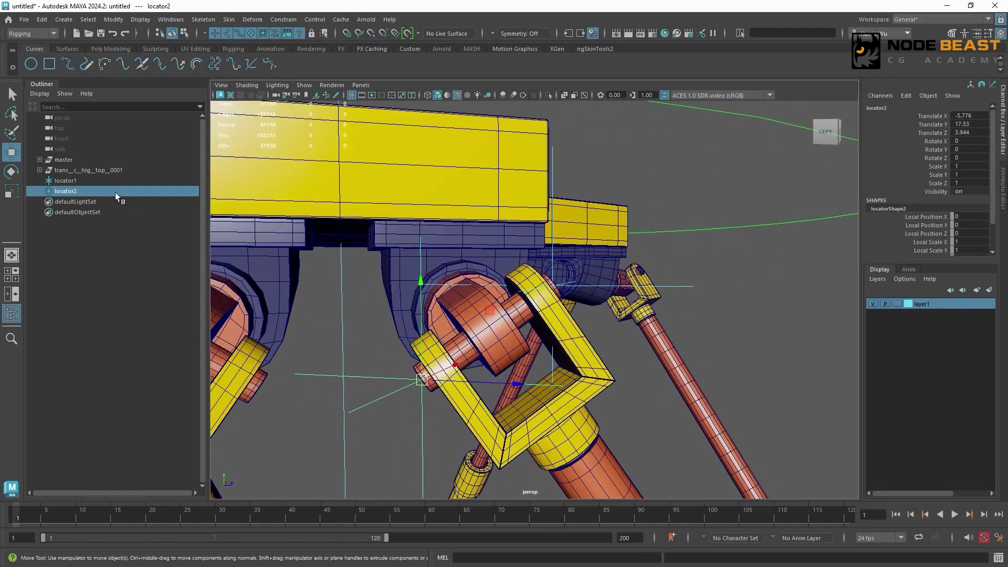
{"action": "key", "text": "ctrl+d"}
{"action": "left_click", "coordinate": [90, 182], "text": "shift"}
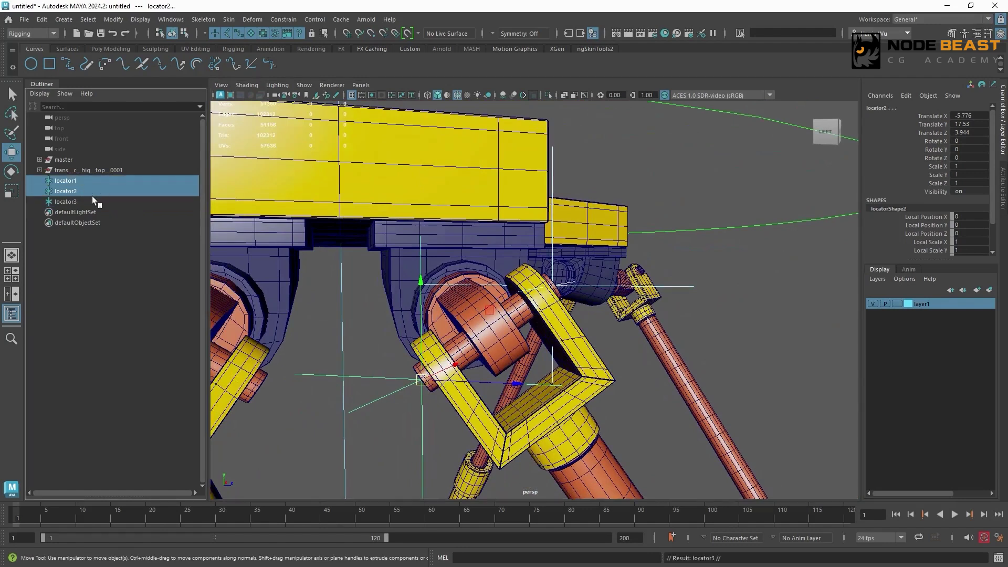
{"action": "left_click", "coordinate": [83, 202], "text": "shift"}
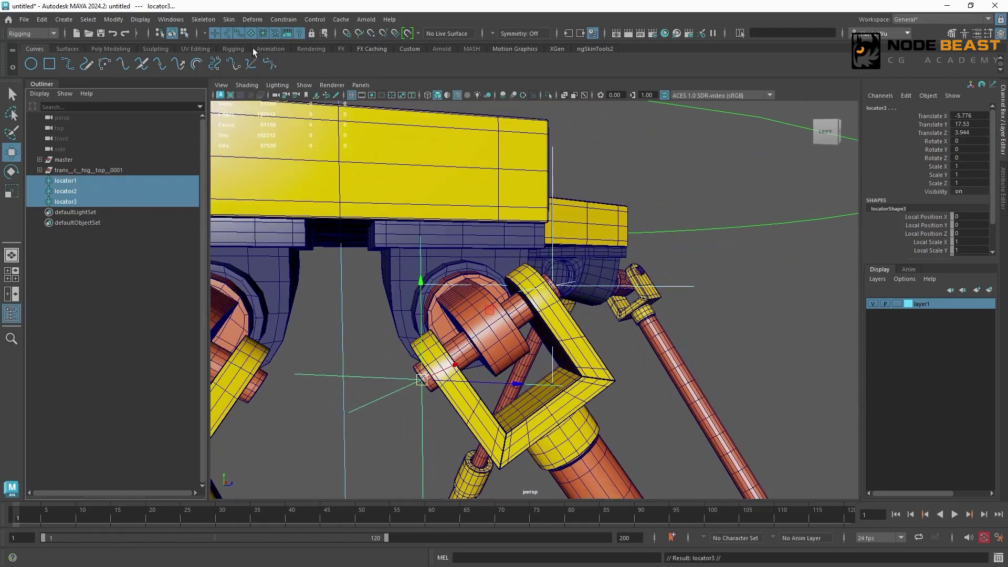
{"action": "left_click", "coordinate": [283, 20]}
{"action": "left_click", "coordinate": [313, 59]}
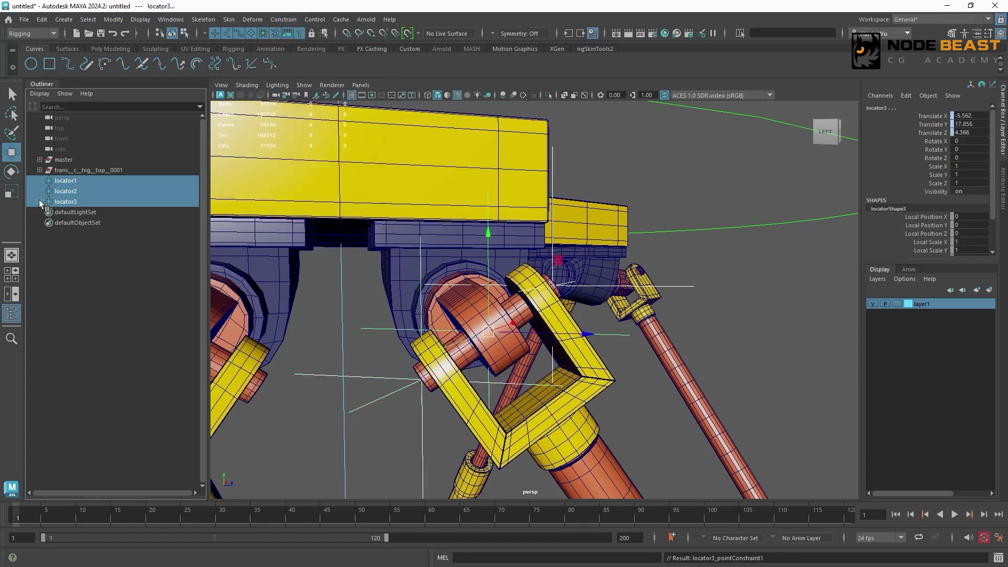
{"action": "left_click", "coordinate": [123, 212]}
{"action": "key", "text": "Delete"}
- Rename the centered locator as loc__c__top_piston_aim_pivot__0001, basing the name on the top piston mesh's name
{"action": "left_click", "coordinate": [103, 202]}
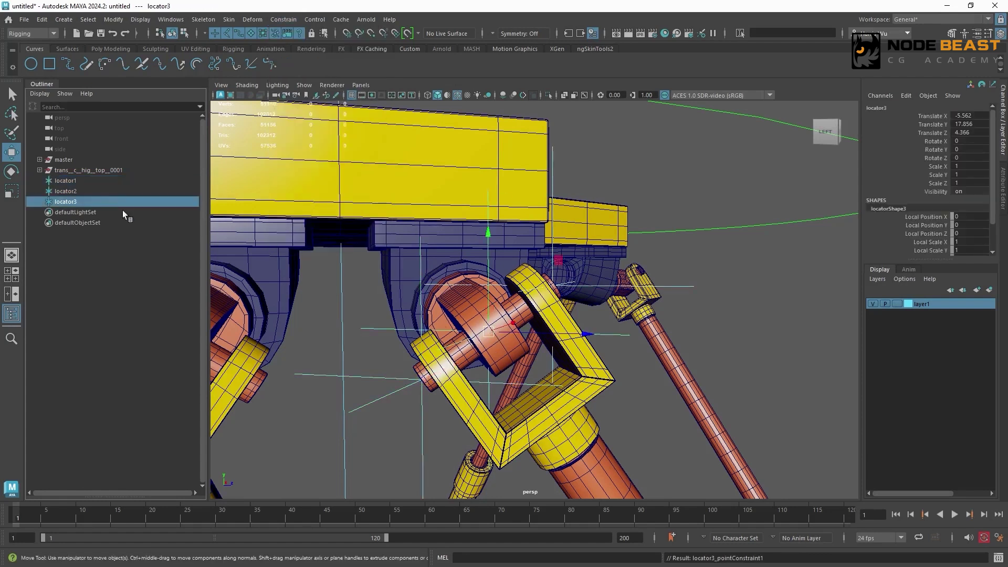
{"action": "left_click", "coordinate": [556, 347]}
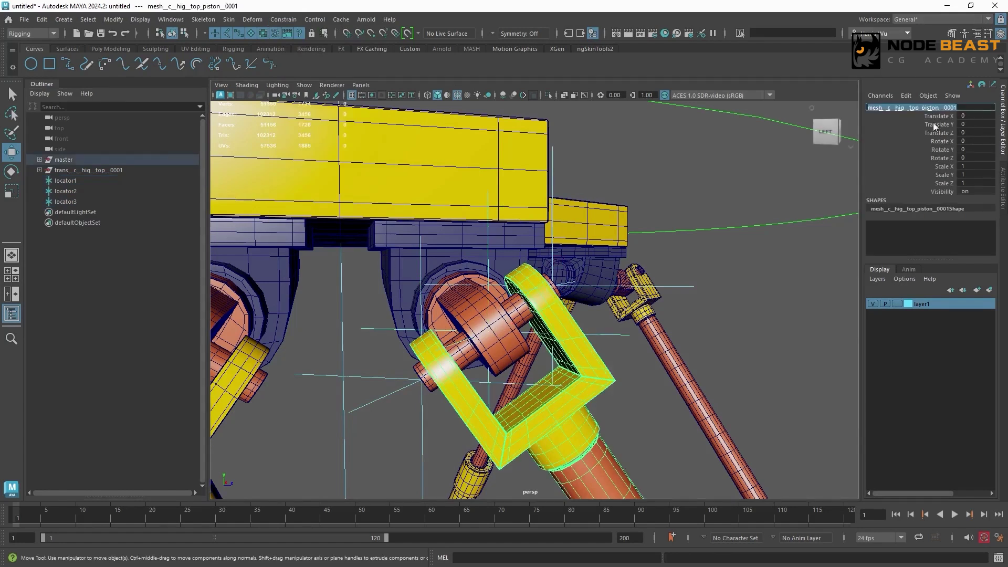
{"action": "key", "text": "ctrl+c"}
{"action": "double_click", "coordinate": [100, 202]}
{"action": "key", "text": "ctrl+v"}
{"action": "key", "text": "Home"}
{"action": "key", "text": "Delete"}
{"action": "key", "text": "Delete"}
{"action": "key", "text": "Delete"}
{"action": "key", "text": "Delete"}
{"action": "type", "text": "loc"}
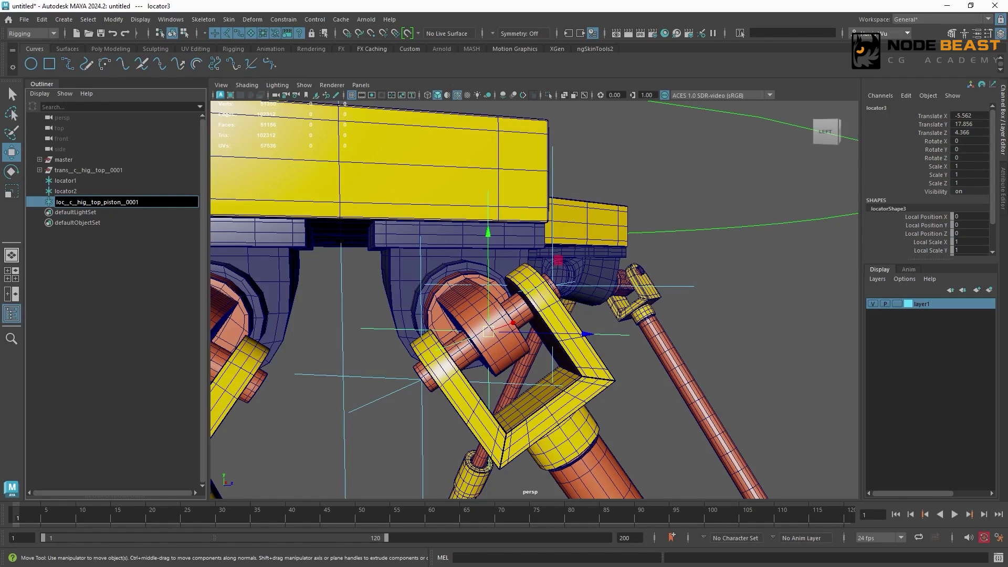
{"action": "key", "text": "BackSpace"}
{"action": "key", "text": "BackSpace"}
{"action": "key", "text": "BackSpace"}
{"action": "key", "text": "BackSpace"}
{"action": "key", "text": "BackSpace"}
{"action": "type", "text": "pivot_"}
{"action": "key", "text": "Return"}
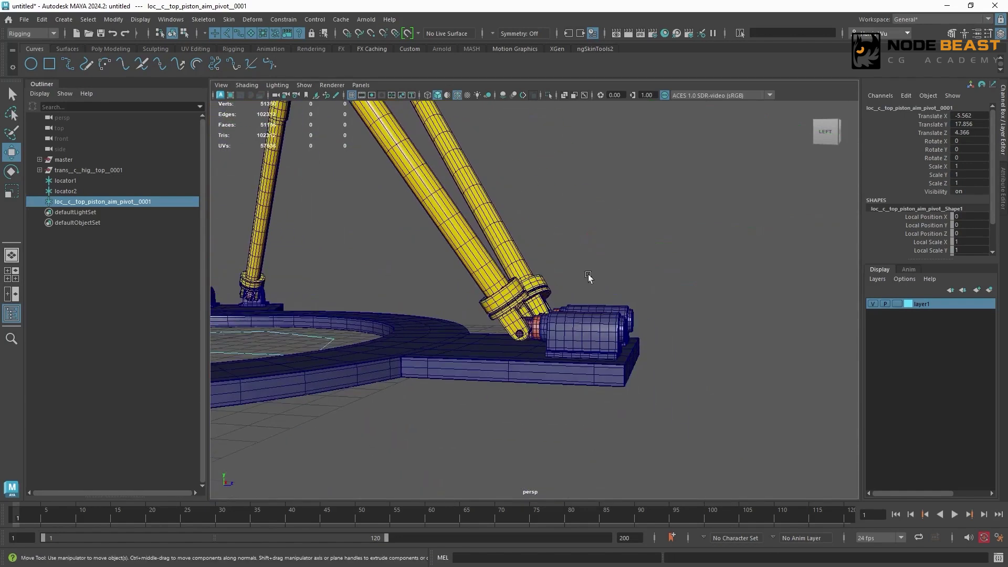
- Snap locator1 and locator2 to the center vertices on opposite ends of the piston's lower hinge pin at the base
{"action": "left_click_drag", "start_coordinate": [588, 277], "coordinate": [613, 351], "text": "alt"}
{"action": "left_click", "coordinate": [90, 180]}
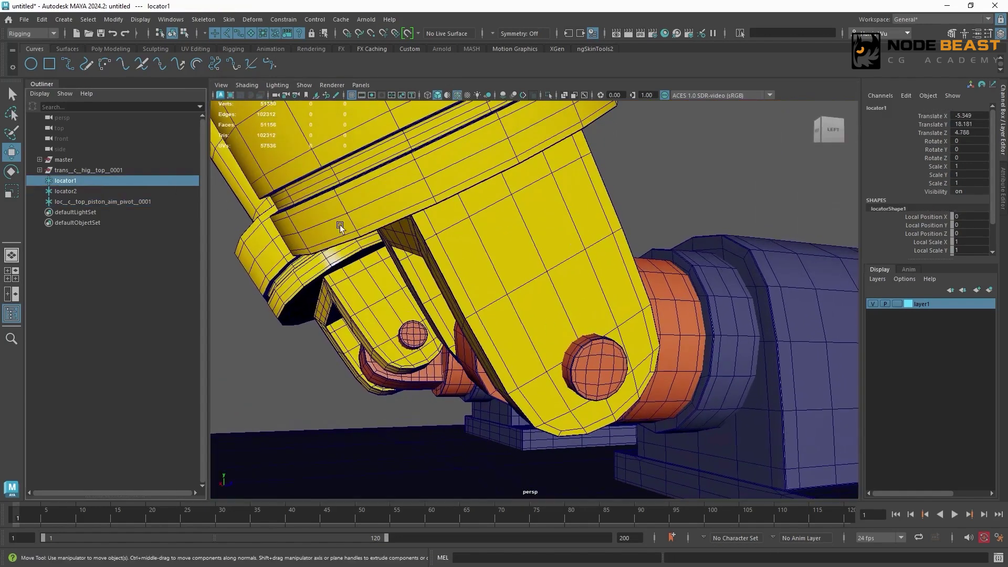
{"action": "key", "text": "v"}
{"action": "middle_click_drag", "start_coordinate": [594, 373], "coordinate": [602, 371]}
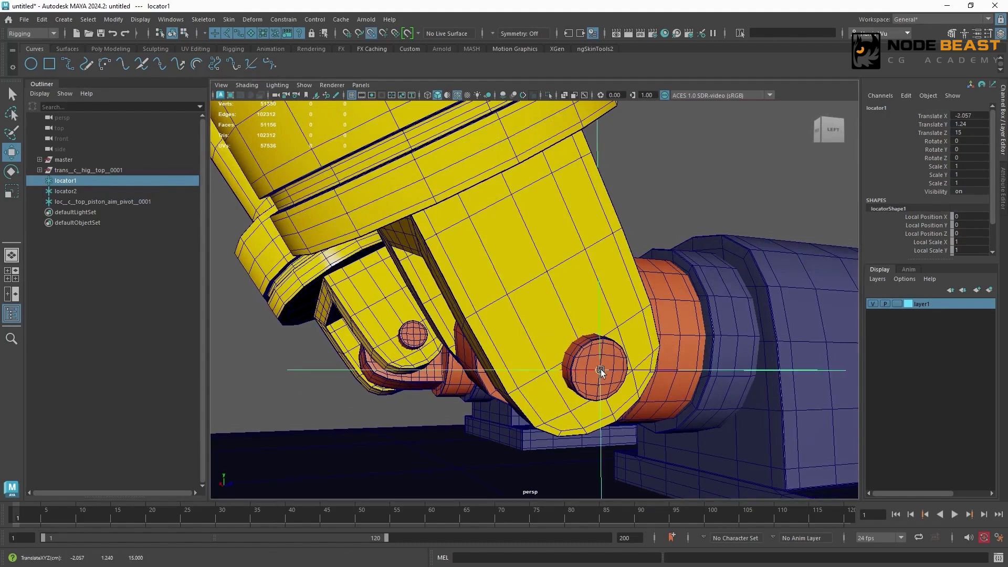
{"action": "left_click_drag", "start_coordinate": [558, 284], "coordinate": [725, 266], "text": "alt"}
{"action": "scroll", "coordinate": [726, 267], "scroll_direction": "up", "scroll_amount": 2}
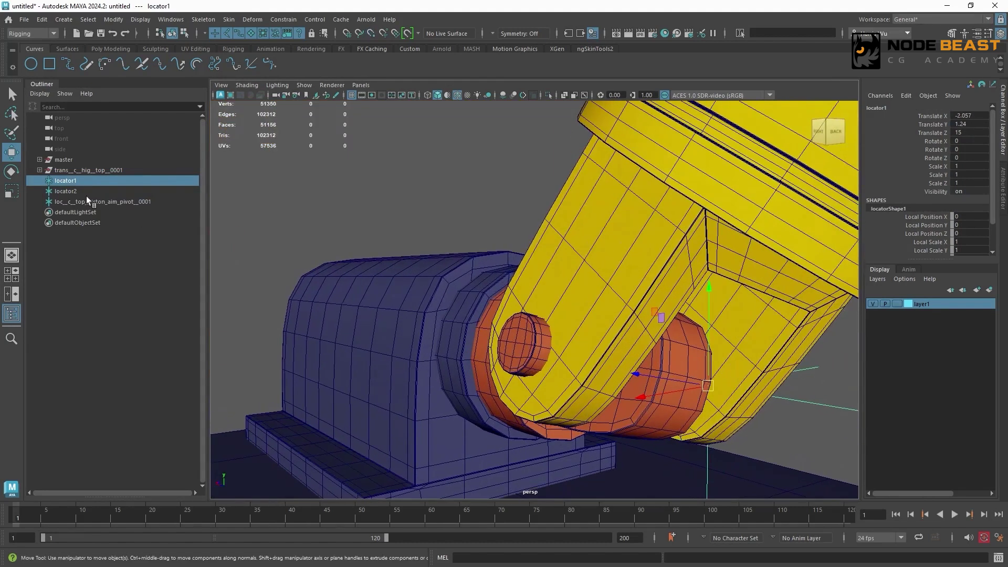
{"action": "left_click", "coordinate": [84, 193]}
{"action": "left_click_drag", "start_coordinate": [473, 325], "coordinate": [529, 336], "text": "alt"}
{"action": "middle_click_drag", "start_coordinate": [530, 336], "coordinate": [525, 344]}
- Duplicate locator2 and center the copy between locator1 and locator2 on the lower hinge pin with a point constraint
{"action": "key", "text": "ctrl+d"}
{"action": "left_click", "coordinate": [79, 181]}
{"action": "left_click", "coordinate": [81, 194], "text": "shift"}
{"action": "left_click", "coordinate": [79, 213], "text": "ctrl"}
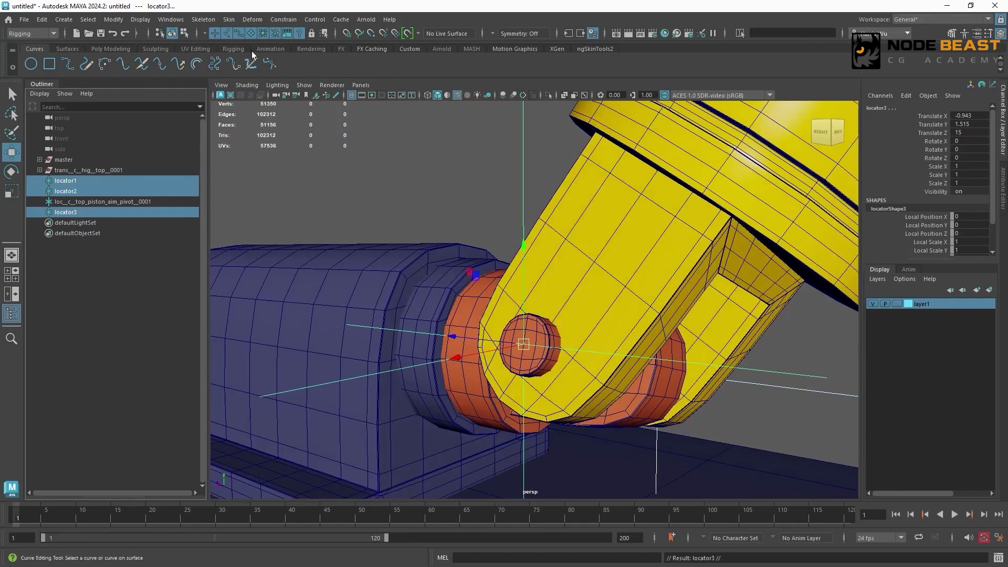
{"action": "left_click", "coordinate": [286, 20]}
{"action": "left_click", "coordinate": [301, 58]}
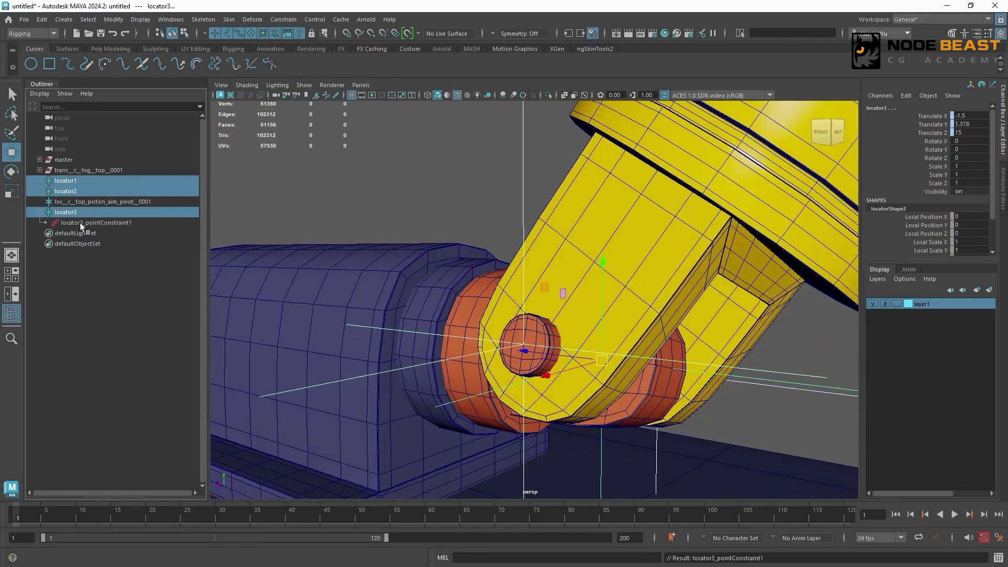
- Remove the point constraint from the centered lower hinge locator and rename that locator loc__c__top_piston_aim_target__0001
{"action": "left_click", "coordinate": [125, 211]}
{"action": "double_click", "coordinate": [130, 212]}
{"action": "key", "text": "ctrl+v"}
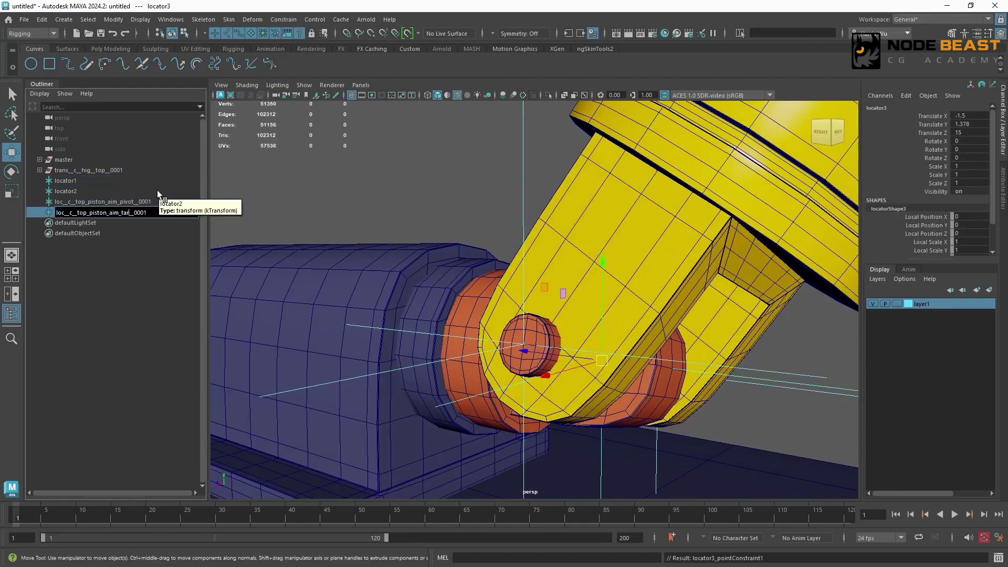
{"action": "key", "text": "Return"}
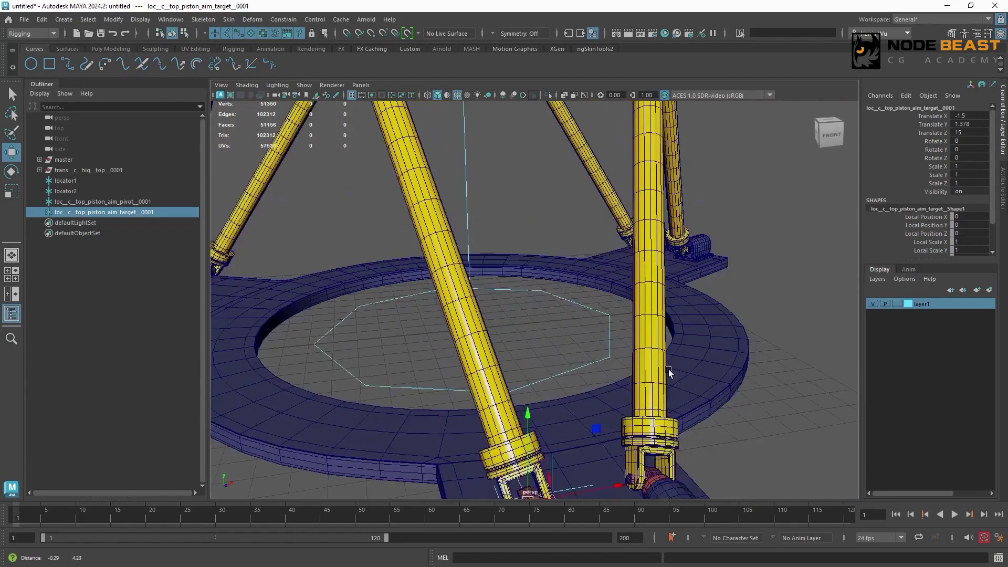
- Duplicate loc__c__top_piston_aim_pivot__0001 at the piston's upper hinge
{"action": "middle_click_drag", "start_coordinate": [668, 372], "coordinate": [677, 420], "text": "alt"}
{"action": "middle_click_drag", "start_coordinate": [536, 205], "coordinate": [667, 371], "text": "alt"}
{"action": "right_click_drag", "start_coordinate": [593, 294], "coordinate": [518, 265], "text": "alt"}
{"action": "left_click_drag", "start_coordinate": [472, 263], "coordinate": [555, 259], "text": "alt"}
{"action": "right_click_drag", "start_coordinate": [555, 259], "coordinate": [775, 272], "text": "alt"}
{"action": "left_click_drag", "start_coordinate": [775, 273], "coordinate": [401, 250], "text": "alt"}
{"action": "right_click_drag", "start_coordinate": [401, 250], "coordinate": [644, 297], "text": "alt"}
{"action": "left_click_drag", "start_coordinate": [644, 299], "coordinate": [513, 265], "text": "alt"}
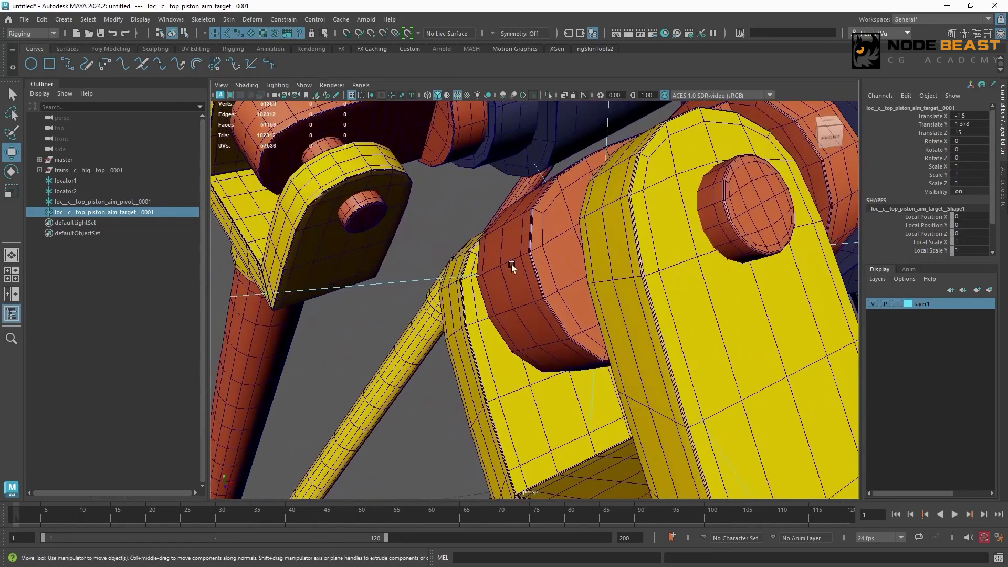
{"action": "left_click", "coordinate": [530, 279]}
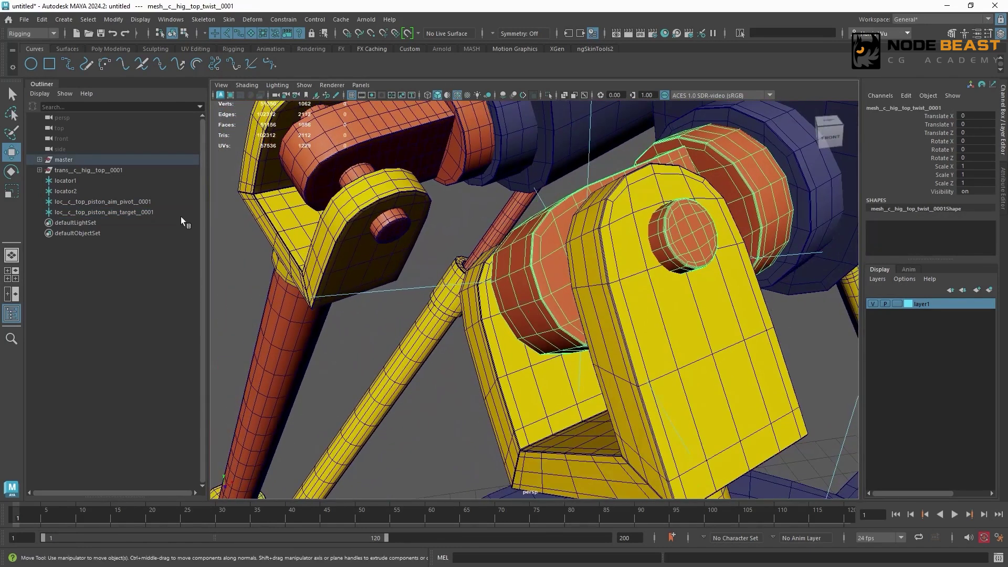
{"action": "left_click", "coordinate": [184, 202]}
{"action": "key", "text": "ctrl+d"}
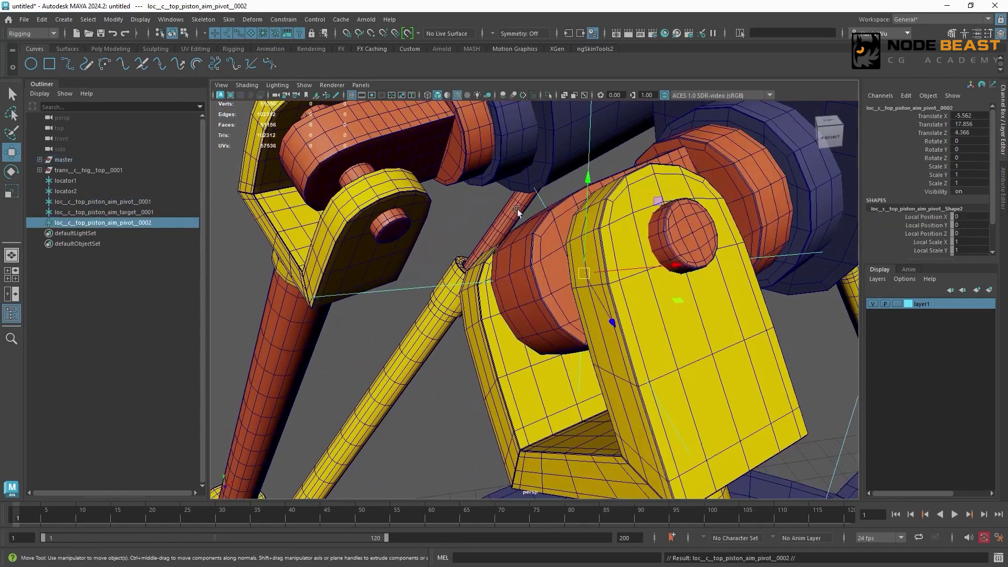
- Snap the duplicate to the middle vertex on the upper hinge barrel's rounded end and rename it loc__c__top_piston_aim_up__0001
{"action": "key", "text": "v"}
{"action": "middle_click", "coordinate": [520, 308]}
{"action": "left_click_drag", "start_coordinate": [542, 268], "coordinate": [744, 138], "text": "alt"}
{"action": "double_click", "coordinate": [131, 222]}
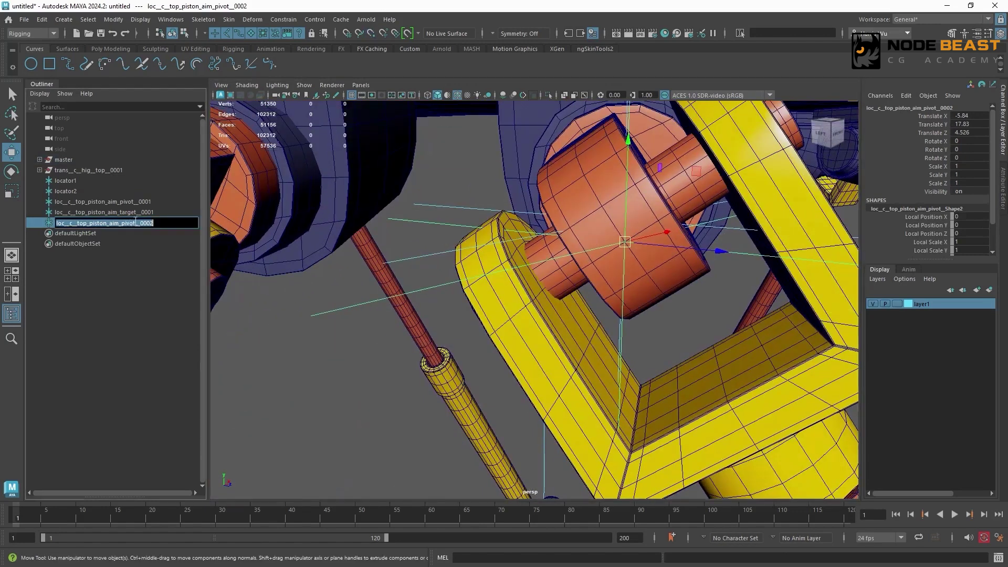
{"action": "left_click_drag", "start_coordinate": [136, 223], "coordinate": [126, 223]}
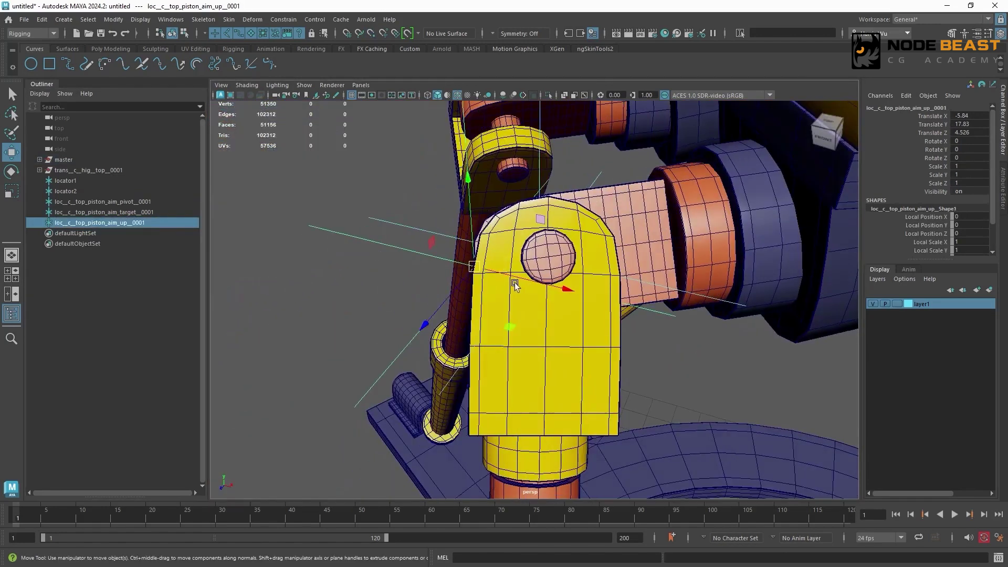
- Examine how the top piston and twist meshes relate to the top piston's aim up and aim target locators
{"action": "left_click_drag", "start_coordinate": [525, 294], "coordinate": [548, 280], "text": "alt"}
{"action": "left_click", "coordinate": [548, 281]}
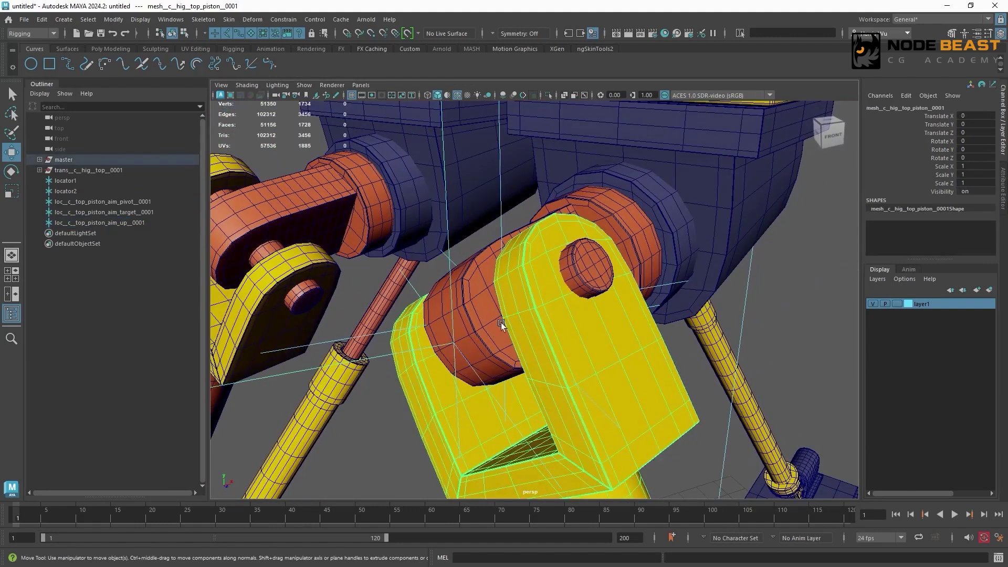
{"action": "left_click_drag", "start_coordinate": [630, 272], "coordinate": [570, 307], "text": "alt"}
{"action": "left_click", "coordinate": [673, 254]}
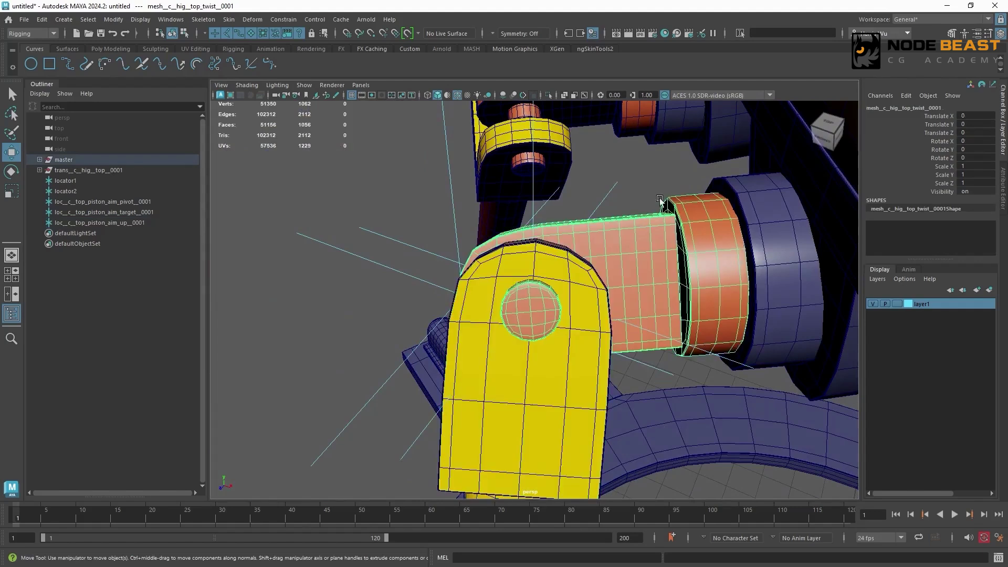
{"action": "left_click_drag", "start_coordinate": [670, 264], "coordinate": [700, 256], "text": "alt"}
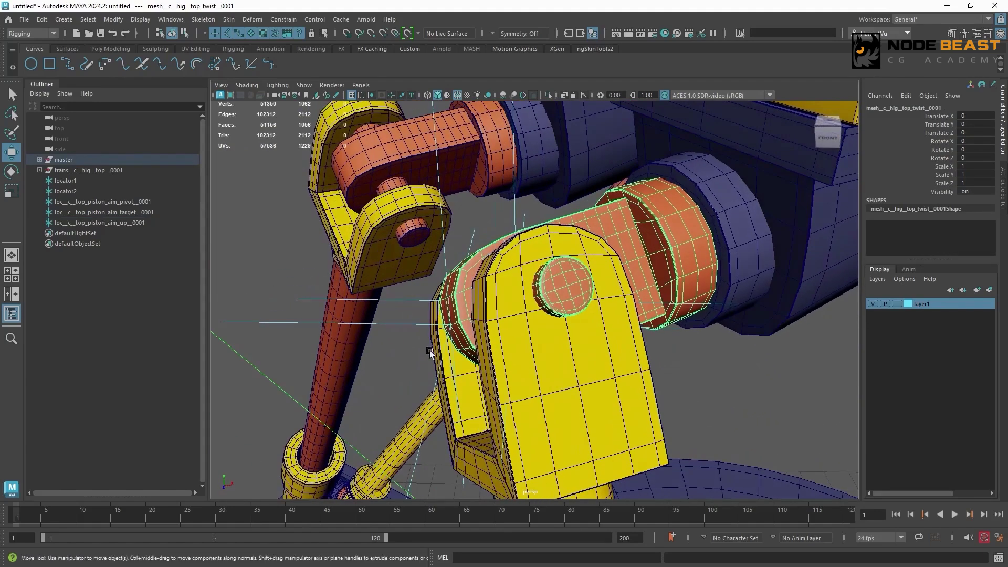
{"action": "left_click", "coordinate": [407, 324]}
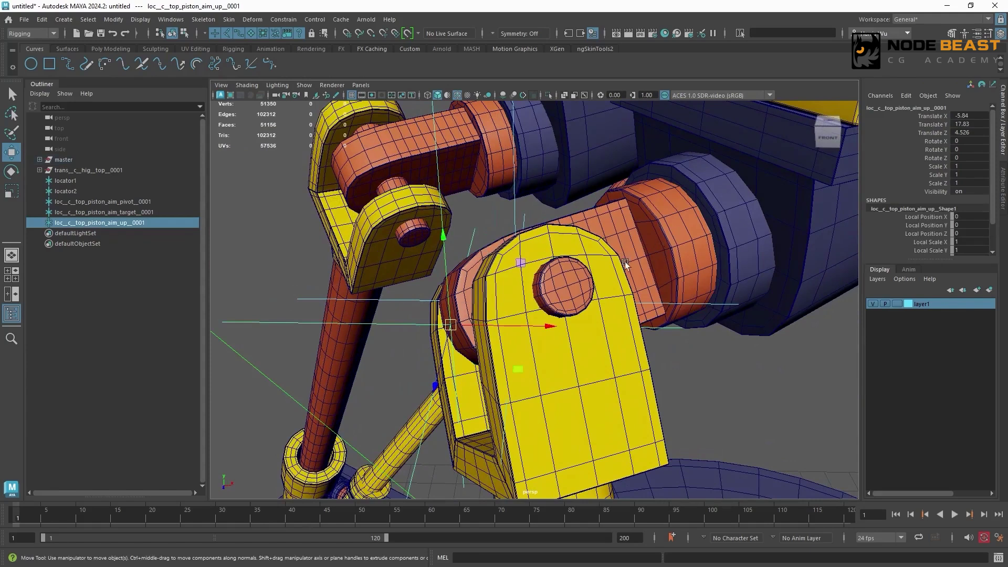
{"action": "left_click", "coordinate": [162, 211]}
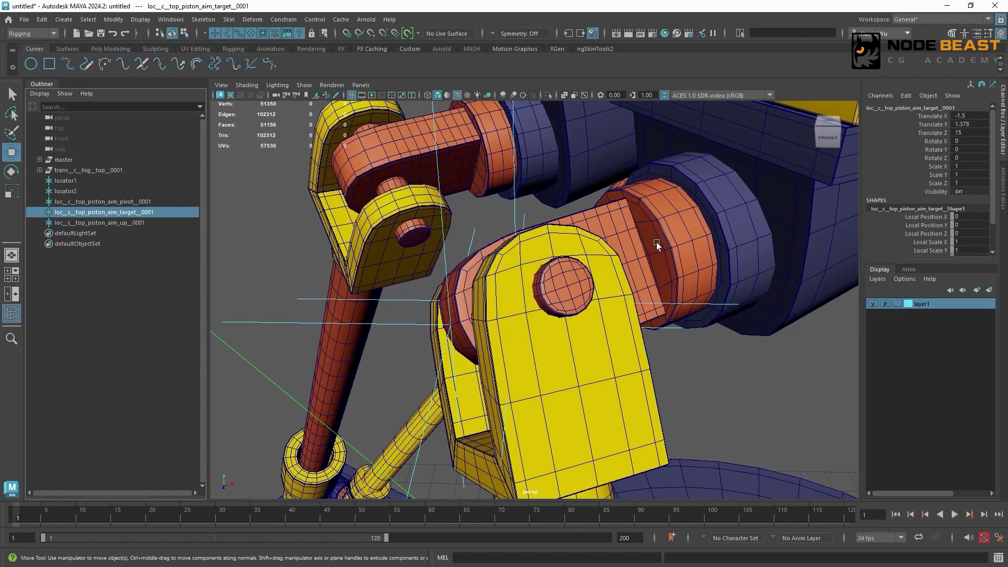
- Isolate the top twist mesh in the viewport and frame its flat circular end face
{"action": "left_click", "coordinate": [683, 243]}
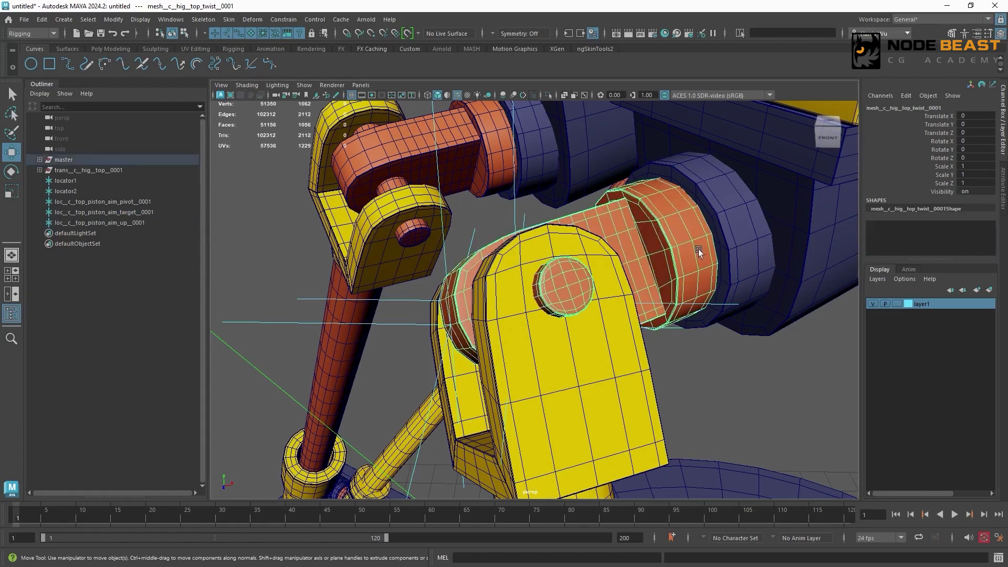
{"action": "left_click_drag", "start_coordinate": [694, 269], "coordinate": [587, 245], "text": "alt"}
{"action": "key", "text": "ctrl+1"}
{"action": "left_click_drag", "start_coordinate": [588, 353], "coordinate": [622, 363], "text": "alt"}
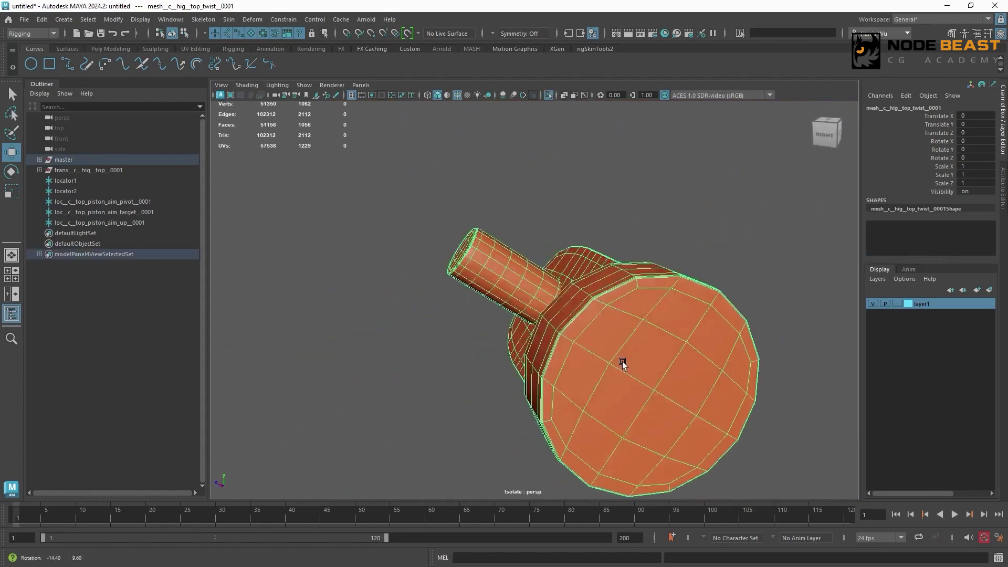
{"action": "key", "text": "f"}
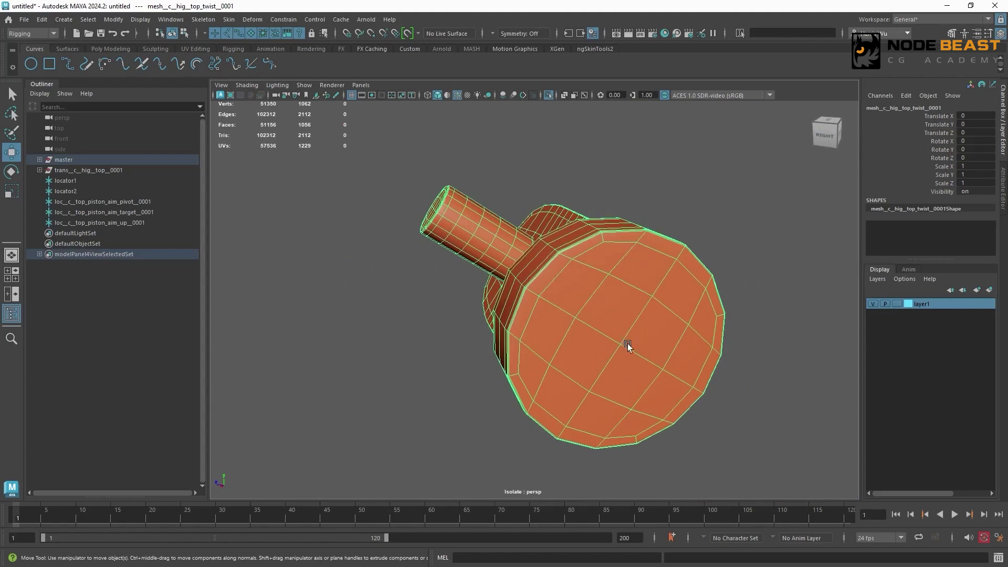
- Snap a duplicate of the top piston aim pivot to the circular face's center vertex and rename it loc__c__top_twist_aim_pivot__0001
{"action": "left_click", "coordinate": [145, 204]}
{"action": "key", "text": "ctrl+d"}
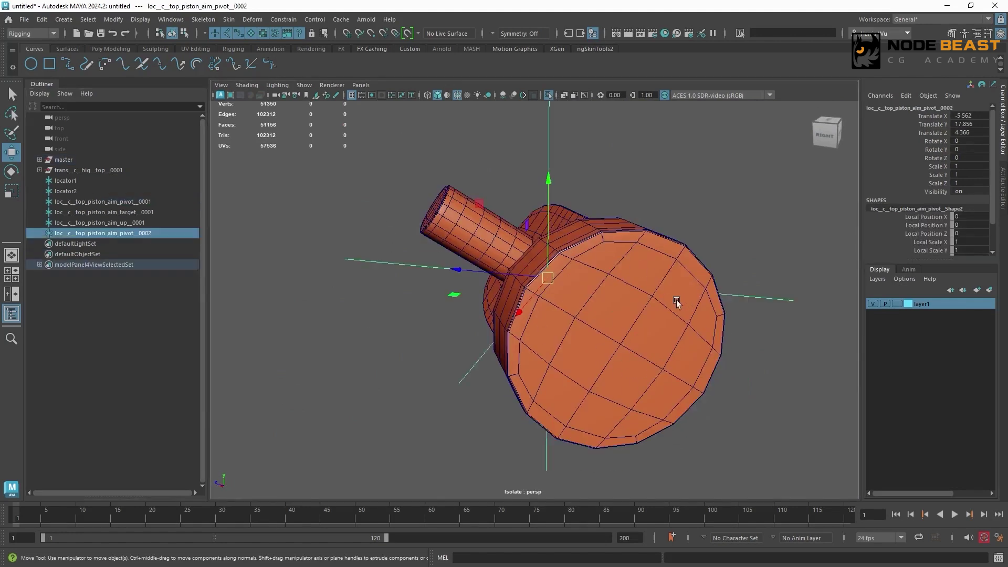
{"action": "middle_click", "coordinate": [618, 344]}
{"action": "double_click", "coordinate": [91, 235]}
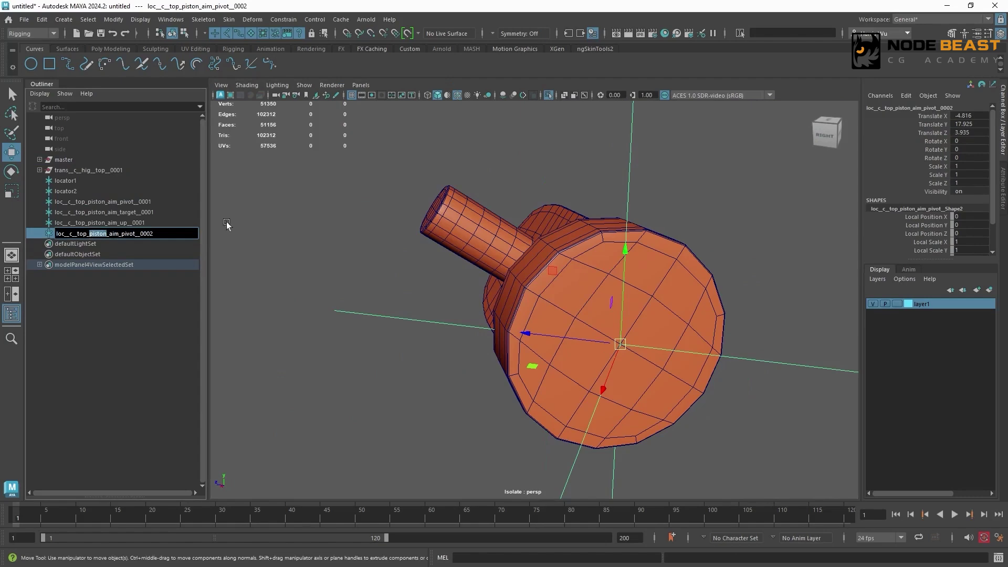
{"action": "type", "text": "twist"}
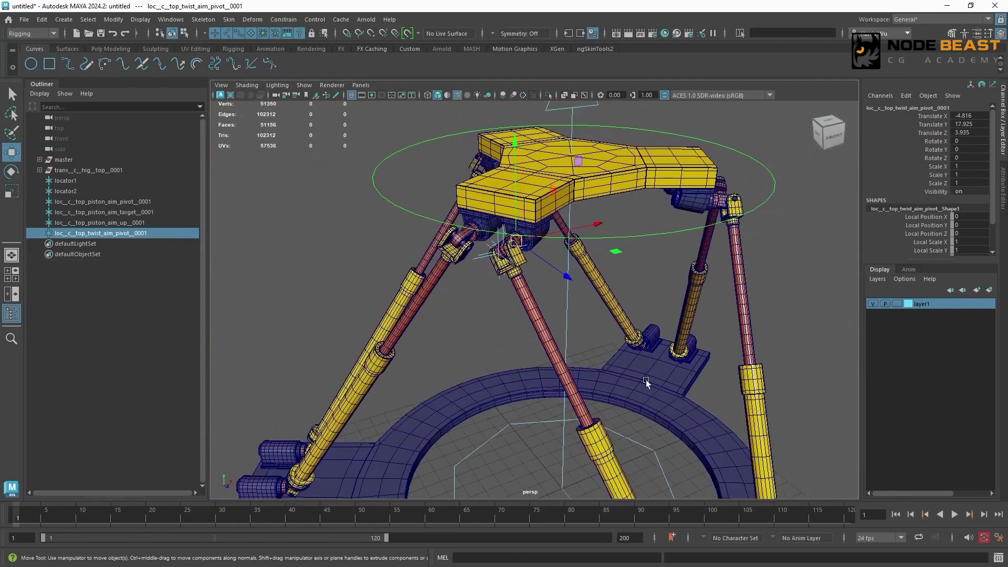
- Duplicate the loc__c__top_piston_aim_target__0001 locator at the piston's lower hinge
{"action": "right_click_drag", "start_coordinate": [667, 361], "coordinate": [588, 383], "text": "alt"}
{"action": "left_click_drag", "start_coordinate": [588, 383], "coordinate": [667, 353], "text": "alt"}
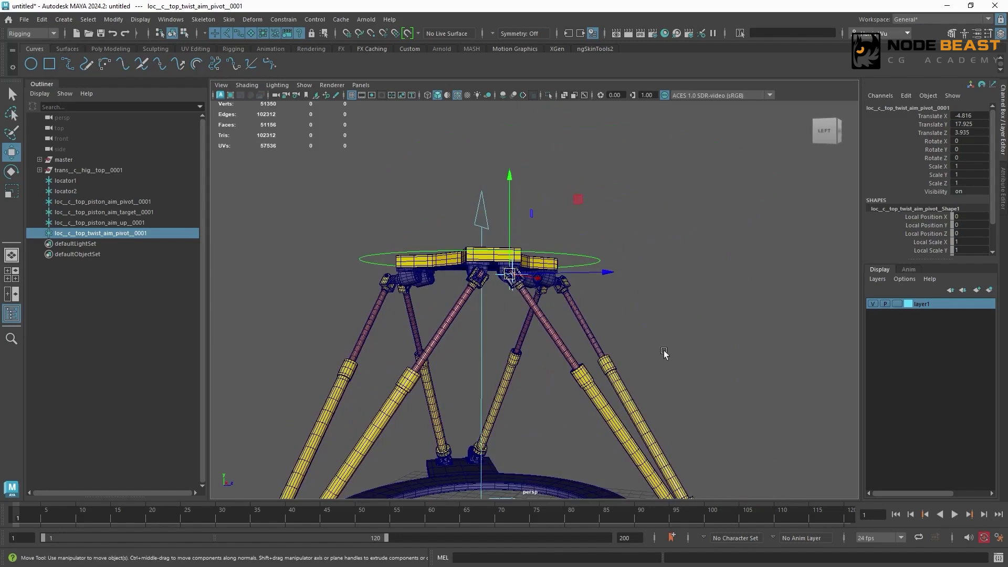
{"action": "middle_click_drag", "start_coordinate": [658, 373], "coordinate": [525, 226], "text": "alt"}
{"action": "right_click_drag", "start_coordinate": [525, 225], "coordinate": [639, 271], "text": "alt"}
{"action": "left_click_drag", "start_coordinate": [639, 270], "coordinate": [758, 346], "text": "alt"}
{"action": "middle_click_drag", "start_coordinate": [758, 346], "coordinate": [587, 295], "text": "alt"}
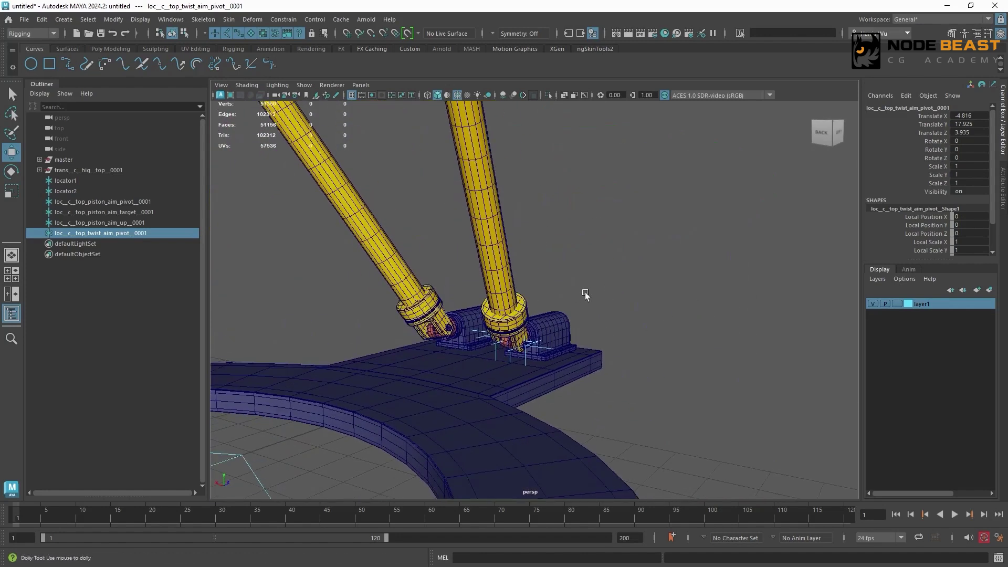
{"action": "left_click_drag", "start_coordinate": [587, 295], "coordinate": [612, 268], "text": "alt"}
{"action": "right_click_drag", "start_coordinate": [612, 268], "coordinate": [711, 322], "text": "alt"}
{"action": "left_click", "coordinate": [500, 367]}
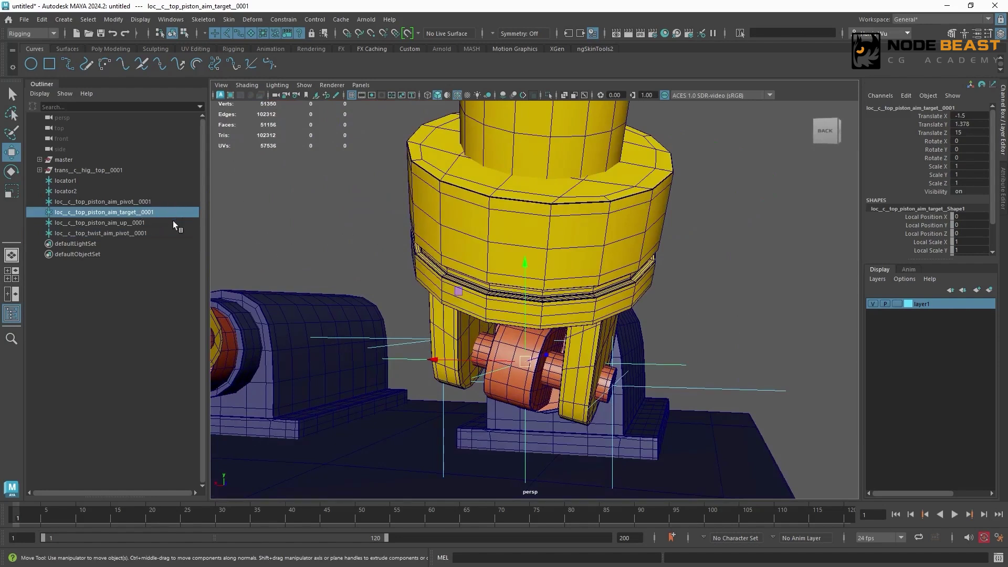
{"action": "key", "text": "ctrl+d"}
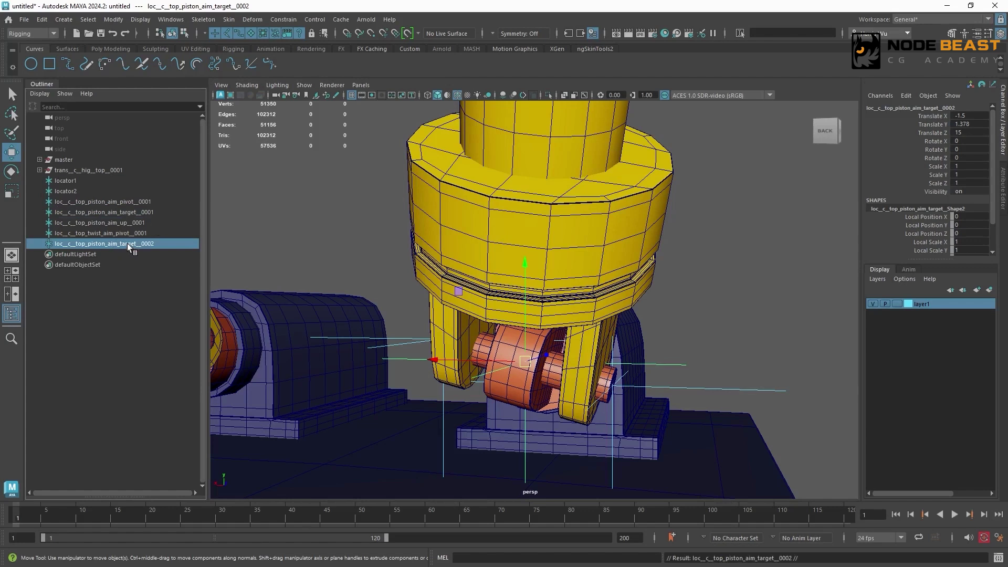
- Rename the duplicated target locator as loc__c__base_piston_aim_pivot__0001
{"action": "double_click", "coordinate": [131, 243]}
{"action": "left_click_drag", "start_coordinate": [87, 244], "coordinate": [77, 244]}
{"action": "type", "text": "ba"}
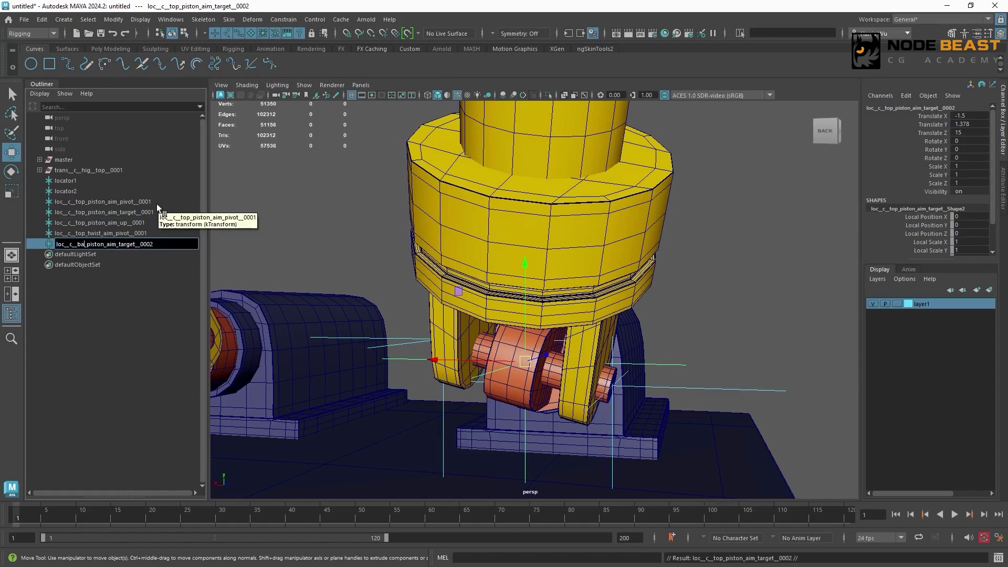
{"action": "type", "text": "se"}
{"action": "key", "text": "End"}
{"action": "key", "text": "Left"}
{"action": "key", "text": "Left"}
{"action": "key", "text": "Left"}
{"action": "key", "text": "Left"}
{"action": "key", "text": "Left"}
{"action": "key", "text": "Left"}
{"action": "key", "text": "BackSpace"}
{"action": "key", "text": "BackSpace"}
{"action": "key", "text": "BackSpace"}
{"action": "key", "text": "BackSpace"}
{"action": "key", "text": "BackSpace"}
{"action": "key", "text": "BackSpace"}
{"action": "type", "text": "pivot"}
{"action": "key", "text": "End"}
{"action": "key", "text": "BackSpace"}
{"action": "type", "text": "1"}
{"action": "key", "text": "Return"}
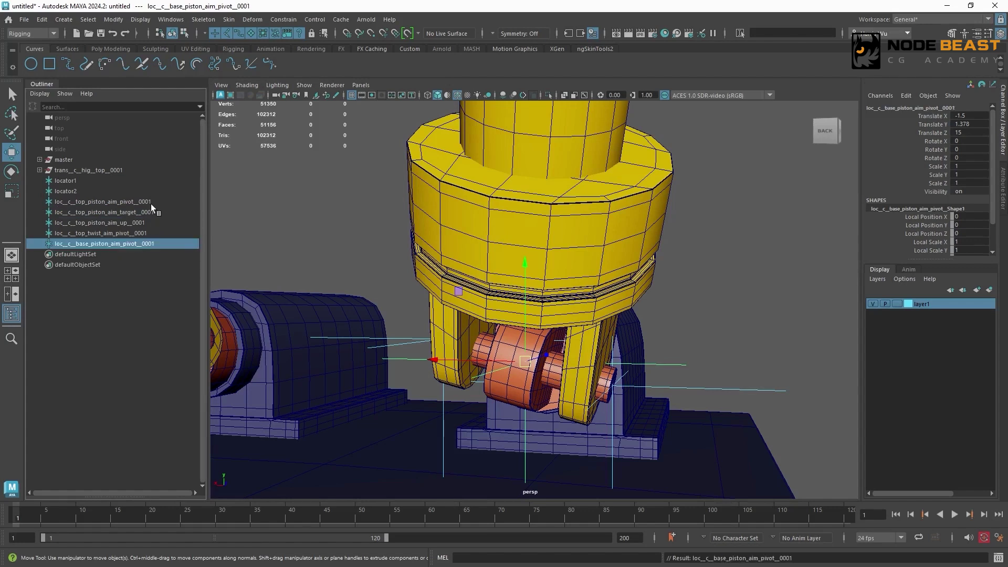
- Duplicate loc__c__top_piston_aim_pivot__0001 and rename the copy loc__c__base_piston_aim_target__0001
{"action": "left_click", "coordinate": [151, 204]}
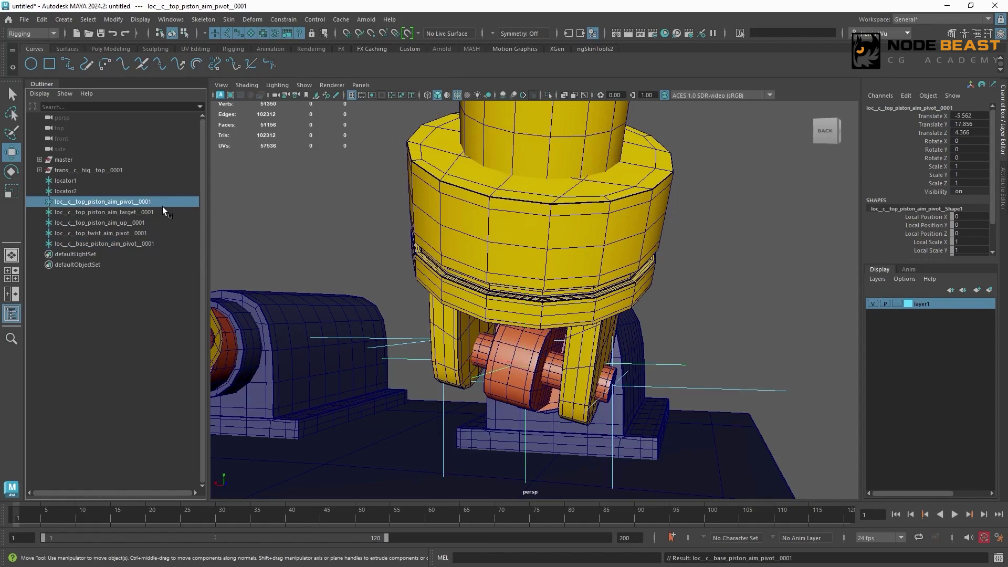
{"action": "key", "text": "ctrl+d"}
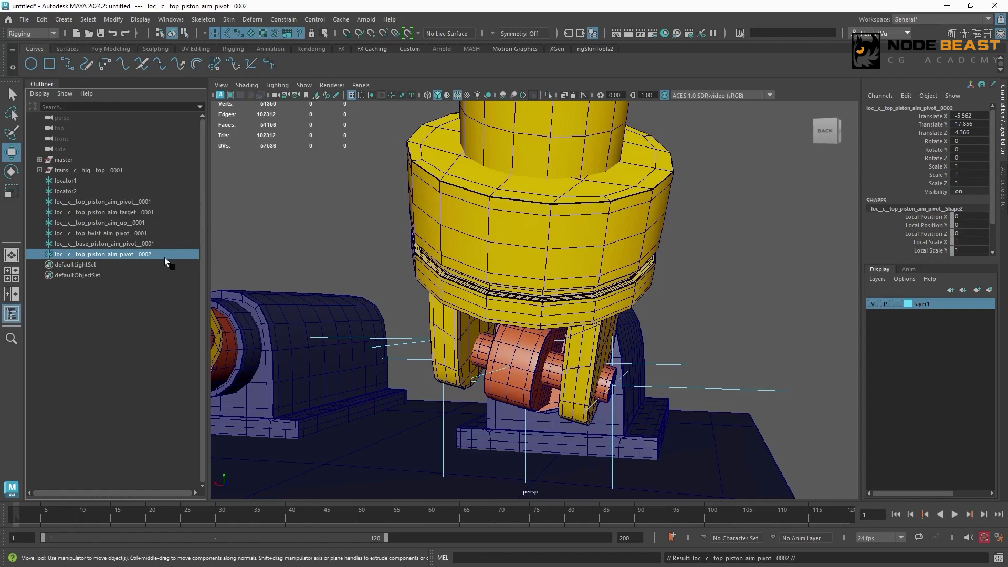
{"action": "double_click", "coordinate": [92, 255]}
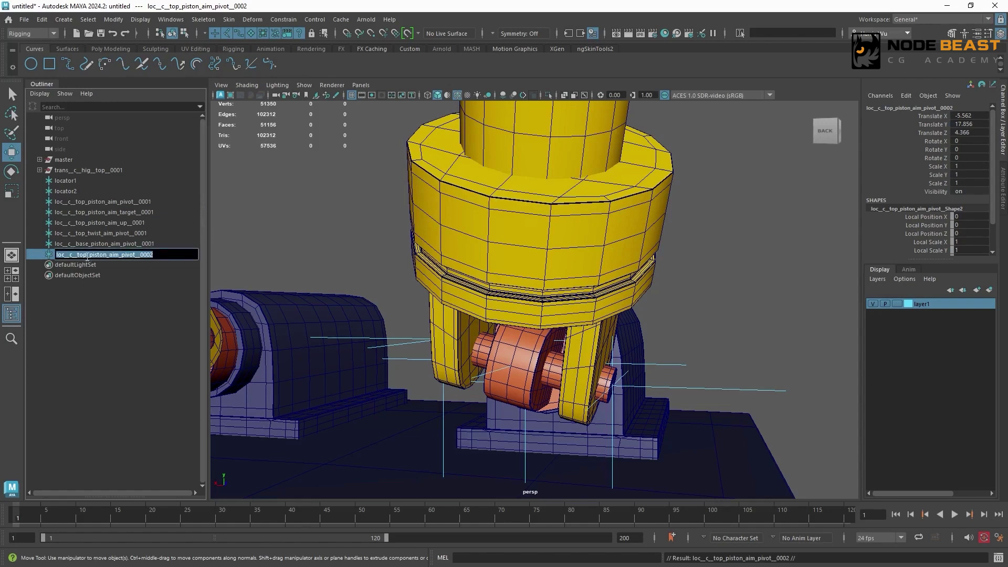
{"action": "left_click", "coordinate": [87, 256]}
{"action": "key", "text": "BackSpace"}
{"action": "key", "text": "BackSpace"}
{"action": "key", "text": "BackSpace"}
{"action": "type", "text": "base"}
{"action": "key", "text": "End"}
{"action": "key", "text": "Left"}
{"action": "key", "text": "Left"}
{"action": "key", "text": "Left"}
{"action": "key", "text": "Left"}
{"action": "key", "text": "Left"}
{"action": "key", "text": "Left"}
{"action": "key", "text": "BackSpace"}
{"action": "key", "text": "BackSpace"}
{"action": "key", "text": "BackSpace"}
{"action": "key", "text": "BackSpace"}
{"action": "key", "text": "BackSpace"}
{"action": "type", "text": "target"}
{"action": "key", "text": "End"}
{"action": "key", "text": "BackSpace"}
{"action": "type", "text": "1"}
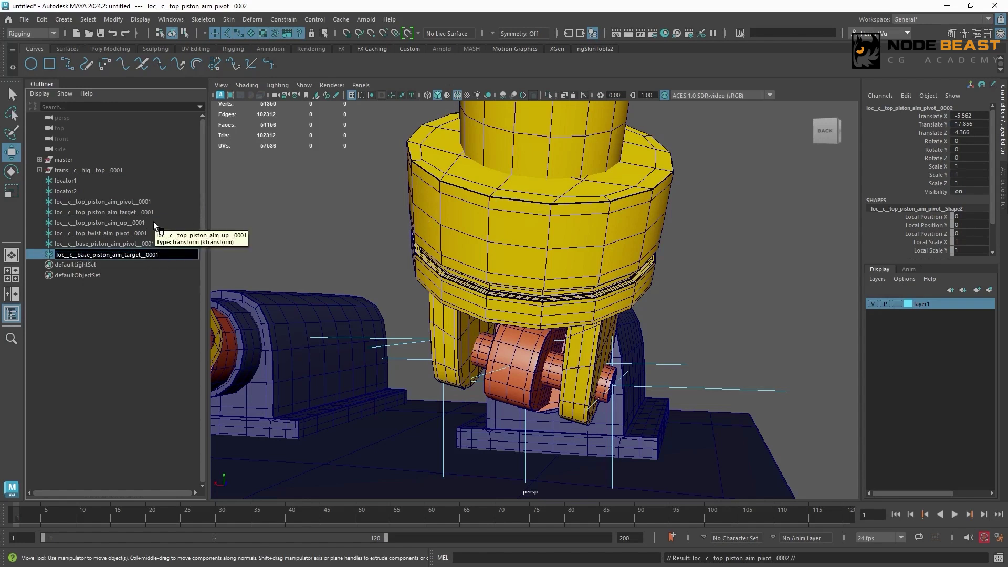
{"action": "key", "text": "Return"}
- Duplicate loc__c__top_piston_aim_up__0001 and rename the copy loc__c__base_piston_aim_up__0001
{"action": "left_click", "coordinate": [154, 221]}
{"action": "key", "text": "ctrl+d"}
{"action": "double_click", "coordinate": [81, 265]}
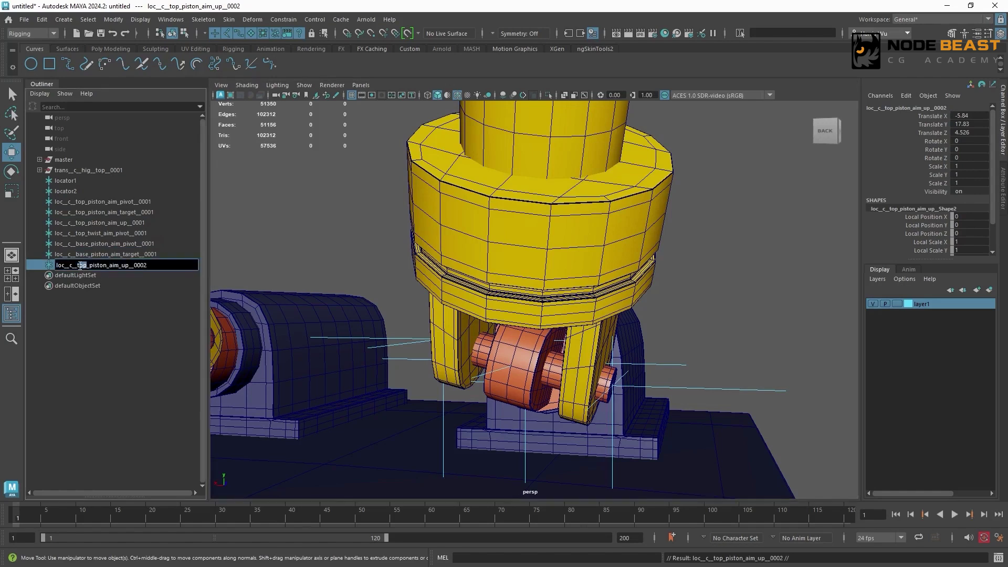
{"action": "left_click", "coordinate": [84, 266]}
{"action": "key", "text": "BackSpace"}
{"action": "key", "text": "BackSpace"}
{"action": "key", "text": "BackSpace"}
{"action": "type", "text": "base"}
{"action": "key", "text": "End"}
{"action": "key", "text": "BackSpace"}
{"action": "type", "text": "1"}
{"action": "key", "text": "Return"}
- Snap the base piston aim up locator to the middle vertex on the lower hinge barrel's rounded end
{"action": "left_click_drag", "start_coordinate": [572, 336], "coordinate": [474, 325], "text": "alt"}
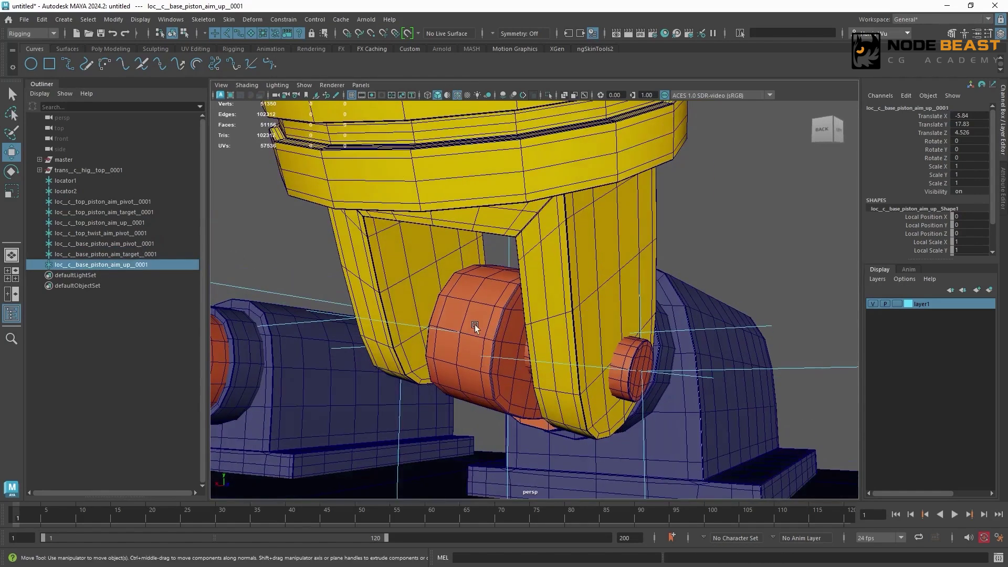
{"action": "middle_click", "coordinate": [466, 328]}
{"action": "left_click_drag", "start_coordinate": [525, 300], "coordinate": [485, 289], "text": "alt"}
- Duplicate loc__c__top_twist_aim_pivot__0001 and rename the copy loc__c__base_twist_aim_pivot__0001
{"action": "left_click", "coordinate": [148, 232]}
{"action": "key", "text": "ctrl+d"}
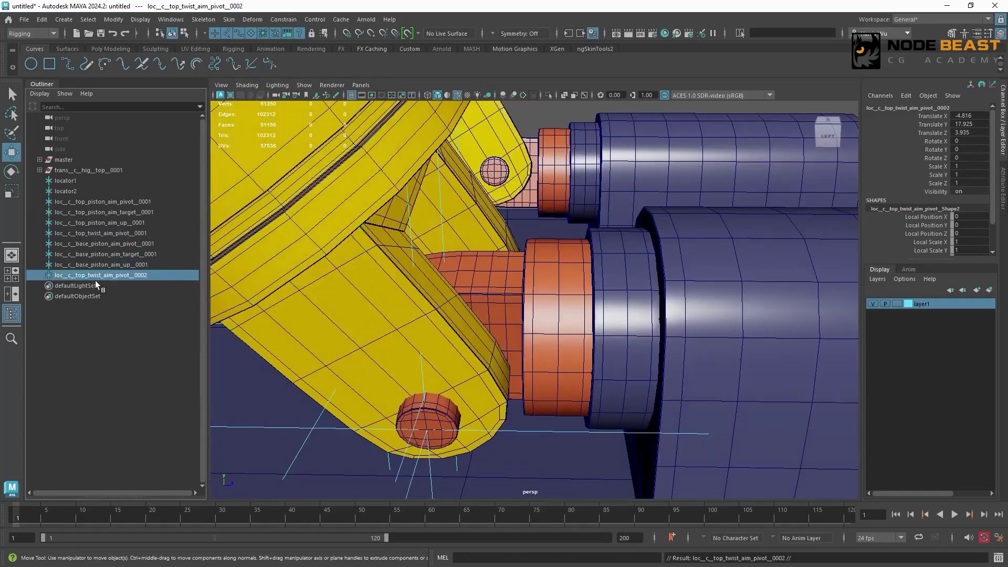
{"action": "double_click", "coordinate": [87, 276]}
{"action": "left_click", "coordinate": [86, 275]}
{"action": "double_click", "coordinate": [86, 275]}
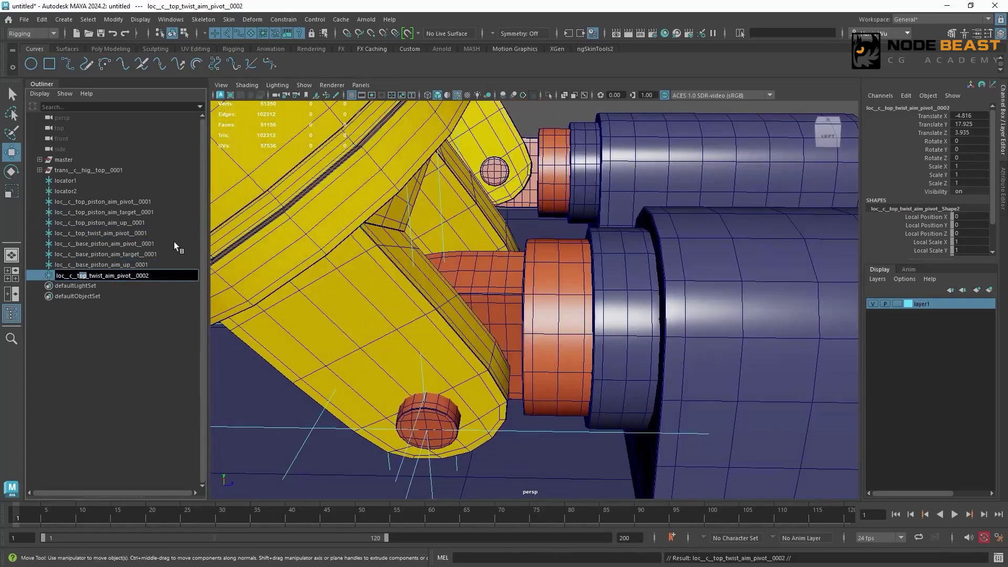
{"action": "key", "text": "shift+Left"}
{"action": "type", "text": "base"}
{"action": "key", "text": "End"}
{"action": "key", "text": "BackSpace"}
{"action": "type", "text": "1"}
{"action": "key", "text": "Return"}
- Isolate the base twist mesh, snap the base twist aim pivot to its flat circular face's center vertex, and exit isolation
{"action": "left_click", "coordinate": [555, 286]}
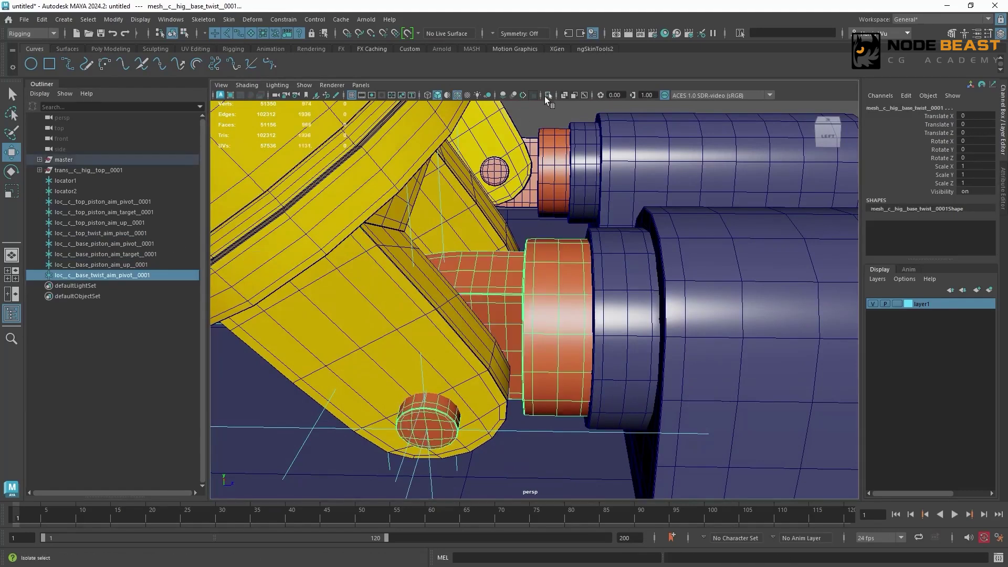
{"action": "left_click", "coordinate": [547, 96]}
{"action": "left_click_drag", "start_coordinate": [588, 239], "coordinate": [449, 251], "text": "alt"}
{"action": "left_click", "coordinate": [149, 276]}
{"action": "key", "text": "v"}
{"action": "middle_click_drag", "start_coordinate": [535, 354], "coordinate": [544, 323]}
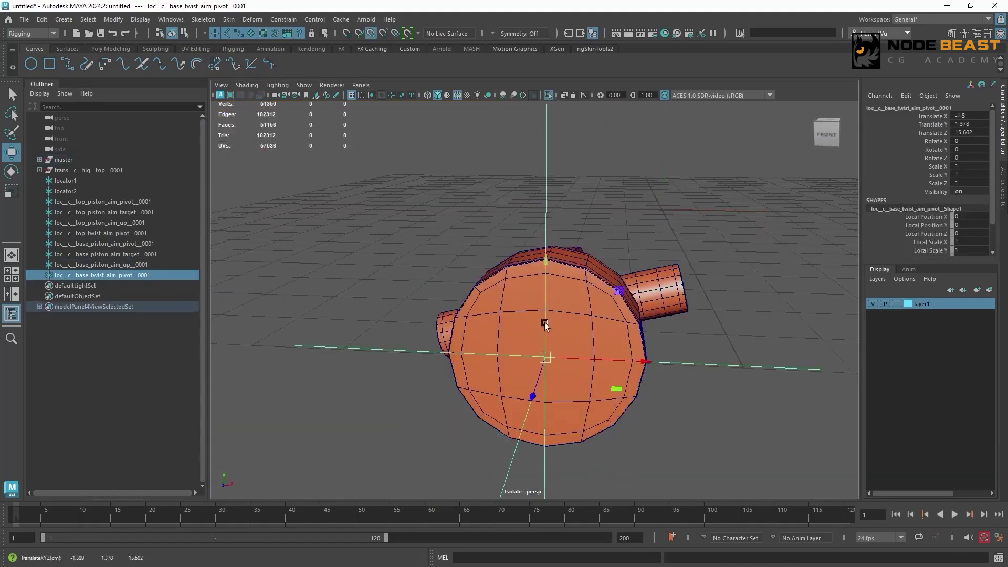
{"action": "left_click", "coordinate": [548, 96]}
- Inspect the whole hexapod and the placement of the locators at the piston's upper and lower hinges
{"action": "left_click_drag", "start_coordinate": [462, 224], "coordinate": [576, 225], "text": "alt"}
{"action": "scroll", "coordinate": [576, 224], "scroll_direction": "down", "scroll_amount": 5}
{"action": "left_click_drag", "start_coordinate": [504, 263], "coordinate": [531, 247], "text": "alt"}
{"action": "scroll", "coordinate": [515, 273], "scroll_direction": "down", "scroll_amount": 4}
{"action": "middle_click_drag", "start_coordinate": [480, 310], "coordinate": [522, 373], "text": "alt"}
{"action": "scroll", "coordinate": [496, 257], "scroll_direction": "down", "scroll_amount": 3}
{"action": "left_click_drag", "start_coordinate": [498, 262], "coordinate": [582, 288], "text": "alt"}
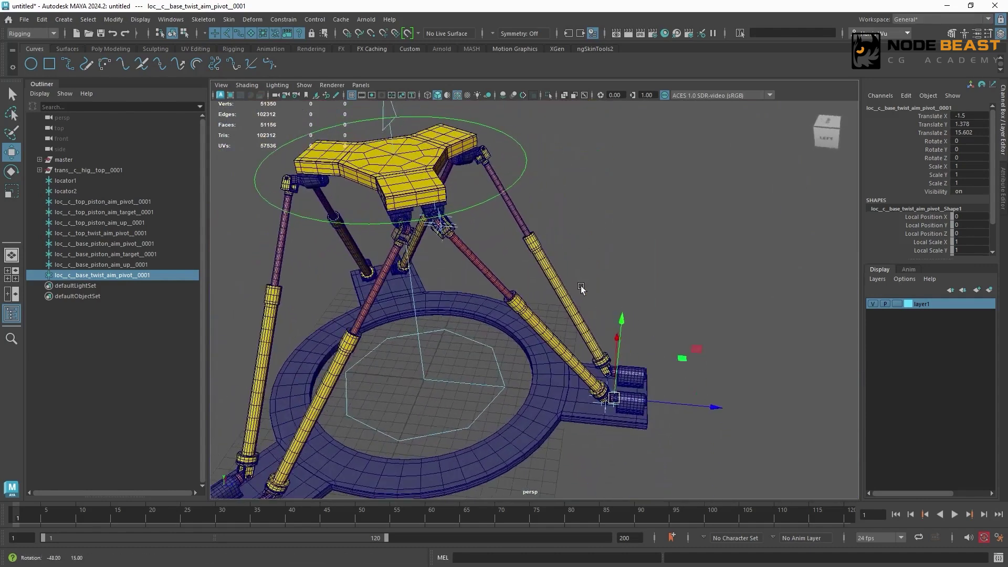
{"action": "middle_click_drag", "start_coordinate": [464, 237], "coordinate": [477, 257], "text": "alt"}
{"action": "scroll", "coordinate": [479, 256], "scroll_direction": "up", "scroll_amount": 3}
{"action": "left_click_drag", "start_coordinate": [610, 281], "coordinate": [532, 284], "text": "alt"}
{"action": "scroll", "coordinate": [528, 286], "scroll_direction": "down", "scroll_amount": 2}
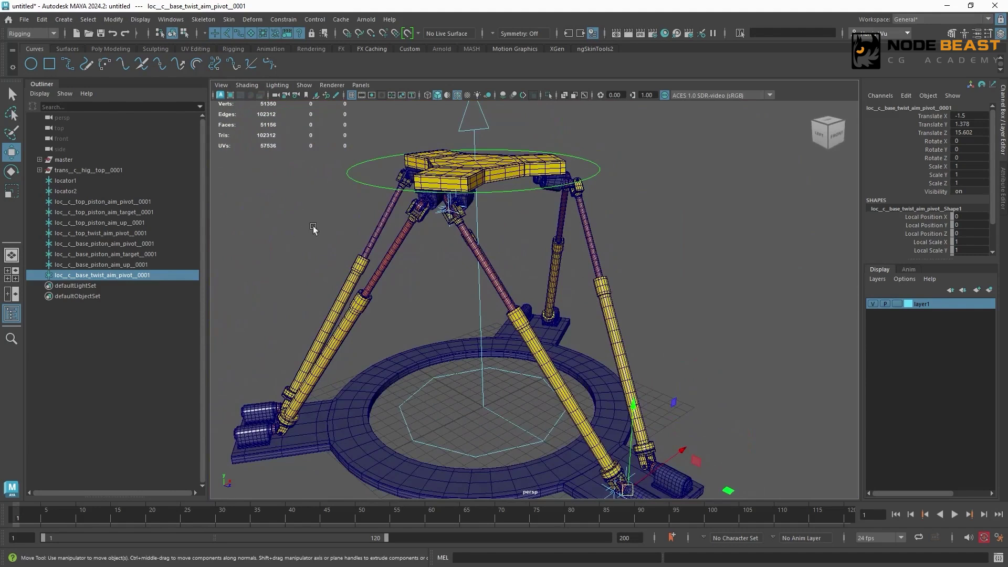
- Aim-constrain loc__c__top_piston_aim_pivot__0001 to the top piston aim target with loc__c__top_piston_aim_up__0001 as world up object
{"action": "double_click", "coordinate": [152, 222]}
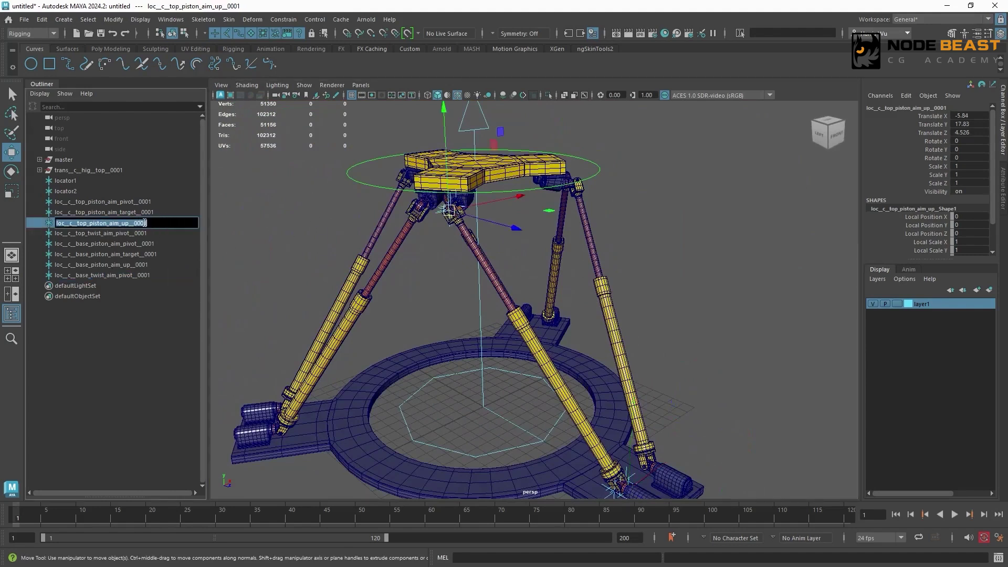
{"action": "left_click", "coordinate": [163, 212]}
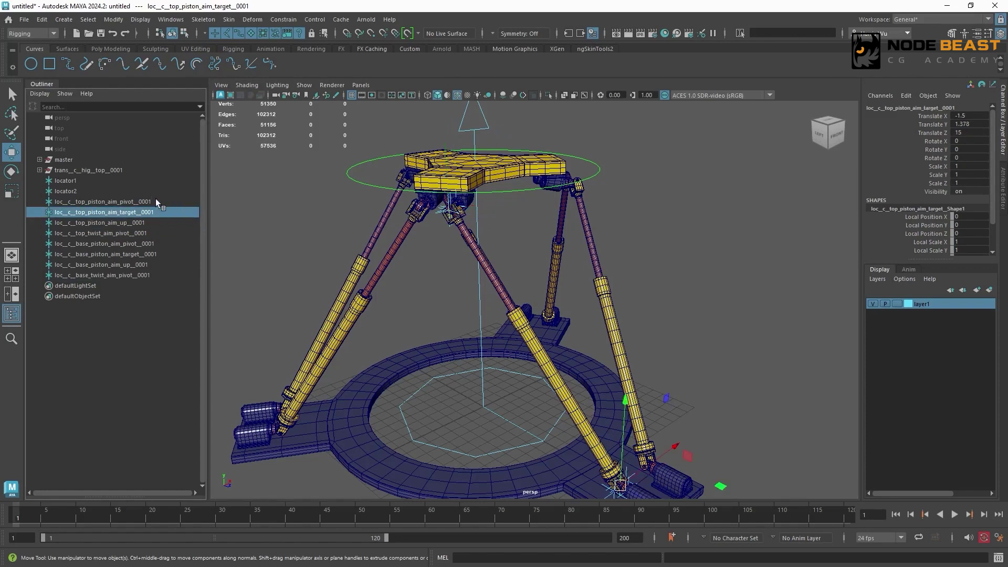
{"action": "left_click", "coordinate": [156, 201], "text": "ctrl"}
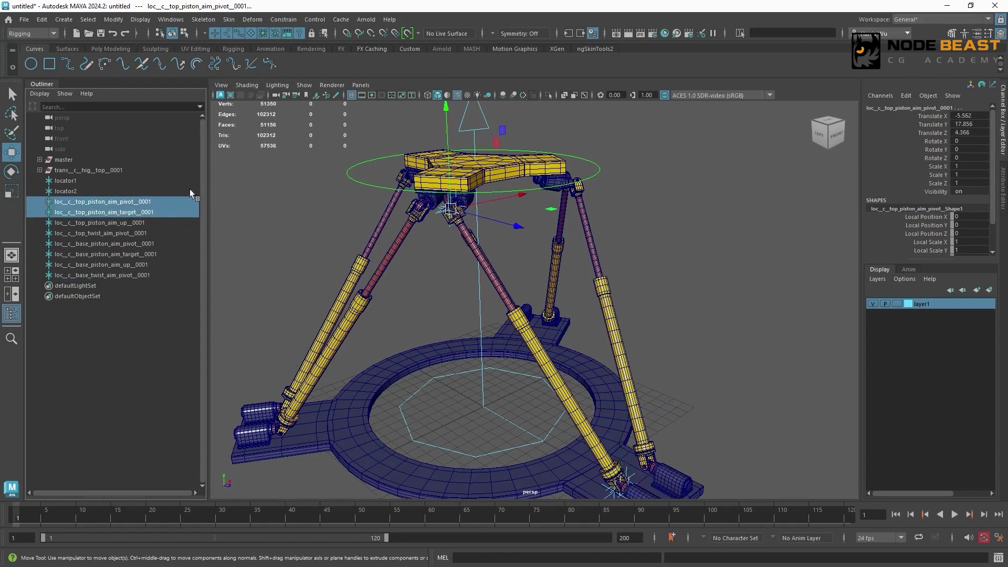
{"action": "left_click", "coordinate": [275, 20]}
{"action": "left_click", "coordinate": [383, 89]}
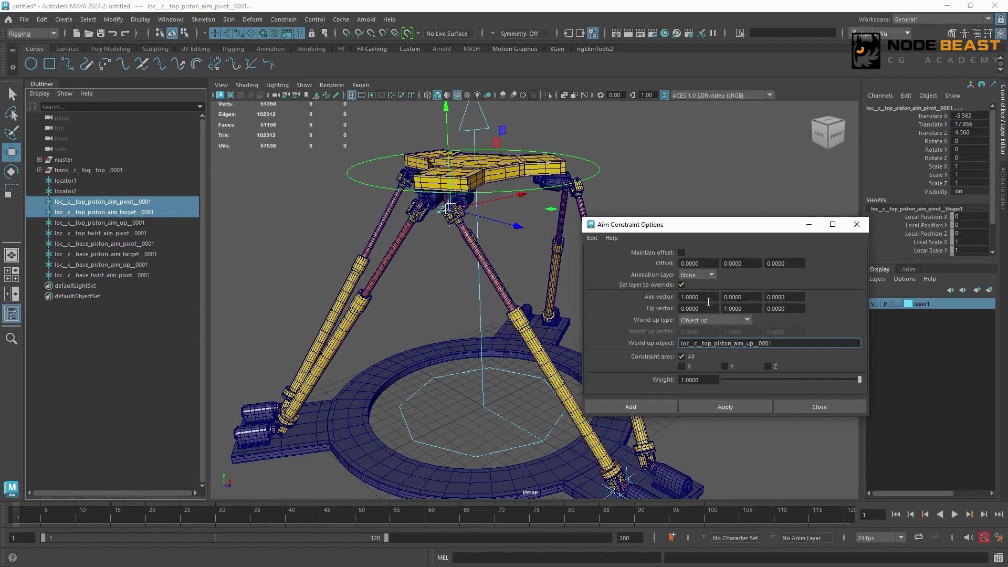
{"action": "left_click", "coordinate": [738, 405]}
- Aim-constrain loc__c__top_twist_aim_pivot__0001 to the top piston aim up locator with loc__c__top_piston_aim_target__0001 as world up object
{"action": "left_click", "coordinate": [148, 234]}
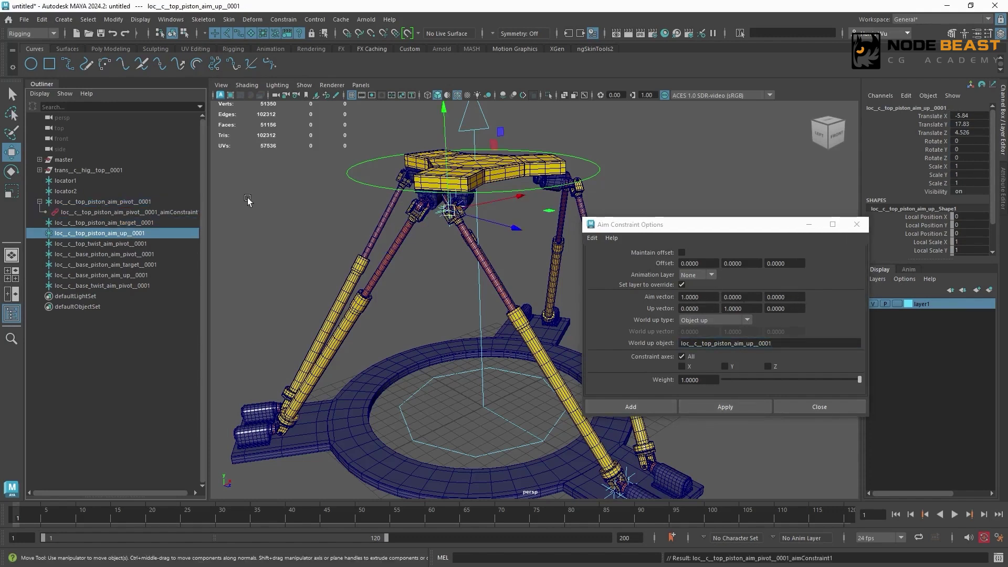
{"action": "double_click", "coordinate": [155, 222]}
{"action": "key", "text": "ctrl+c"}
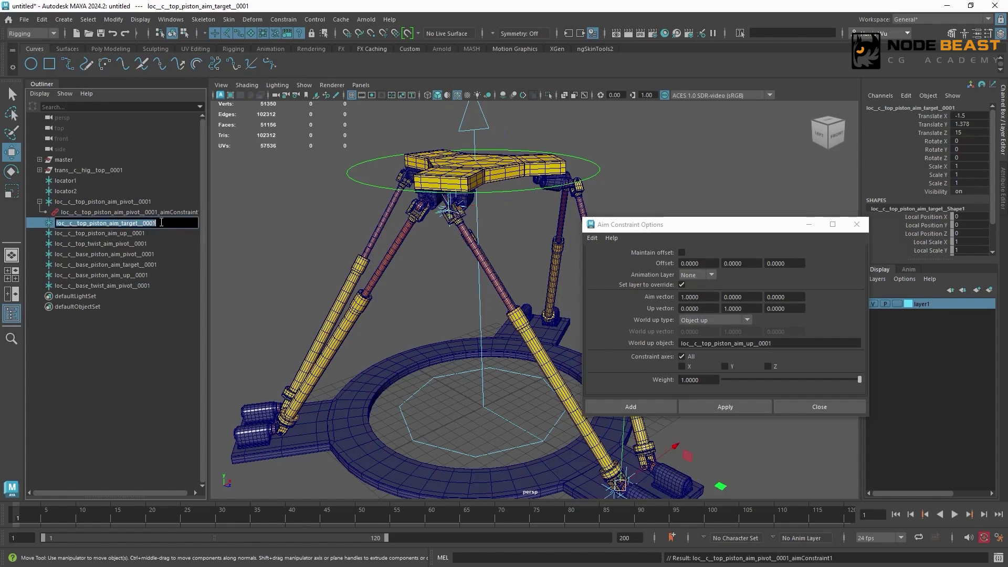
{"action": "left_click", "coordinate": [152, 234]}
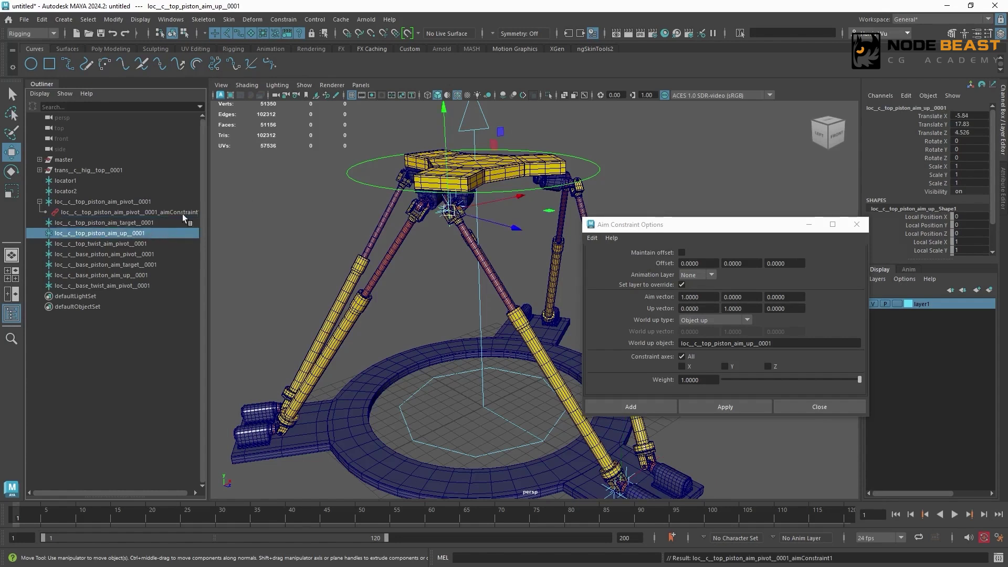
{"action": "left_click", "coordinate": [140, 244], "text": "ctrl"}
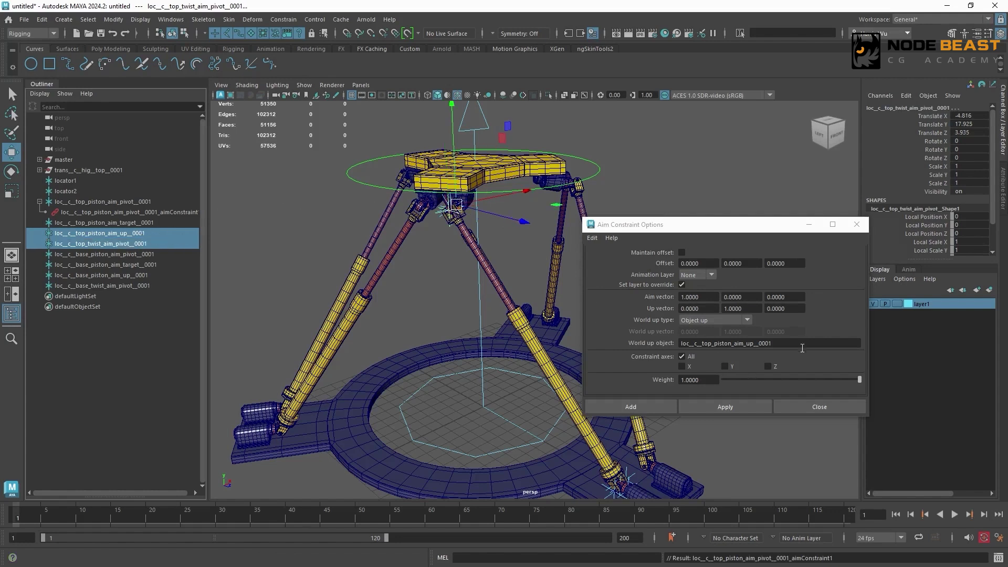
{"action": "left_click_drag", "start_coordinate": [802, 345], "coordinate": [673, 345]}
{"action": "key", "text": "ctrl+v"}
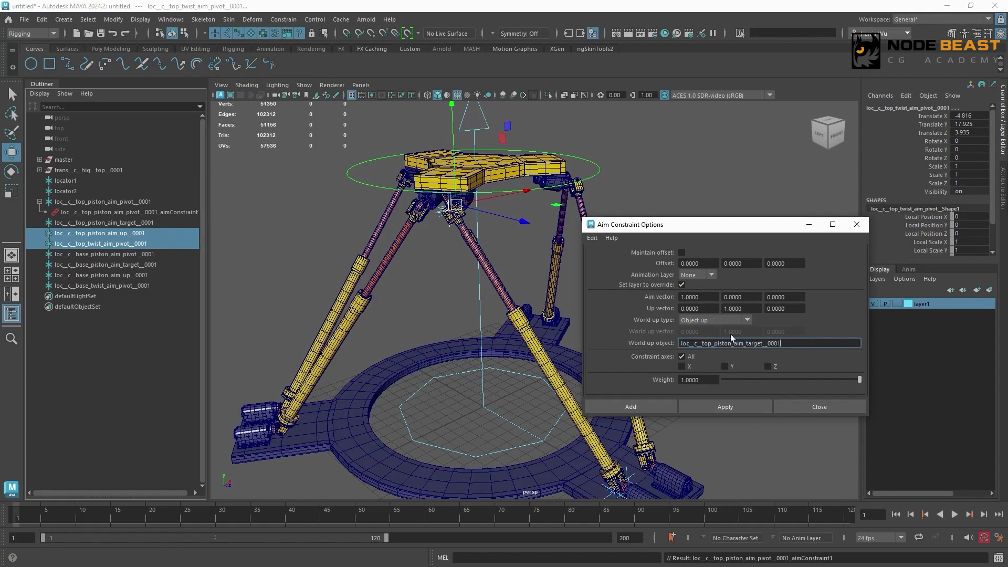
{"action": "left_click", "coordinate": [723, 408]}
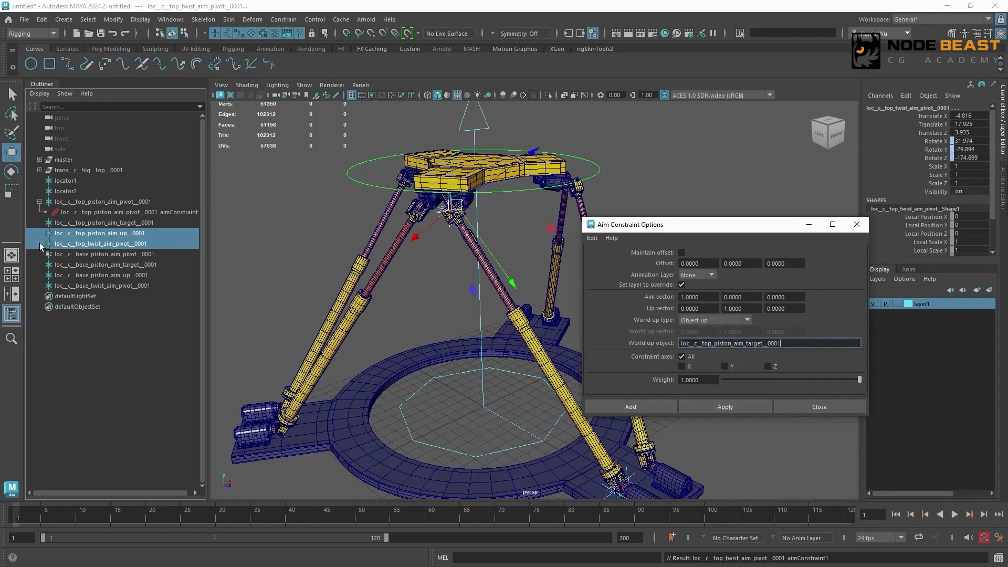
- Aim-constrain loc__c__base_piston_aim_pivot__0001 to the base piston aim target with loc__c__base_piston_aim_up__0001 as world up object
{"action": "left_click", "coordinate": [121, 212]}
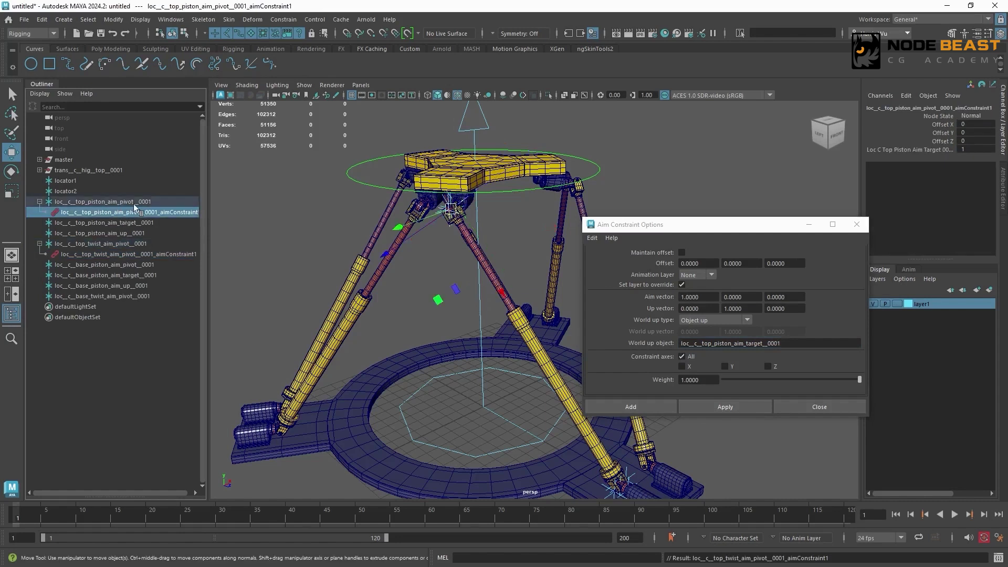
{"action": "left_click", "coordinate": [158, 223]}
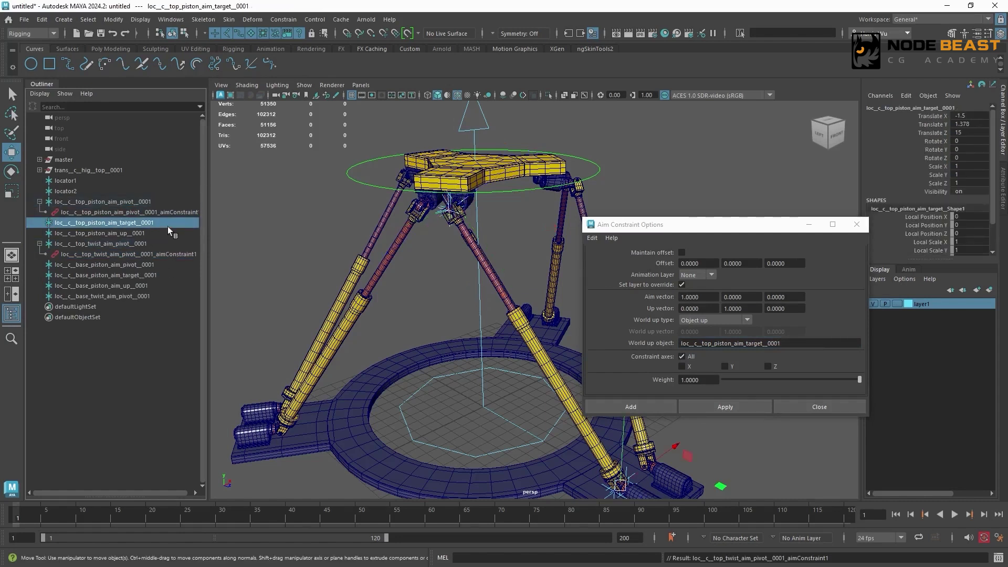
{"action": "double_click", "coordinate": [153, 287]}
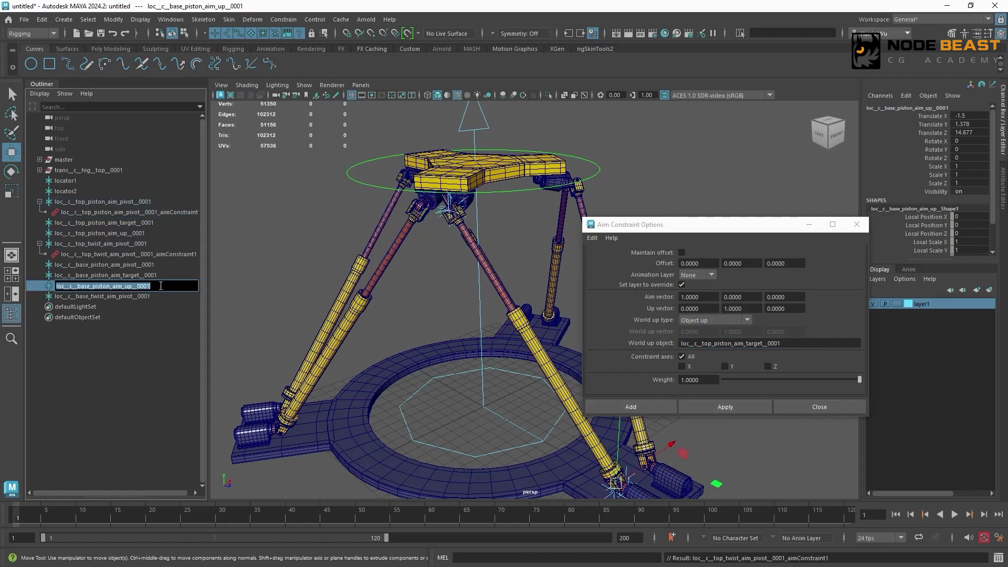
{"action": "key", "text": "ctrl+c"}
{"action": "left_click", "coordinate": [158, 275]}
{"action": "left_click", "coordinate": [158, 265], "text": "ctrl"}
{"action": "double_click", "coordinate": [735, 344]}
{"action": "key", "text": "ctrl+v"}
{"action": "left_click", "coordinate": [726, 407]}
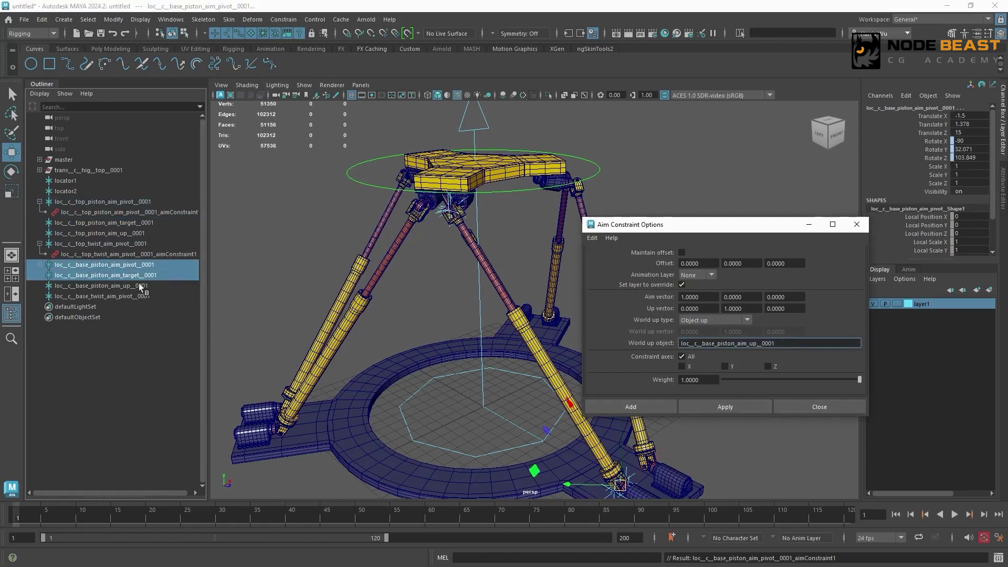
- Aim-constrain loc__c__base_twist_aim_pivot__0001 to the base piston aim up locator with loc__c__base_piston_aim_target__0001 as world up object, and close the options
{"action": "left_click", "coordinate": [152, 285]}
{"action": "left_click", "coordinate": [152, 297], "text": "ctrl"}
{"action": "left_click", "coordinate": [666, 355]}
{"action": "key", "text": "ctrl+v"}
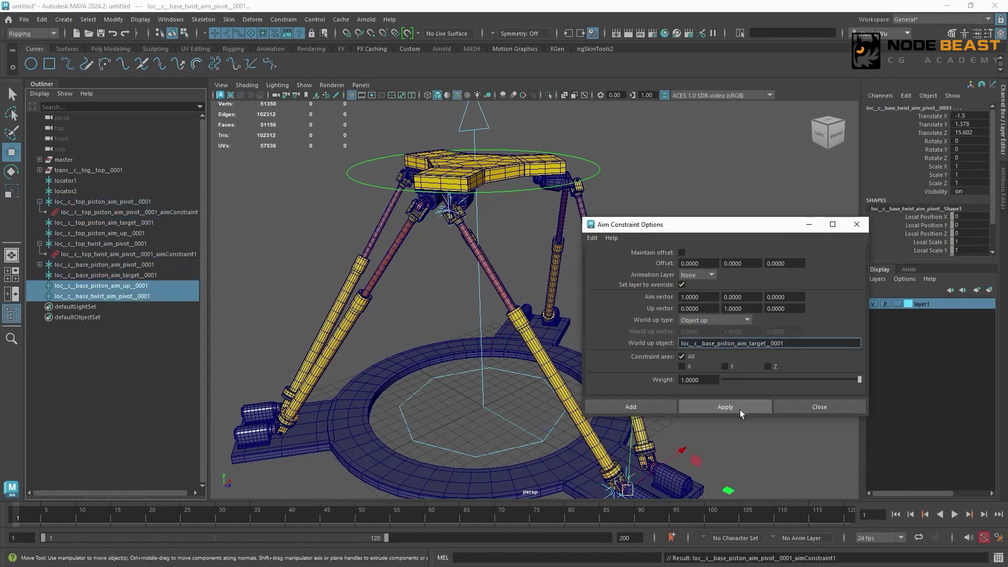
{"action": "left_click", "coordinate": [739, 409]}
{"action": "left_click", "coordinate": [803, 407]}
- Collapse the two expanded top pivot hierarchies and check the top piston aim pivot's rotation values
{"action": "left_click", "coordinate": [647, 240]}
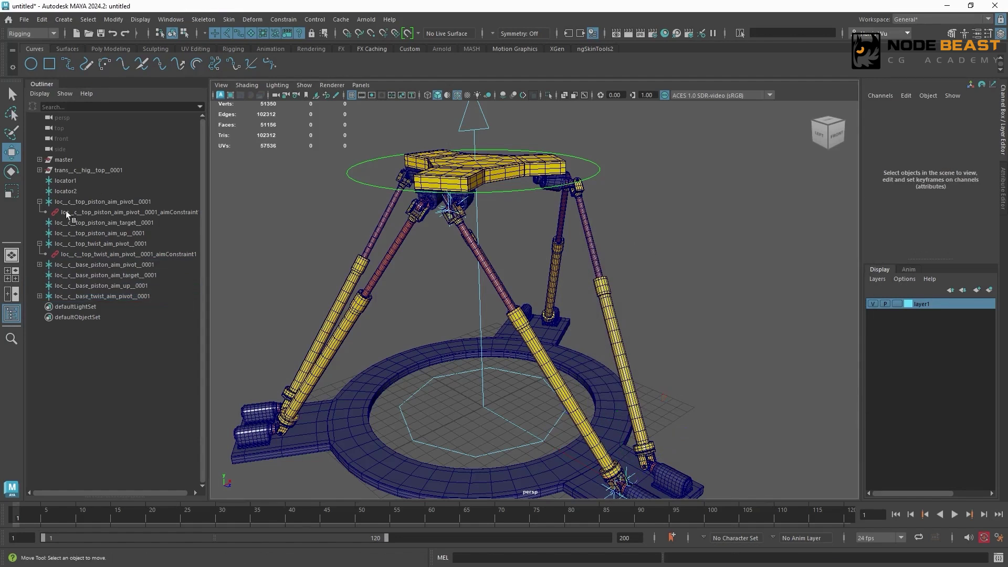
{"action": "left_click", "coordinate": [40, 202]}
{"action": "left_click", "coordinate": [39, 234]}
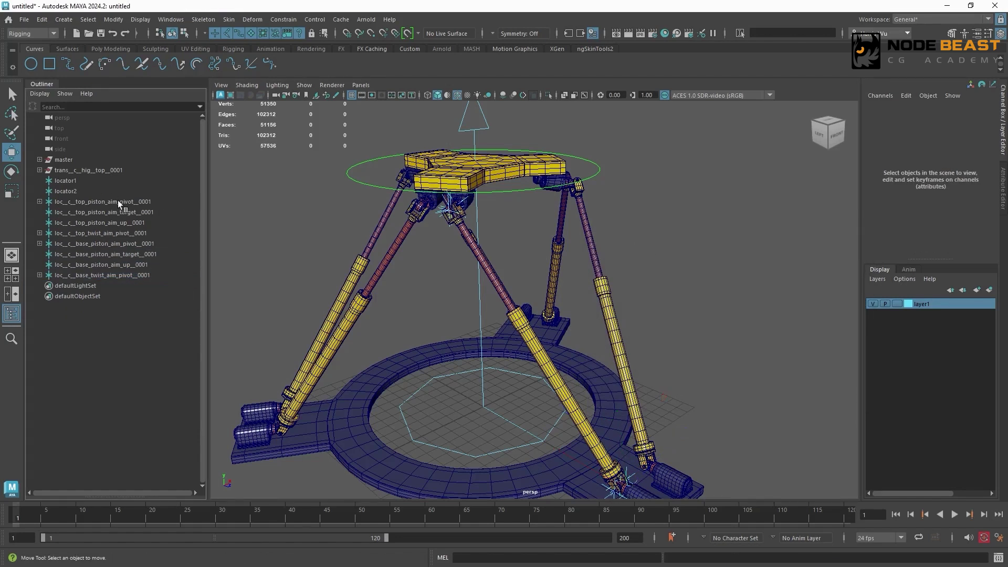
{"action": "left_click", "coordinate": [159, 201]}
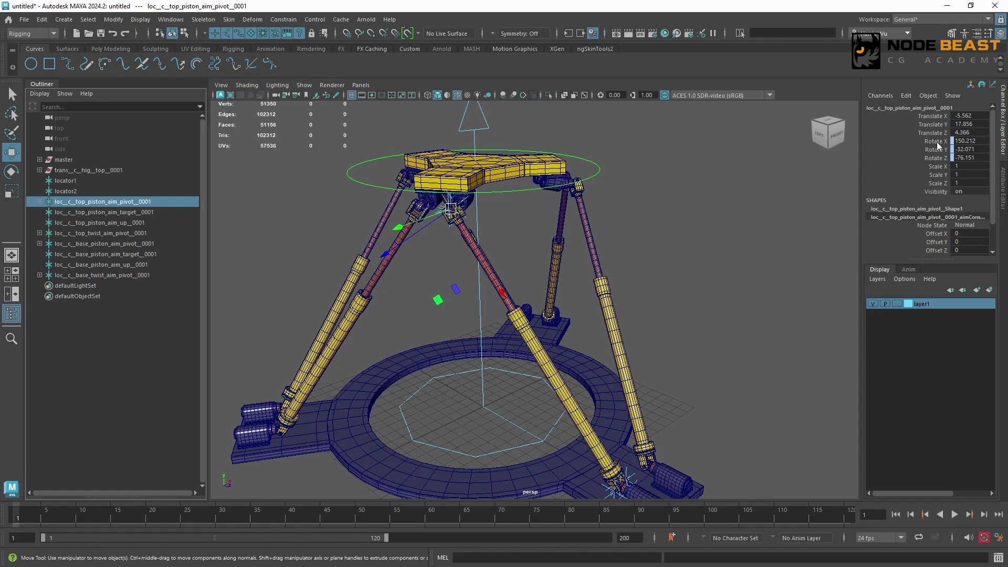
{"action": "left_click", "coordinate": [700, 192]}
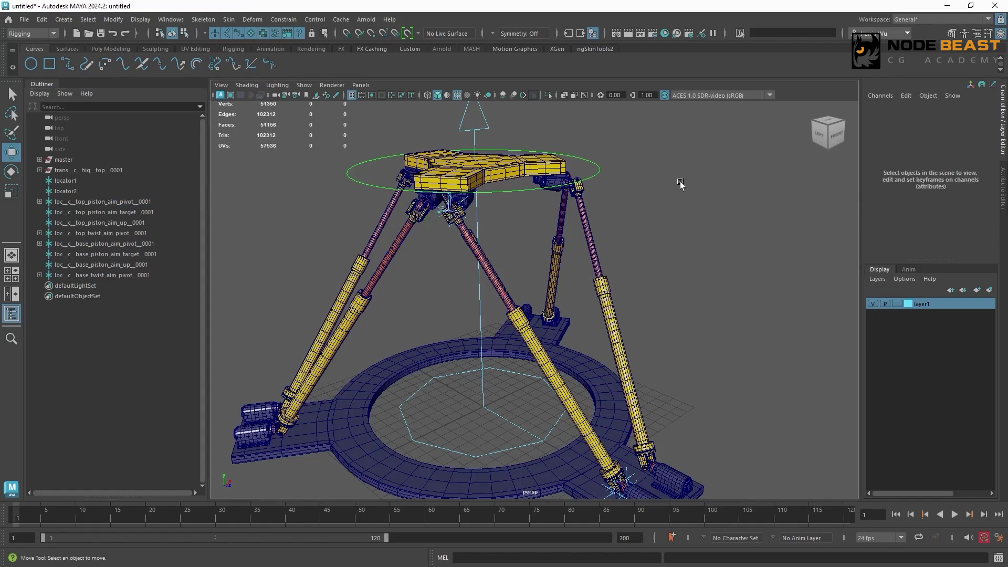
- Create an empty group named zero__c__top_piston_aim_pivot__0001
{"action": "key", "text": "ctrl+g"}
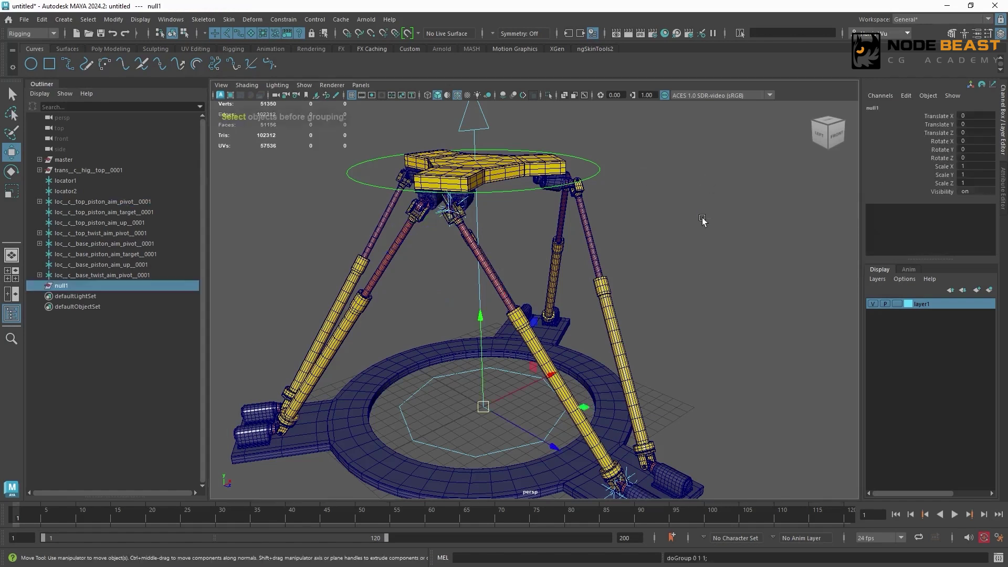
{"action": "double_click", "coordinate": [100, 289]}
{"action": "key", "text": "ctrl+v"}
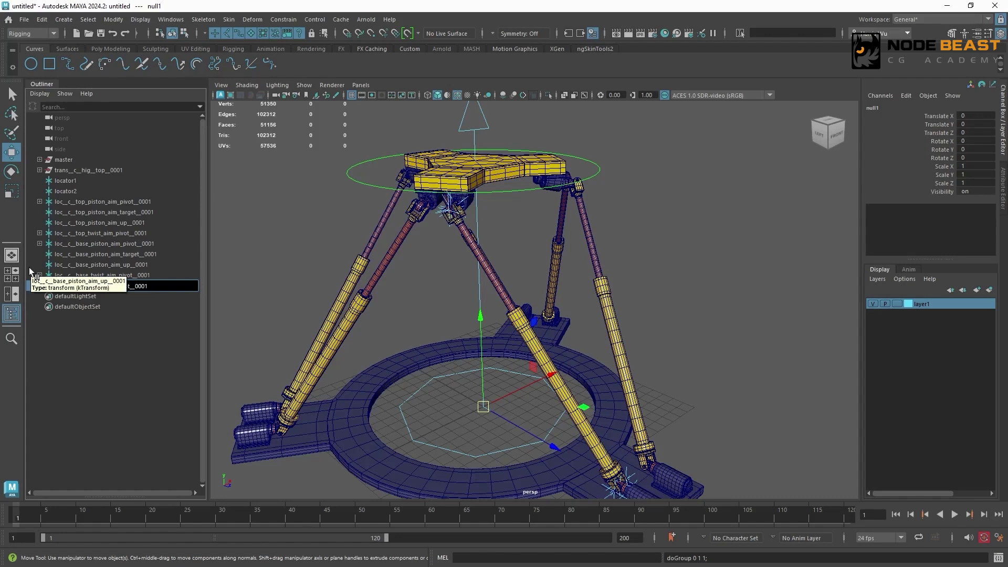
{"action": "key", "text": "Return"}
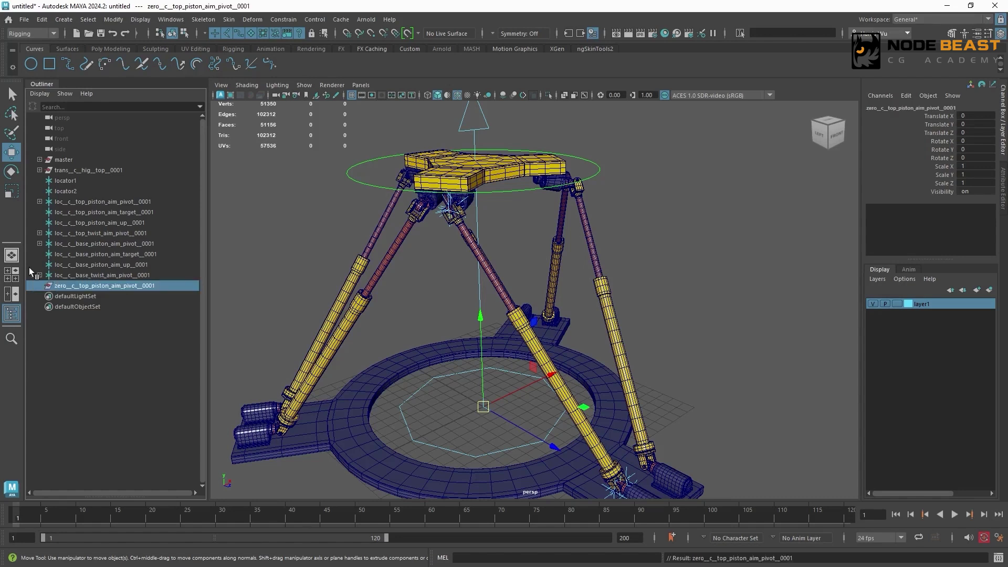
- Match all transforms of zero__c__top_piston_aim_pivot__0001 to the loc__c__top_piston_aim_pivot__0001 locator
{"action": "left_click", "coordinate": [179, 200]}
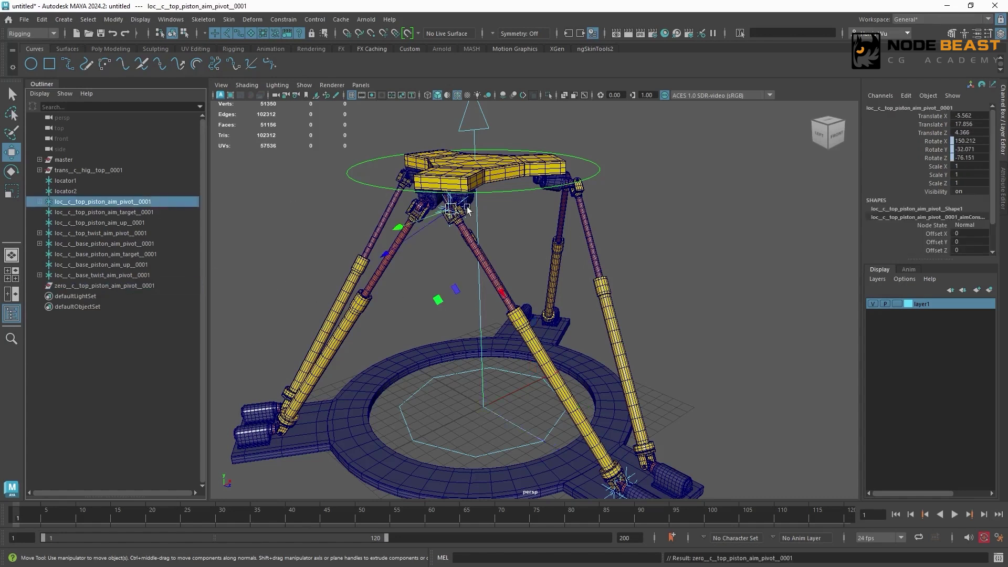
{"action": "left_click", "coordinate": [123, 285]}
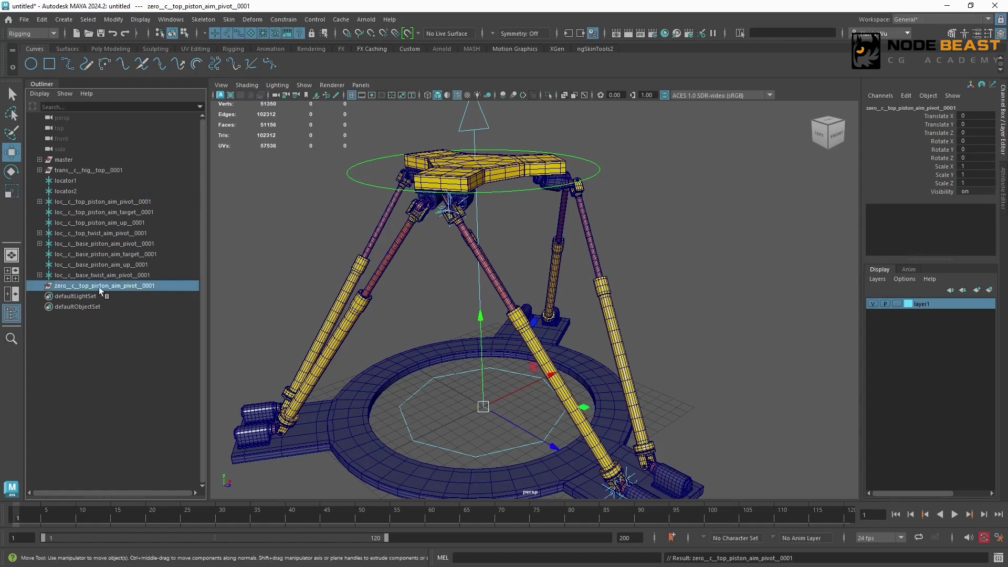
{"action": "left_click", "coordinate": [77, 201], "text": "ctrl"}
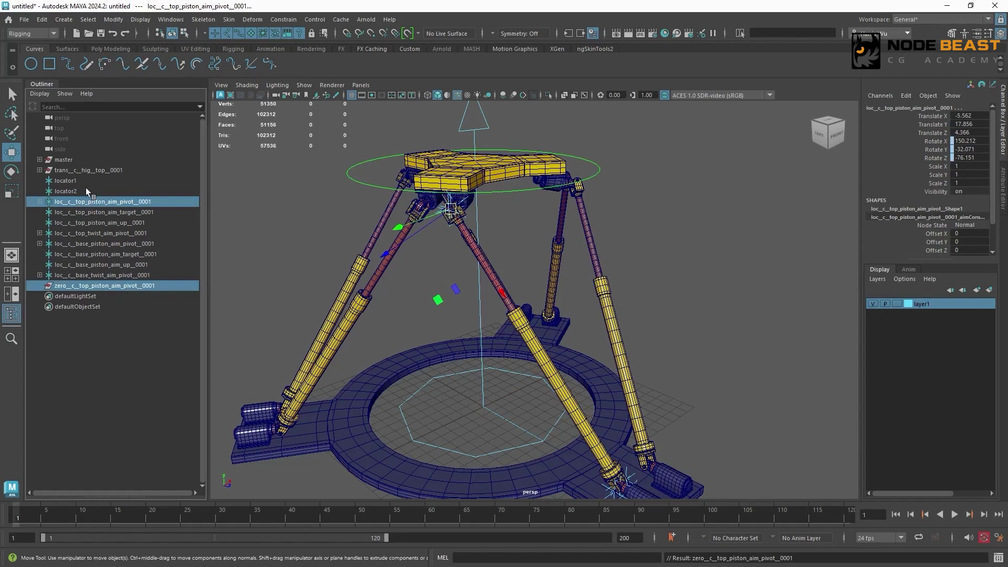
{"action": "left_click", "coordinate": [113, 19]}
{"action": "mouse_move", "coordinate": [157, 81]}
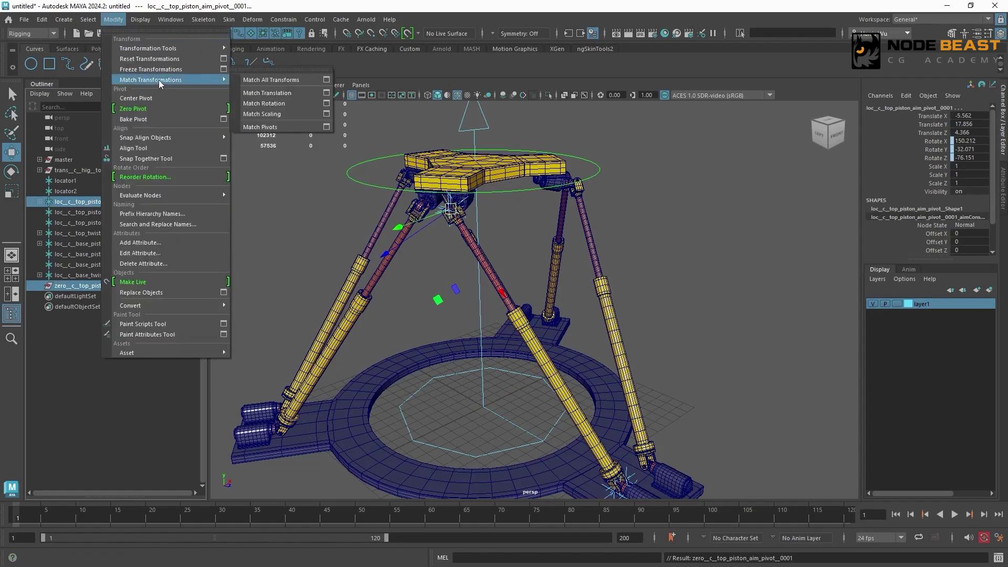
{"action": "left_click", "coordinate": [278, 83]}
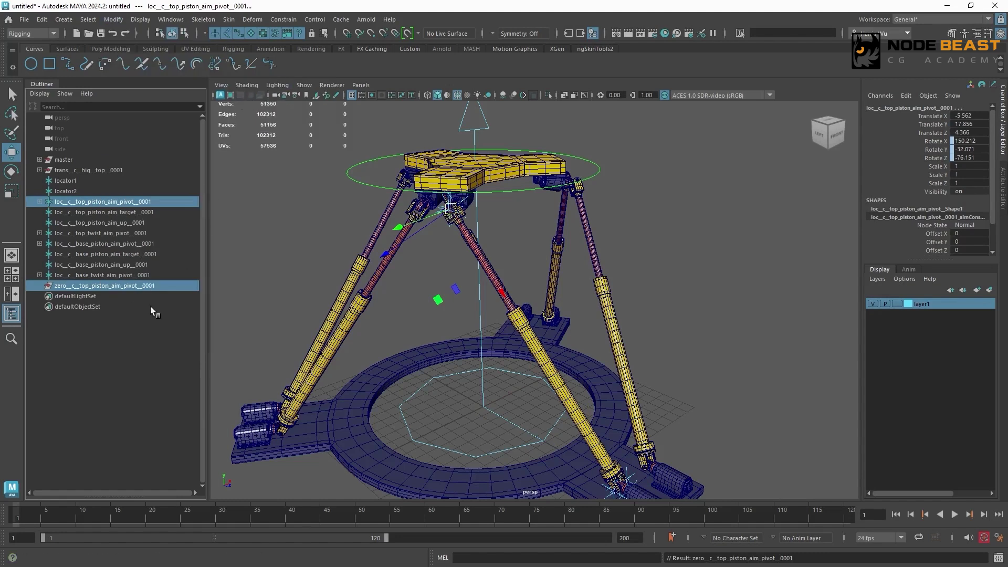
- Parent loc__c__top_piston_aim_pivot__0001 under its matching zero group, check both nodes' transform values, and collapse the group
{"action": "left_click", "coordinate": [160, 285]}
{"action": "left_click", "coordinate": [161, 202]}
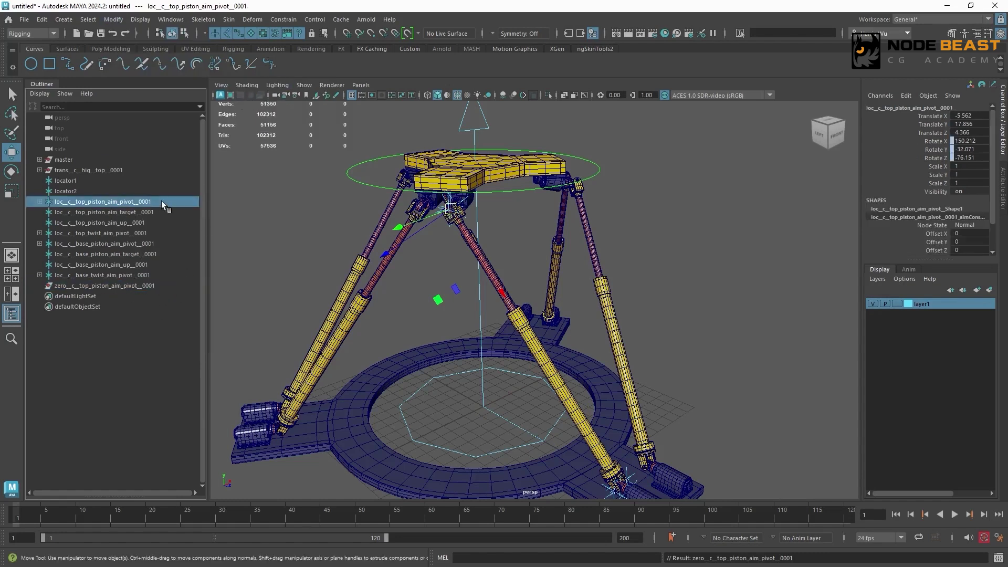
{"action": "middle_click_drag", "start_coordinate": [125, 200], "coordinate": [53, 278]}
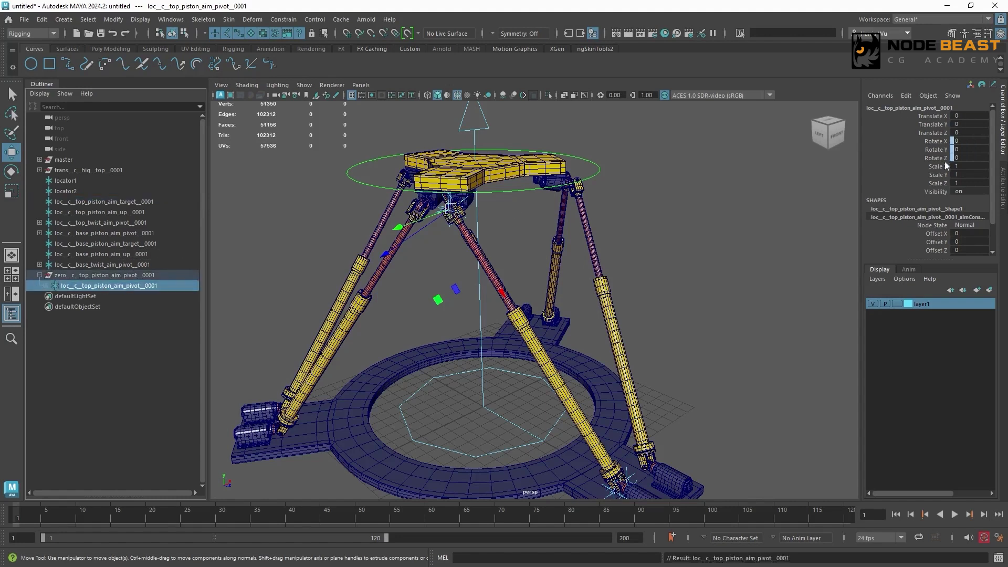
{"action": "left_click", "coordinate": [163, 275]}
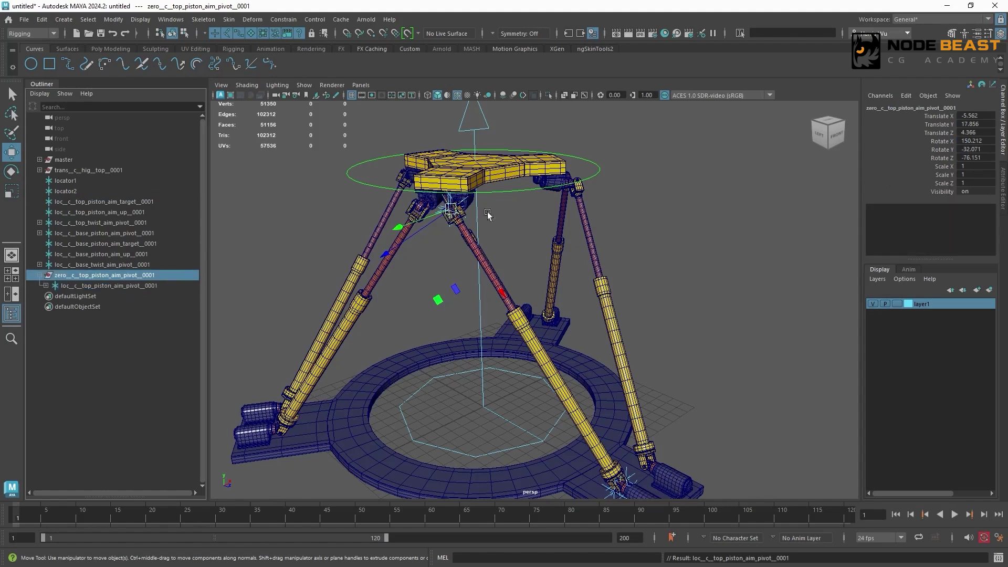
{"action": "left_click", "coordinate": [157, 286]}
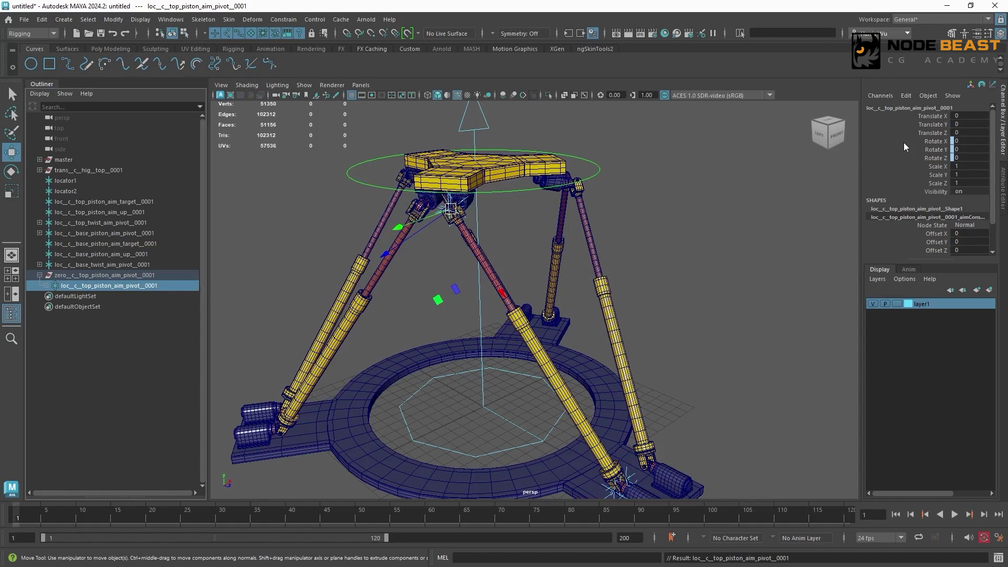
{"action": "left_click", "coordinate": [274, 218]}
{"action": "left_click", "coordinate": [39, 275]}
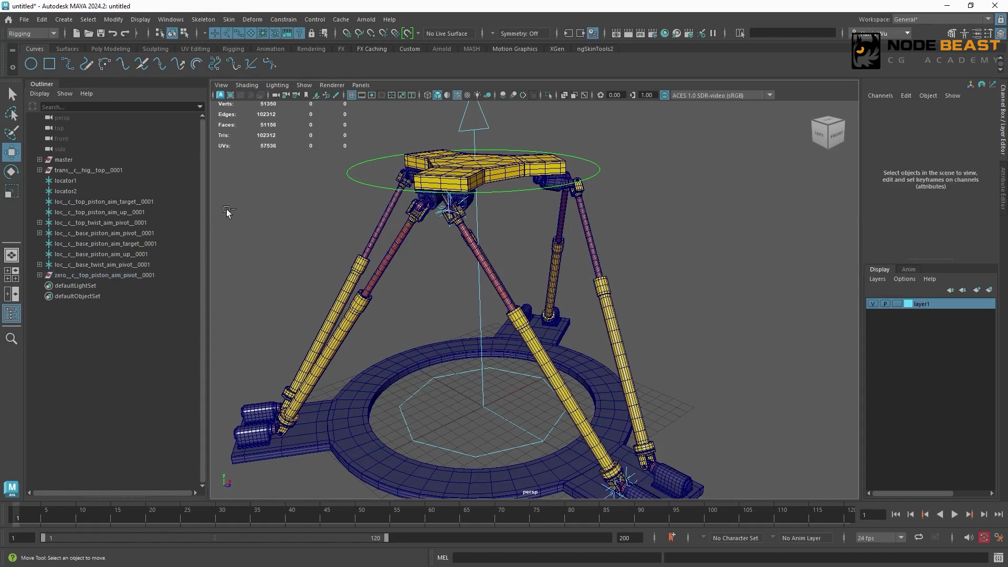
- Create another empty group and name it zero__c__top_twist_aim_pivot__0001
{"action": "key", "text": "ctrl+g"}
{"action": "double_click", "coordinate": [89, 224]}
{"action": "key", "text": "ctrl+c"}
{"action": "double_click", "coordinate": [90, 287]}
{"action": "key", "text": "ctrl+v"}
{"action": "left_click_drag", "start_coordinate": [64, 286], "coordinate": [22, 292]}
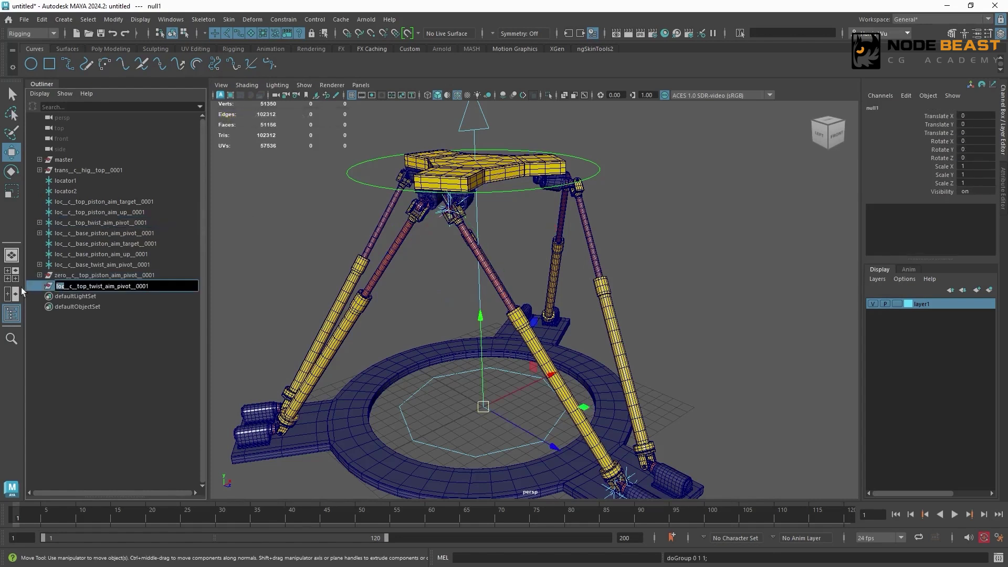
{"action": "type", "text": "zero"}
{"action": "key", "text": "Return"}
- Match all transforms of zero__c__top_twist_aim_pivot__0001 to the top twist aim pivot locator and parent that locator under the group
{"action": "left_click", "coordinate": [108, 225], "text": "ctrl"}
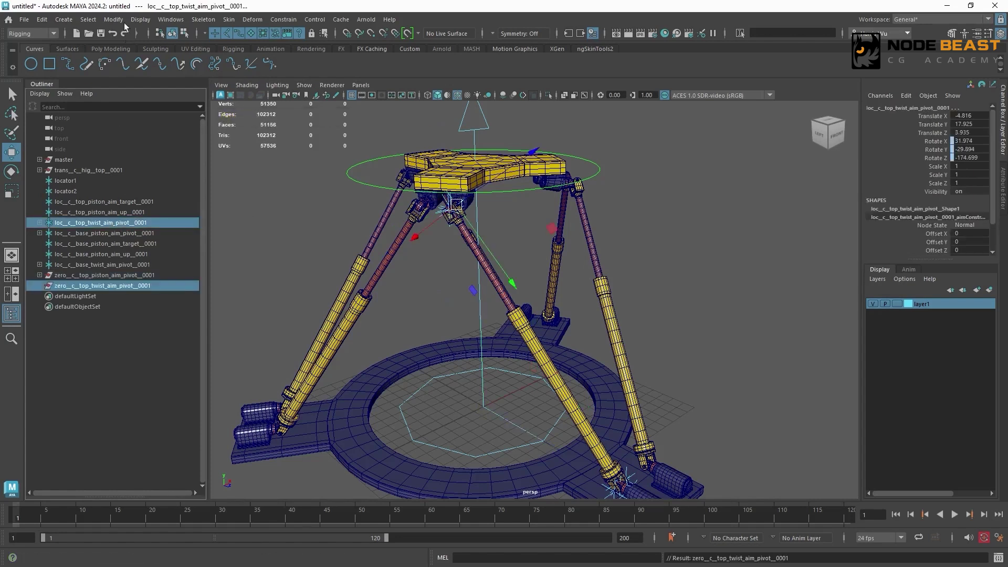
{"action": "left_click", "coordinate": [114, 19]}
{"action": "mouse_move", "coordinate": [162, 79]}
{"action": "left_click", "coordinate": [252, 80]}
{"action": "left_click", "coordinate": [117, 224]}
{"action": "middle_click_drag", "start_coordinate": [117, 224], "coordinate": [100, 286]}
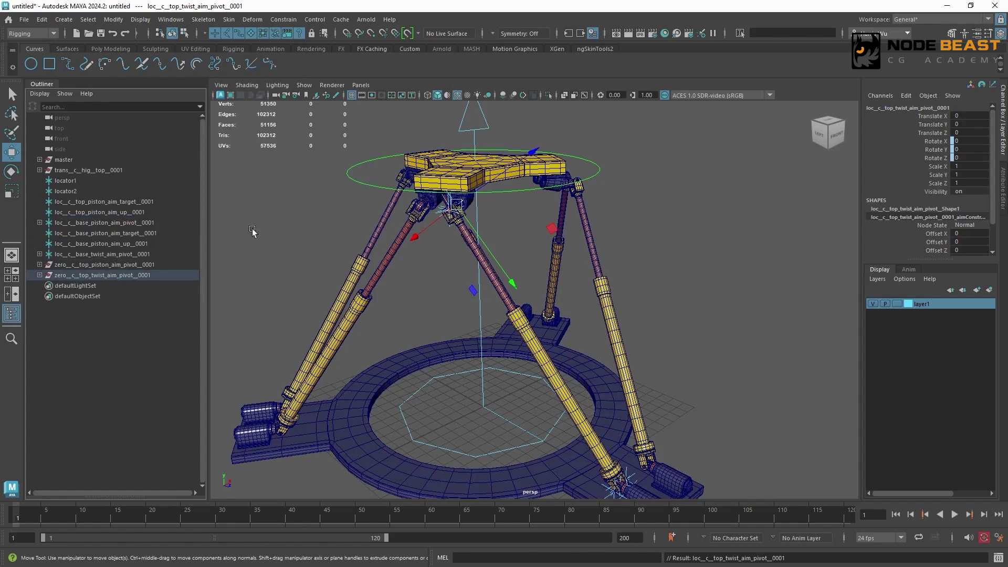
- Create another empty group and name it zero__c__base_piston_aim_pivot__0001
{"action": "left_click", "coordinate": [194, 489]}
{"action": "key", "text": "ctrl+g"}
{"action": "double_click", "coordinate": [91, 225]}
{"action": "key", "text": "ctrl+c"}
{"action": "double_click", "coordinate": [75, 286]}
{"action": "key", "text": "ctrl+v"}
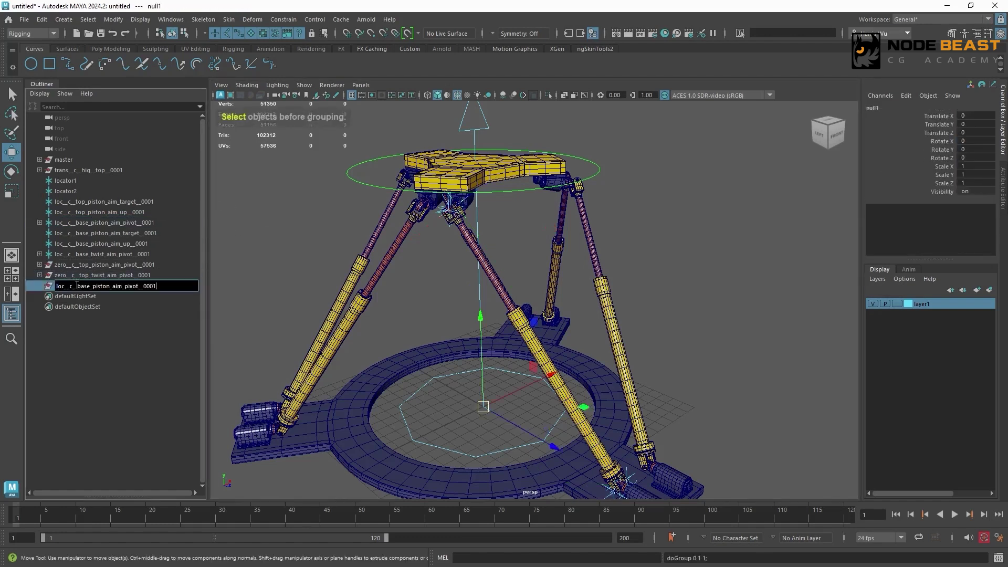
{"action": "left_click_drag", "start_coordinate": [64, 286], "coordinate": [50, 286]}
{"action": "type", "text": "zero"}
{"action": "key", "text": "Return"}
- Match all transforms of zero__c__base_piston_aim_pivot__0001 to the base piston aim pivot locator and parent that locator under the group
{"action": "left_click", "coordinate": [104, 223], "text": "ctrl"}
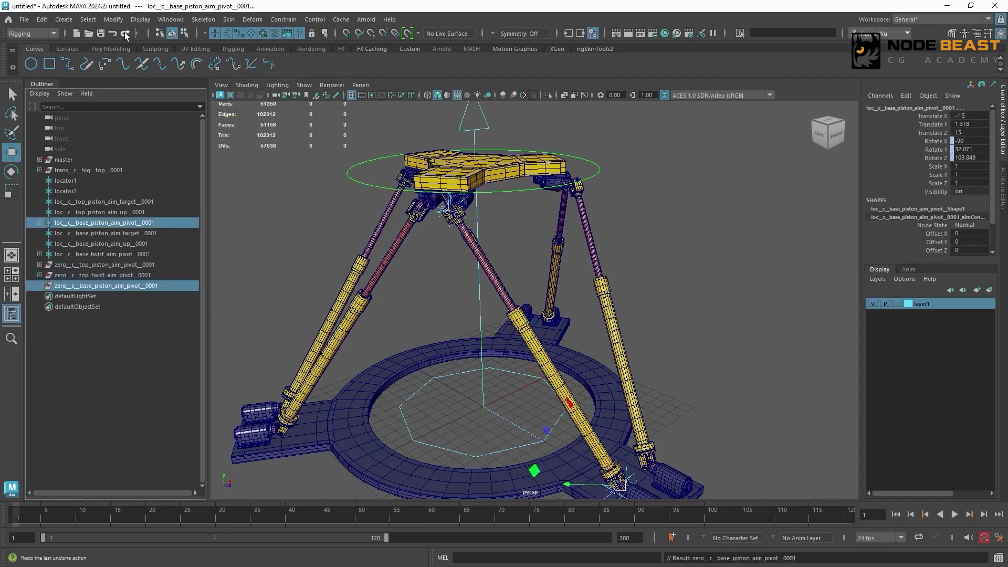
{"action": "left_click", "coordinate": [114, 20]}
{"action": "left_click", "coordinate": [252, 80]}
{"action": "left_click", "coordinate": [87, 225]}
{"action": "middle_click_drag", "start_coordinate": [87, 225], "coordinate": [71, 284]}
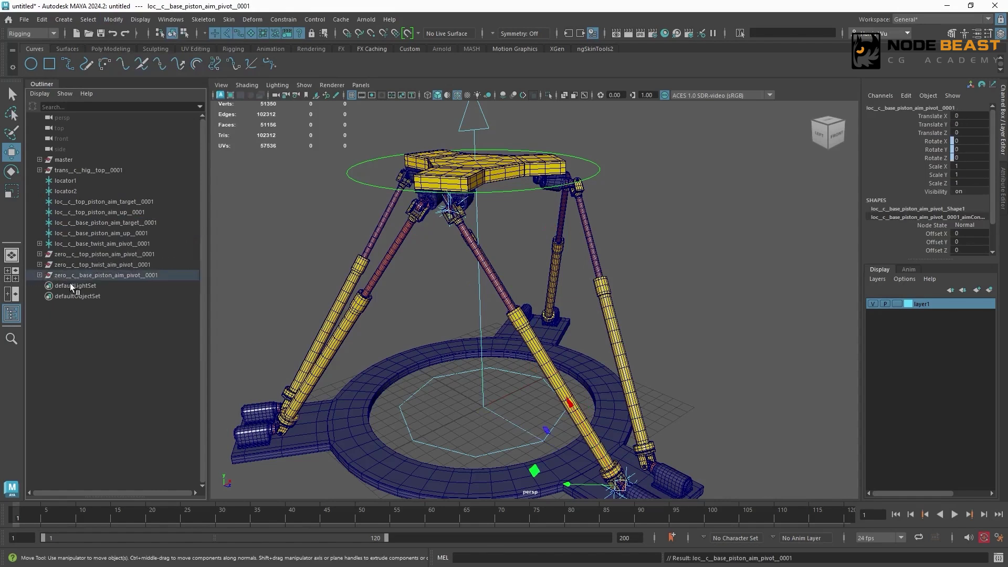
- Create an empty group and name it zero__c__base_twist_aim_pivot__0001
{"action": "left_click", "coordinate": [211, 247]}
{"action": "key", "text": "ctrl+g"}
{"action": "left_click", "coordinate": [82, 244]}
{"action": "double_click", "coordinate": [80, 244]}
{"action": "key", "text": "ctrl+c"}
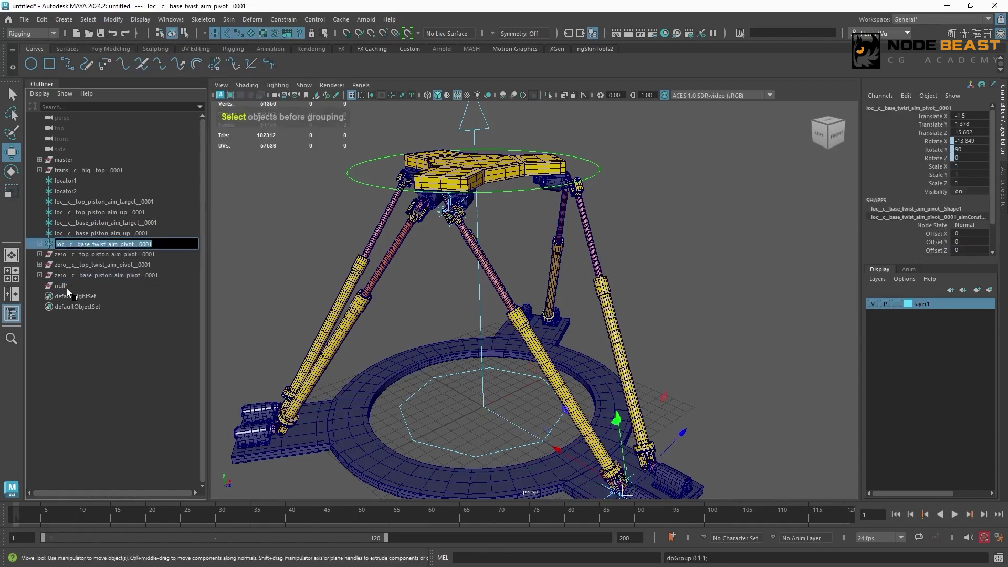
{"action": "double_click", "coordinate": [66, 287]}
{"action": "key", "text": "ctrl+v"}
{"action": "left_click_drag", "start_coordinate": [65, 286], "coordinate": [52, 286]}
{"action": "type", "text": "zero"}
{"action": "key", "text": "Return"}
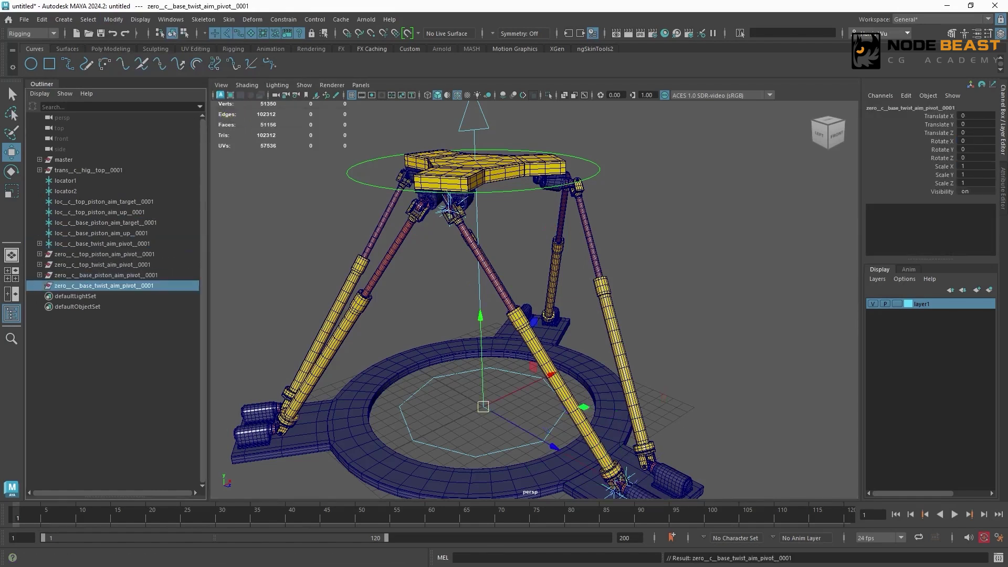
- Match all transforms of zero__c__base_twist_aim_pivot__0001 to the base twist aim pivot locator and parent that locator under the group
{"action": "left_click", "coordinate": [115, 243], "text": "ctrl"}
{"action": "left_click", "coordinate": [113, 20]}
{"action": "left_click", "coordinate": [257, 80]}
{"action": "left_click", "coordinate": [124, 243]}
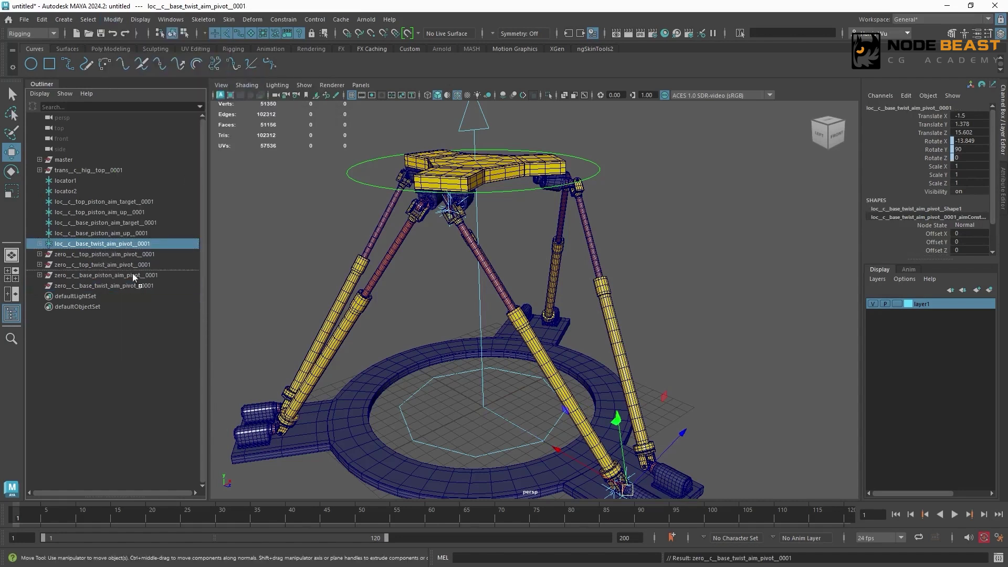
{"action": "middle_click_drag", "start_coordinate": [133, 277], "coordinate": [136, 285]}
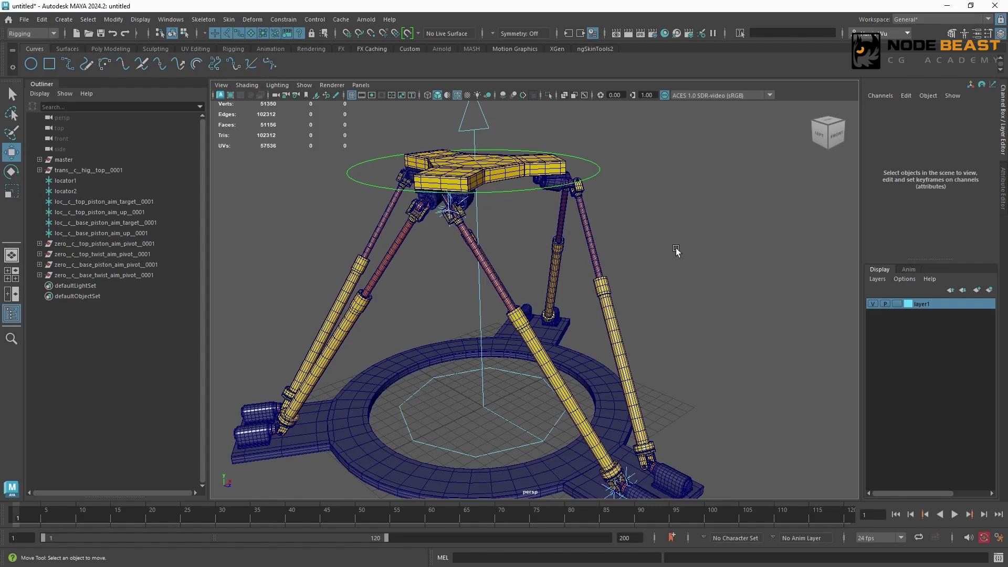
- Create an empty group named trans__c__hig__top_piston_aim_pivot__0001, reusing the top piston aim pivot locator's name
{"action": "key", "text": "ctrl+g"}
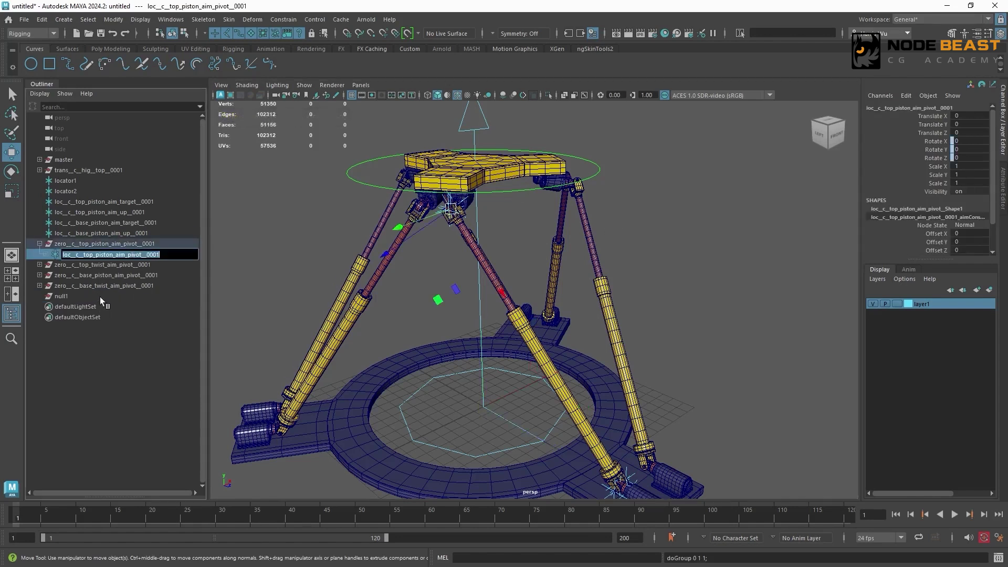
{"action": "double_click", "coordinate": [122, 298]}
{"action": "key", "text": "ctrl+v"}
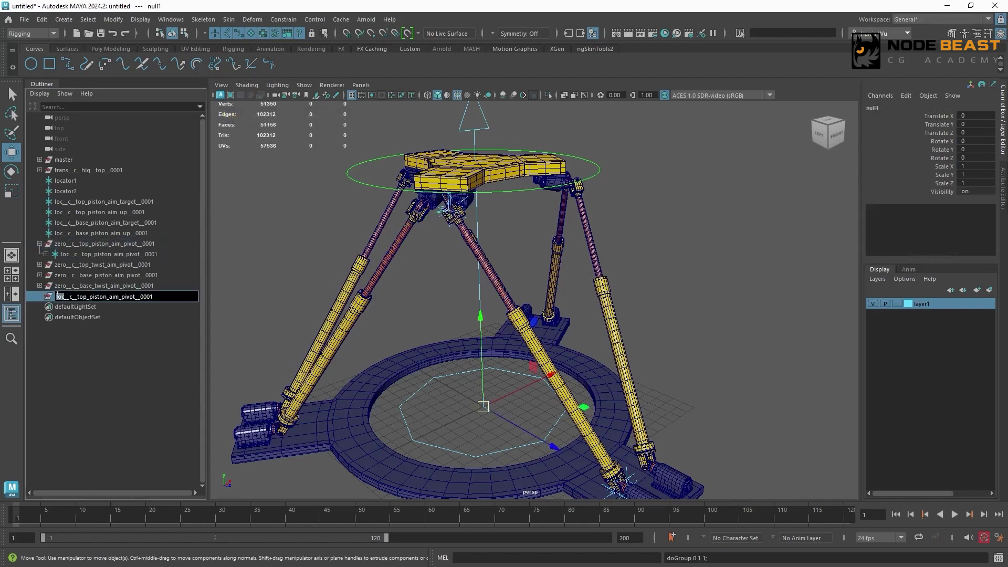
{"action": "type", "text": "trans"}
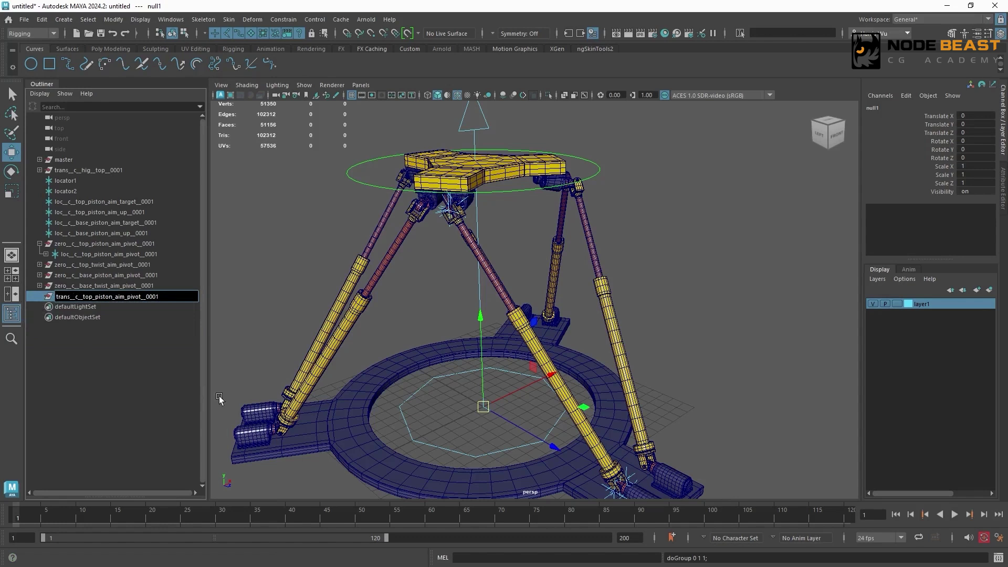
{"action": "type", "text": "__c_hig_"}
{"action": "key", "text": "Return"}
- Duplicate the top piston trans group and rename the copy trans__c__hig__top_twist_aim_pivot__0001
{"action": "key", "text": "ctrl+d"}
{"action": "left_click", "coordinate": [39, 265]}
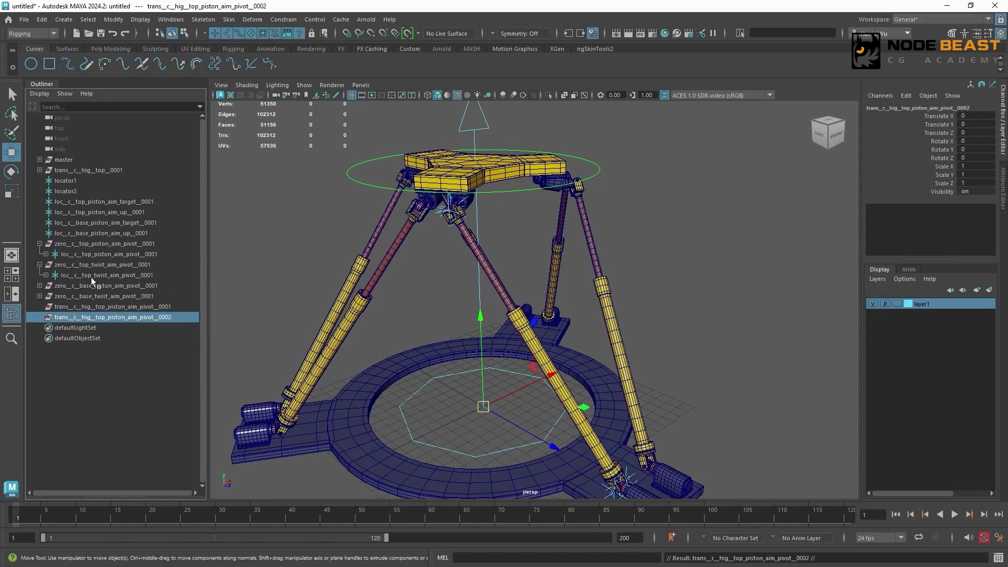
{"action": "double_click", "coordinate": [92, 276]}
{"action": "double_click", "coordinate": [137, 317]}
{"action": "key", "text": "ctrl+v"}
{"action": "type", "text": "trans"}
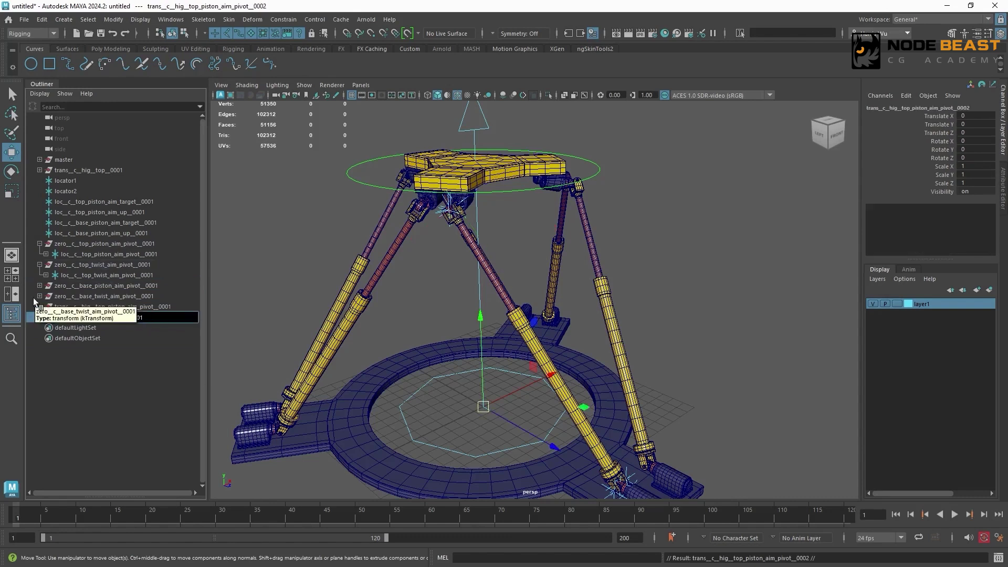
{"action": "key", "text": "Right"}
{"action": "key", "text": "Right"}
{"action": "key", "text": "Right"}
{"action": "type", "text": "__hig"}
{"action": "key", "text": "Return"}
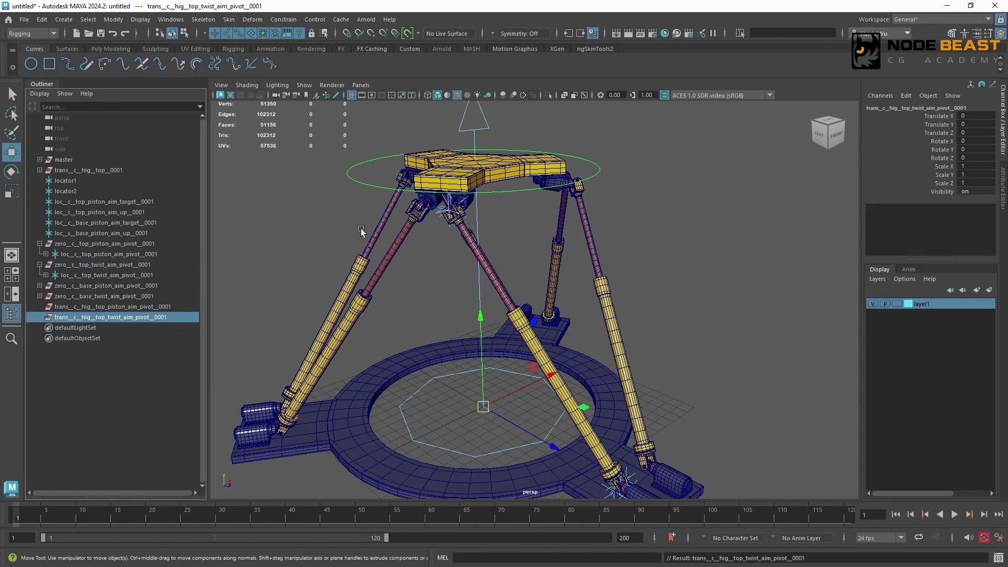
- Duplicate the top twist trans group and rename the copy trans__c__hig__base_piston_aim_pivot__0001
{"action": "key", "text": "ctrl+d"}
{"action": "left_click", "coordinate": [40, 285]}
{"action": "double_click", "coordinate": [91, 297]}
{"action": "key", "text": "ctrl+c"}
{"action": "double_click", "coordinate": [97, 339]}
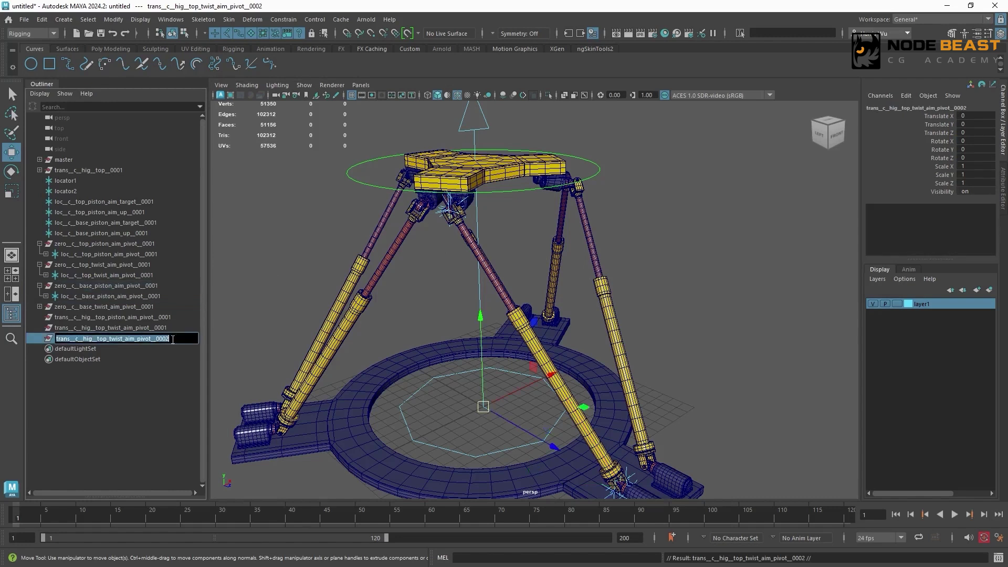
{"action": "key", "text": "ctrl+v"}
{"action": "key", "text": "Home"}
{"action": "key", "text": "Delete"}
{"action": "key", "text": "Delete"}
{"action": "key", "text": "Delete"}
{"action": "type", "text": "trans"}
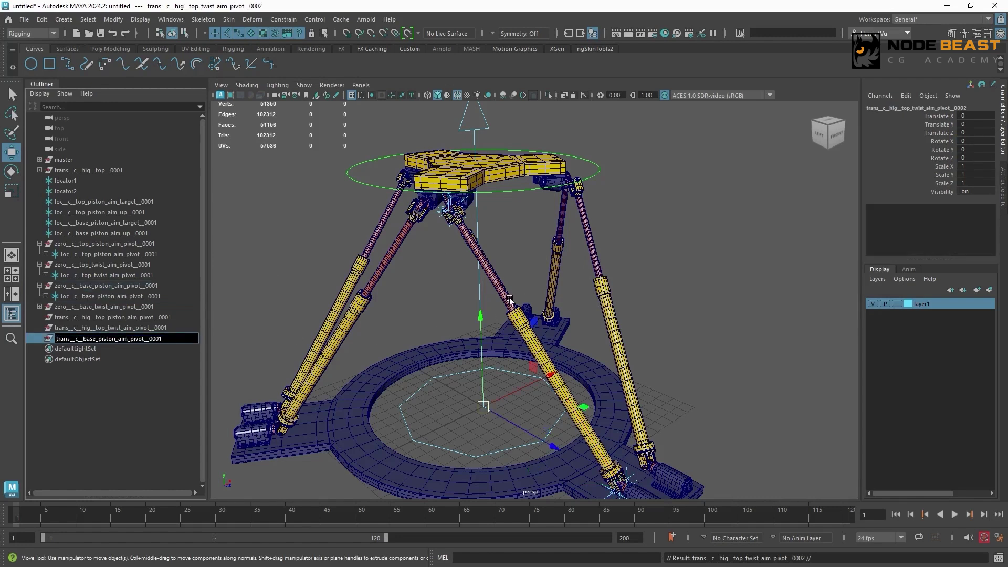
{"action": "type", "text": "__c__hig"}
{"action": "key", "text": "Return"}
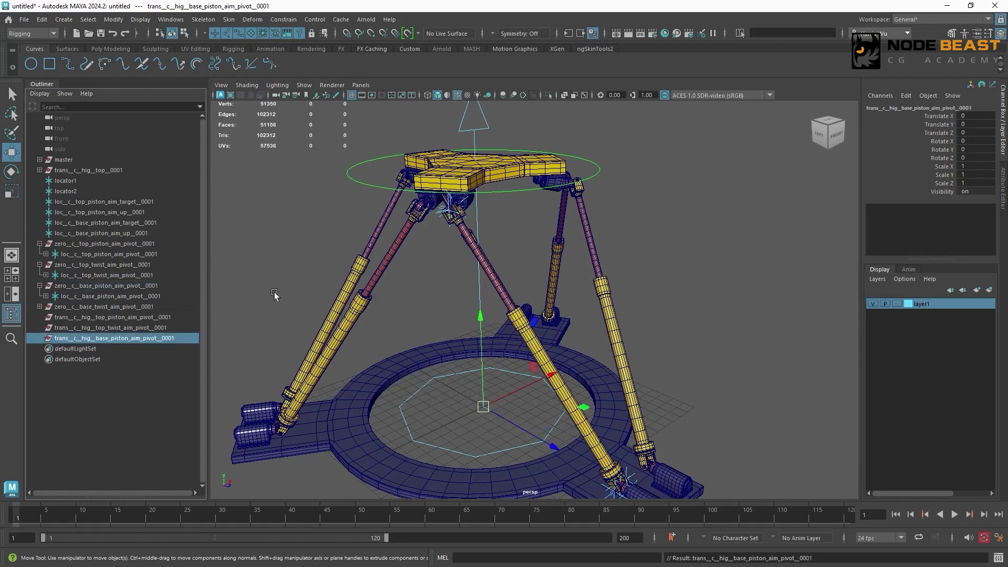
- Duplicate the base piston trans group and rename the copy trans__c__hig__base_twist_aim_pivot__0001
{"action": "key", "text": "ctrl+d"}
{"action": "left_click", "coordinate": [40, 306]}
{"action": "double_click", "coordinate": [89, 318]}
{"action": "key", "text": "ctrl+c"}
{"action": "double_click", "coordinate": [109, 359]}
{"action": "key", "text": "ctrl+v"}
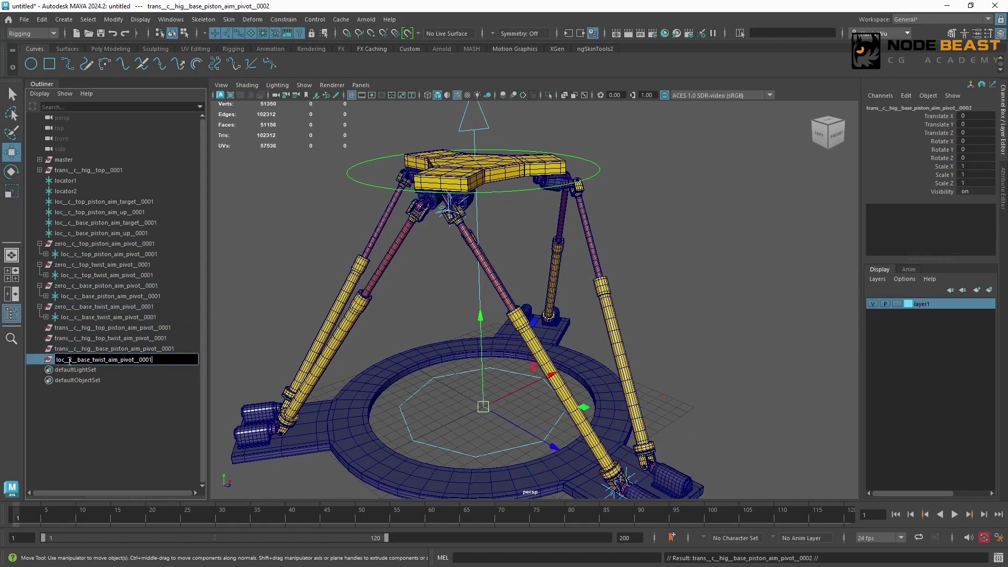
{"action": "key", "text": "Home"}
{"action": "key", "text": "Delete"}
{"action": "key", "text": "Delete"}
{"action": "key", "text": "Delete"}
{"action": "type", "text": "trans__c__hig"}
{"action": "key", "text": "Return"}
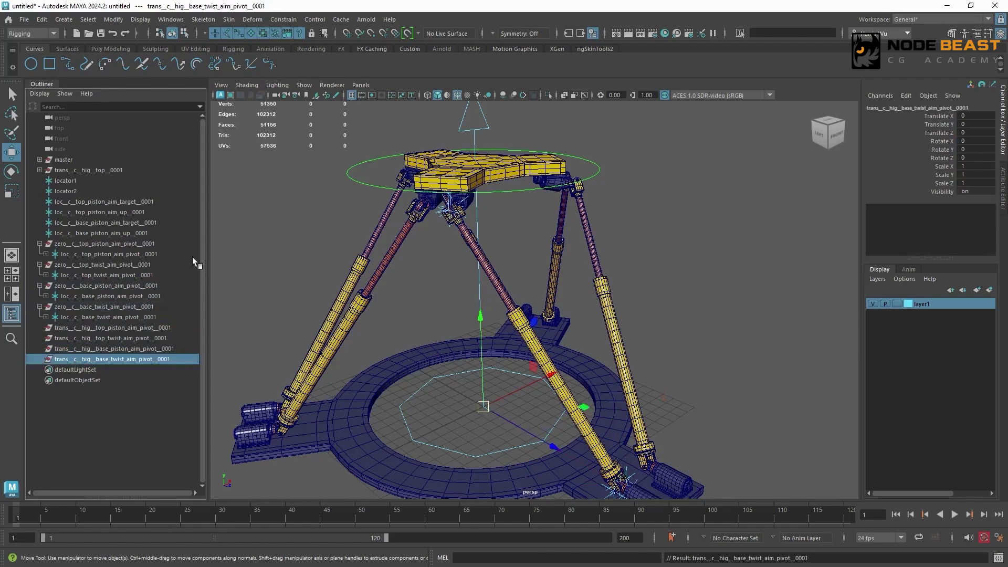
- Parent-constrain trans__c__hig__top_piston_aim_pivot__0001 to the loc__c__top_piston_aim_pivot__0001 locator
{"action": "left_click", "coordinate": [154, 254]}
{"action": "left_click", "coordinate": [173, 327], "text": "ctrl"}
{"action": "left_click", "coordinate": [283, 19]}
{"action": "left_click", "coordinate": [302, 50]}
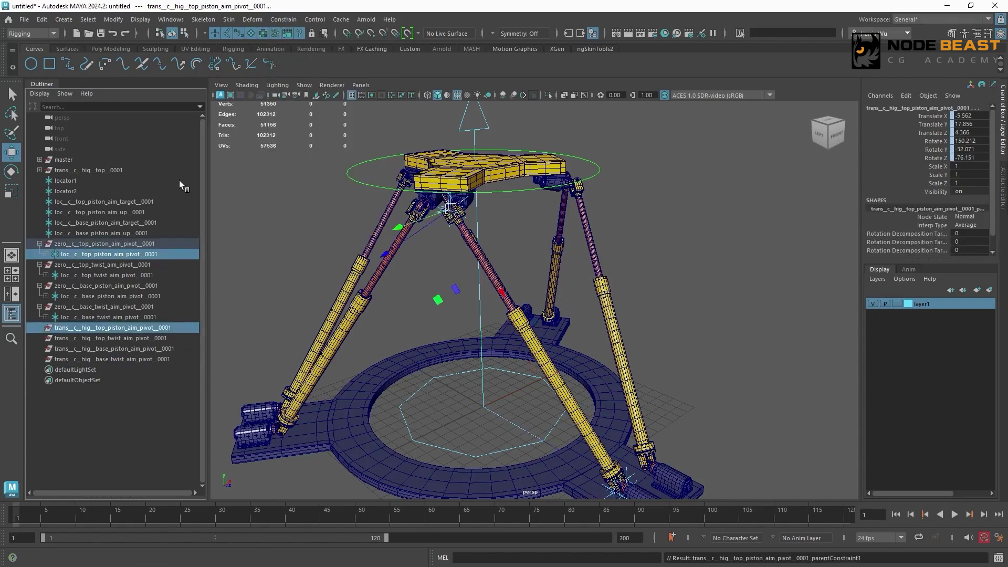
- Repeat the parent constraint from the top twist, base piston and base twist pivot locators to their matching trans groups
{"action": "left_click", "coordinate": [100, 275]}
{"action": "left_click", "coordinate": [103, 338], "text": "ctrl"}
{"action": "key", "text": "g"}
{"action": "left_click", "coordinate": [84, 297]}
{"action": "left_click", "coordinate": [96, 349], "text": "ctrl"}
{"action": "key", "text": "g"}
{"action": "left_click", "coordinate": [90, 318]}
{"action": "left_click", "coordinate": [97, 358], "text": "ctrl"}
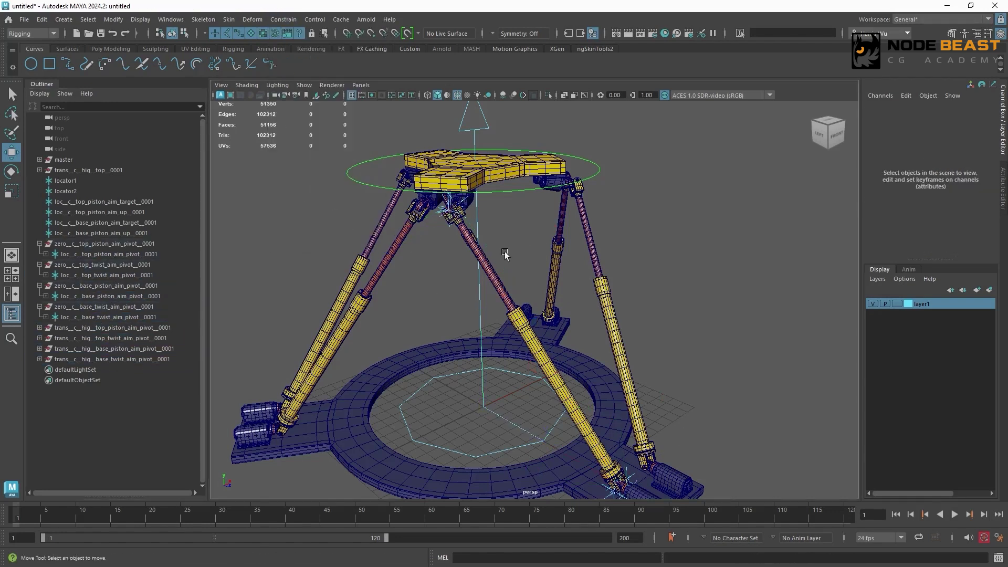
- Parent the top piston mesh of the front leg with the locators under trans__c__hig__top_piston_aim_pivot__0001
{"action": "middle_click_drag", "start_coordinate": [525, 271], "coordinate": [540, 310], "text": "alt"}
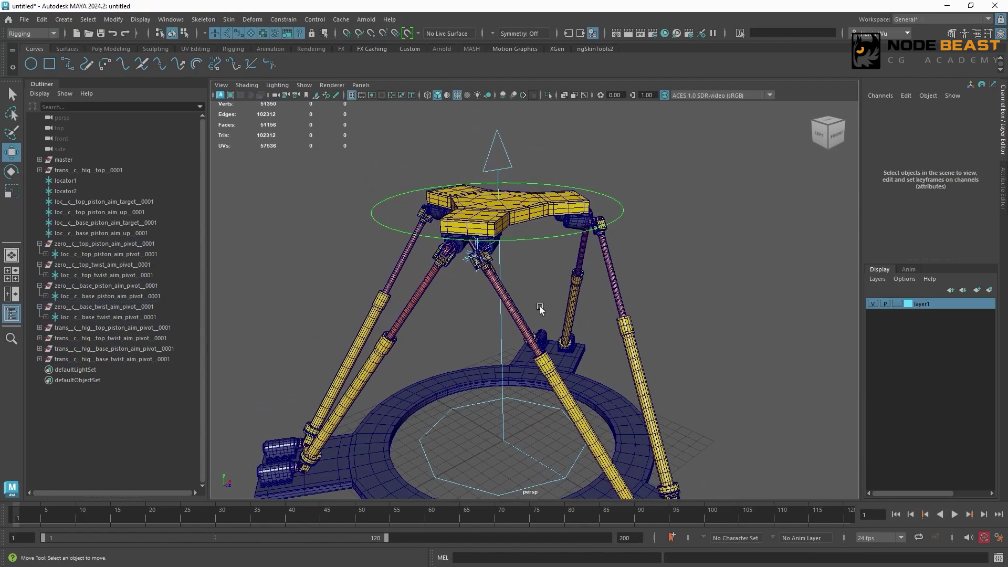
{"action": "right_click_drag", "start_coordinate": [462, 278], "coordinate": [511, 266], "text": "alt"}
{"action": "left_click", "coordinate": [434, 256]}
{"action": "middle_click_drag", "start_coordinate": [448, 162], "coordinate": [542, 247], "text": "alt"}
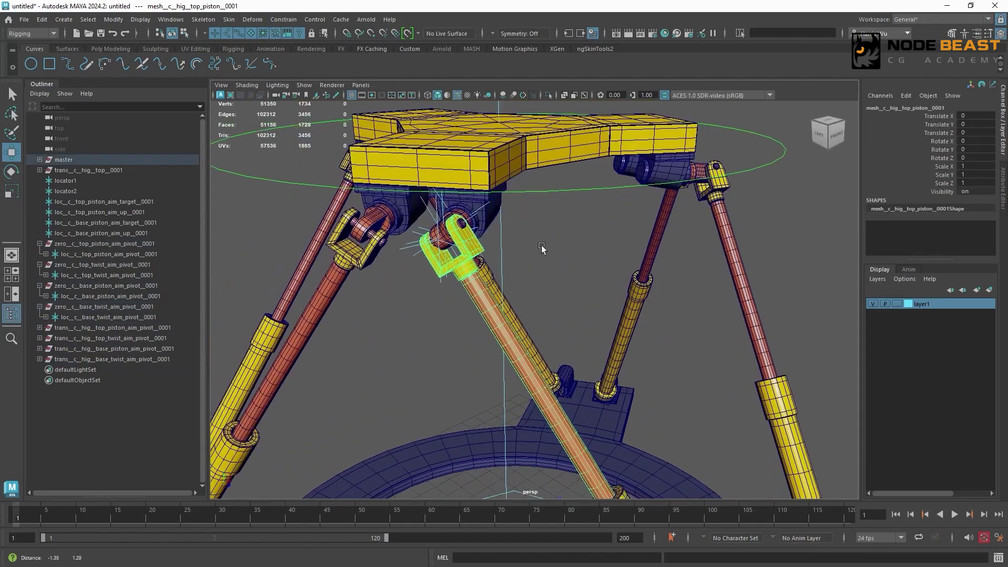
{"action": "right_click_drag", "start_coordinate": [452, 247], "coordinate": [493, 236], "text": "alt"}
{"action": "left_click_drag", "start_coordinate": [493, 235], "coordinate": [541, 239], "text": "alt"}
{"action": "left_click", "coordinate": [138, 328]}
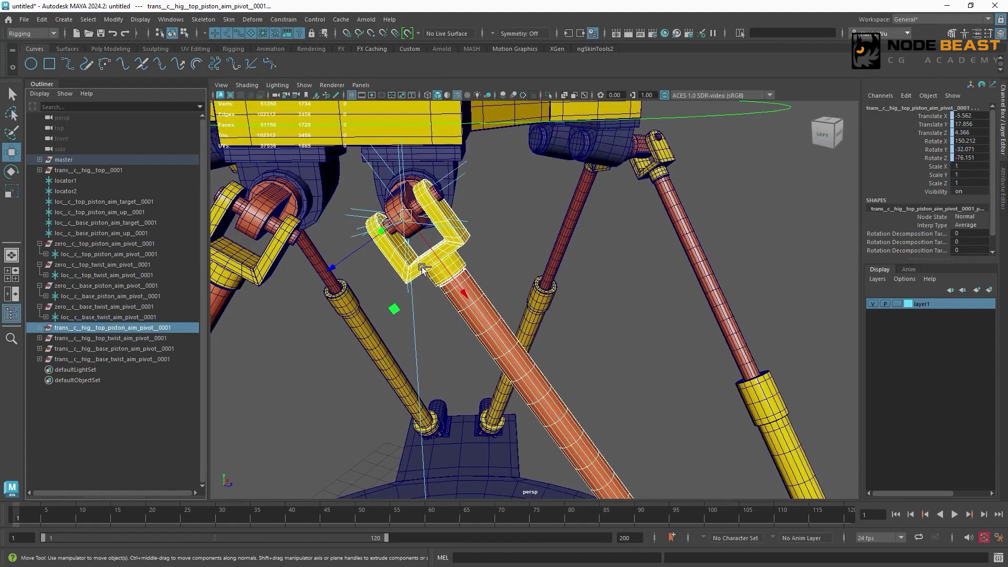
- Parent the same leg's top twist mesh under trans__c__hig__top_twist_aim_pivot__0001
{"action": "left_click", "coordinate": [412, 210]}
{"action": "left_click", "coordinate": [164, 338]}
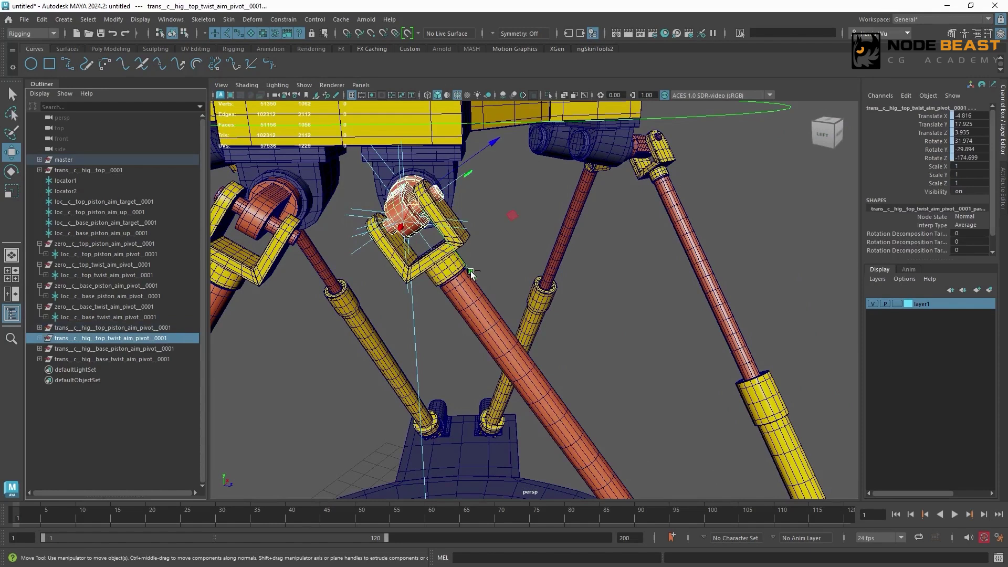
{"action": "key", "text": "ctrl+z"}
- Parent the leg's base piston and base twist meshes under their matching base piston and base twist trans groups
{"action": "scroll", "coordinate": [471, 271], "scroll_direction": "down", "scroll_amount": 5}
{"action": "middle_click_drag", "start_coordinate": [604, 450], "coordinate": [456, 220], "text": "alt"}
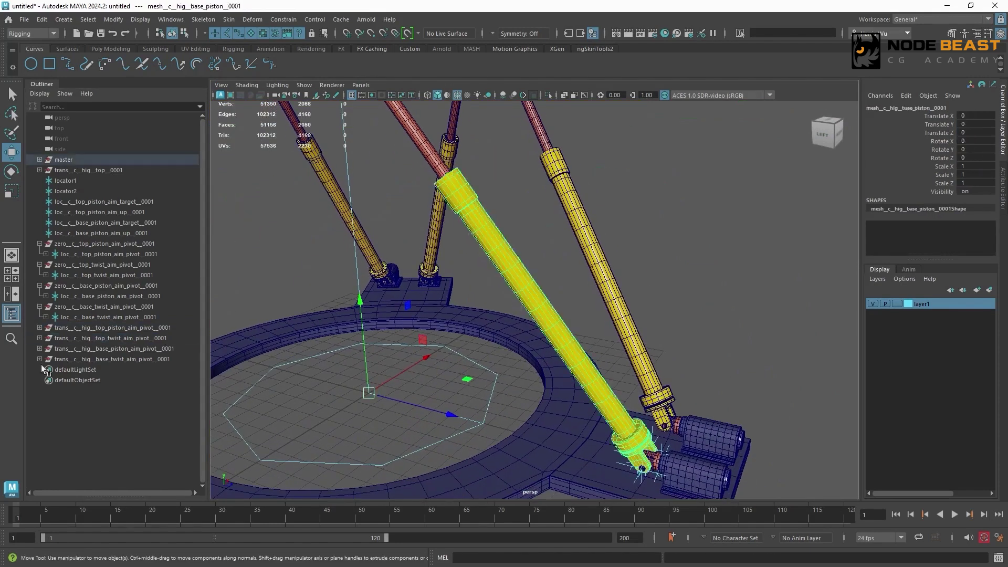
{"action": "left_click", "coordinate": [114, 349]}
{"action": "left_click", "coordinate": [634, 455]}
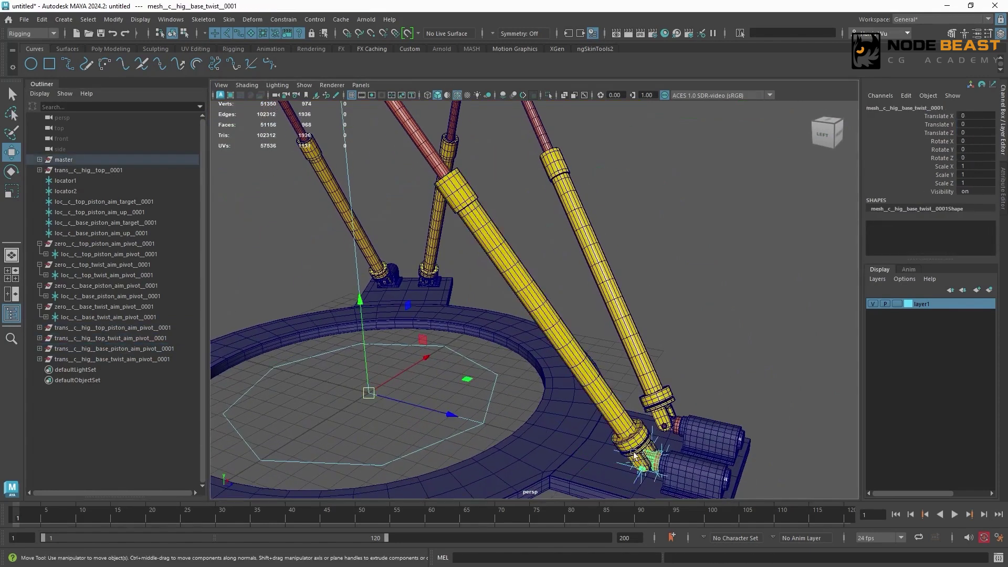
{"action": "left_click", "coordinate": [122, 360], "text": "ctrl"}
{"action": "key", "text": "p"}
- Rotate the top platform control freely into test poses to check the rigged leg, undoing each rotation
{"action": "right_click_drag", "start_coordinate": [382, 279], "coordinate": [341, 218], "text": "alt"}
{"action": "mouse_move", "coordinate": [512, 244]}
{"action": "left_mouse_down", "text": "alt"}
{"action": "mouse_move", "coordinate": [483, 229]}
{"action": "mouse_move", "coordinate": [496, 251]}
{"action": "left_mouse_up", "text": "alt"}
{"action": "right_click_drag", "start_coordinate": [496, 251], "coordinate": [655, 286], "text": "alt"}
{"action": "left_click_drag", "start_coordinate": [655, 285], "coordinate": [633, 236], "text": "alt"}
{"action": "right_click_drag", "start_coordinate": [633, 236], "coordinate": [598, 205], "text": "alt"}
{"action": "left_click_drag", "start_coordinate": [599, 205], "coordinate": [628, 180], "text": "alt"}
{"action": "left_click", "coordinate": [604, 205]}
{"action": "key", "text": "e"}
{"action": "key", "text": "ctrl+z"}
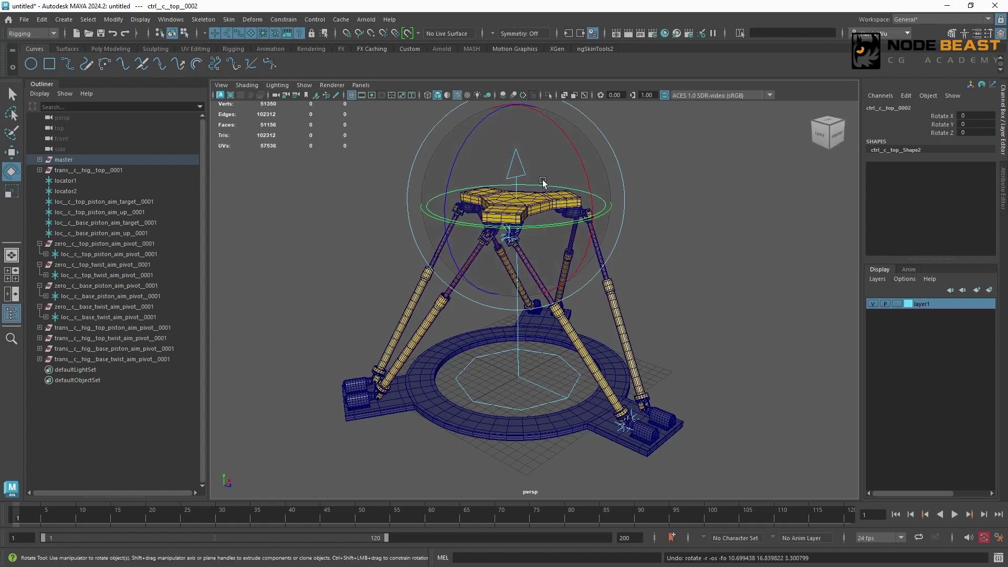
{"action": "mouse_move", "coordinate": [547, 179]}
{"action": "left_mouse_down"}
{"action": "mouse_move", "coordinate": [569, 209]}
{"action": "mouse_move", "coordinate": [533, 165]}
{"action": "left_mouse_up"}
{"action": "key", "text": "ctrl+z"}
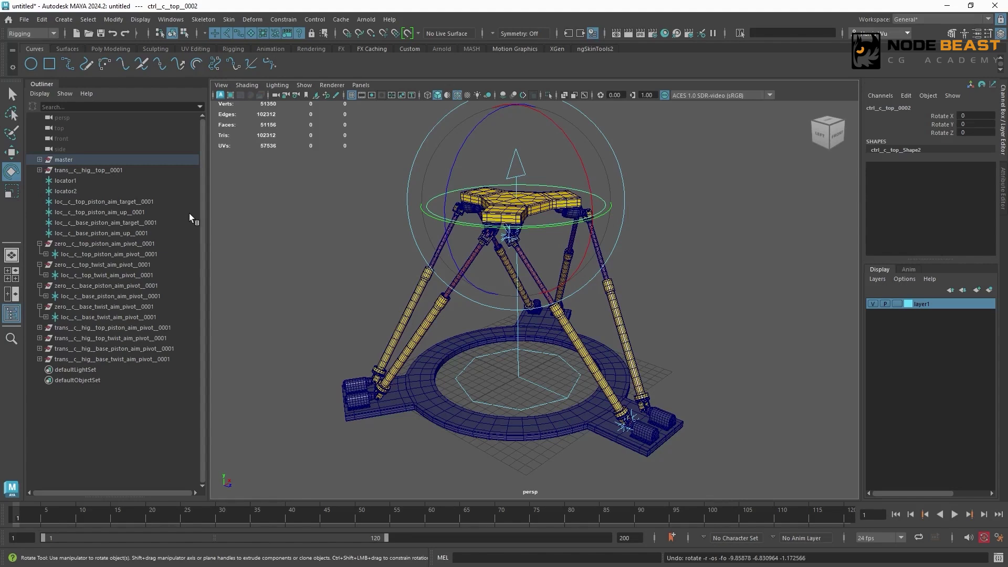
- Examine the leg's top hinge, comparing its attachment and twist meshes with the top piston and top twist aim pivot locators
{"action": "scroll", "coordinate": [608, 203], "scroll_direction": "up", "scroll_amount": 6}
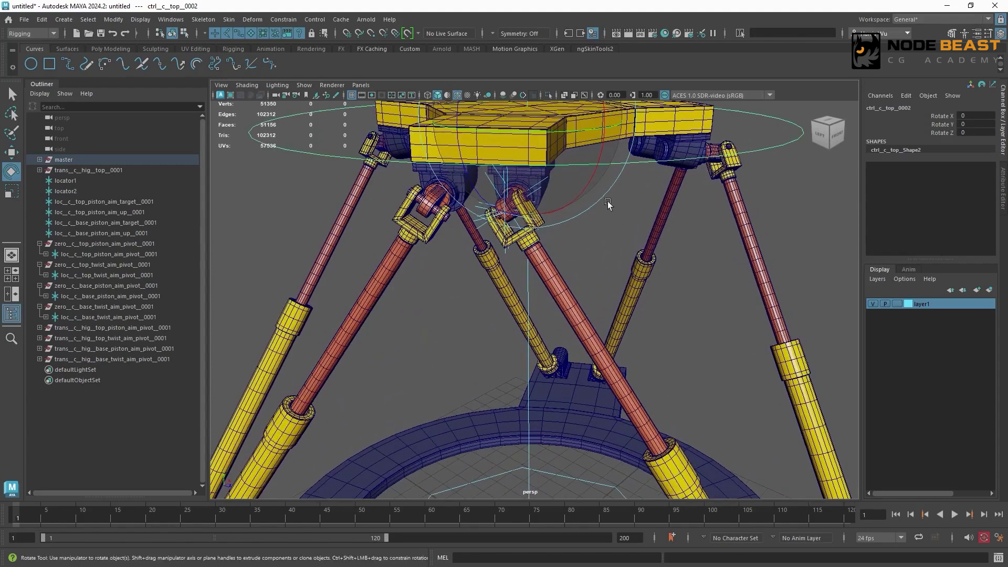
{"action": "scroll", "coordinate": [608, 204], "scroll_direction": "down", "scroll_amount": 3}
{"action": "key", "text": "w"}
{"action": "left_click", "coordinate": [177, 254]}
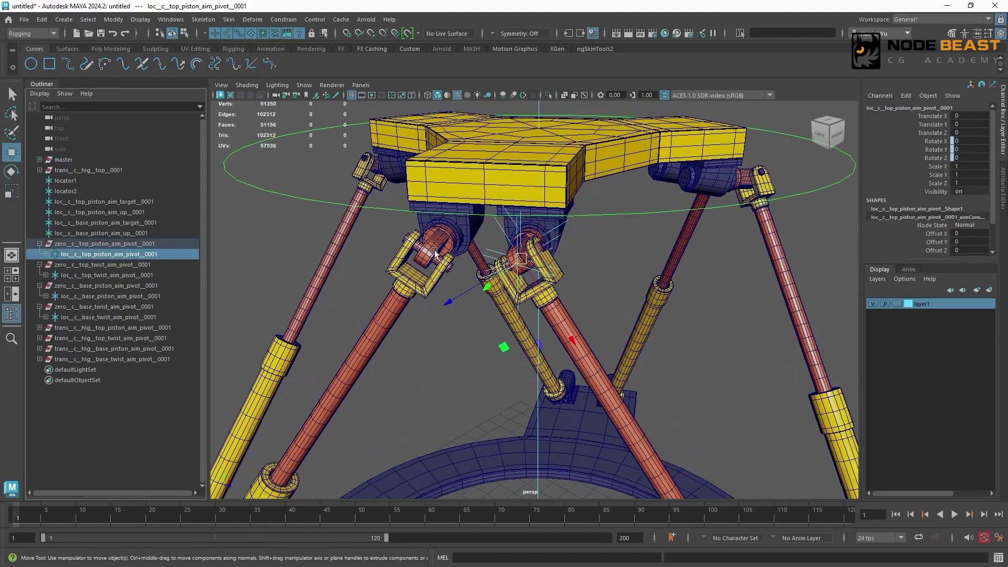
{"action": "scroll", "coordinate": [566, 256], "scroll_direction": "up", "scroll_amount": 3}
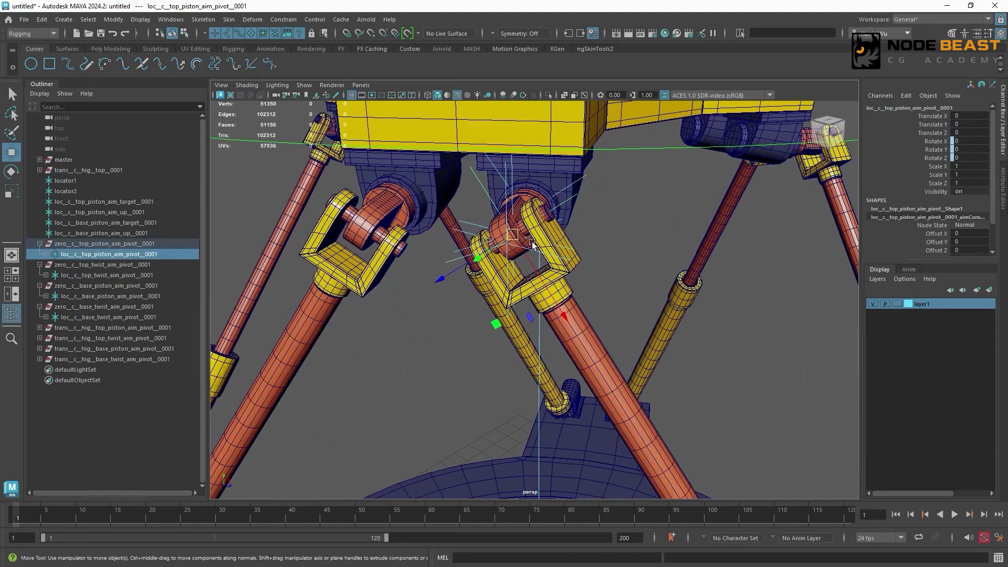
{"action": "left_click_drag", "start_coordinate": [532, 245], "coordinate": [549, 249], "text": "alt"}
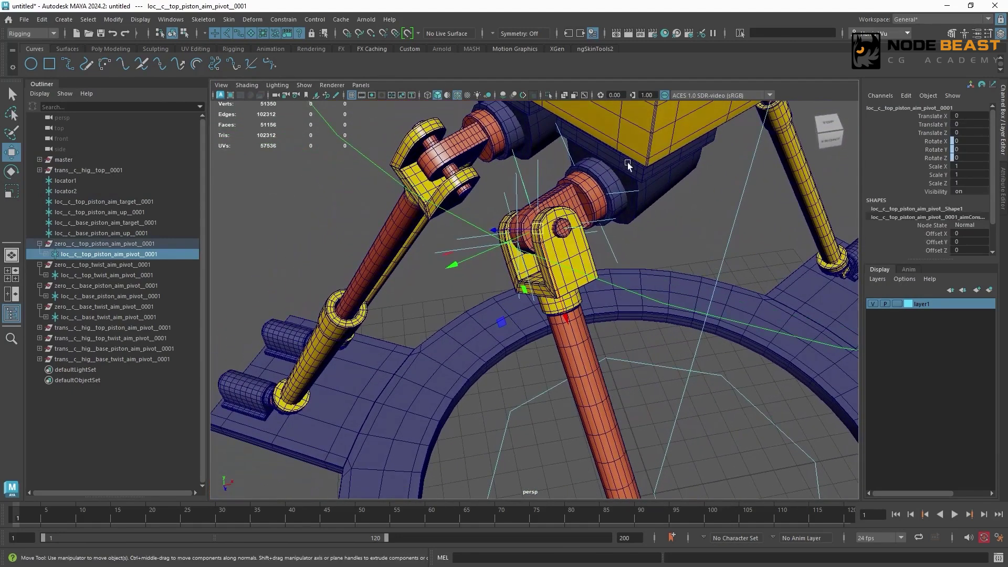
{"action": "left_click_drag", "start_coordinate": [611, 174], "coordinate": [549, 271], "text": "alt"}
{"action": "left_click", "coordinate": [550, 272]}
{"action": "left_click", "coordinate": [549, 272]}
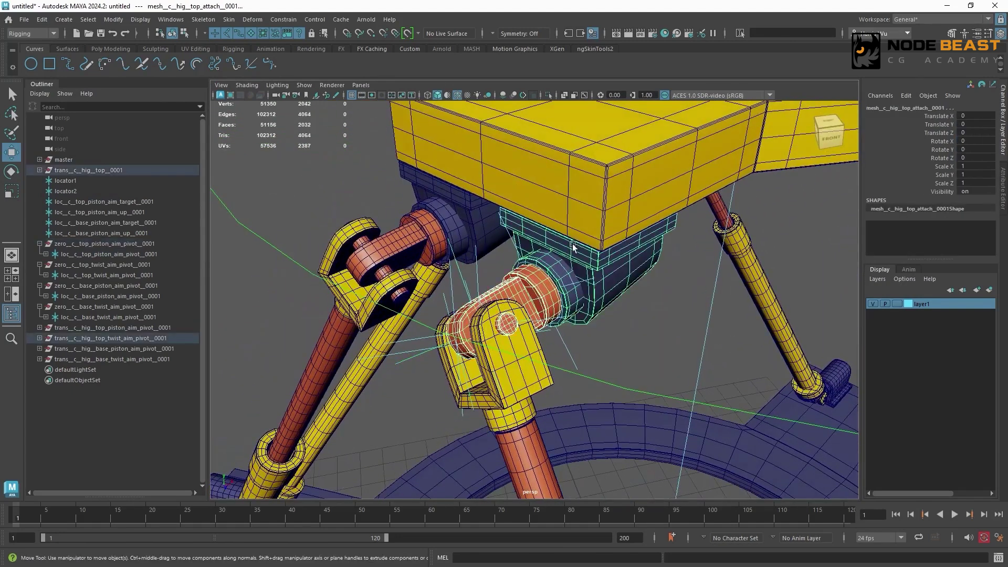
{"action": "left_click", "coordinate": [578, 202], "text": "shift"}
{"action": "key", "text": "ctrl+z"}
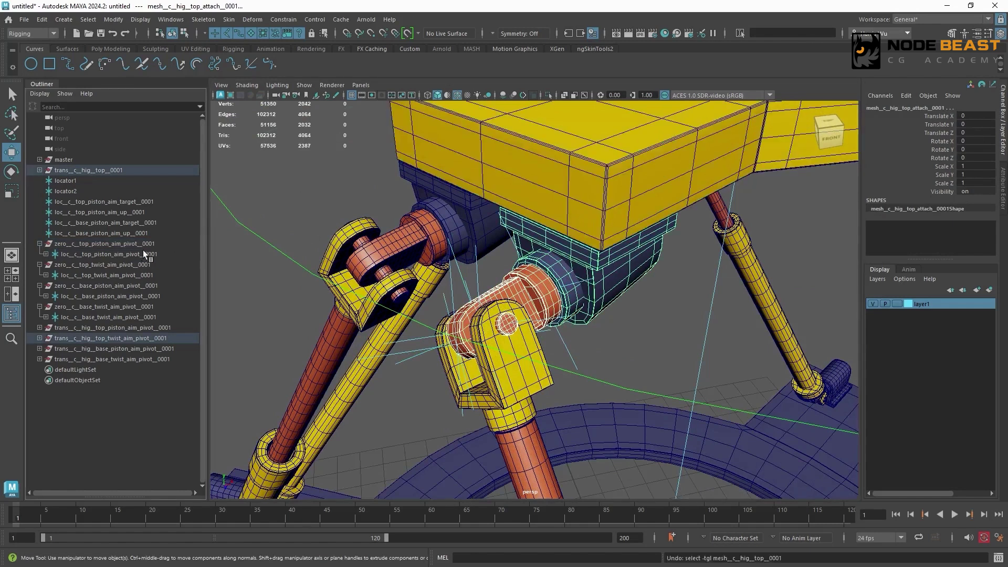
{"action": "left_click", "coordinate": [140, 254]}
{"action": "left_click_drag", "start_coordinate": [606, 249], "coordinate": [631, 291], "text": "alt"}
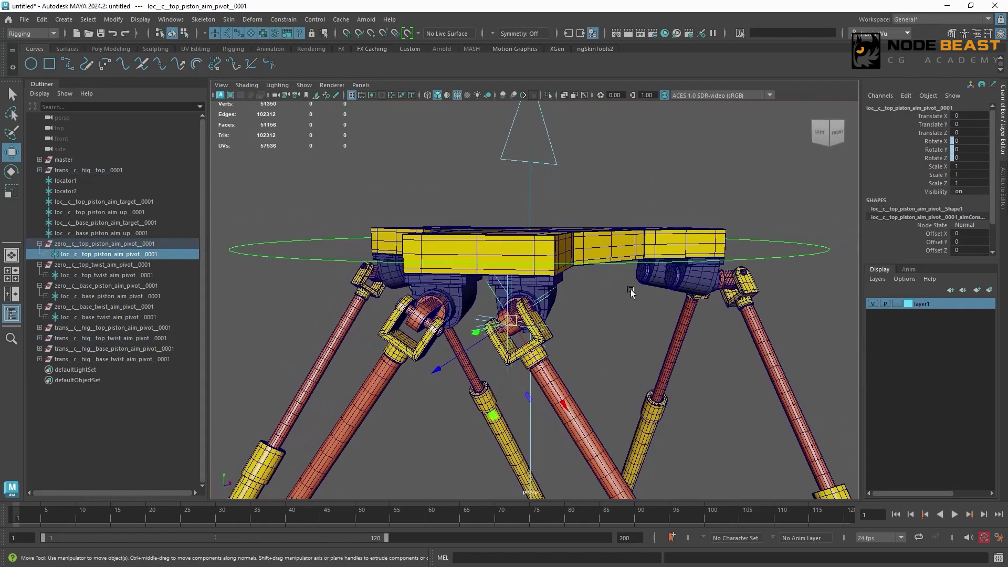
{"action": "left_click", "coordinate": [152, 274]}
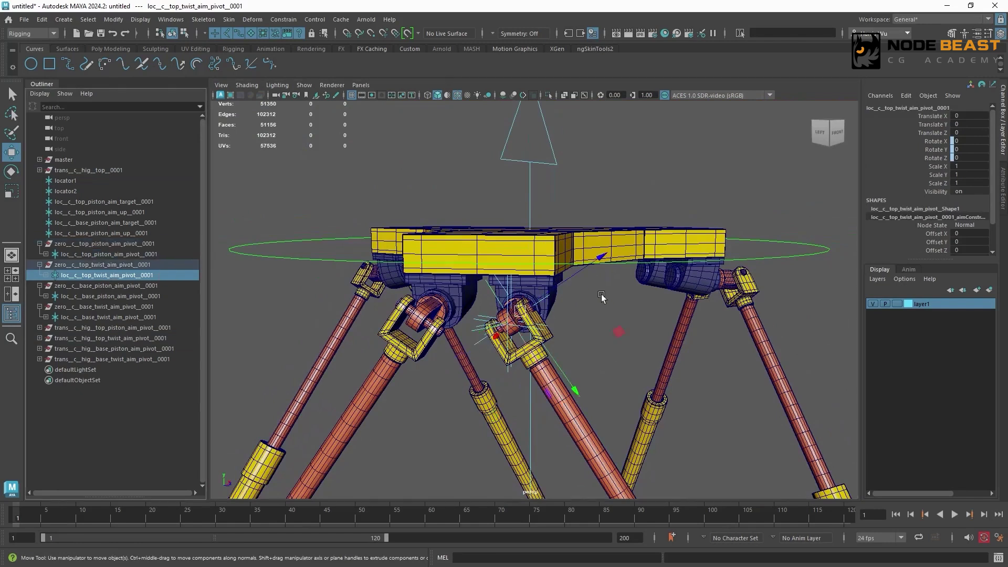
- Examine the top piston aim up and base piston aim target locators around the leg's top hinge
{"action": "left_click_drag", "start_coordinate": [599, 291], "coordinate": [587, 318], "text": "alt"}
{"action": "scroll", "coordinate": [502, 276], "scroll_direction": "up", "scroll_amount": 4}
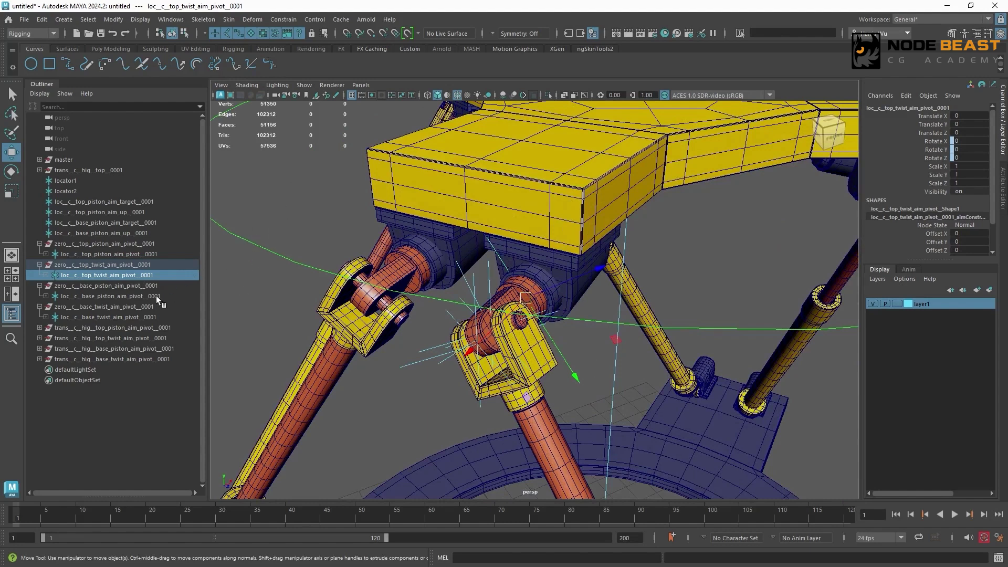
{"action": "left_click", "coordinate": [149, 212]}
{"action": "left_click_drag", "start_coordinate": [510, 328], "coordinate": [482, 331], "text": "alt"}
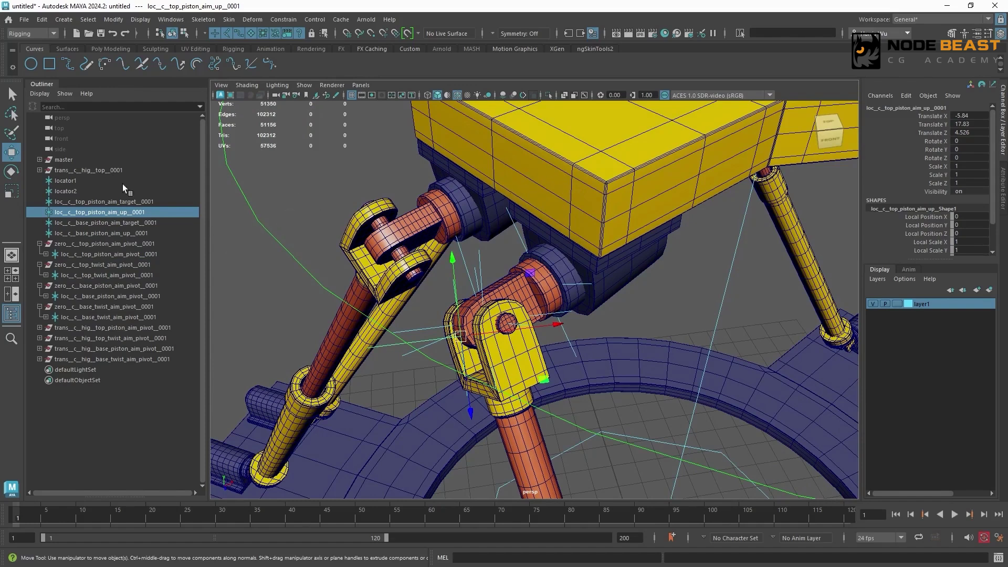
{"action": "left_click", "coordinate": [162, 224]}
{"action": "scroll", "coordinate": [389, 319], "scroll_direction": "down", "scroll_amount": 10}
{"action": "left_click_drag", "start_coordinate": [530, 349], "coordinate": [607, 283], "text": "alt"}
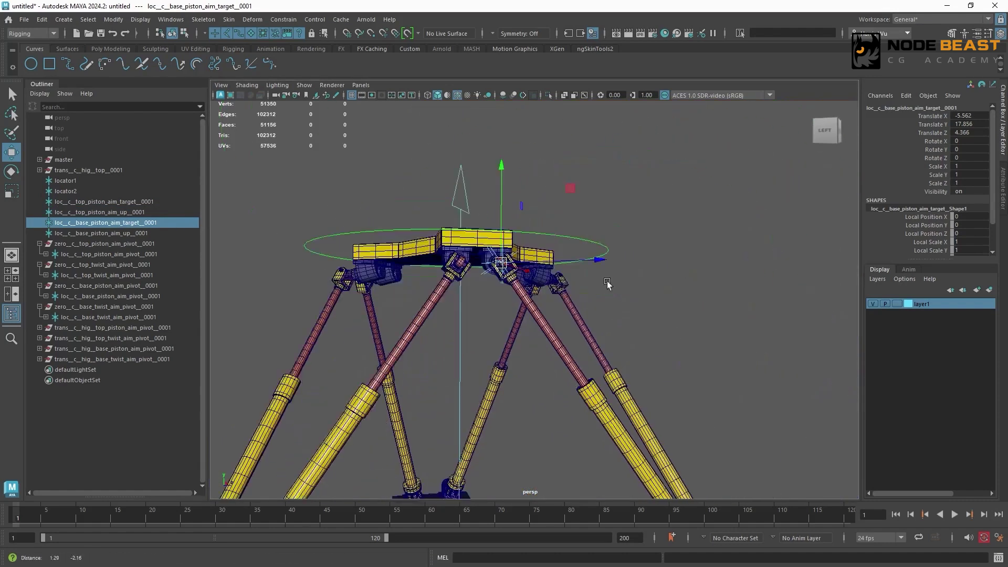
{"action": "middle_click_drag", "start_coordinate": [607, 284], "coordinate": [567, 272], "text": "alt"}
{"action": "left_click_drag", "start_coordinate": [567, 273], "coordinate": [494, 300], "text": "alt"}
{"action": "middle_click_drag", "start_coordinate": [466, 225], "coordinate": [553, 295], "text": "alt"}
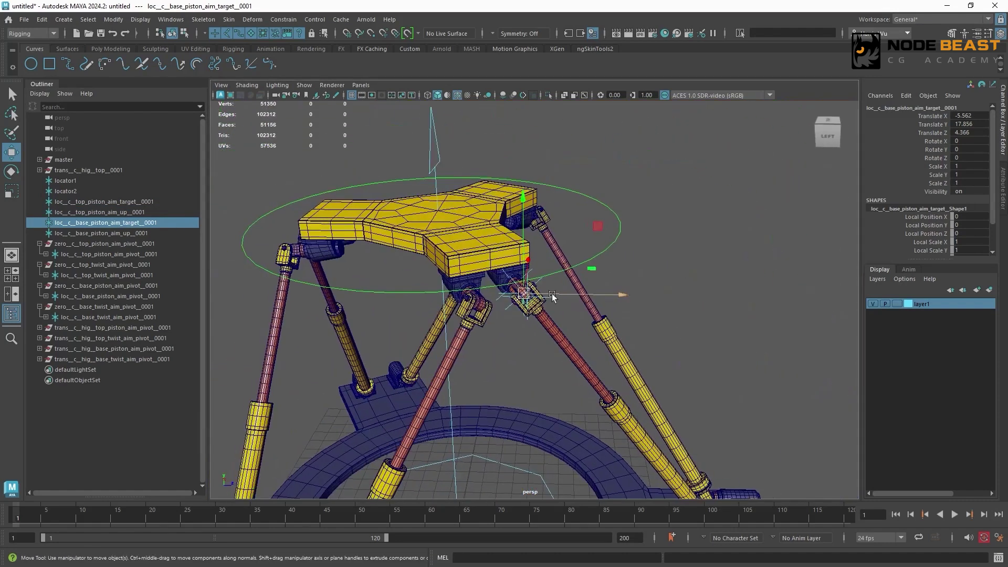
{"action": "scroll", "coordinate": [564, 245], "scroll_direction": "up", "scroll_amount": 10}
{"action": "scroll", "coordinate": [454, 203], "scroll_direction": "down", "scroll_amount": 2}
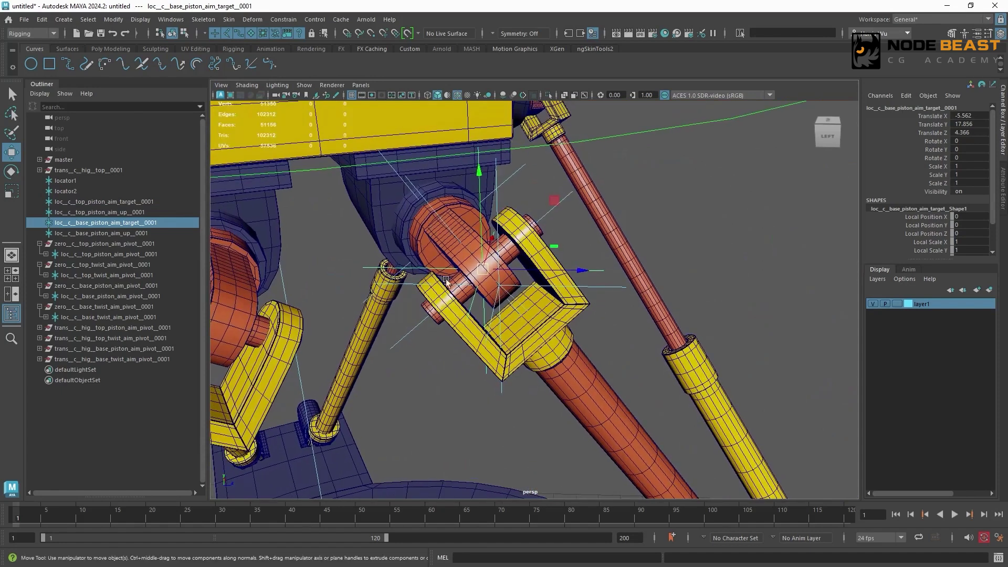
- Locate the top piston aim target locator at the leg's base, comparing it with the locators around the top hinge
{"action": "left_click", "coordinate": [165, 202]}
{"action": "key", "text": "f"}
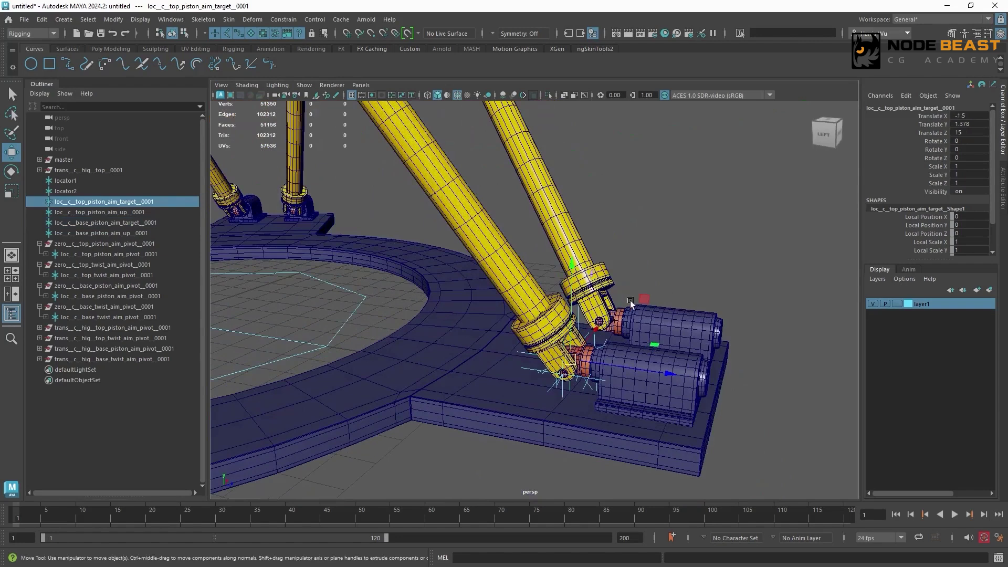
{"action": "right_click_drag", "start_coordinate": [628, 300], "coordinate": [437, 241], "text": "alt"}
{"action": "middle_click_drag", "start_coordinate": [436, 241], "coordinate": [525, 486], "text": "alt"}
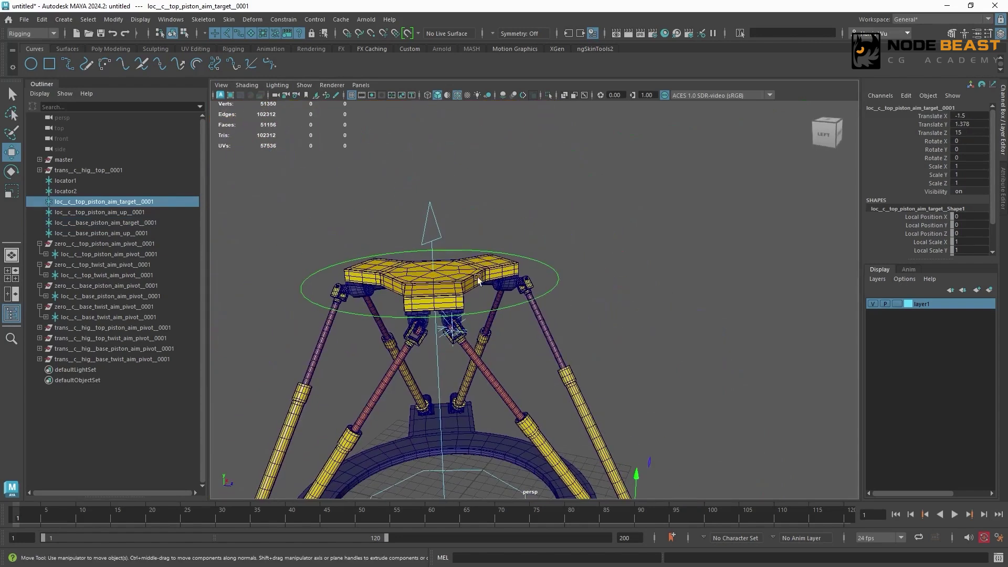
{"action": "middle_click_drag", "start_coordinate": [537, 334], "coordinate": [492, 216], "text": "alt"}
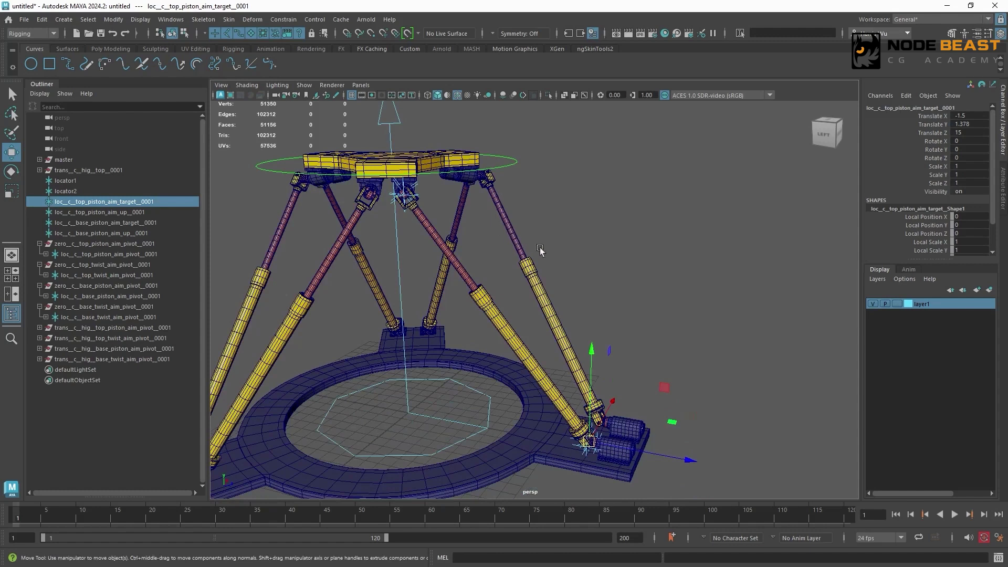
{"action": "scroll", "coordinate": [509, 236], "scroll_direction": "up", "scroll_amount": 3}
{"action": "middle_click_drag", "start_coordinate": [508, 236], "coordinate": [666, 254], "text": "alt"}
{"action": "scroll", "coordinate": [666, 254], "scroll_direction": "up", "scroll_amount": 3}
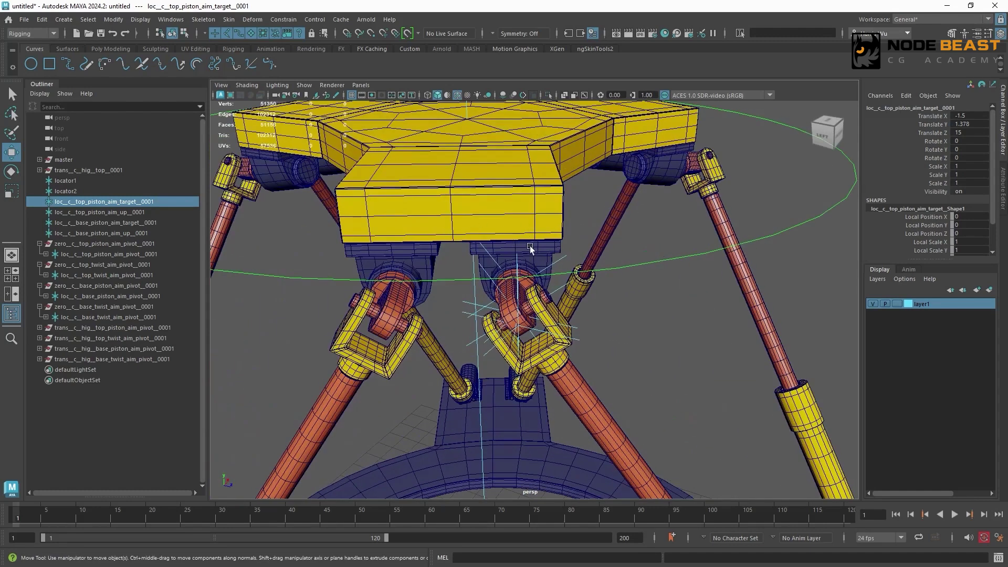
{"action": "left_click_drag", "start_coordinate": [476, 234], "coordinate": [465, 235], "text": "alt"}
- Parent the zeroed top piston and top twist pivot groups, top piston aim up and base piston aim target locators under ctrl__c__top__0002
{"action": "left_click", "coordinate": [40, 243]}
{"action": "left_click", "coordinate": [39, 254]}
{"action": "left_click_drag", "start_coordinate": [99, 244], "coordinate": [120, 252]}
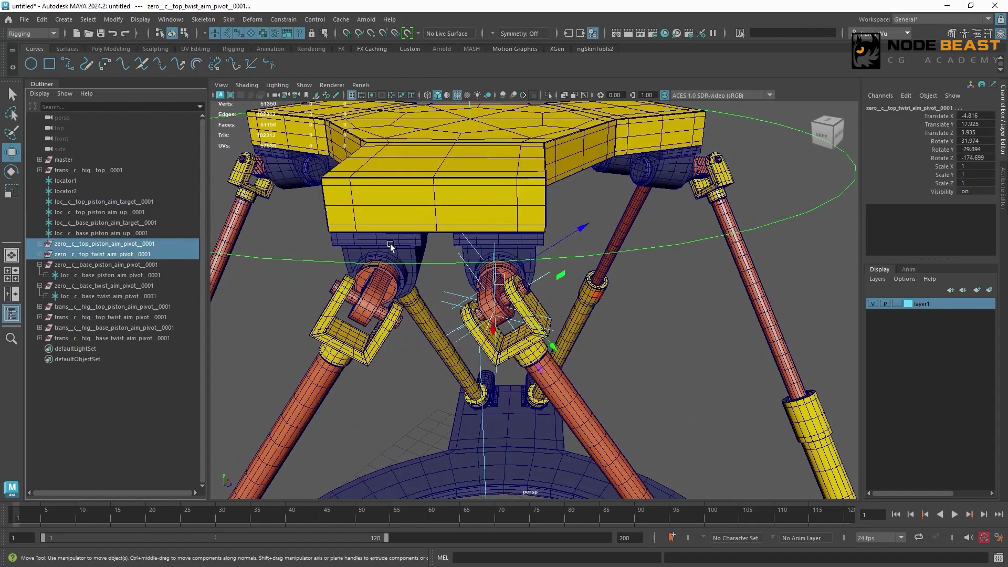
{"action": "scroll", "coordinate": [310, 287], "scroll_direction": "up", "scroll_amount": 4}
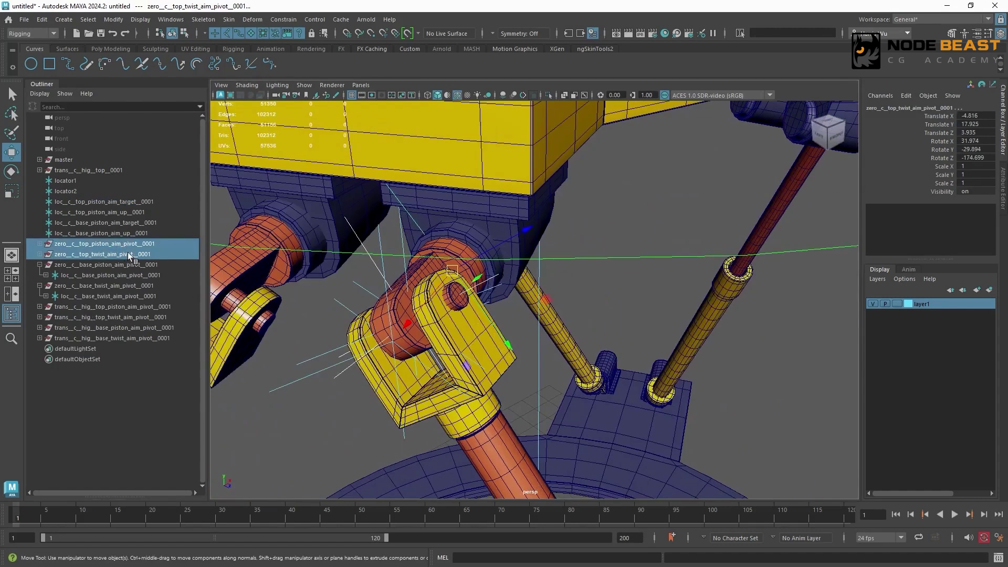
{"action": "left_click", "coordinate": [135, 212], "text": "ctrl"}
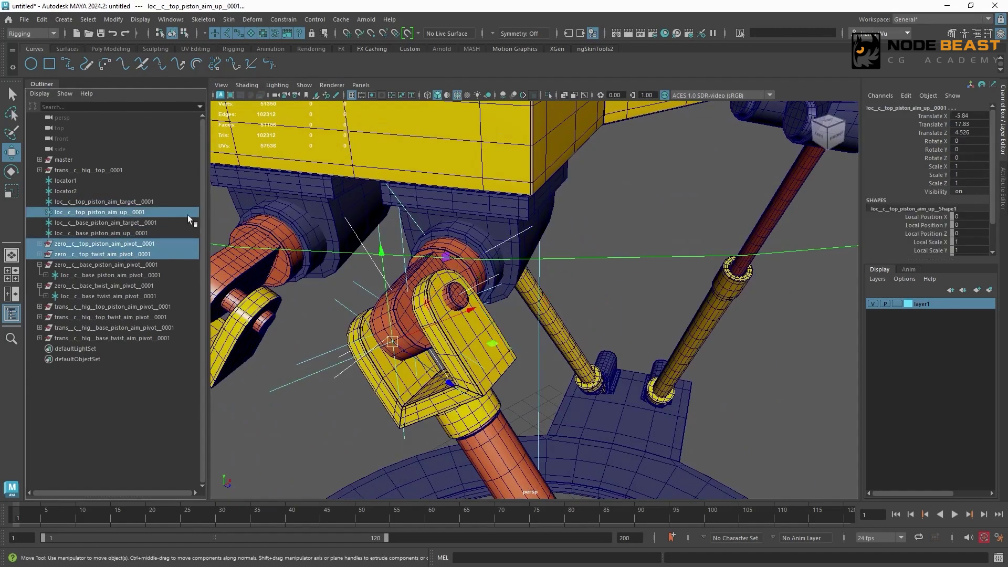
{"action": "left_click", "coordinate": [148, 224], "text": "ctrl"}
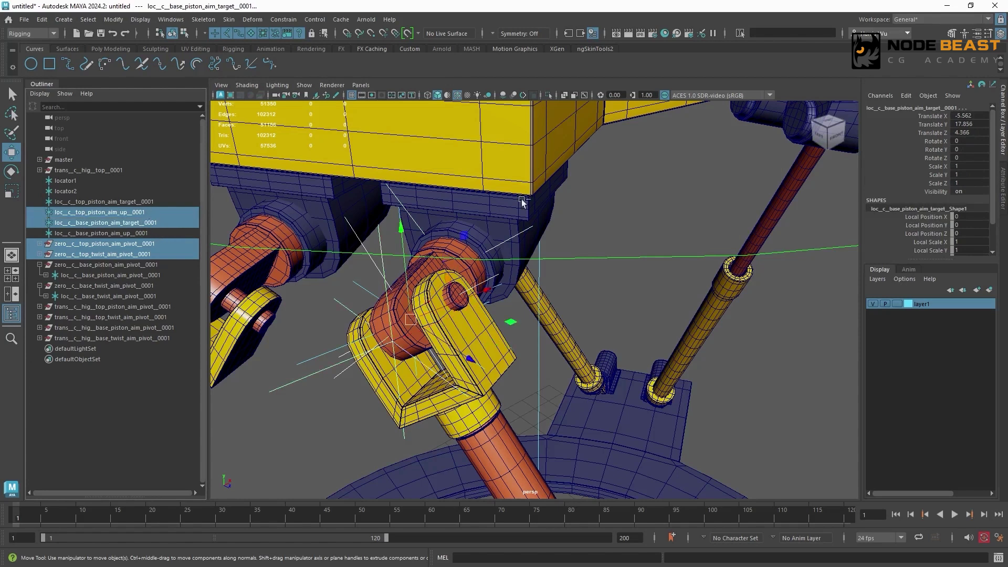
{"action": "right_click_drag", "start_coordinate": [707, 218], "coordinate": [391, 203], "text": "alt"}
{"action": "left_click", "coordinate": [736, 218], "text": "shift"}
{"action": "key", "text": "ctrl+z"}
{"action": "left_click", "coordinate": [736, 220], "text": "shift"}
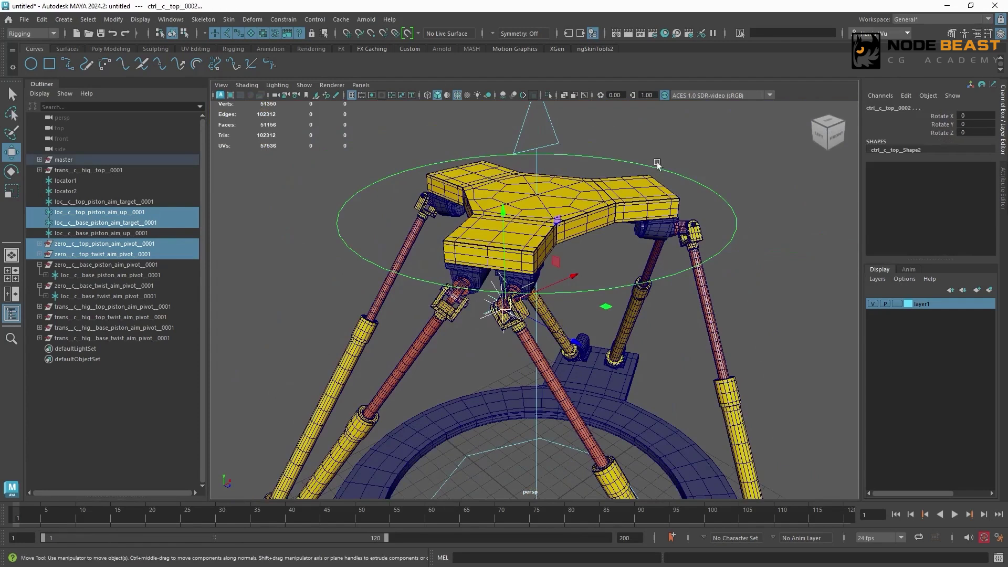
{"action": "key", "text": "p"}
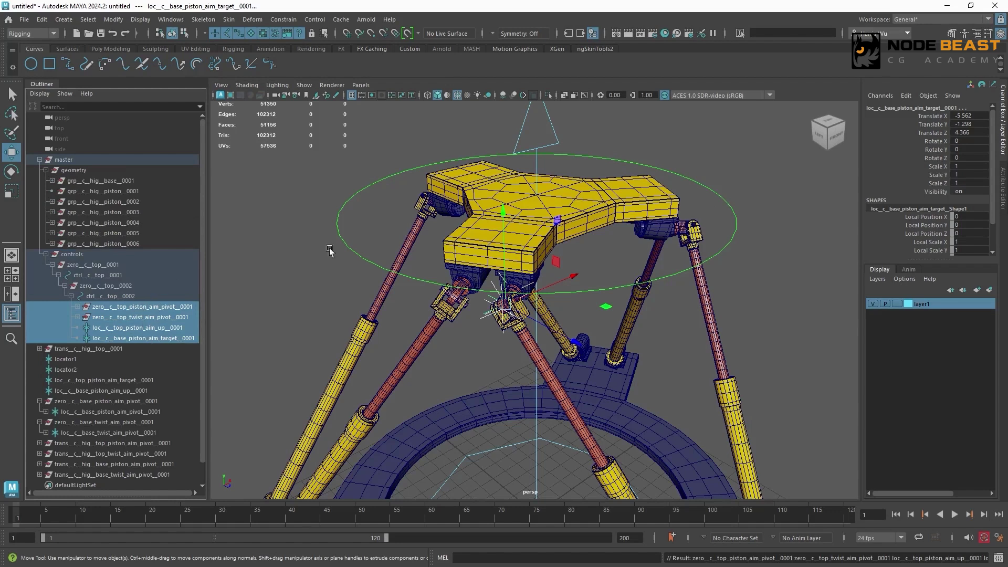
- Rotate ctrl__c__top__0002 freely to test the parented locators, undoing the rotation
{"action": "left_click_drag", "start_coordinate": [329, 251], "coordinate": [583, 198], "text": "alt"}
{"action": "left_click", "coordinate": [674, 199]}
{"action": "key", "text": "e"}
{"action": "key", "text": "ctrl+z"}
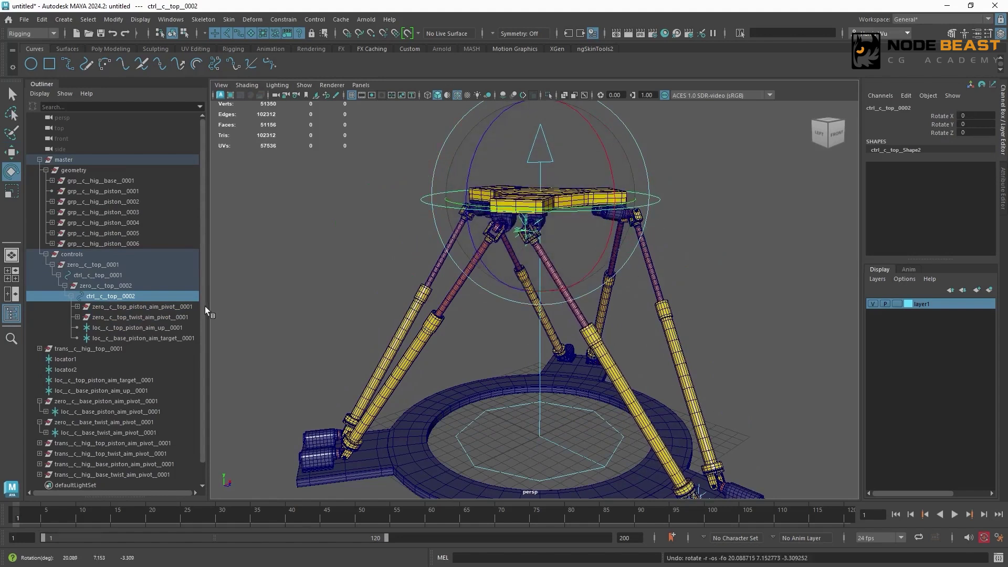
{"action": "scroll", "coordinate": [204, 303], "scroll_direction": "down", "scroll_amount": 2}
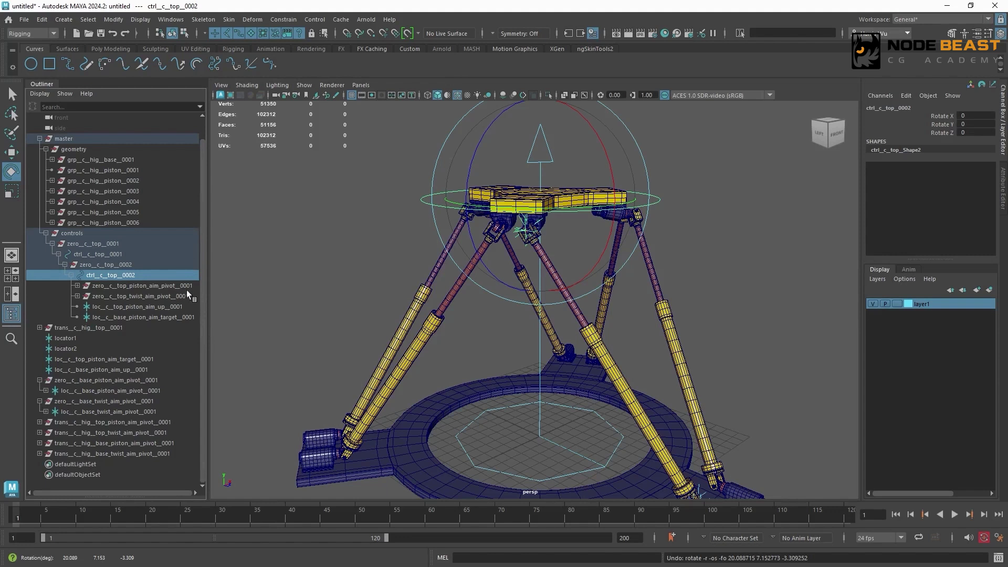
{"action": "key", "text": "ctrl+z"}
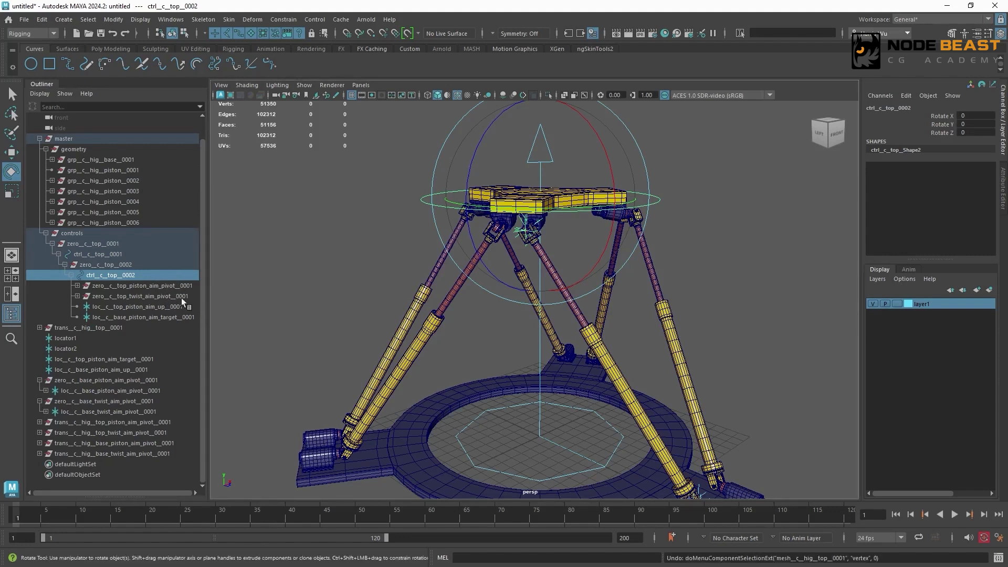
- Compare the leg's base-side aim locators and zeroed pivot groups with the top-side ones parented under ctrl__c__top__0002
{"action": "left_click", "coordinate": [39, 380]}
{"action": "left_click", "coordinate": [39, 401]}
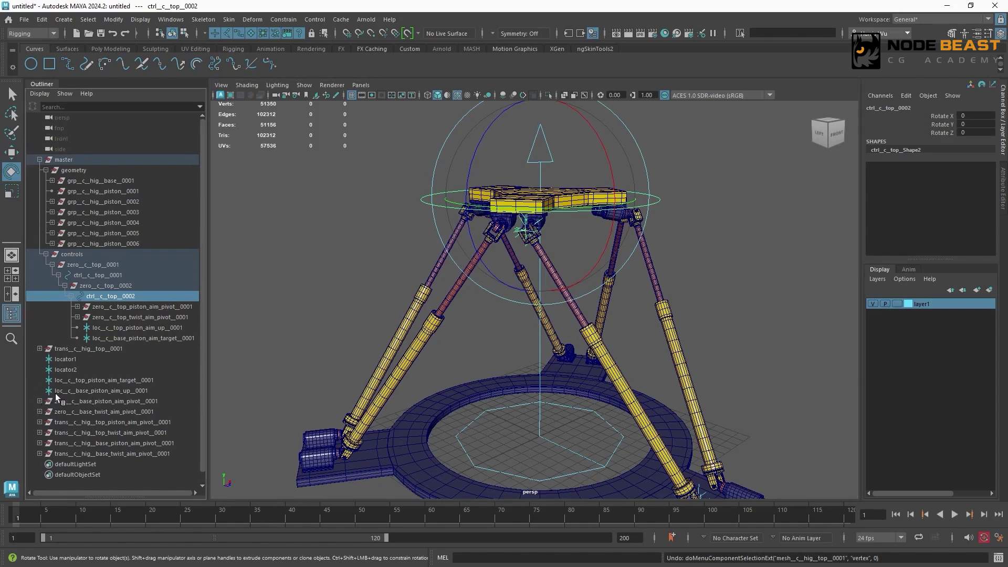
{"action": "left_click_drag", "start_coordinate": [169, 380], "coordinate": [178, 408]}
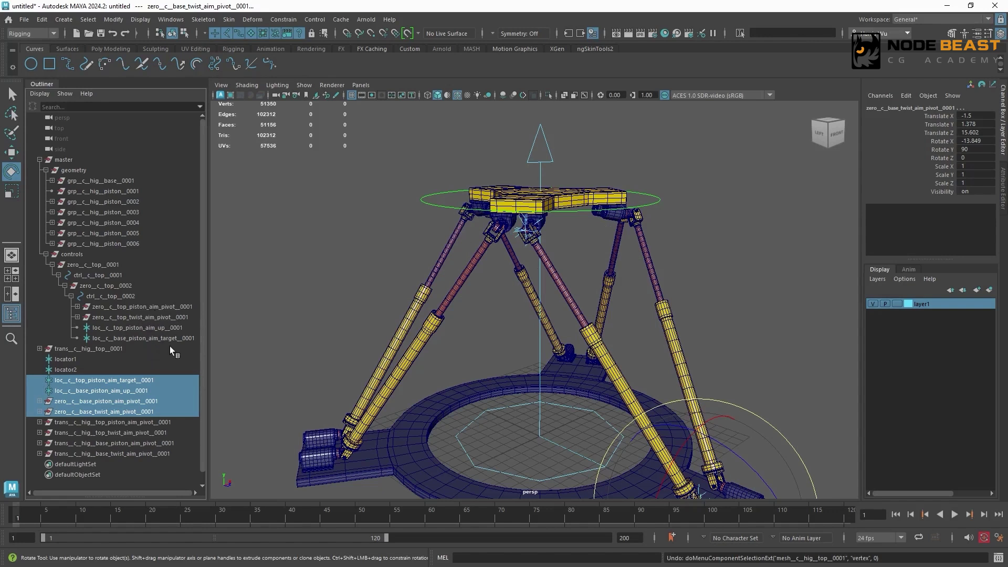
{"action": "left_click", "coordinate": [134, 297]}
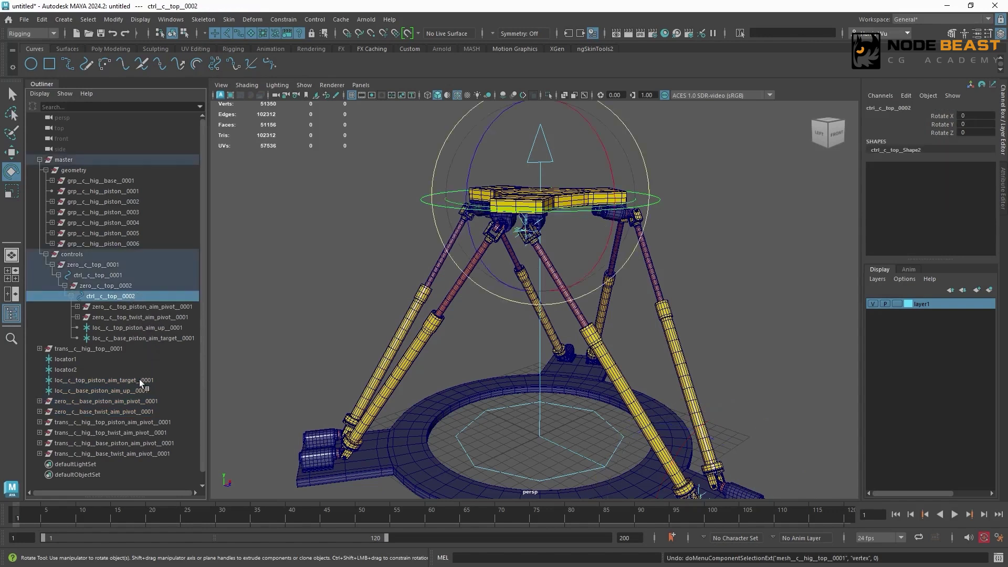
{"action": "left_click", "coordinate": [140, 379]}
{"action": "left_click", "coordinate": [140, 411], "text": "shift"}
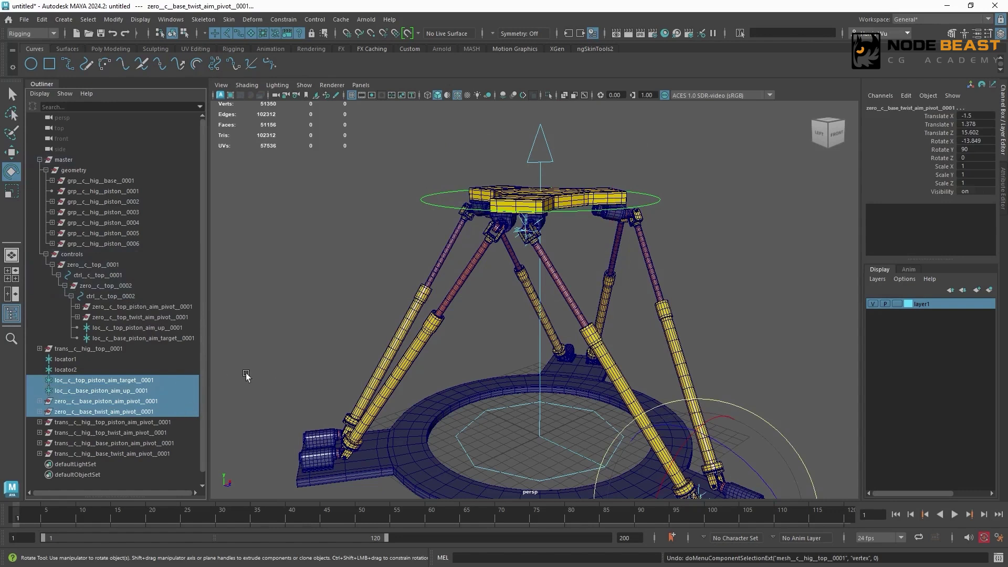
{"action": "left_click", "coordinate": [141, 307]}
{"action": "left_click", "coordinate": [166, 339], "text": "shift"}
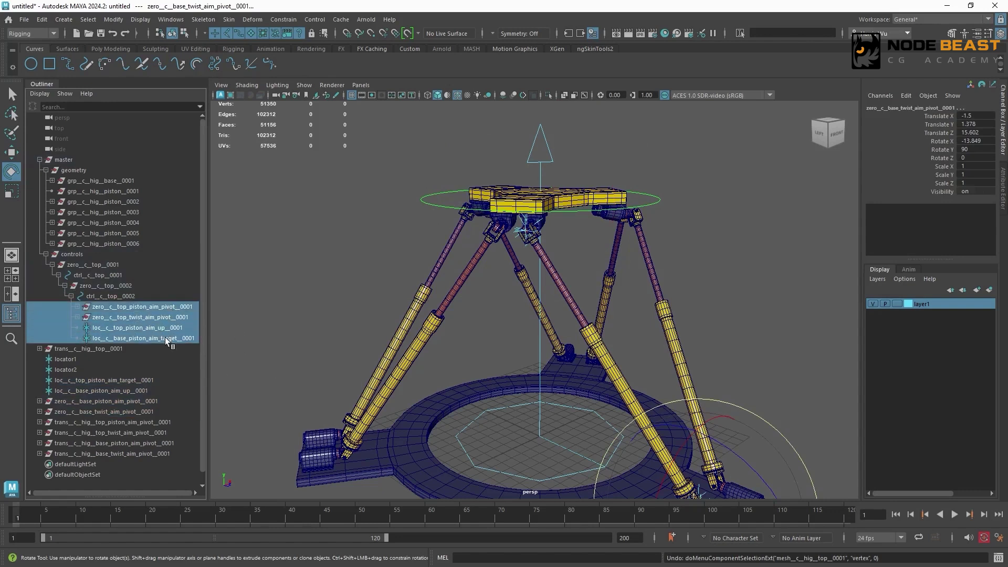
{"action": "left_click", "coordinate": [135, 295]}
{"action": "left_click", "coordinate": [329, 256]}
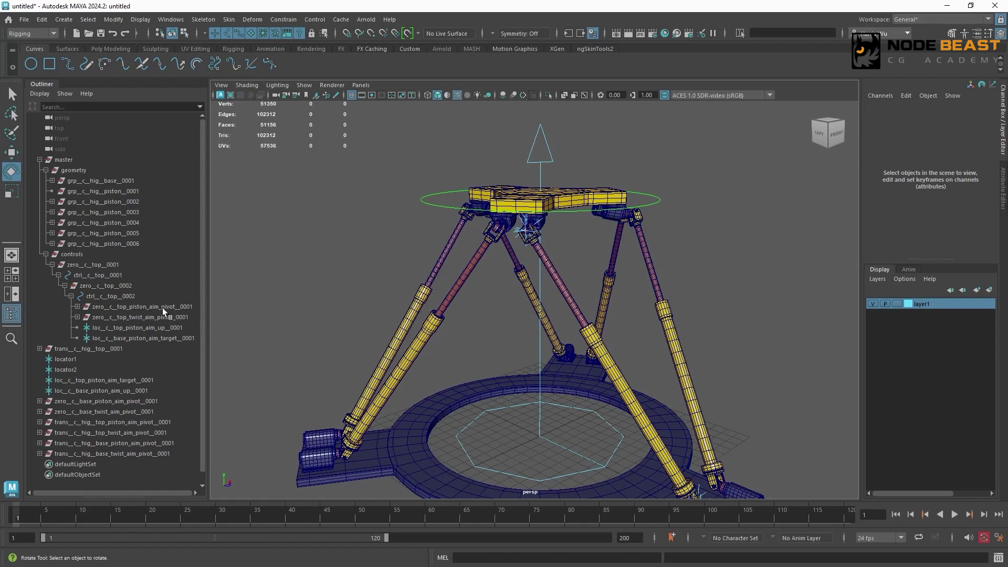
- Group the four top-side locator nodes under ctrl__c__top__0002 and name the group grp__c__top_piston_locs__0001
{"action": "left_click_drag", "start_coordinate": [162, 307], "coordinate": [157, 338]}
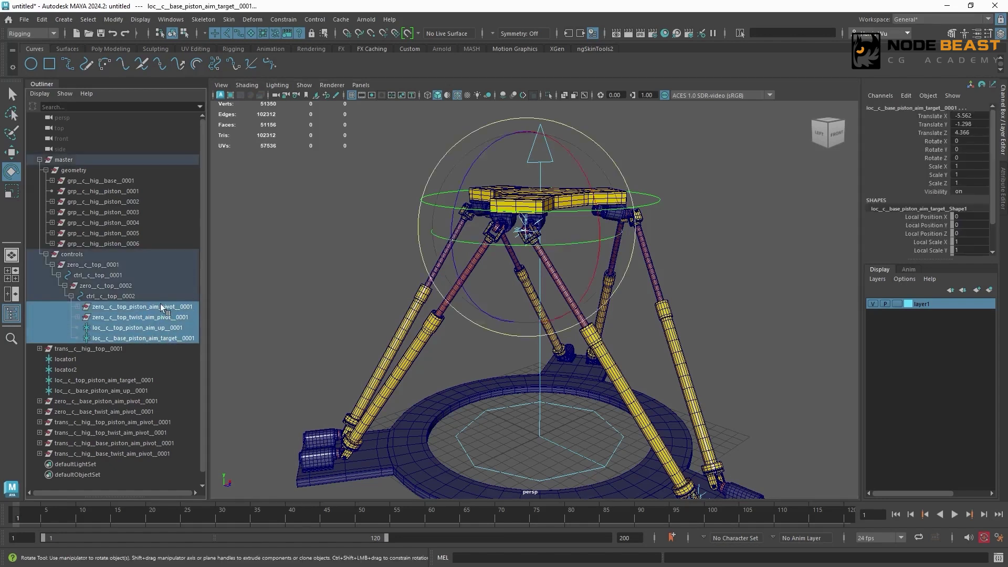
{"action": "key", "text": "ctrl+g"}
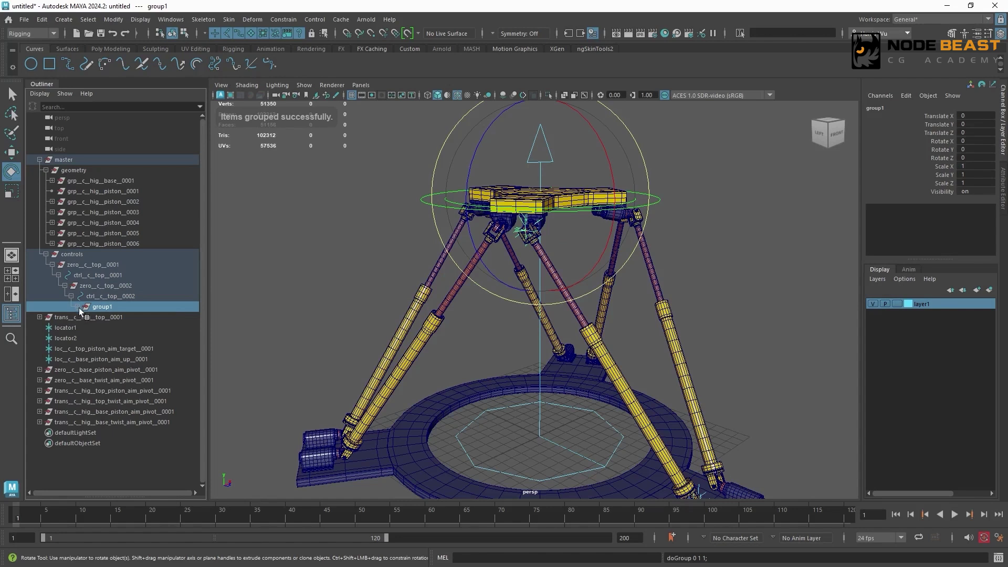
{"action": "left_click", "coordinate": [77, 306]}
{"action": "double_click", "coordinate": [119, 306]}
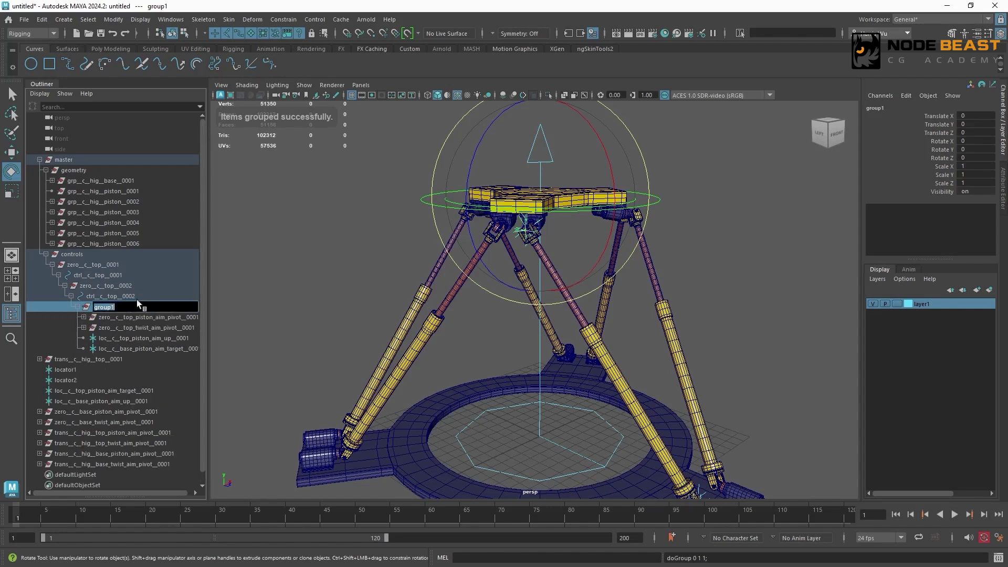
{"action": "type", "text": "grp__c_top_piston_locs__0001"}
{"action": "key", "text": "Return"}
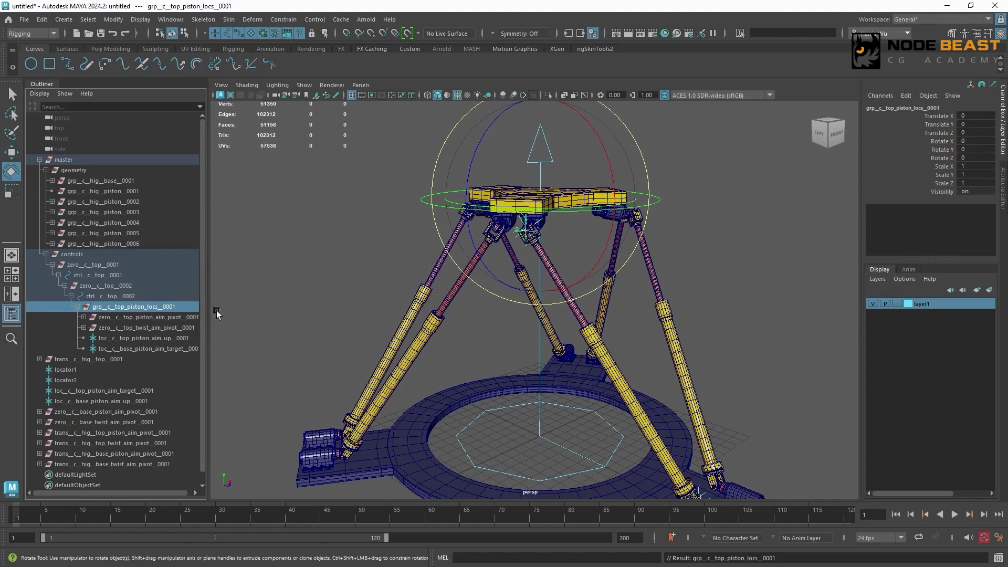
- Group the top piston aim target, base piston aim up and two zeroed base pivot groups as grp__c__base_piston_locs__0001
{"action": "left_click", "coordinate": [75, 308]}
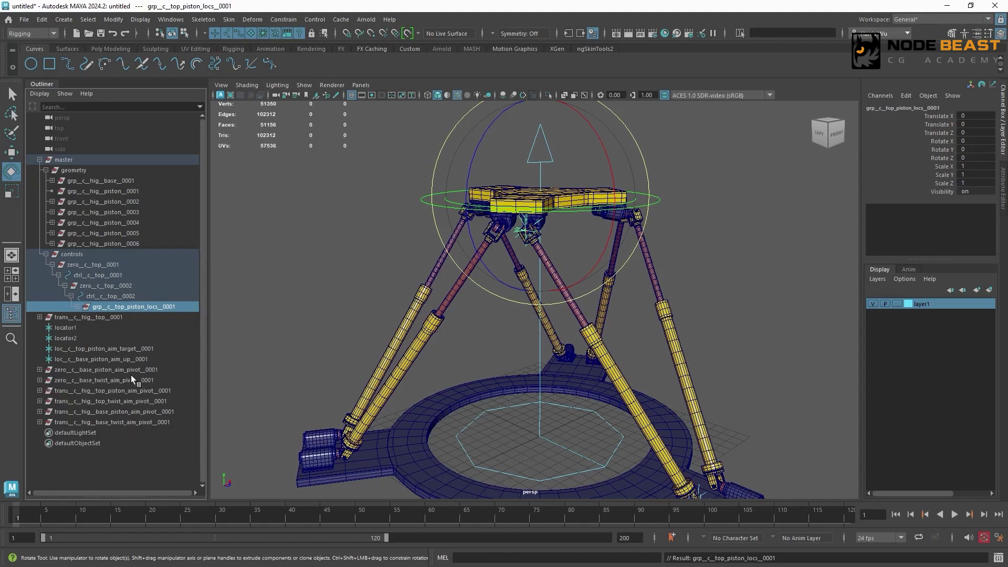
{"action": "left_click_drag", "start_coordinate": [130, 350], "coordinate": [133, 378]}
{"action": "key", "text": "ctrl+g"}
{"action": "type", "text": "grp_"}
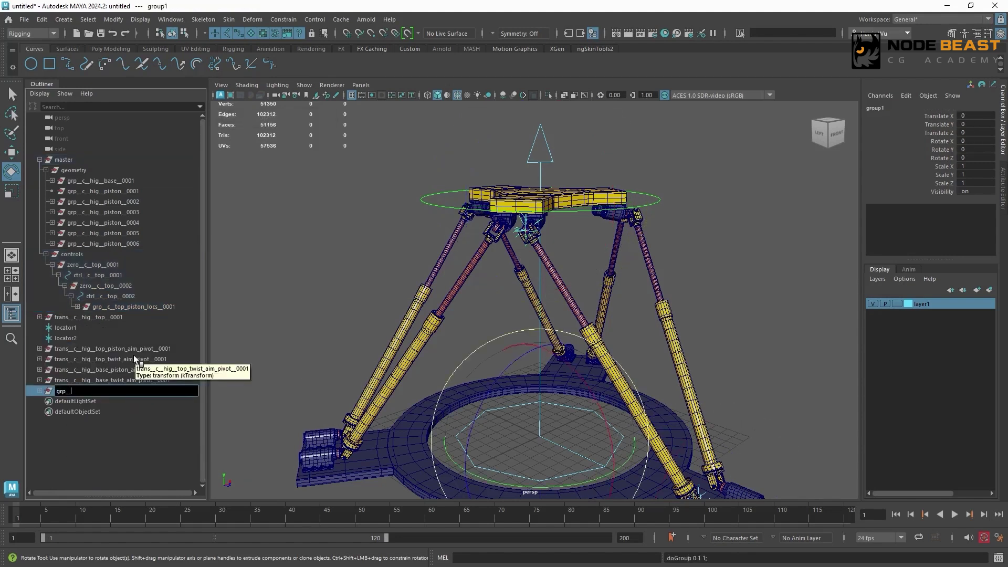
{"action": "type", "text": "_c__base_piston_locs__0001"}
{"action": "key", "text": "Return"}
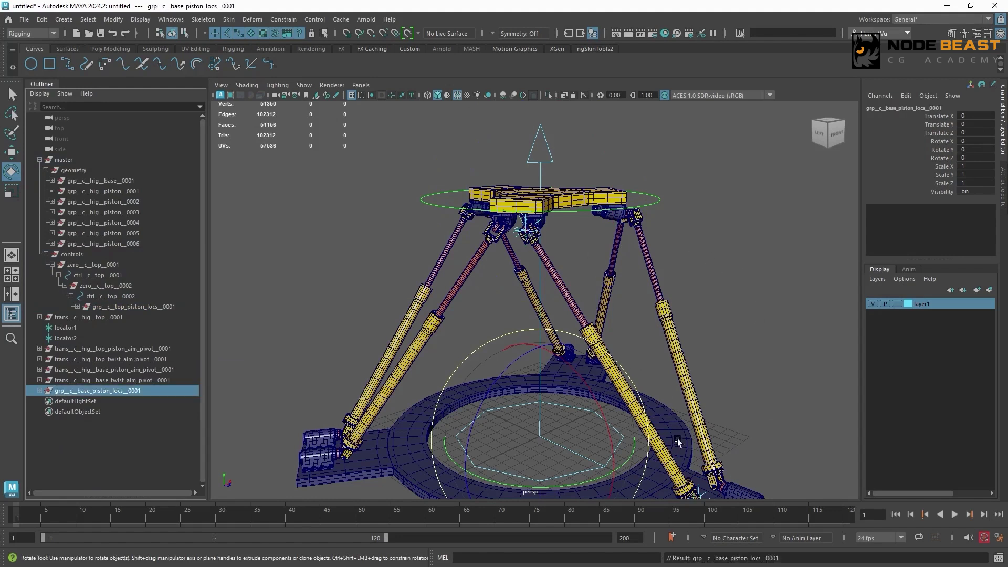
- Duplicate grp__c__top_piston_locs__0001 and mirror the copy to the opposite leg by setting its Scale X to -1
{"action": "left_click_drag", "start_coordinate": [678, 442], "coordinate": [678, 263], "text": "alt"}
{"action": "left_click", "coordinate": [645, 238]}
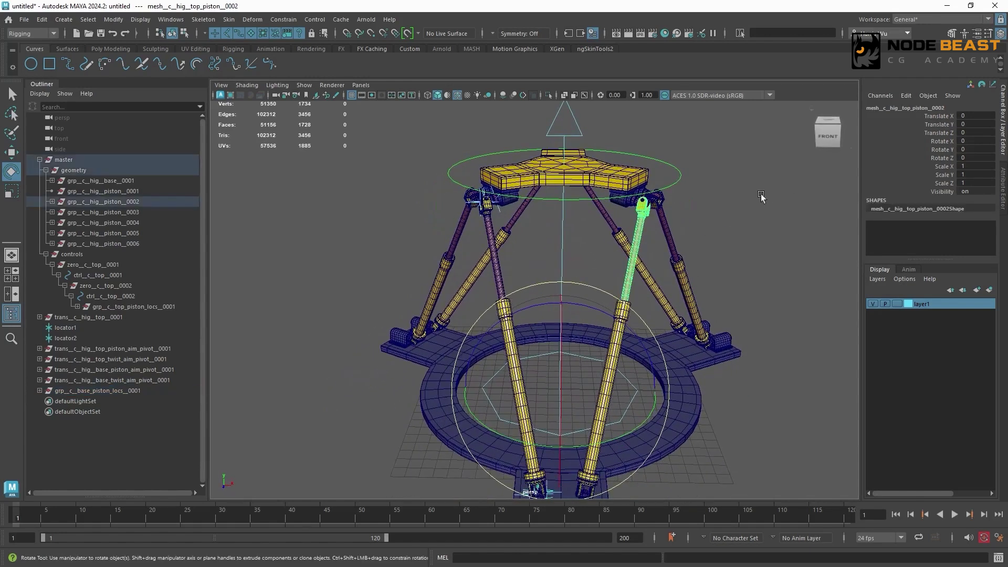
{"action": "left_click", "coordinate": [770, 203]}
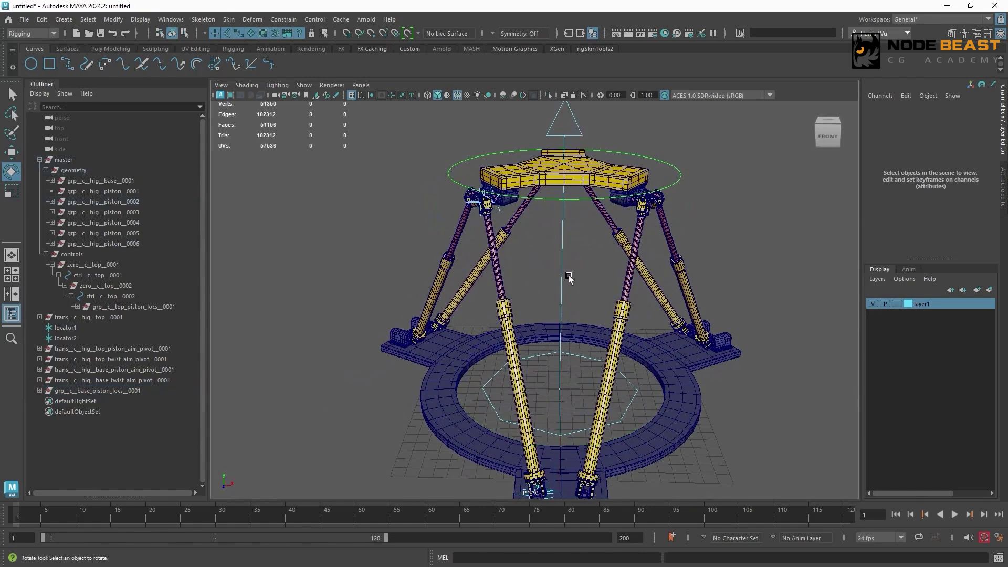
{"action": "left_click", "coordinate": [134, 306]}
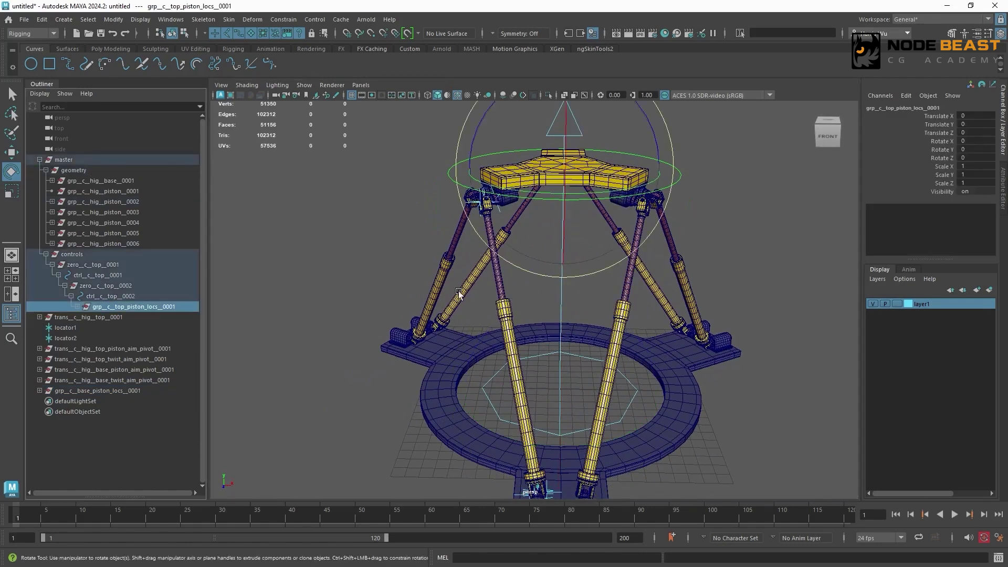
{"action": "key", "text": "ctrl+d"}
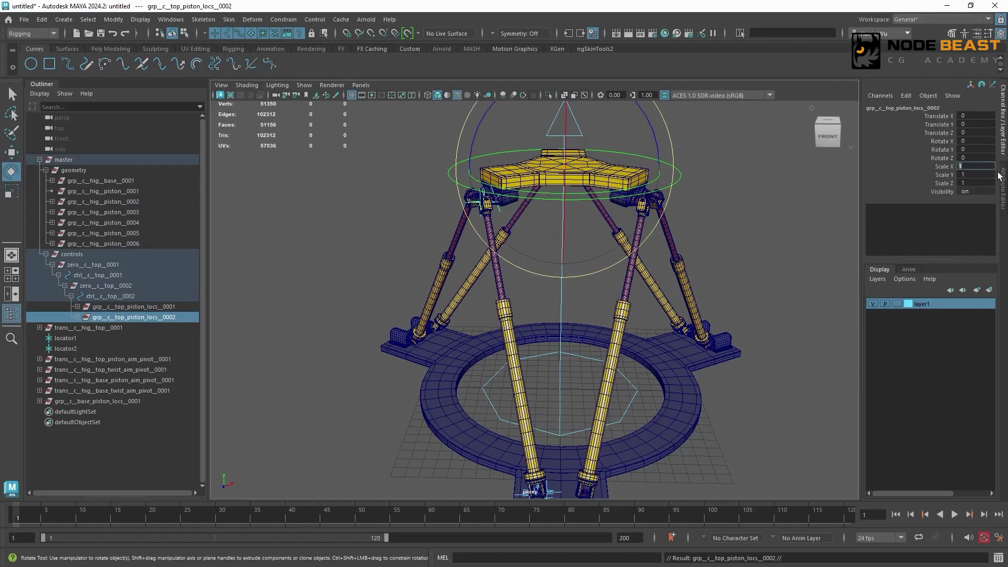
{"action": "key", "text": "Return"}
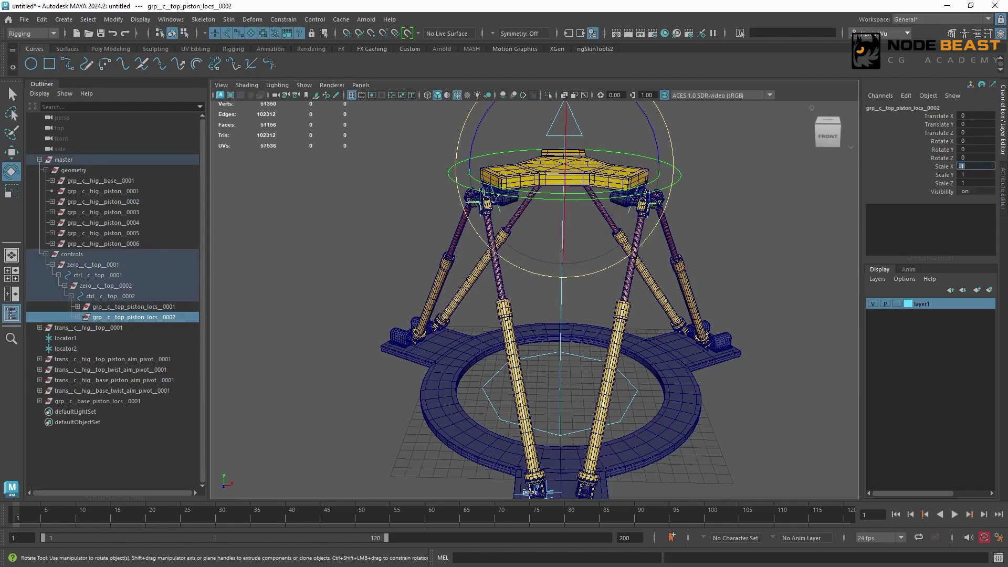
- Examine the placement of the mirrored top locators on the opposite leg's hinge, comparing them with the original side
{"action": "left_click_drag", "start_coordinate": [735, 245], "coordinate": [521, 290], "text": "alt"}
{"action": "right_click_drag", "start_coordinate": [521, 290], "coordinate": [789, 328], "text": "alt"}
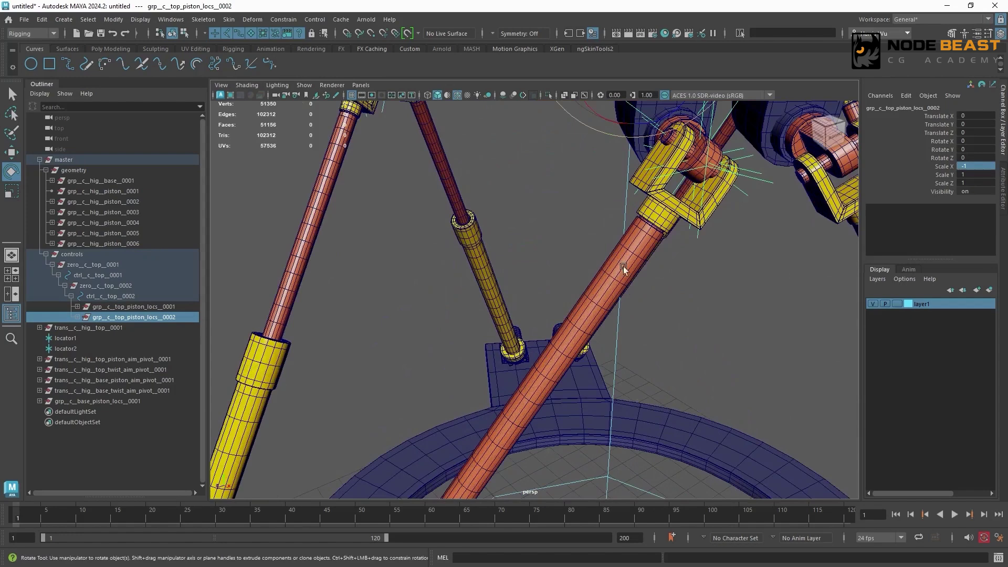
{"action": "middle_click_drag", "start_coordinate": [625, 268], "coordinate": [494, 388], "text": "alt"}
{"action": "right_click_drag", "start_coordinate": [494, 367], "coordinate": [640, 368], "text": "alt"}
{"action": "right_click_drag", "start_coordinate": [480, 284], "coordinate": [403, 259], "text": "alt"}
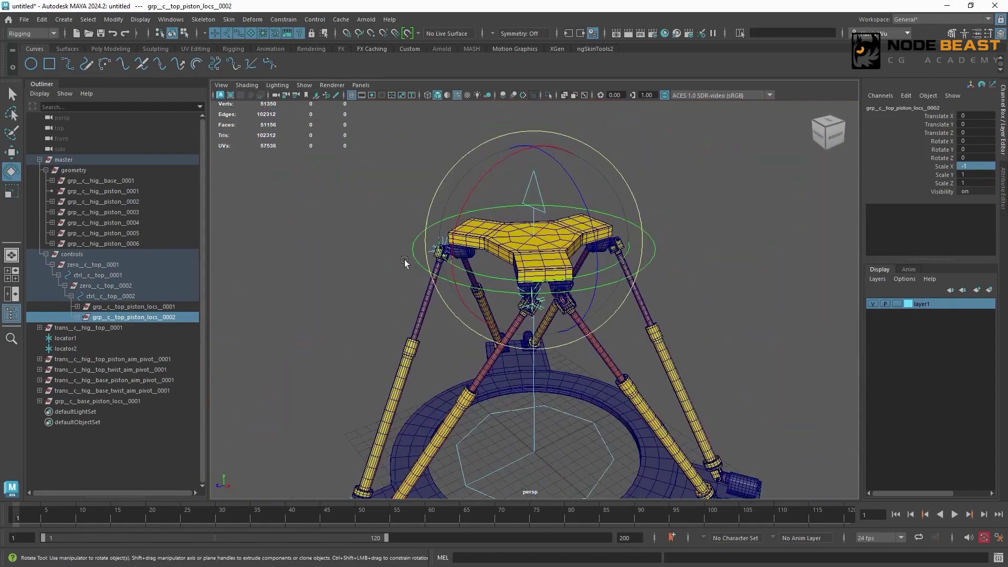
{"action": "left_click_drag", "start_coordinate": [573, 284], "coordinate": [632, 294], "text": "alt"}
{"action": "middle_click_drag", "start_coordinate": [586, 315], "coordinate": [582, 254], "text": "alt"}
{"action": "left_click_drag", "start_coordinate": [583, 254], "coordinate": [635, 270], "text": "alt"}
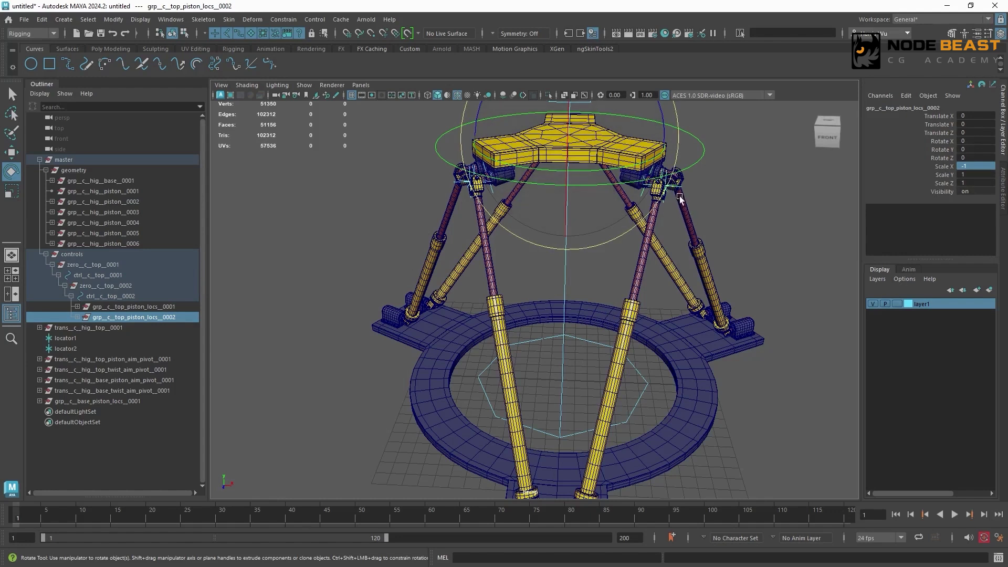
- Replace 0001 with 0002 in the names throughout the grp__c__top_piston_locs__0002 hierarchy
{"action": "left_click", "coordinate": [78, 317]}
{"action": "left_click_drag", "start_coordinate": [207, 311], "coordinate": [238, 312]}
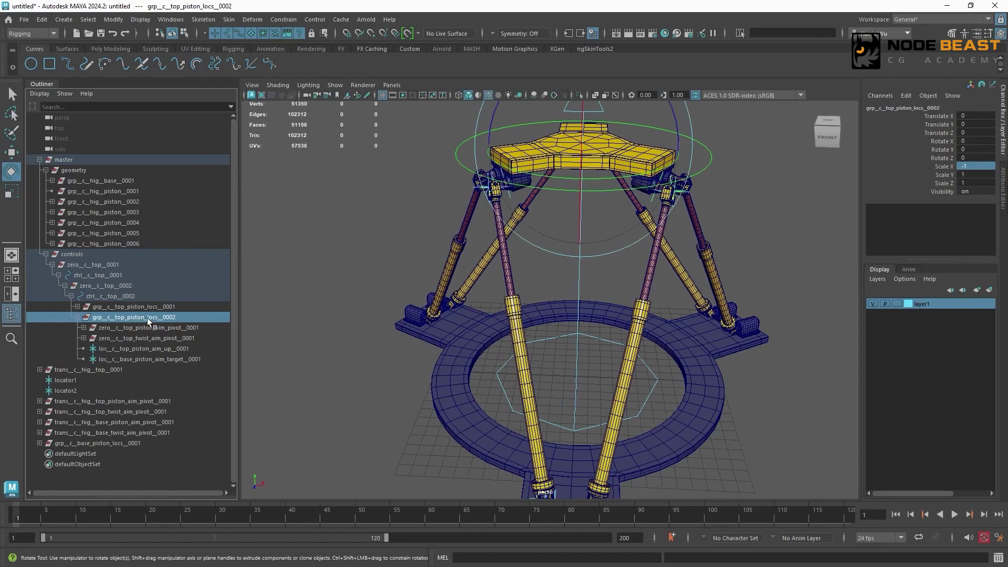
{"action": "left_click", "coordinate": [113, 19]}
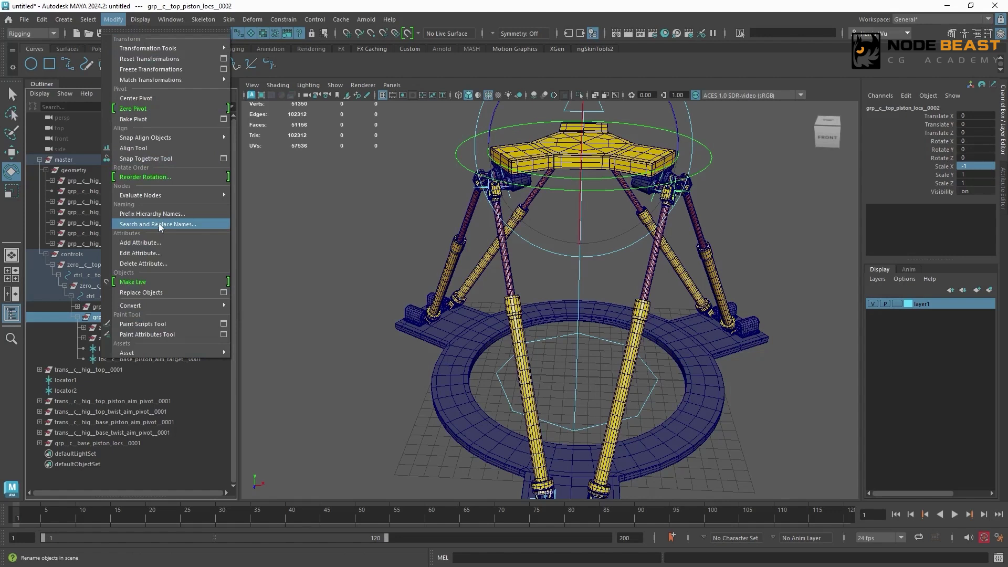
{"action": "left_click", "coordinate": [193, 225]}
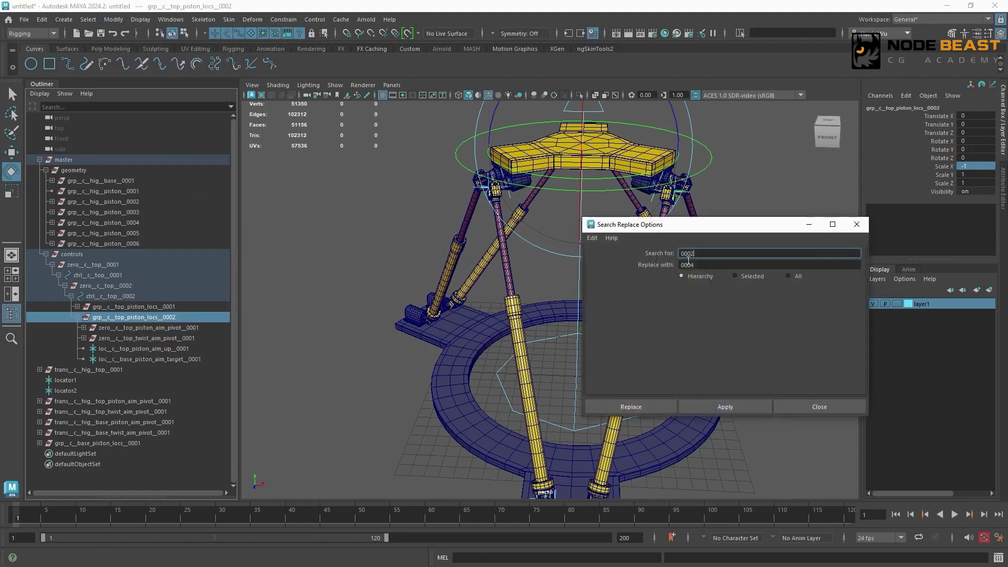
{"action": "left_click_drag", "start_coordinate": [689, 254], "coordinate": [644, 253]}
{"action": "type", "text": "0001"}
{"action": "double_click", "coordinate": [689, 265]}
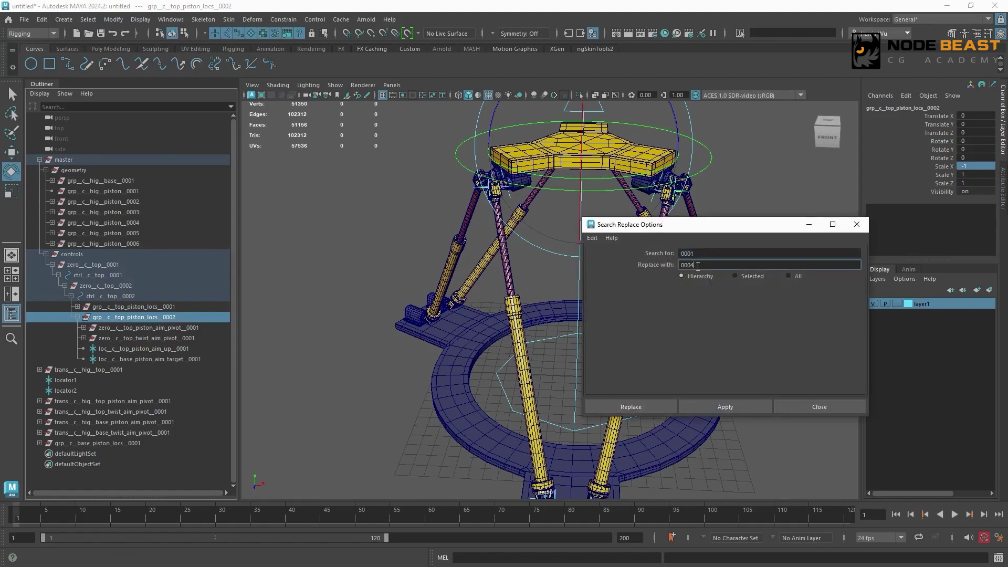
{"action": "type", "text": "0002"}
{"action": "left_click", "coordinate": [750, 410]}
{"action": "left_click", "coordinate": [805, 407]}
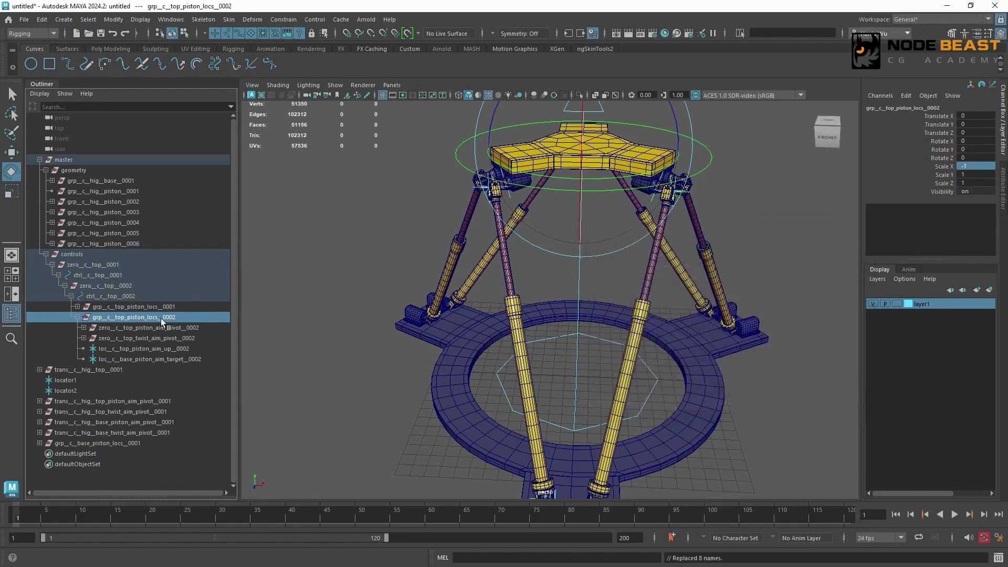
- Delete the aim constraints under loc__c__top_piston_aim_pivot__0002 and loc__c__top_twist_aim_pivot__0002
{"action": "left_click", "coordinate": [83, 328]}
{"action": "left_click", "coordinate": [90, 338]}
{"action": "left_click", "coordinate": [84, 359]}
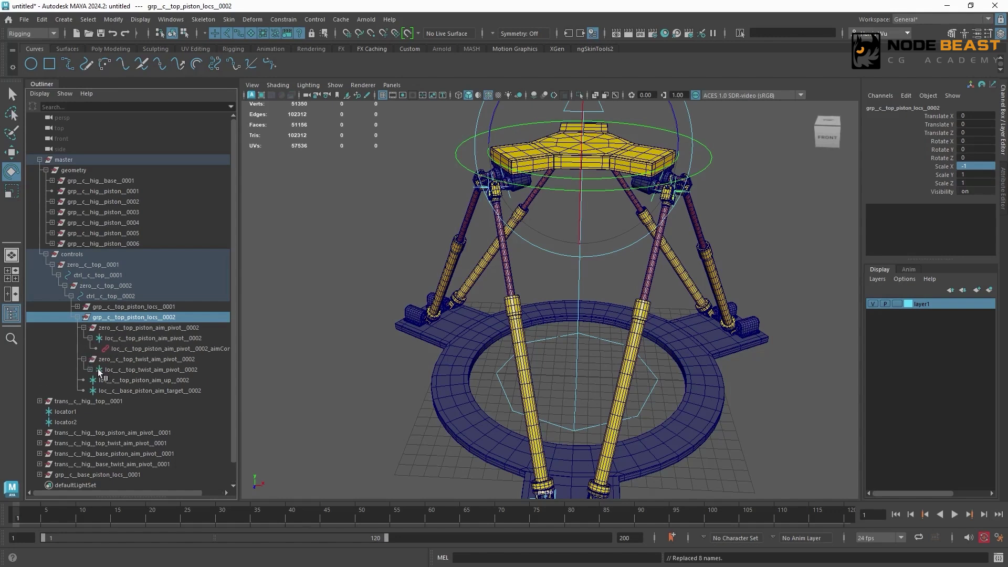
{"action": "left_click", "coordinate": [90, 370]}
{"action": "left_click", "coordinate": [152, 349]}
{"action": "left_click", "coordinate": [153, 380], "text": "ctrl"}
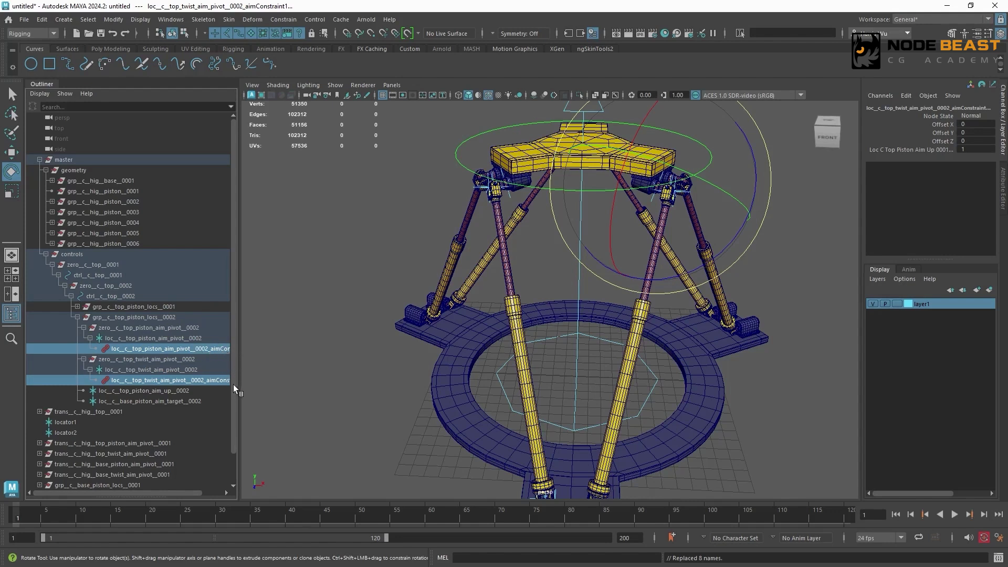
{"action": "key", "text": "Delete"}
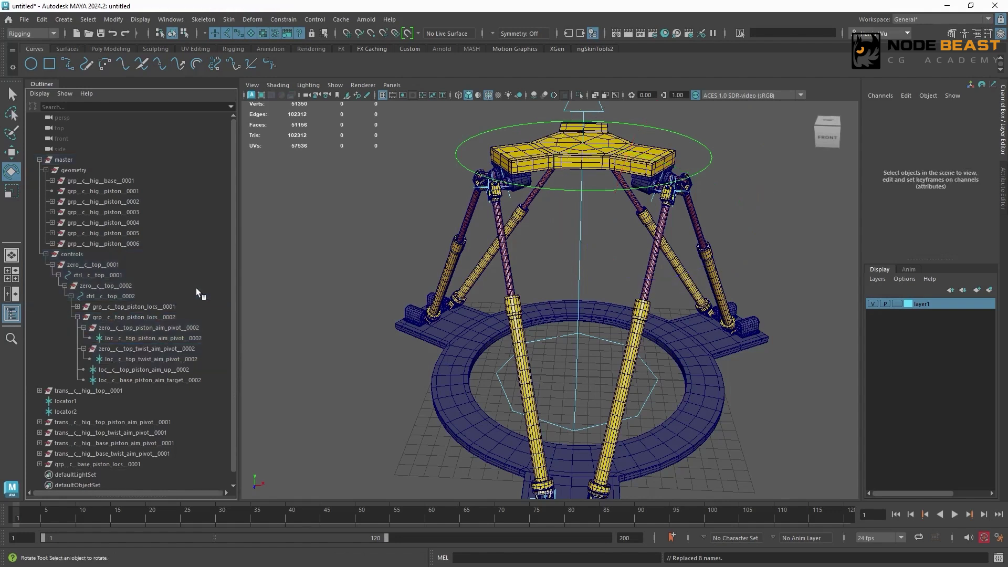
- Unparent the four child nodes of grp__c__top_piston_locs__0002 to the world and set their Scale Y and Scale Z to 1
{"action": "left_click", "coordinate": [83, 328]}
{"action": "left_click", "coordinate": [84, 338]}
{"action": "left_click_drag", "start_coordinate": [183, 327], "coordinate": [196, 359]}
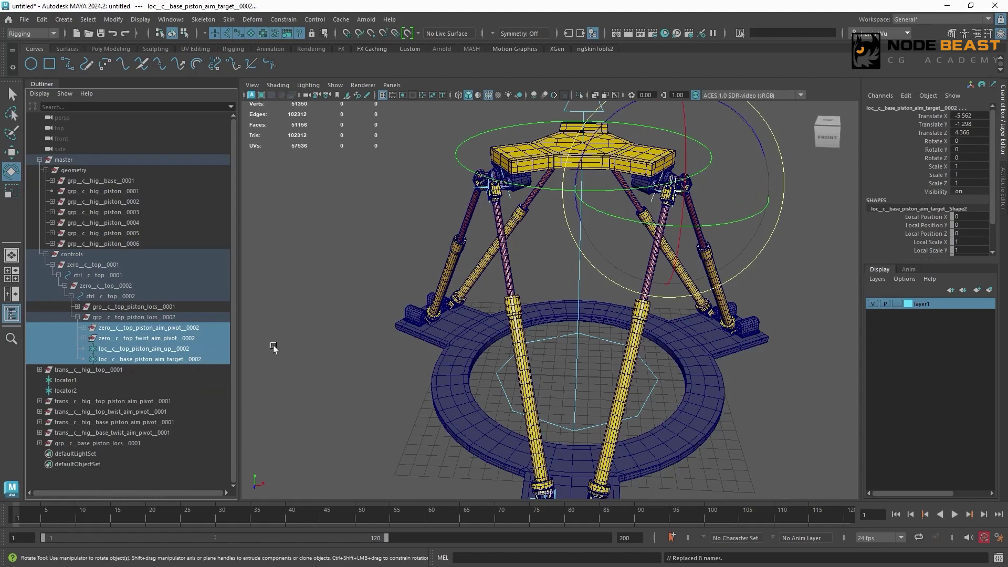
{"action": "key", "text": "shift+p"}
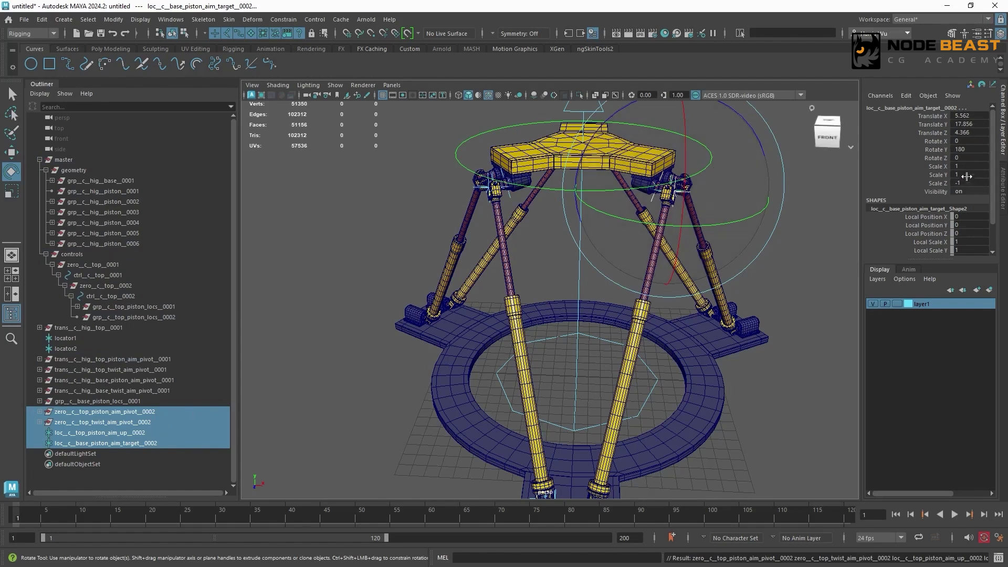
{"action": "left_click_drag", "start_coordinate": [974, 175], "coordinate": [978, 181]}
{"action": "type", "text": "1"}
{"action": "key", "text": "Return"}
{"action": "key", "text": "r"}
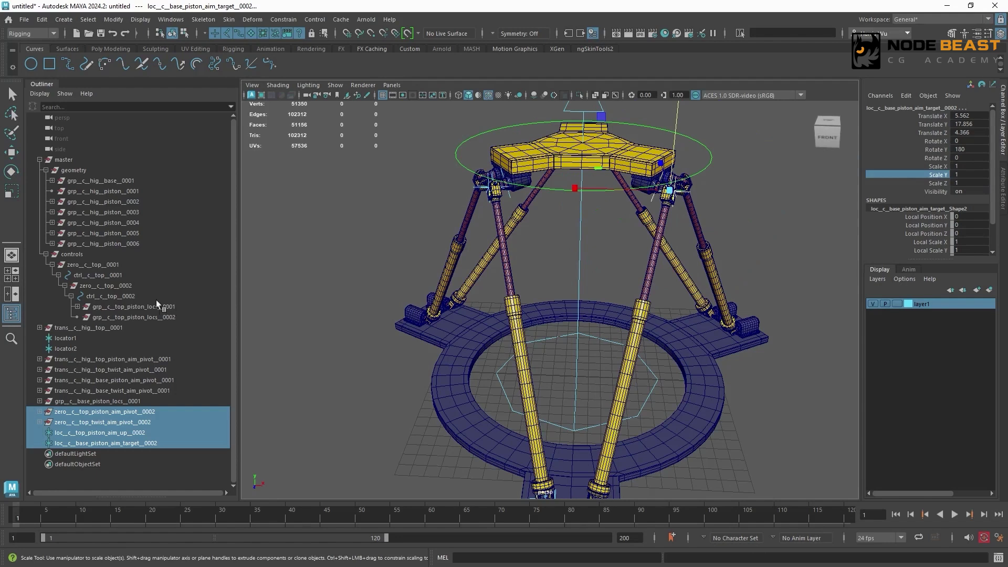
- Set Scale X of grp__c__top_piston_locs__0002 to 1 and parent the four unparented 0002 top nodes back under it
{"action": "left_click", "coordinate": [172, 316]}
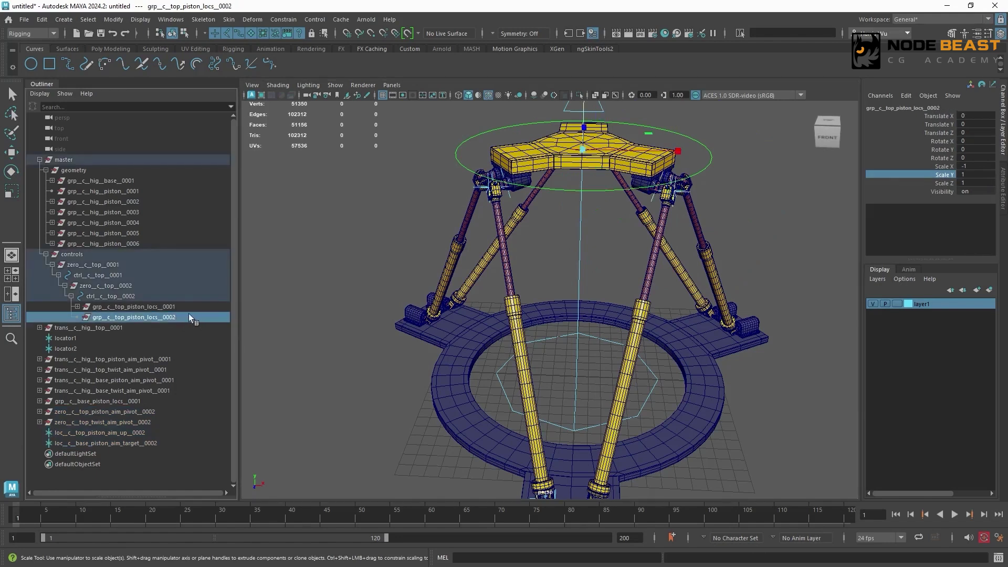
{"action": "left_click", "coordinate": [965, 166]}
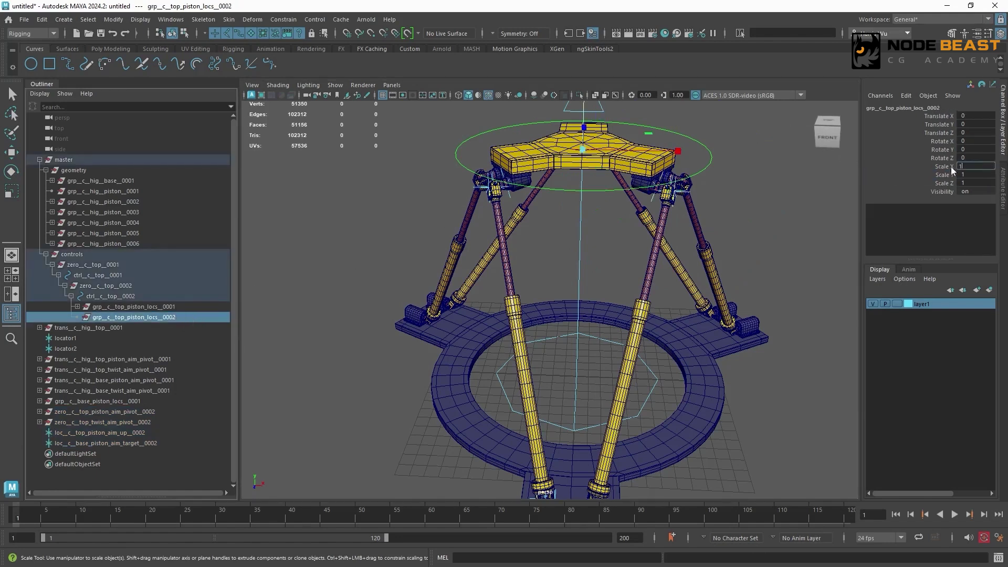
{"action": "left_click", "coordinate": [944, 167]}
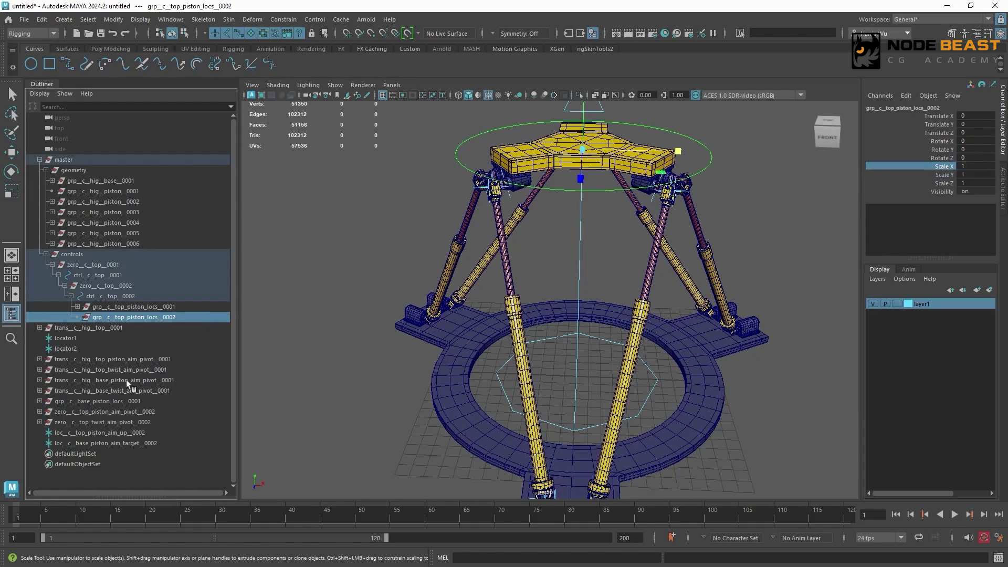
{"action": "left_click_drag", "start_coordinate": [120, 412], "coordinate": [115, 443]}
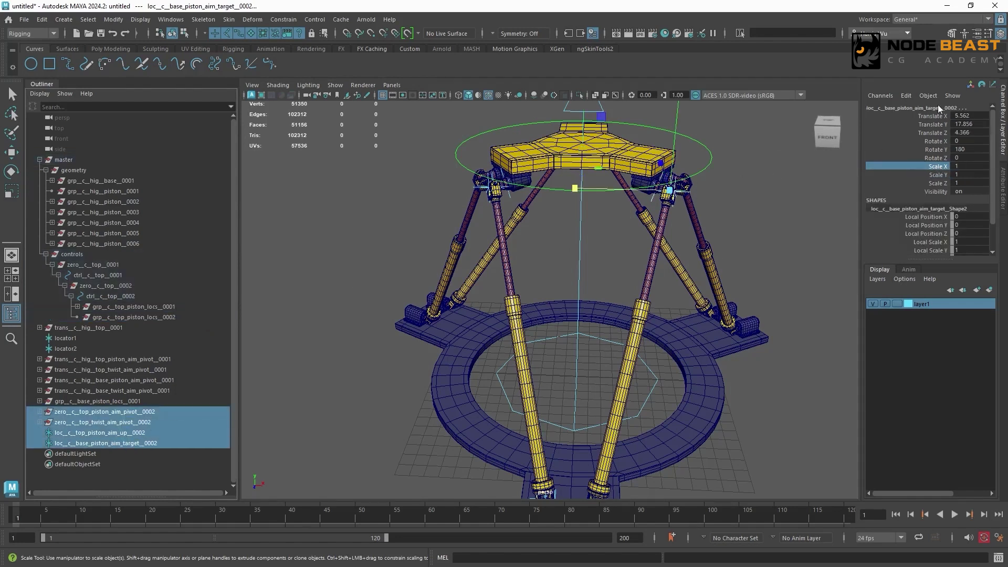
{"action": "key", "text": "f"}
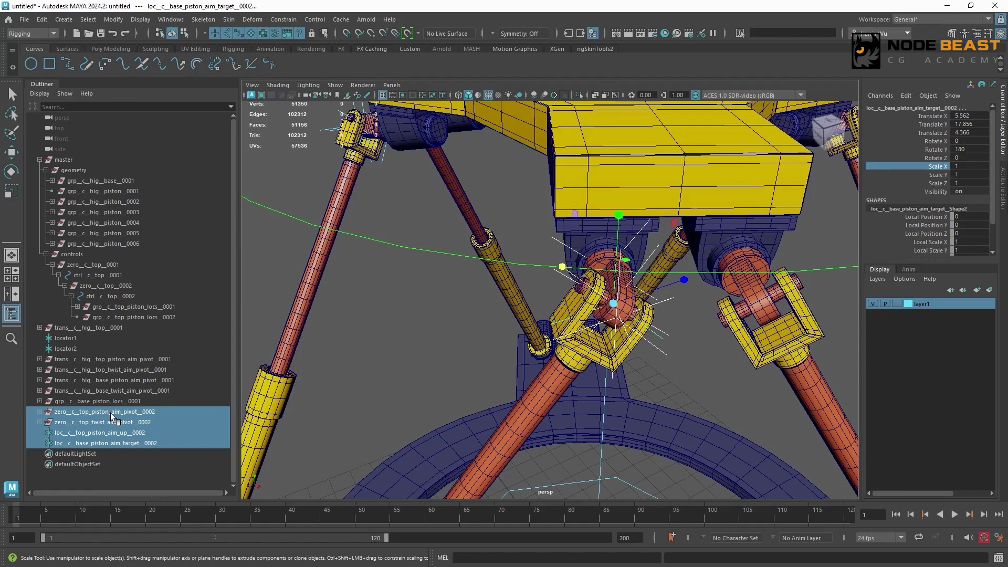
{"action": "middle_click_drag", "start_coordinate": [112, 414], "coordinate": [136, 317]}
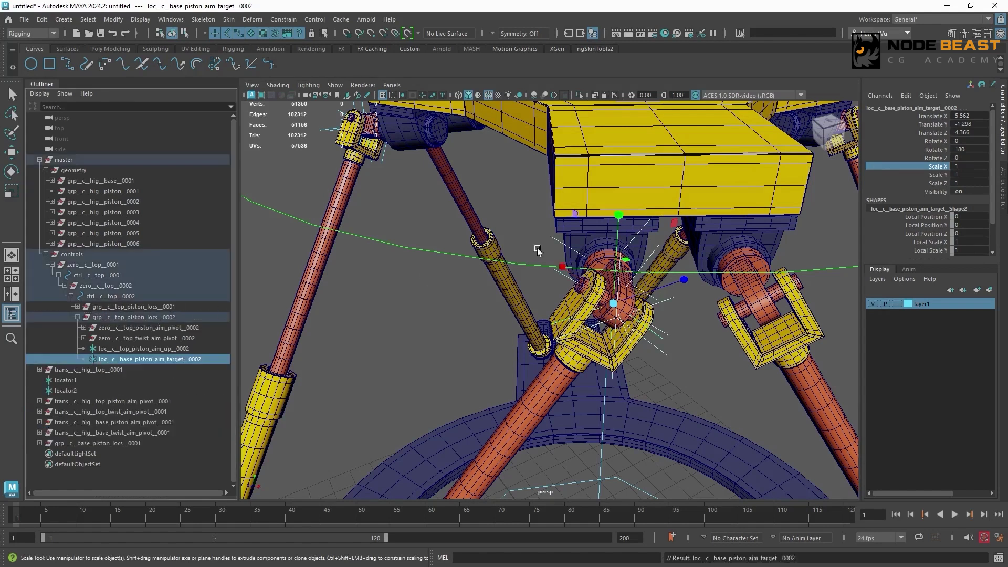
- Duplicate grp__c__base_piston_locs__0001 and mirror the copy by setting its Scale X to -1
{"action": "right_click_drag", "start_coordinate": [591, 256], "coordinate": [525, 257], "text": "alt"}
{"action": "left_click_drag", "start_coordinate": [562, 307], "coordinate": [629, 281], "text": "alt"}
{"action": "middle_click_drag", "start_coordinate": [629, 281], "coordinate": [547, 231], "text": "alt"}
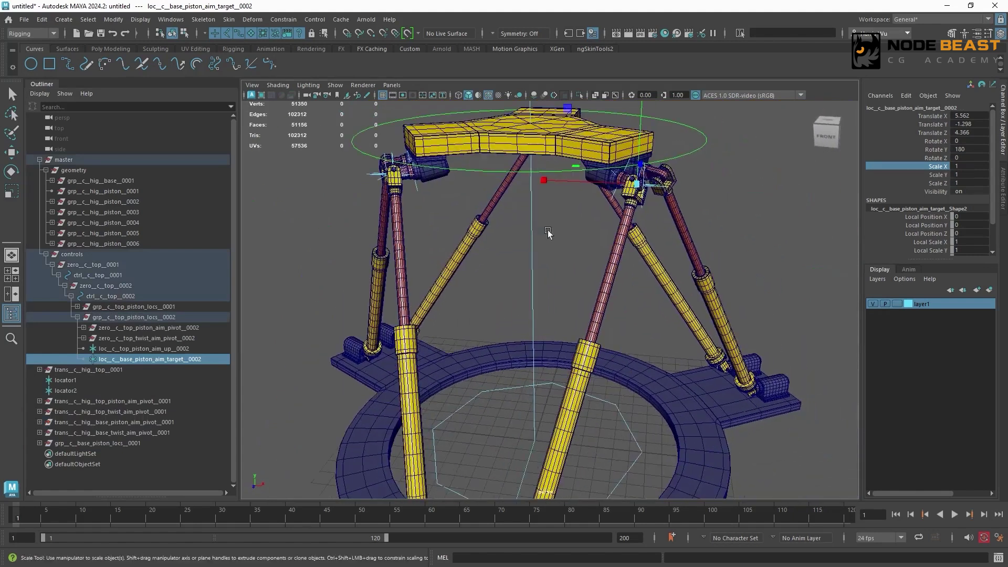
{"action": "left_click_drag", "start_coordinate": [635, 235], "coordinate": [577, 247], "text": "alt"}
{"action": "key", "text": "r"}
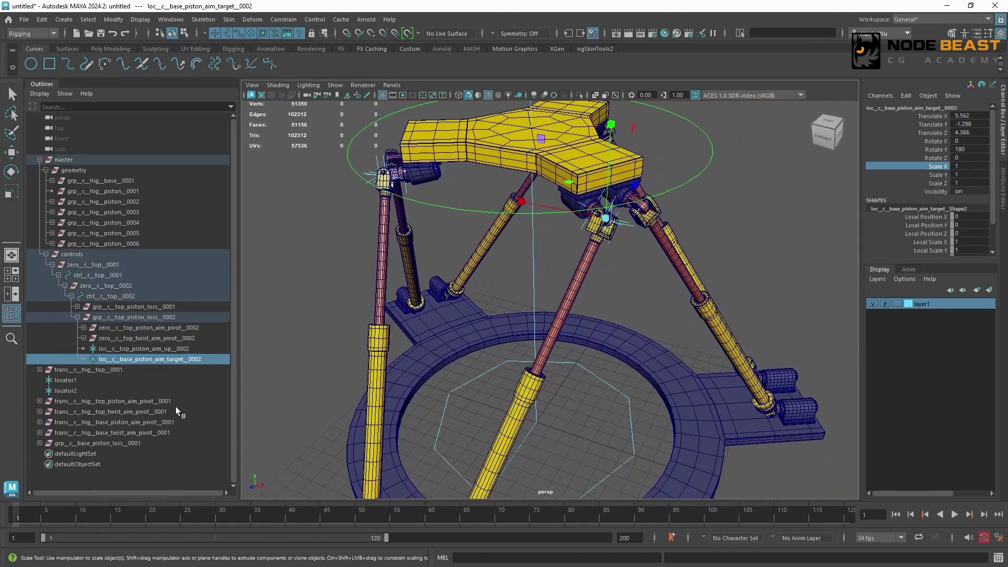
{"action": "left_click", "coordinate": [115, 443]}
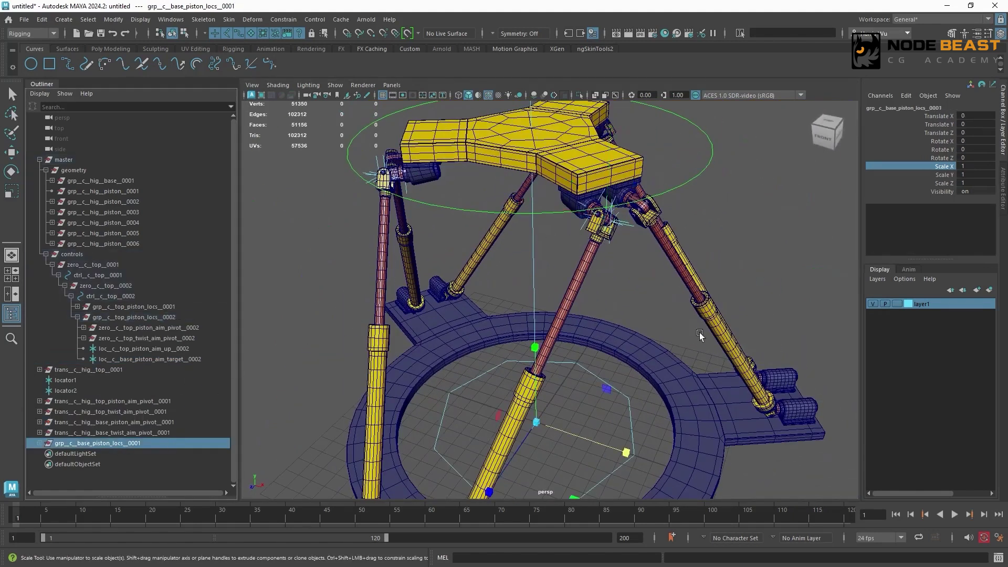
{"action": "key", "text": "f"}
{"action": "left_click_drag", "start_coordinate": [584, 335], "coordinate": [612, 304], "text": "alt"}
{"action": "middle_click_drag", "start_coordinate": [611, 304], "coordinate": [587, 219], "text": "alt"}
{"action": "key", "text": "ctrl+d"}
{"action": "left_click", "coordinate": [975, 167]}
{"action": "type", "text": "-1"}
{"action": "key", "text": "Return"}
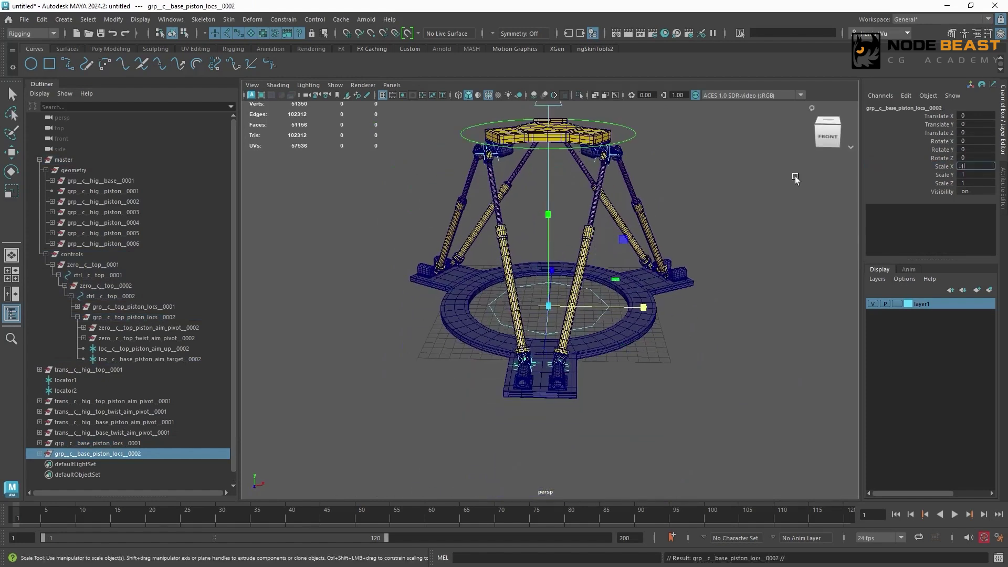
- Replace 0001 with 0002 in the names throughout the grp__c__base_piston_locs__0002 hierarchy
{"action": "left_click", "coordinate": [113, 19]}
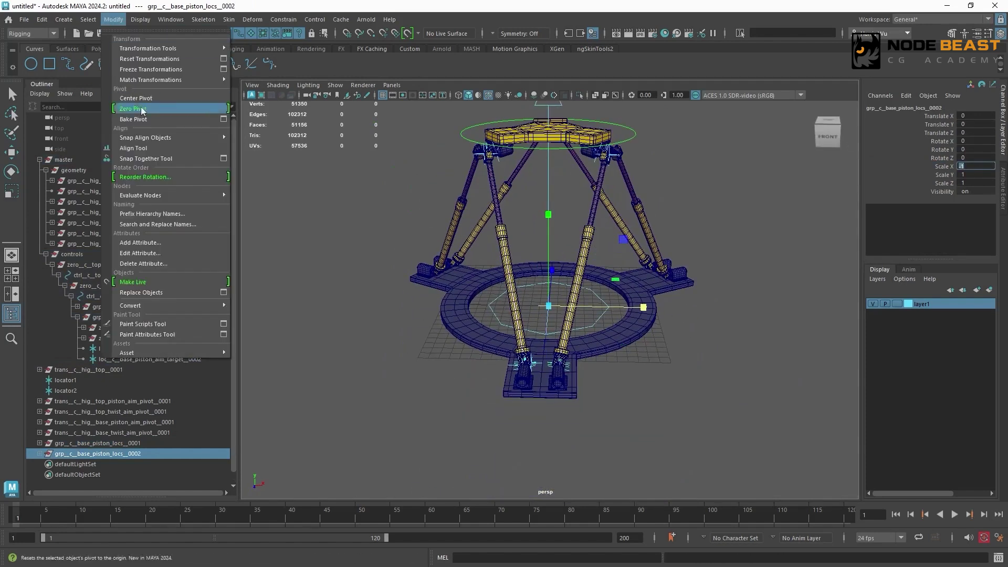
{"action": "left_click", "coordinate": [174, 225]}
{"action": "left_click", "coordinate": [733, 404]}
{"action": "left_click", "coordinate": [796, 406]}
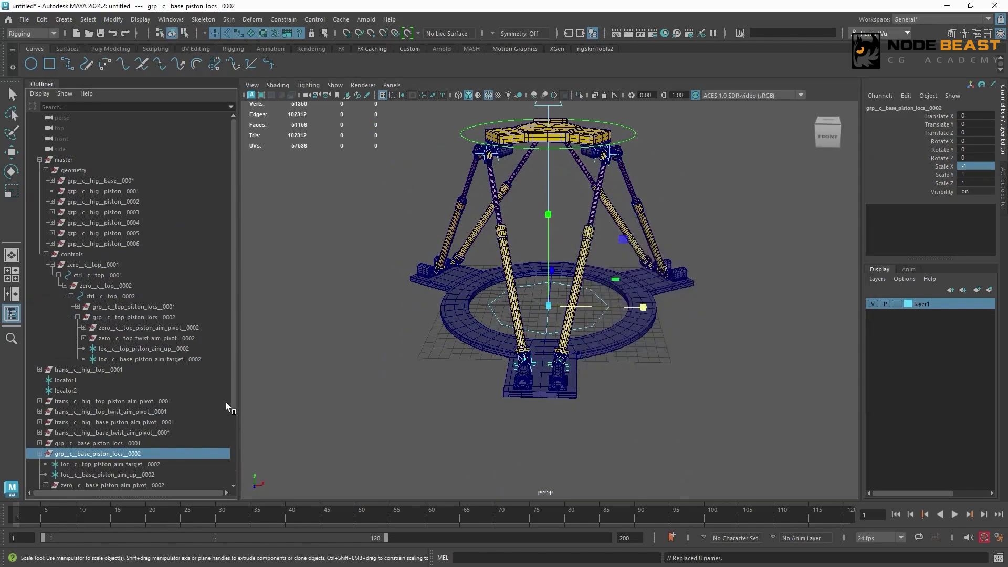
- Delete the aim constraints under loc__c__base_piston_aim_pivot__0002 and loc__c__base_twist_aim_pivot__0002
{"action": "scroll", "coordinate": [226, 402], "scroll_direction": "down", "scroll_amount": 3}
{"action": "left_click", "coordinate": [161, 422]}
{"action": "left_click", "coordinate": [176, 454], "text": "ctrl"}
{"action": "key", "text": "e"}
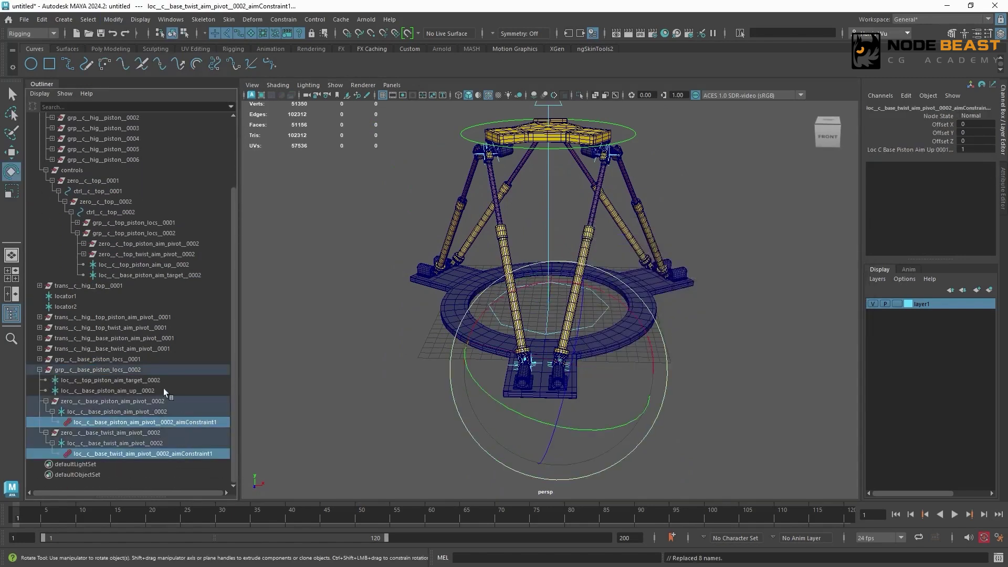
{"action": "key", "text": "Delete"}
- Unparent the four 0002 base nodes, set Scale X of grp__c__base_piston_locs__0002 to 1, and parent them back under it
{"action": "left_click_drag", "start_coordinate": [50, 422], "coordinate": [91, 453]}
{"action": "key", "text": "shift+p"}
{"action": "left_click", "coordinate": [100, 412]}
{"action": "left_click", "coordinate": [972, 166]}
{"action": "type", "text": "1"}
{"action": "key", "text": "Return"}
{"action": "middle_click_drag", "start_coordinate": [62, 422], "coordinate": [63, 412]}
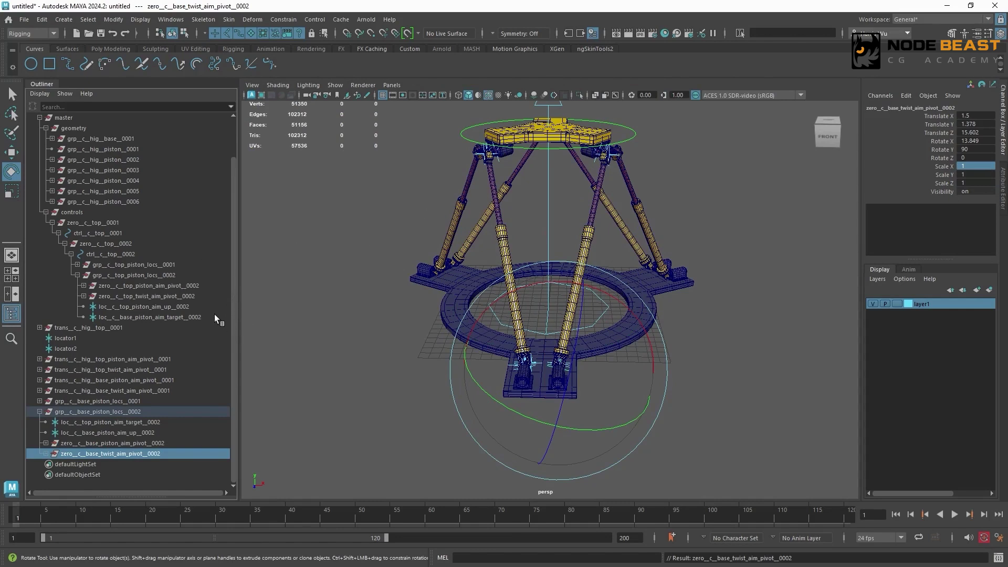
- Aim-constrain loc__c__top_piston_aim_pivot__0002 to loc__c__top_piston_aim_target__0002 with loc__c__top_piston_aim_up__0002 as world up object
{"action": "double_click", "coordinate": [194, 307]}
{"action": "key", "text": "ctrl+c"}
{"action": "left_click", "coordinate": [181, 421]}
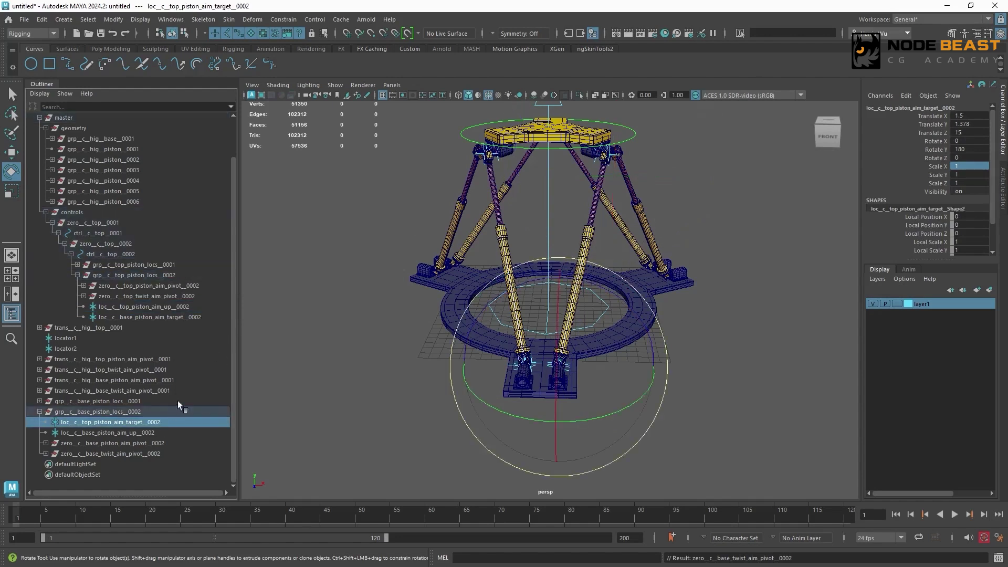
{"action": "left_click", "coordinate": [83, 285]}
{"action": "left_click", "coordinate": [131, 296], "text": "ctrl"}
{"action": "left_click", "coordinate": [284, 18]}
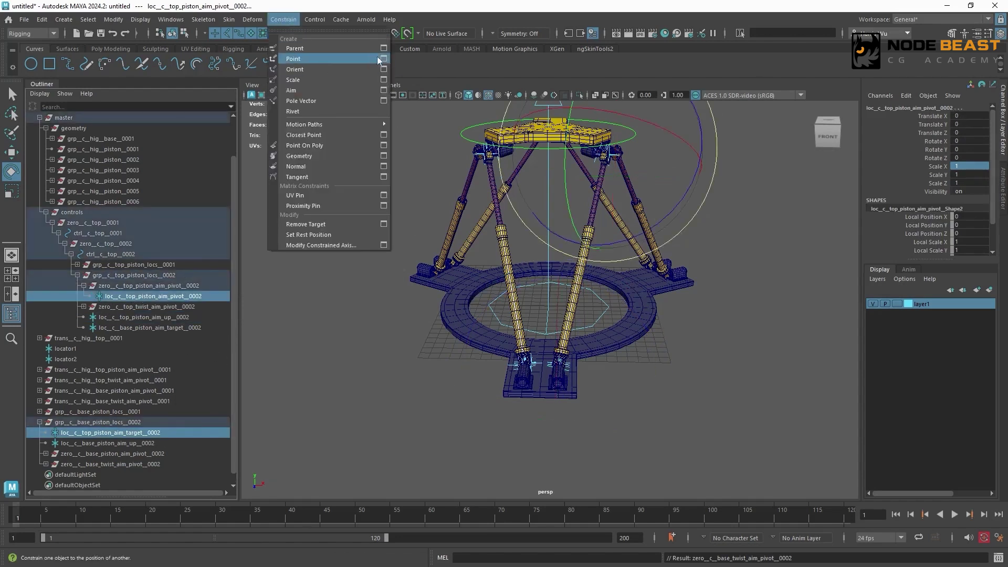
{"action": "left_click", "coordinate": [386, 88]}
{"action": "double_click", "coordinate": [740, 343]}
{"action": "key", "text": "ctrl+v"}
{"action": "left_click", "coordinate": [715, 407]}
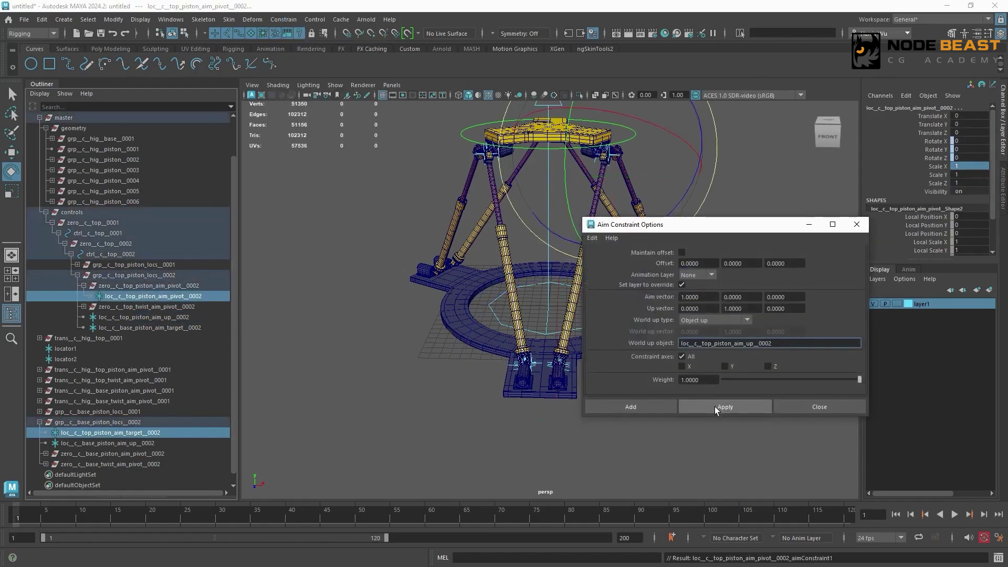
- Aim-constrain loc__c__top_twist_aim_pivot__0002 to loc__c__top_piston_aim_up__0002 with loc__c__top_piston_aim_target__0002 as world up object
{"action": "double_click", "coordinate": [150, 433]}
{"action": "left_click", "coordinate": [157, 317]}
{"action": "left_click", "coordinate": [84, 307]}
{"action": "left_click", "coordinate": [141, 317], "text": "ctrl"}
{"action": "left_click_drag", "start_coordinate": [788, 344], "coordinate": [635, 346]}
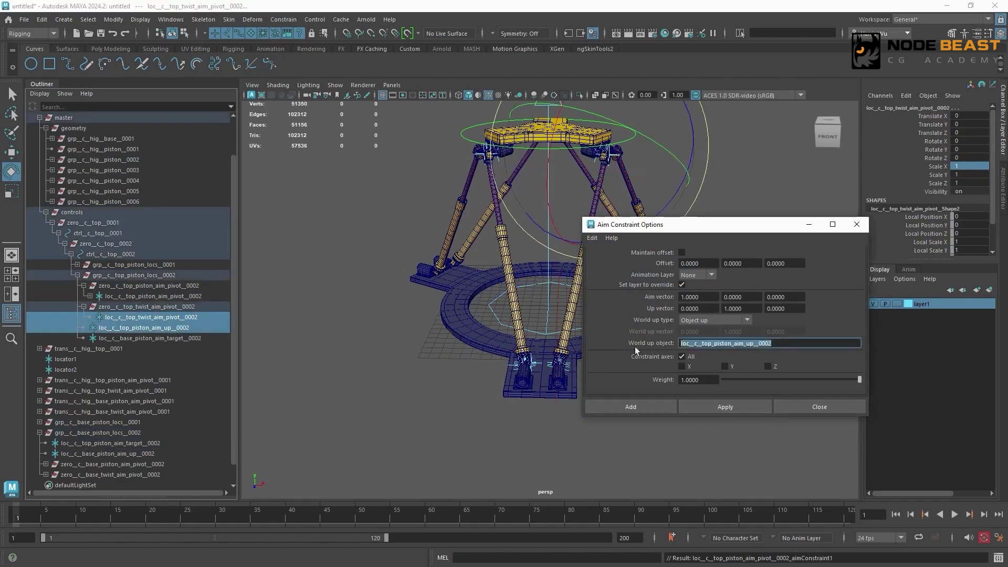
{"action": "type", "text": "loc__c__top_piston_aim_target__0002"}
{"action": "left_click", "coordinate": [732, 403]}
- Aim-constrain loc__c__base_piston_aim_pivot__0002 to loc__c__base_piston_aim_target__0002 with loc__c__base_piston_aim_up__0002 as world up object
{"action": "double_click", "coordinate": [158, 455]}
{"action": "key", "text": "ctrl+c"}
{"action": "left_click", "coordinate": [195, 339]}
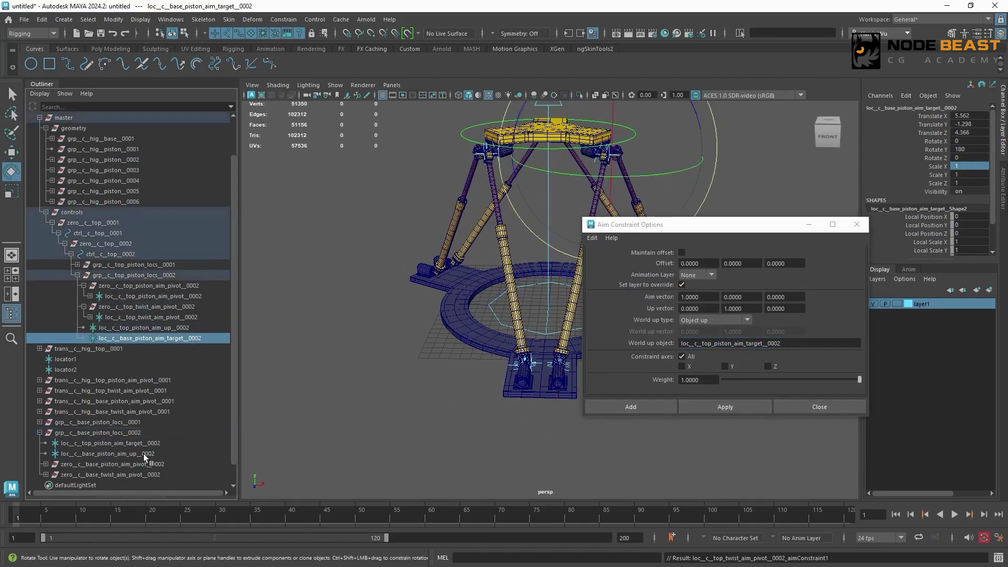
{"action": "left_click", "coordinate": [46, 464]}
{"action": "left_click", "coordinate": [116, 474], "text": "ctrl"}
{"action": "left_click_drag", "start_coordinate": [787, 344], "coordinate": [656, 343]}
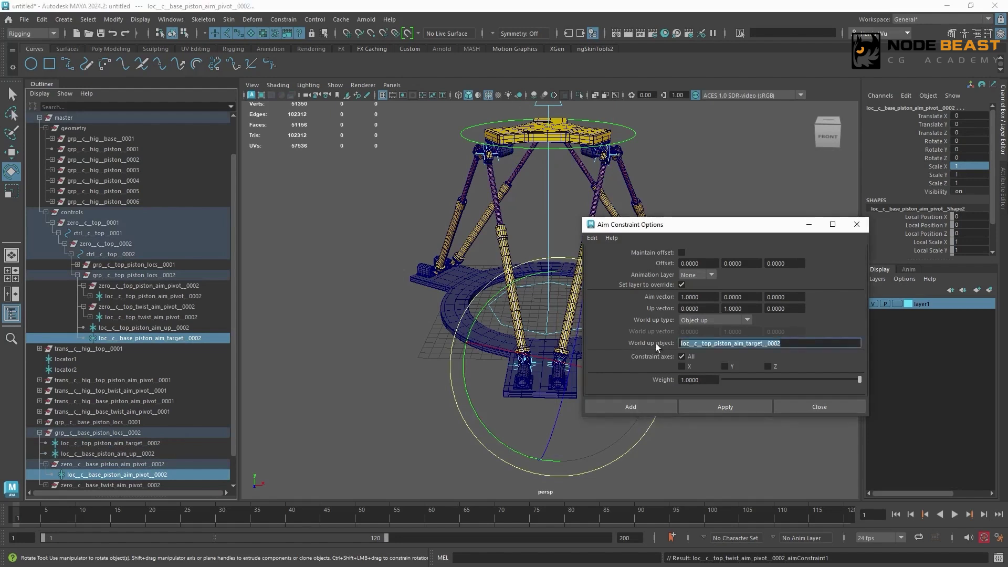
{"action": "key", "text": "ctrl+v"}
{"action": "left_click", "coordinate": [735, 406]}
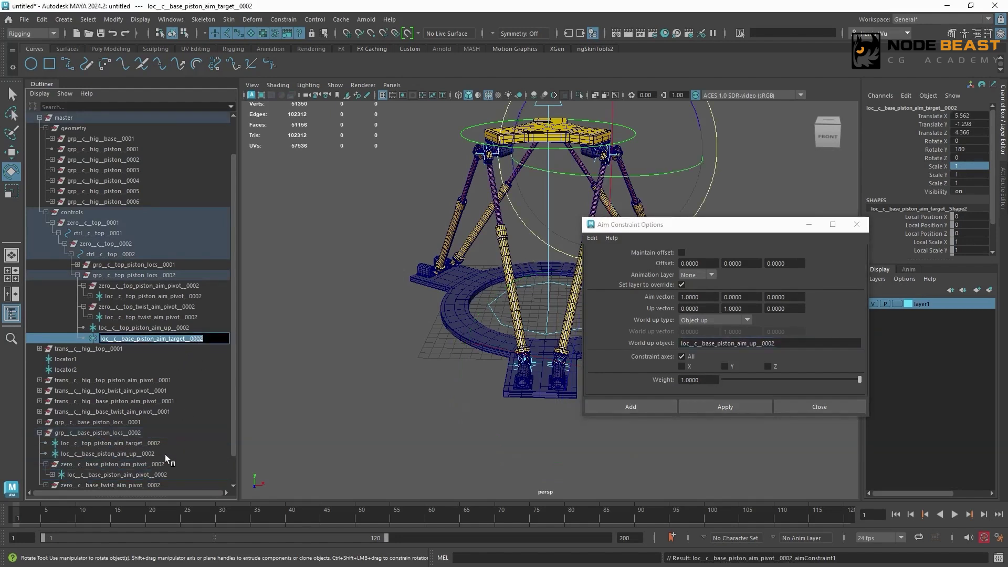
- Aim-constrain loc__c__base_twist_aim_pivot__0002 to loc__c__base_piston_aim_up__0002 with loc__c__base_piston_aim_target__0002 as world up object
{"action": "left_click", "coordinate": [150, 454]}
{"action": "scroll", "coordinate": [47, 457], "scroll_direction": "down", "scroll_amount": 1}
{"action": "left_click", "coordinate": [47, 454]}
{"action": "left_click", "coordinate": [103, 465], "text": "ctrl"}
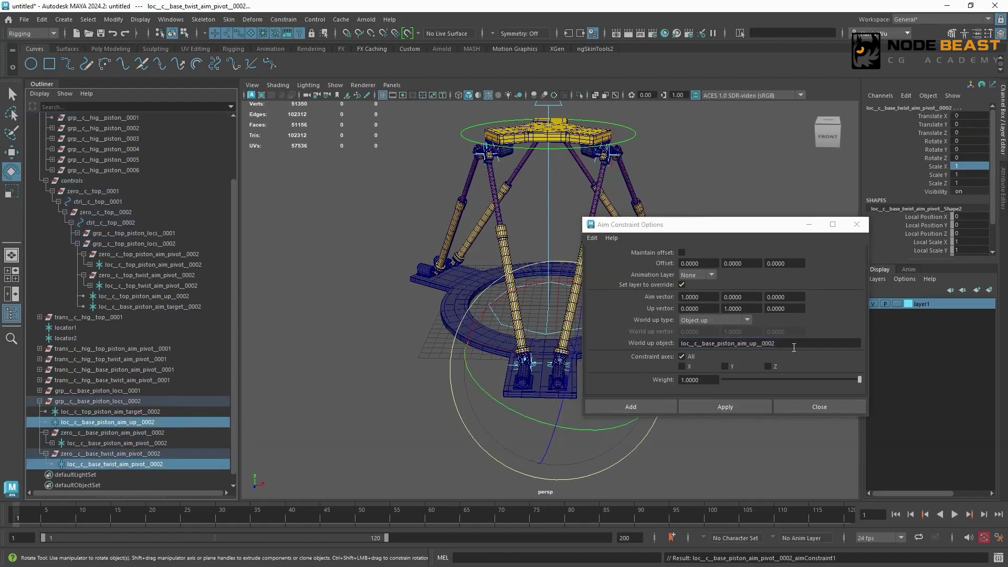
{"action": "left_click_drag", "start_coordinate": [792, 346], "coordinate": [669, 359]}
{"action": "type", "text": "loc__c__base_piston_aim_target__0002"}
{"action": "left_click", "coordinate": [743, 403]}
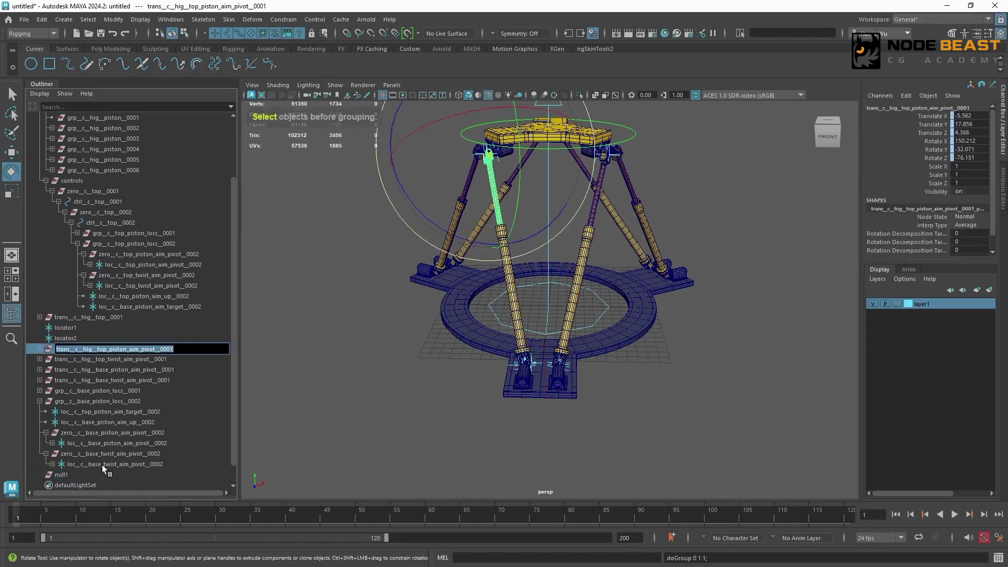
- Create three empty groups at the scene root with nothing selected
{"action": "left_click", "coordinate": [259, 385]}
{"action": "key", "text": "ctrl+g"}
{"action": "key", "text": "ctrl+g"}
{"action": "key", "text": "ctrl+g"}
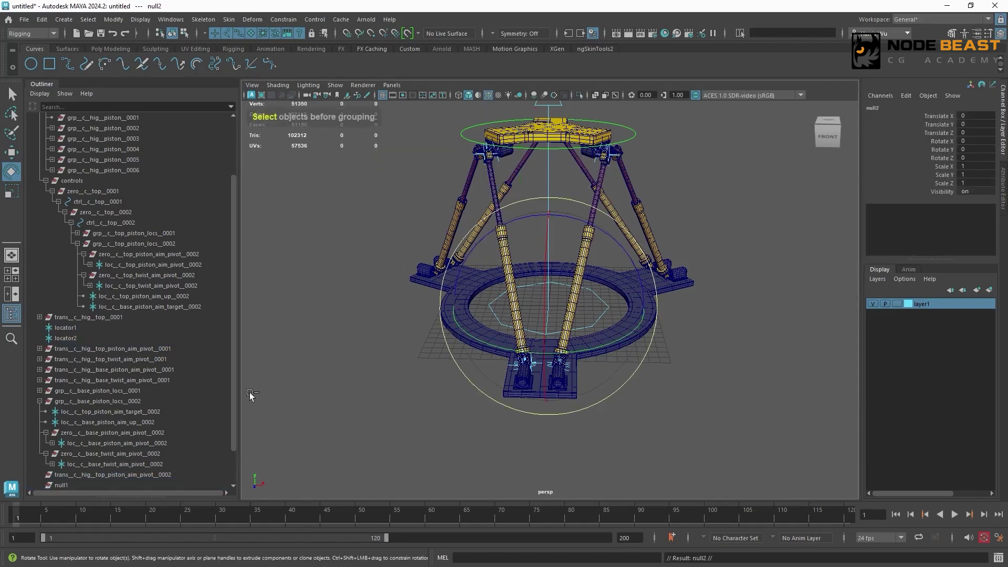
- Rename the three empty groups trans__c__hig__top_twist_aim_pivot__0002, trans__c__hig__base_piston_aim_pivot__0002 and trans__c__hig__base_twist_aim_pivot__0002
{"action": "double_click", "coordinate": [166, 308]}
{"action": "key", "text": "ctrl+c"}
{"action": "double_click", "coordinate": [87, 434]}
{"action": "key", "text": "ctrl+v"}
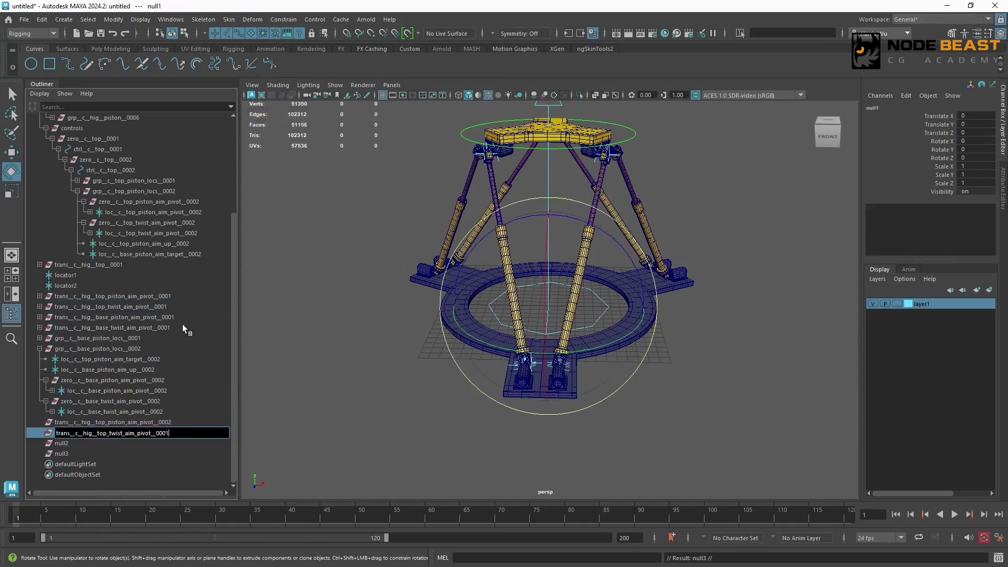
{"action": "double_click", "coordinate": [170, 317]}
{"action": "key", "text": "ctrl+c"}
{"action": "double_click", "coordinate": [101, 445]}
{"action": "key", "text": "ctrl+v"}
{"action": "double_click", "coordinate": [163, 329]}
{"action": "key", "text": "ctrl+c"}
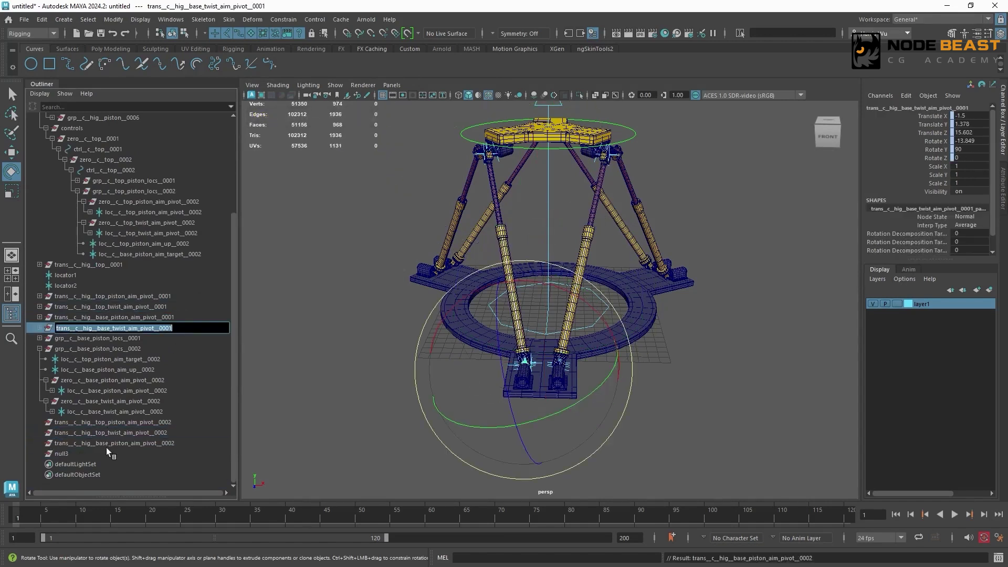
{"action": "double_click", "coordinate": [106, 454]}
{"action": "key", "text": "ctrl+v"}
{"action": "left_click", "coordinate": [179, 439]}
- Parent-constrain trans__c__hig__top_piston_aim_pivot__0002 and trans__c__hig__top_twist_aim_pivot__0002 to their matching loc__c__top pivot locators numbered 0002
{"action": "left_click", "coordinate": [191, 212]}
{"action": "left_click", "coordinate": [166, 423], "text": "ctrl"}
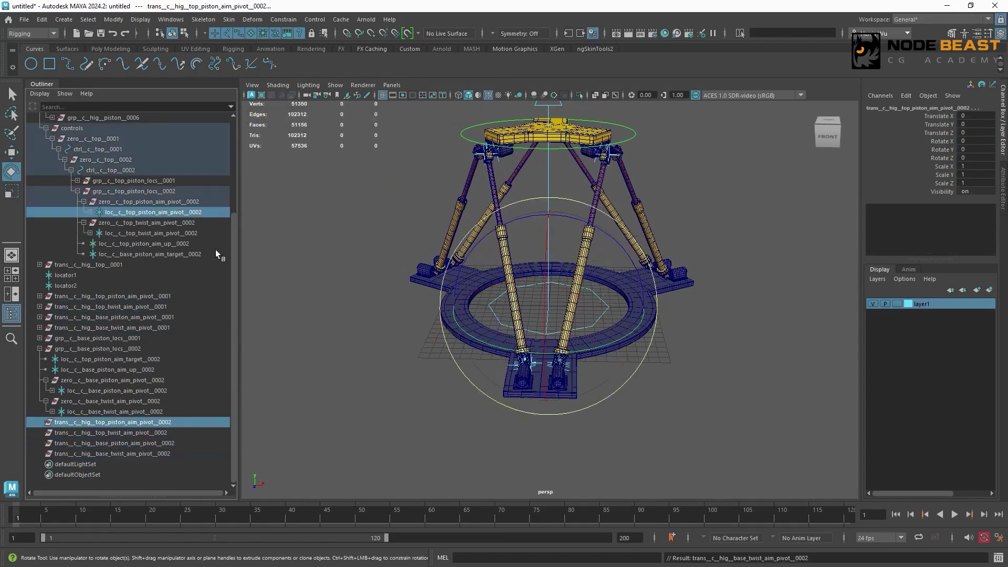
{"action": "left_click", "coordinate": [288, 21]}
{"action": "left_click", "coordinate": [293, 39]}
{"action": "left_click", "coordinate": [179, 233]}
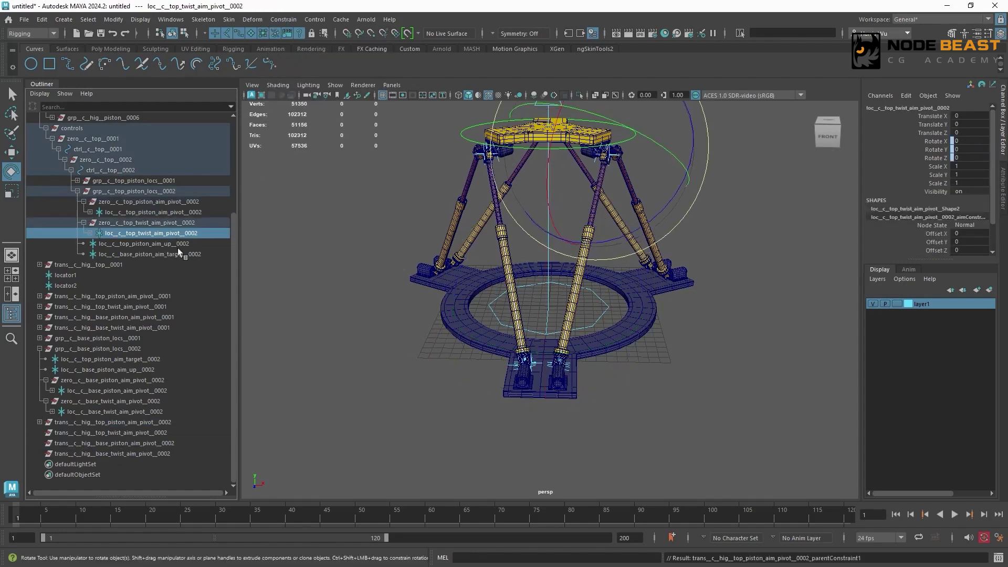
{"action": "left_click", "coordinate": [140, 432], "text": "ctrl"}
{"action": "key", "text": "g"}
- Parent-constrain trans__c__hig__base_piston_aim_pivot__0002 and trans__c__hig__base_twist_aim_pivot__0002 to their matching loc__c__base pivot locators numbered 0002
{"action": "left_click", "coordinate": [118, 391]}
{"action": "left_click", "coordinate": [115, 443], "text": "ctrl"}
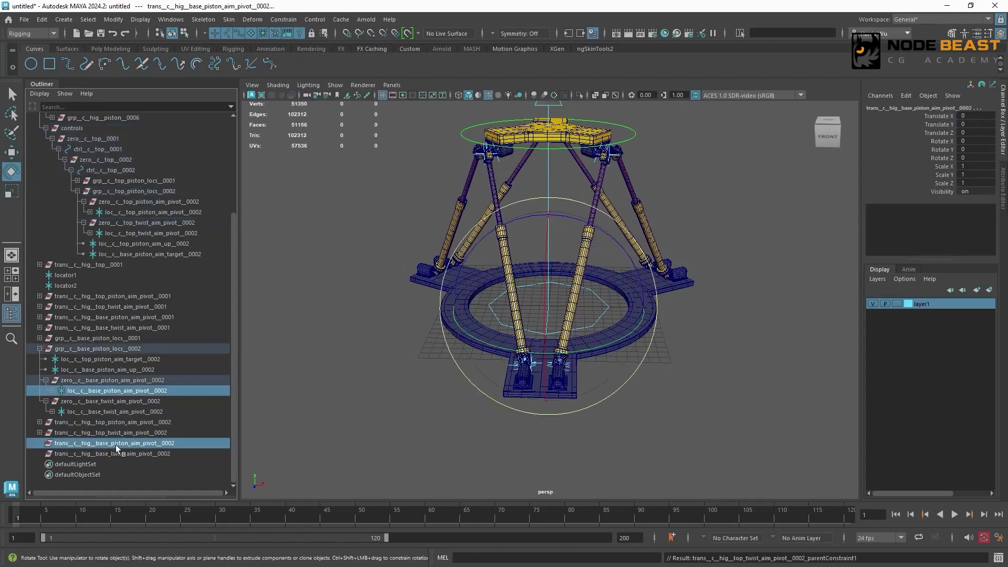
{"action": "key", "text": "g"}
{"action": "left_click", "coordinate": [115, 412]}
{"action": "left_click", "coordinate": [114, 453], "text": "ctrl"}
{"action": "key", "text": "g"}
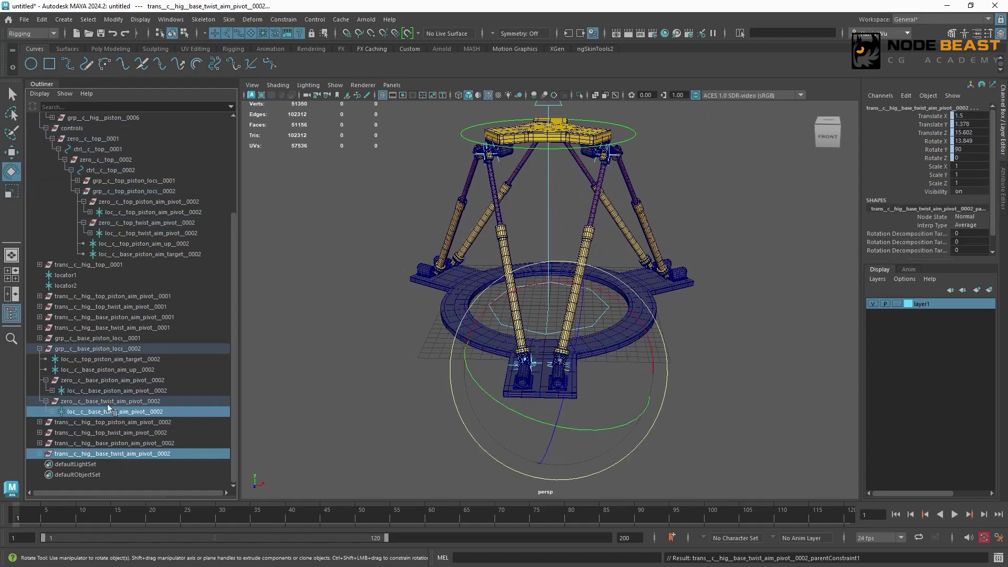
- Parent the second leg's top piston and top twist meshes under their matching trans__c__hig__top aim pivot groups numbered 0002
{"action": "left_click", "coordinate": [295, 309]}
{"action": "scroll", "coordinate": [615, 255], "scroll_direction": "up", "scroll_amount": 5}
{"action": "left_click", "coordinate": [617, 336]}
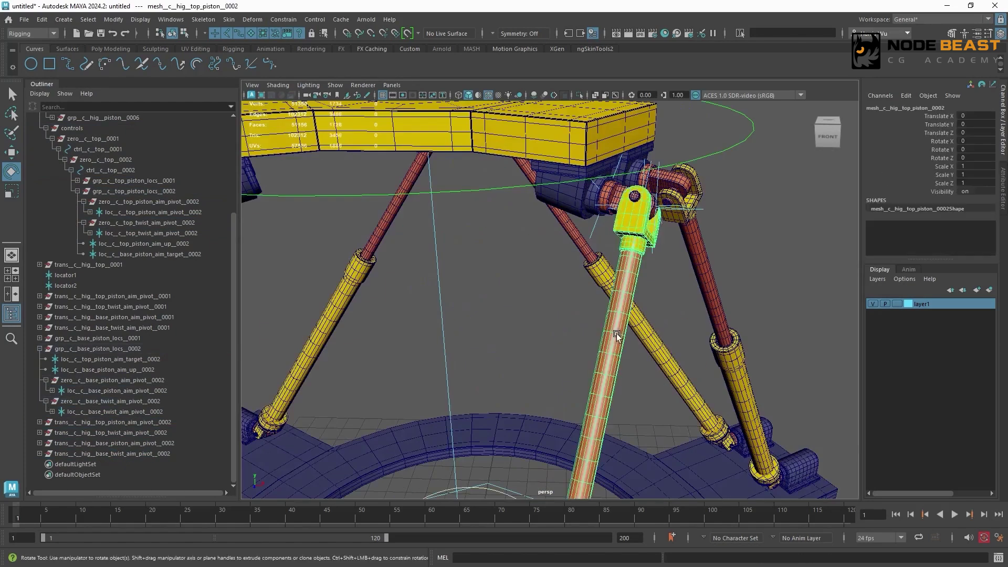
{"action": "left_click", "coordinate": [125, 432]}
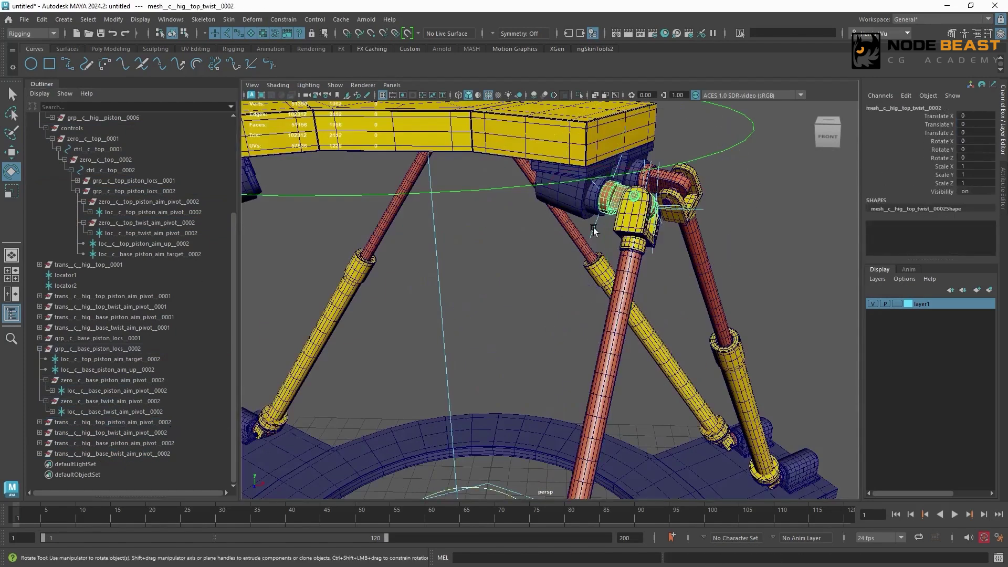
{"action": "key", "text": "Down"}
- Parent the second leg's base piston mesh under trans__c__hig__base_piston_aim_pivot__0002
{"action": "scroll", "coordinate": [646, 317], "scroll_direction": "down", "scroll_amount": 3}
{"action": "middle_click_drag", "start_coordinate": [646, 317], "coordinate": [630, 162], "text": "alt"}
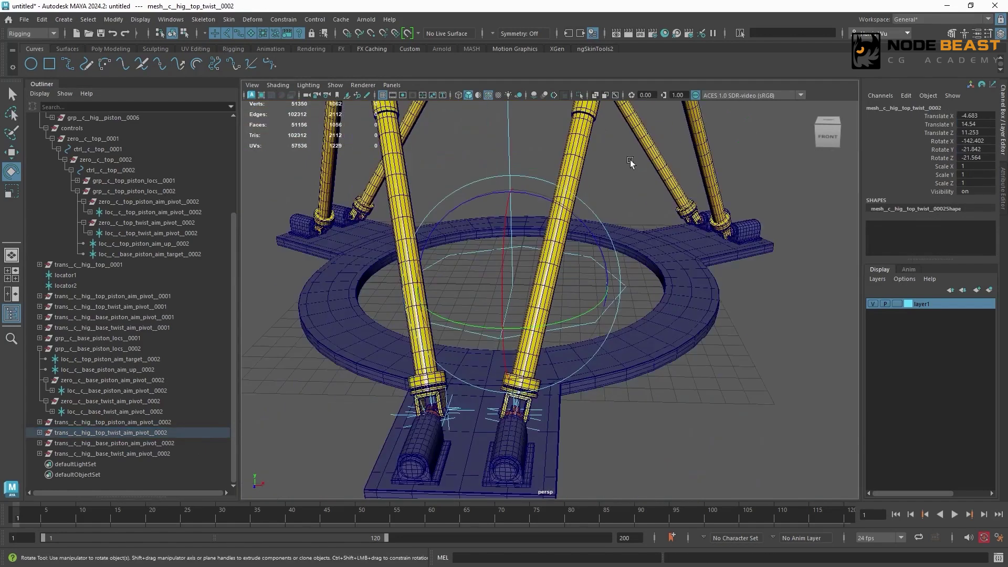
{"action": "left_click", "coordinate": [554, 266]}
{"action": "left_click", "coordinate": [114, 445]}
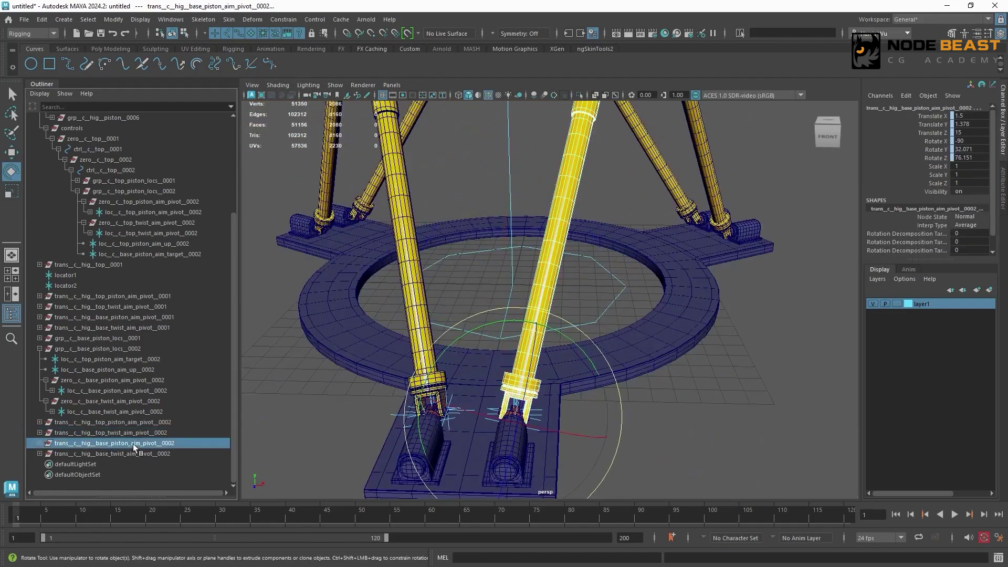
{"action": "key", "text": "p"}
- Parent the second leg's base twist mesh under trans__c__hig__base_twist_aim_pivot__0002
{"action": "left_click", "coordinate": [336, 424]}
{"action": "left_click_drag", "start_coordinate": [514, 400], "coordinate": [573, 377], "text": "alt"}
{"action": "middle_click_drag", "start_coordinate": [572, 377], "coordinate": [452, 331], "text": "alt"}
{"action": "right_click_drag", "start_coordinate": [452, 331], "coordinate": [714, 337], "text": "alt"}
{"action": "left_click", "coordinate": [645, 370]}
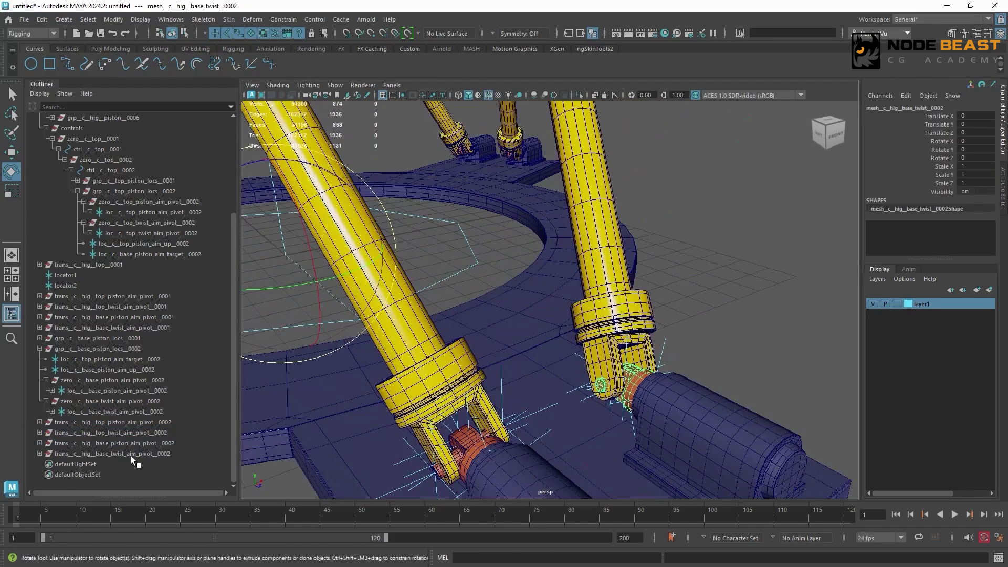
{"action": "left_click", "coordinate": [131, 456], "text": "ctrl"}
{"action": "key", "text": "p"}
- Rotate ctrl__c__top__0002 to test how the second leg's piston follows, and undo the rotation
{"action": "right_click_drag", "start_coordinate": [578, 294], "coordinate": [427, 248], "text": "alt"}
{"action": "left_click_drag", "start_coordinate": [427, 248], "coordinate": [383, 247], "text": "alt"}
{"action": "middle_click_drag", "start_coordinate": [383, 247], "coordinate": [399, 315], "text": "alt"}
{"action": "right_click_drag", "start_coordinate": [399, 315], "coordinate": [604, 246], "text": "alt"}
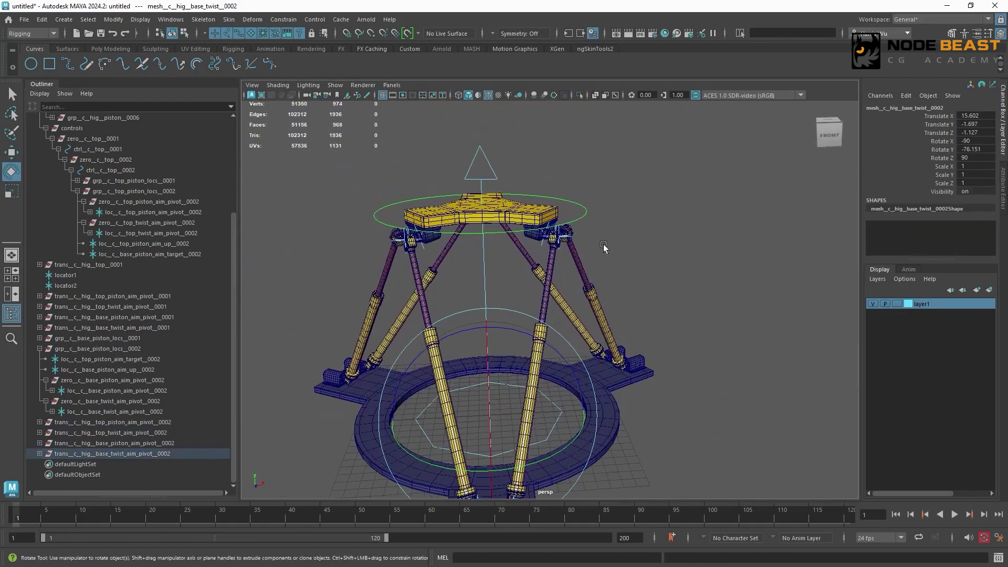
{"action": "middle_click_drag", "start_coordinate": [603, 245], "coordinate": [642, 199], "text": "alt"}
{"action": "left_click", "coordinate": [624, 168]}
{"action": "mouse_move", "coordinate": [573, 169]}
{"action": "left_mouse_down"}
{"action": "mouse_move", "coordinate": [567, 106]}
{"action": "mouse_move", "coordinate": [613, 130]}
{"action": "mouse_move", "coordinate": [574, 155]}
{"action": "left_mouse_up"}
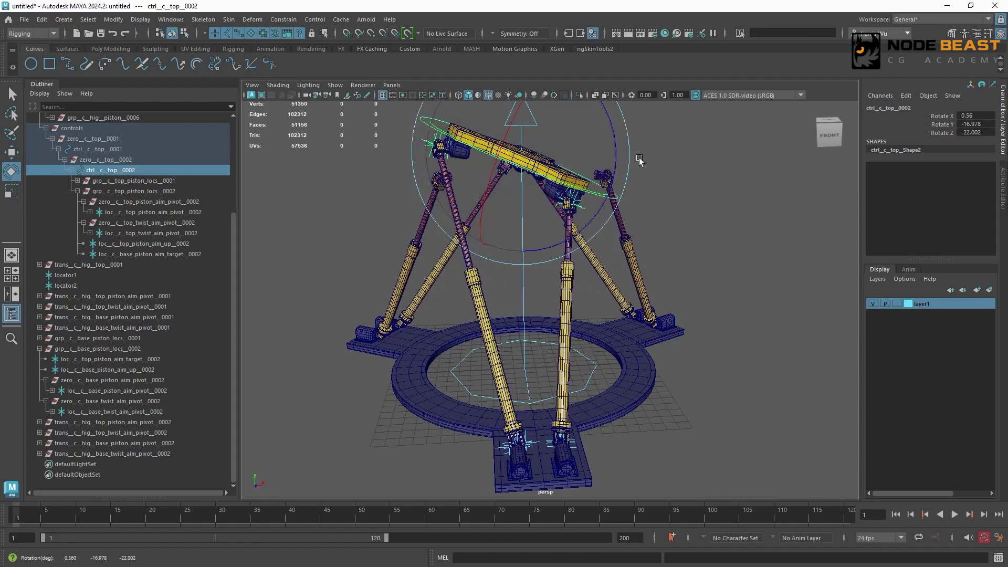
{"action": "key", "text": "ctrl+z"}
- Duplicate grp__c__top_piston_locs__0001 and grp__c__top_piston_locs__0002, and set the copies' Rotate Y to 120
{"action": "left_click_drag", "start_coordinate": [695, 255], "coordinate": [681, 300], "text": "alt"}
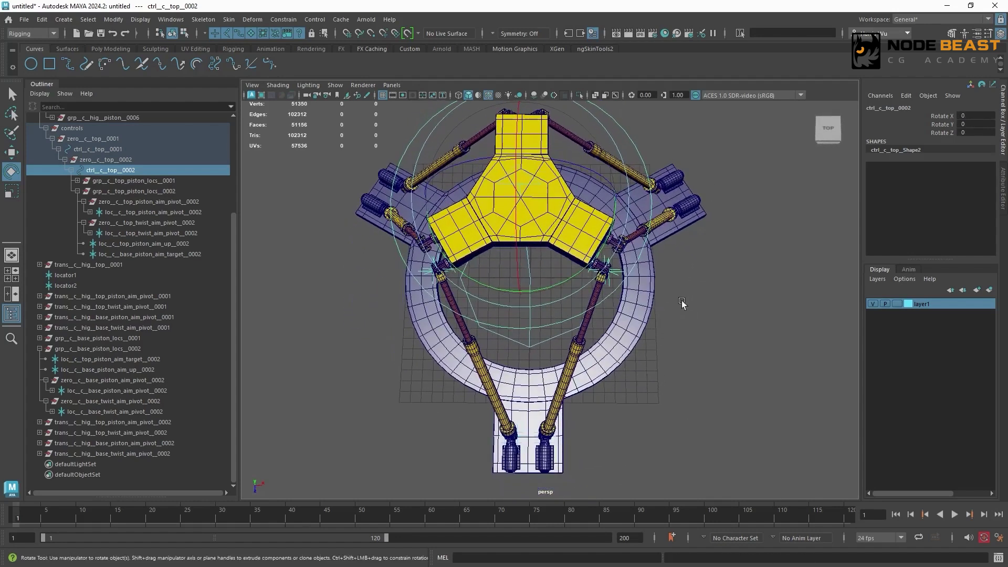
{"action": "middle_click_drag", "start_coordinate": [682, 199], "coordinate": [688, 247], "text": "alt"}
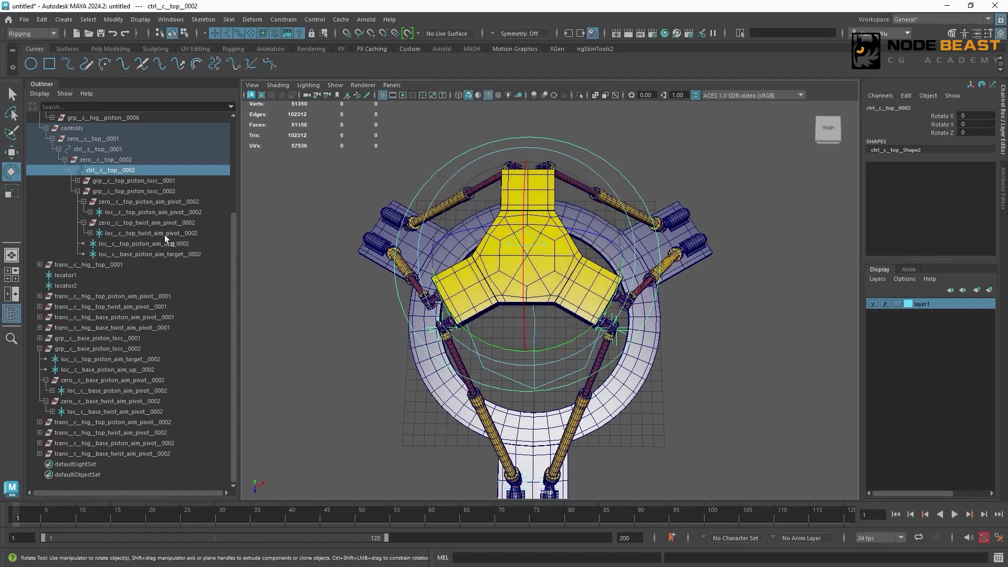
{"action": "left_click", "coordinate": [78, 192]}
{"action": "left_click_drag", "start_coordinate": [159, 242], "coordinate": [161, 253]}
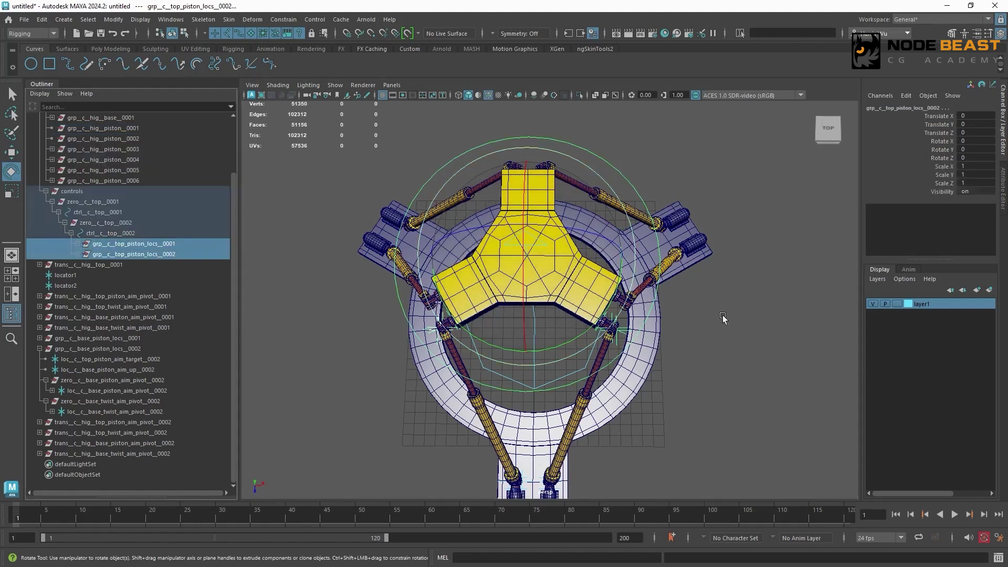
{"action": "left_click_drag", "start_coordinate": [723, 318], "coordinate": [649, 306], "text": "alt"}
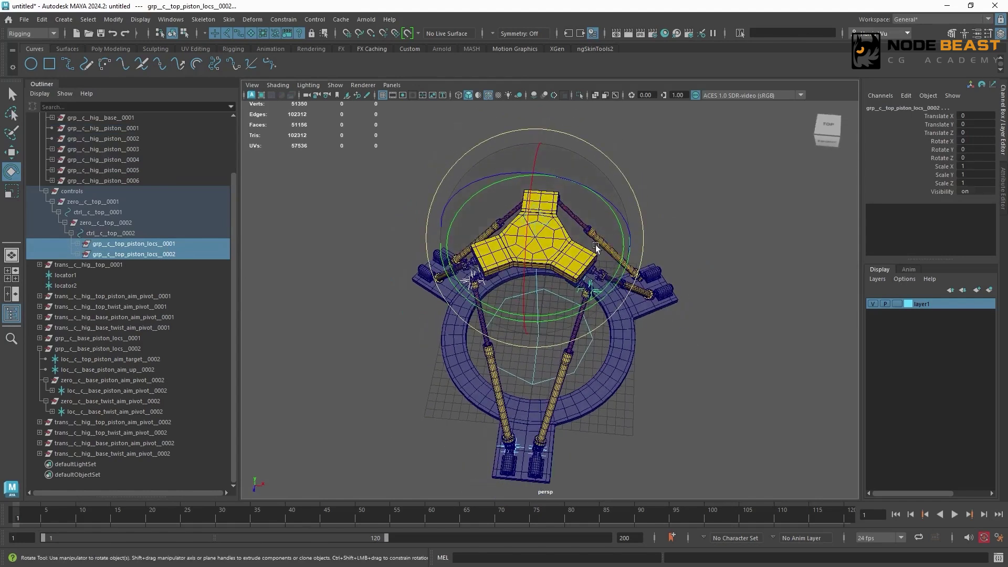
{"action": "key", "text": "ctrl+d"}
{"action": "left_click_drag", "start_coordinate": [586, 241], "coordinate": [572, 157]}
{"action": "left_click", "coordinate": [980, 149]}
{"action": "type", "text": "120"}
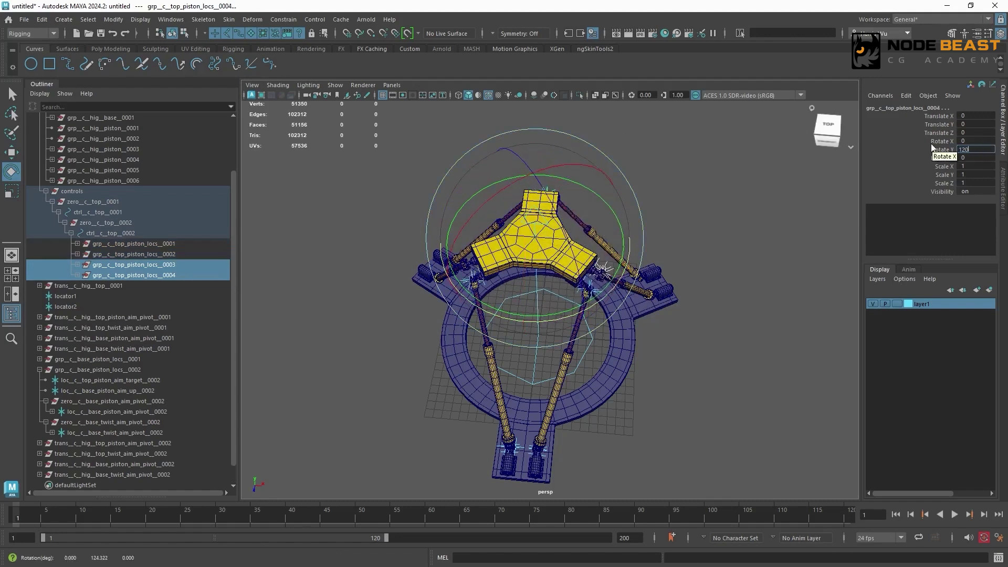
{"action": "key", "text": "Return"}
- Delete the four copied aim constraints inside grp__c__top_piston_locs__0003 and grp__c__top_piston_locs__0004
{"action": "left_click_drag", "start_coordinate": [548, 334], "coordinate": [673, 338], "text": "alt"}
{"action": "scroll", "coordinate": [673, 338], "scroll_direction": "up", "scroll_amount": 6}
{"action": "left_click_drag", "start_coordinate": [567, 317], "coordinate": [533, 232], "text": "alt"}
{"action": "scroll", "coordinate": [605, 202], "scroll_direction": "down", "scroll_amount": 8}
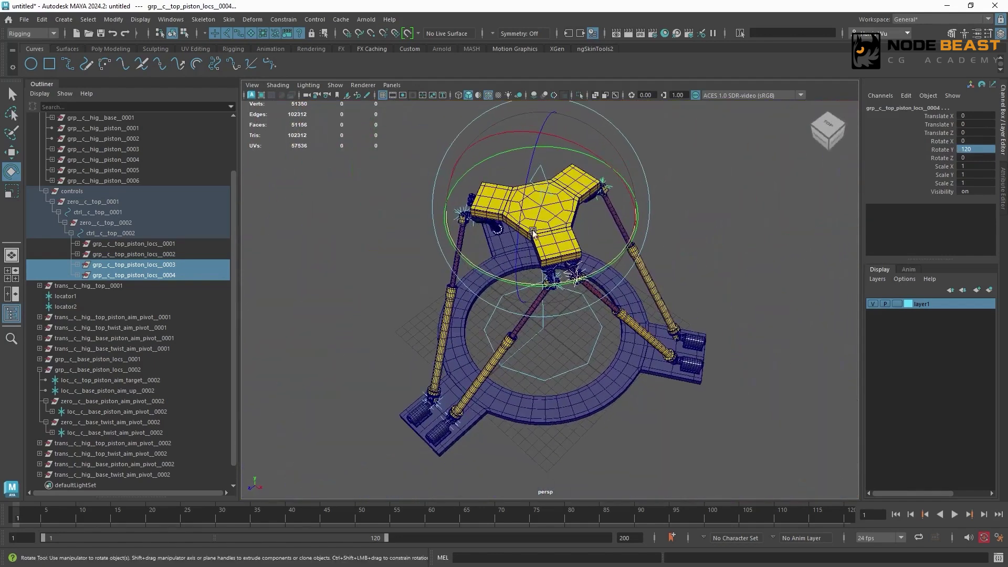
{"action": "left_click", "coordinate": [78, 265]}
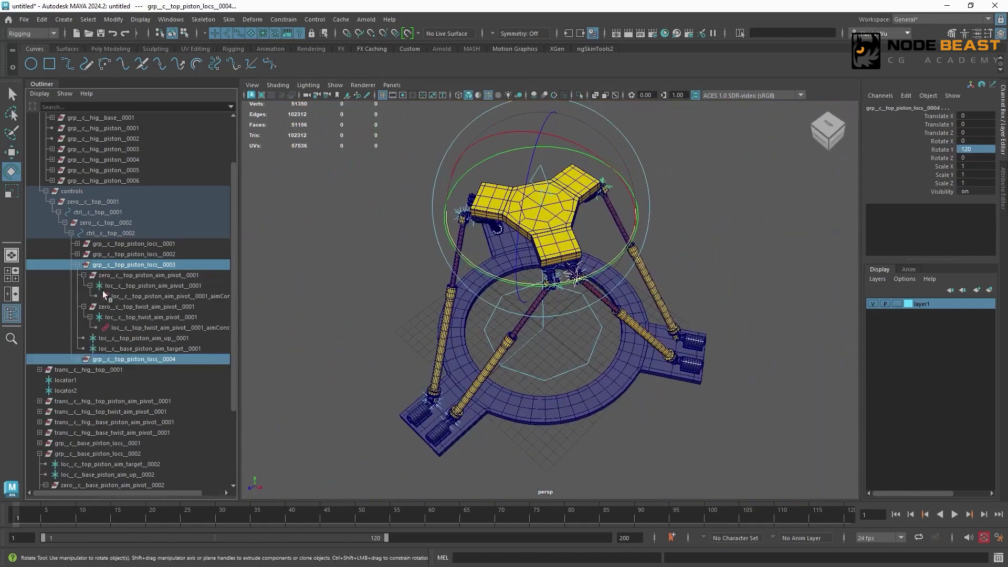
{"action": "left_click", "coordinate": [78, 359]}
{"action": "left_click", "coordinate": [153, 298]}
{"action": "left_click", "coordinate": [133, 328], "text": "ctrl"}
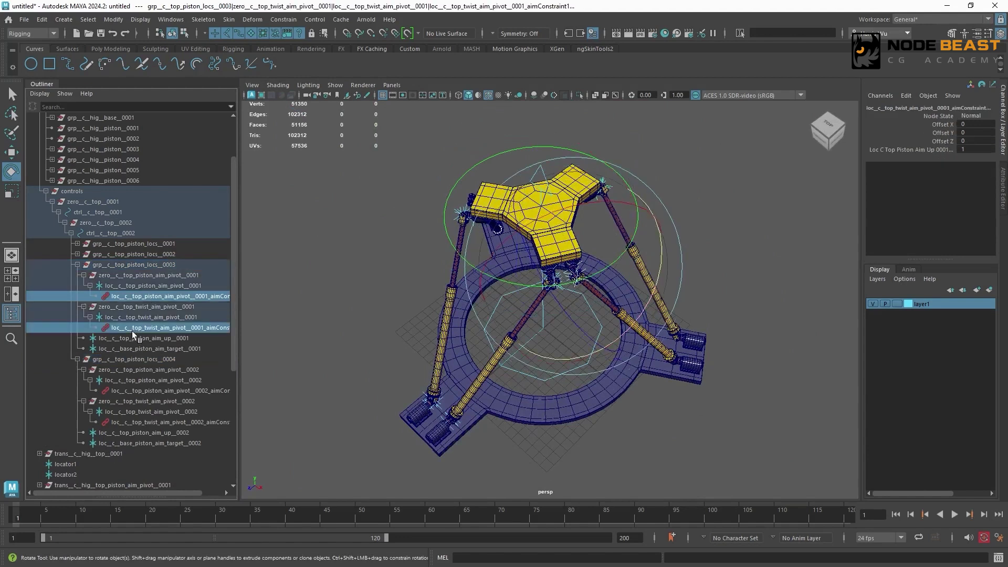
{"action": "left_click", "coordinate": [129, 392], "text": "ctrl"}
{"action": "left_click", "coordinate": [140, 422], "text": "ctrl"}
{"action": "key", "text": "Delete"}
- Search and replace 0001 with 0003 in the names throughout the grp__c__top_piston_locs__0003 hierarchy
{"action": "left_click", "coordinate": [190, 265]}
{"action": "left_click", "coordinate": [114, 20]}
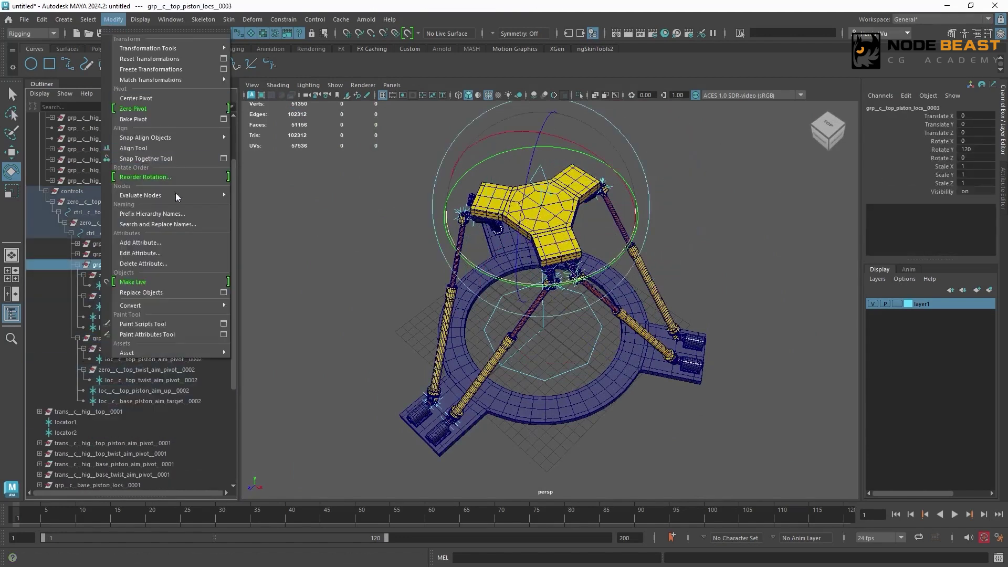
{"action": "left_click", "coordinate": [158, 224]}
{"action": "left_click", "coordinate": [697, 267]}
{"action": "key", "text": "BackSpace"}
{"action": "type", "text": "3"}
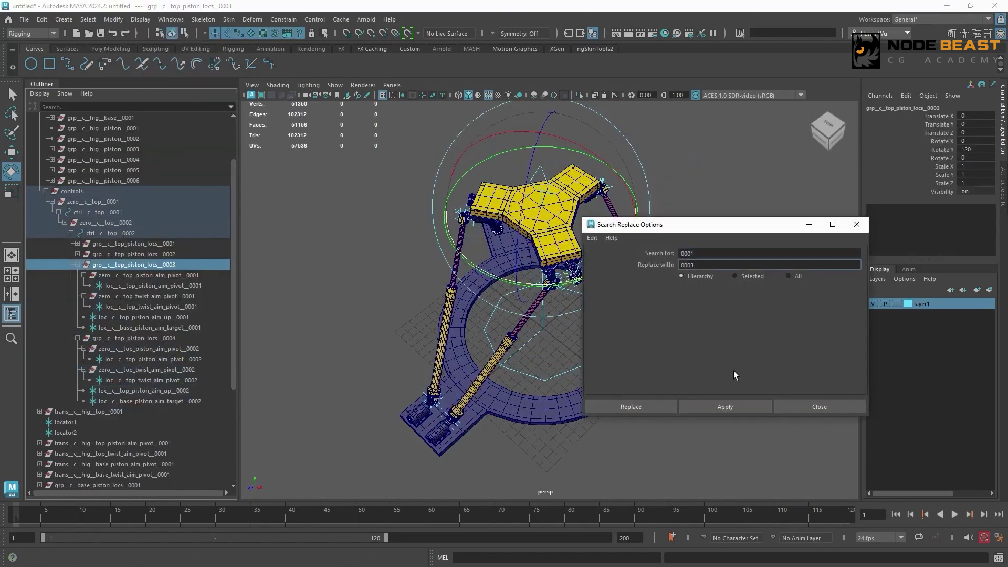
{"action": "left_click", "coordinate": [718, 407]}
- Search and replace 0002 with 0004 in the names throughout the grp__c__top_piston_locs__0004 hierarchy
{"action": "left_click", "coordinate": [133, 338]}
{"action": "left_click", "coordinate": [702, 254]}
{"action": "key", "text": "BackSpace"}
{"action": "type", "text": "2"}
{"action": "left_click", "coordinate": [724, 407]}
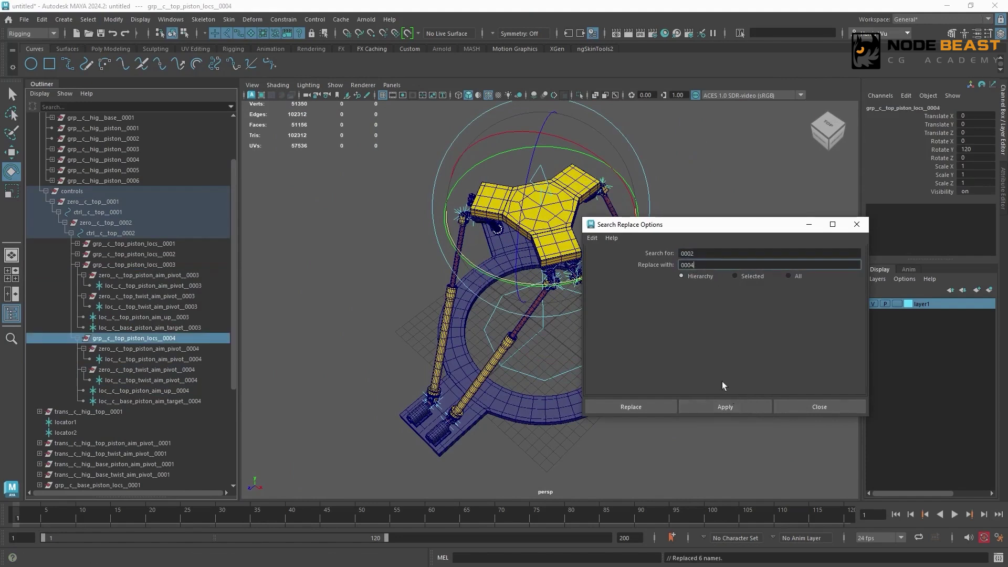
{"action": "left_click", "coordinate": [796, 407]}
- Duplicate the base locator groups grp__c__base_piston_locs__0001 and grp__c__base_piston_locs__0002
{"action": "scroll", "coordinate": [225, 420], "scroll_direction": "down", "scroll_amount": 5}
{"action": "left_click", "coordinate": [40, 349]}
{"action": "left_click", "coordinate": [131, 401]}
{"action": "left_click", "coordinate": [131, 412], "text": "shift"}
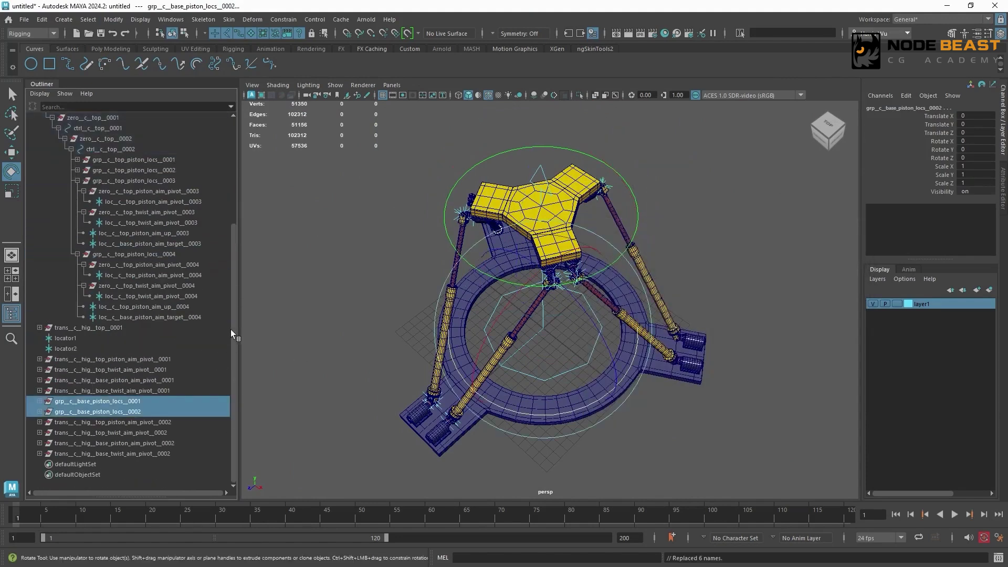
{"action": "key", "text": "ctrl+d"}
- Delete the four copied aim constraints inside grp__c__base_piston_locs__0003 and grp__c__base_piston_locs__0004
{"action": "scroll", "coordinate": [236, 396], "scroll_direction": "down", "scroll_amount": 1}
{"action": "left_click", "coordinate": [40, 443], "text": "shift"}
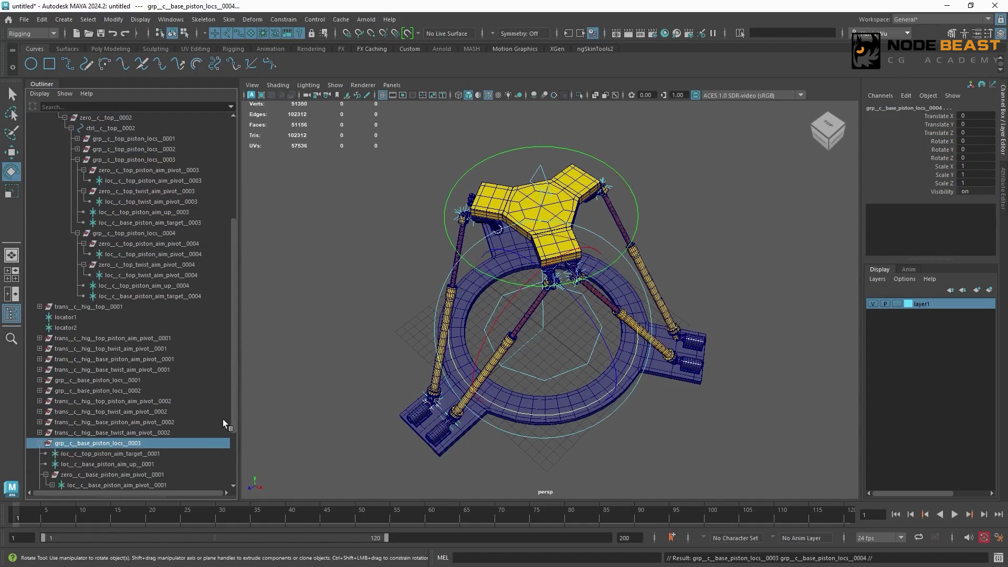
{"action": "left_click_drag", "start_coordinate": [233, 419], "coordinate": [233, 466]}
{"action": "left_click", "coordinate": [40, 453], "text": "shift"}
{"action": "scroll", "coordinate": [231, 408], "scroll_direction": "down", "scroll_amount": 3}
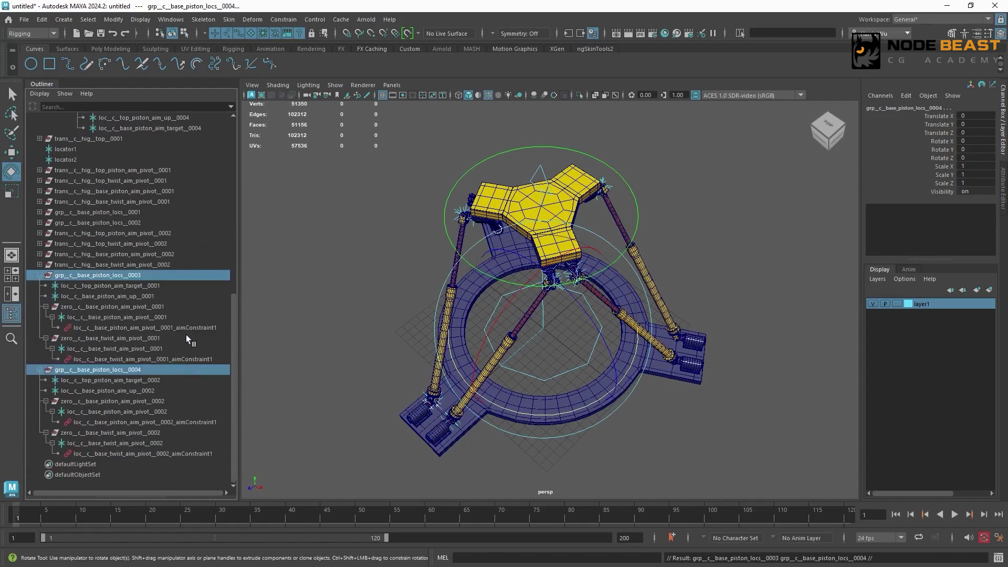
{"action": "left_click", "coordinate": [183, 328]}
{"action": "left_click", "coordinate": [171, 359], "text": "ctrl"}
{"action": "left_click", "coordinate": [154, 423], "text": "ctrl"}
{"action": "left_click", "coordinate": [144, 453], "text": "ctrl"}
{"action": "key", "text": "Delete"}
- Search and replace 0001 with 0003 in the names throughout the grp__c__base_piston_locs__0003 hierarchy
{"action": "left_click", "coordinate": [131, 317]}
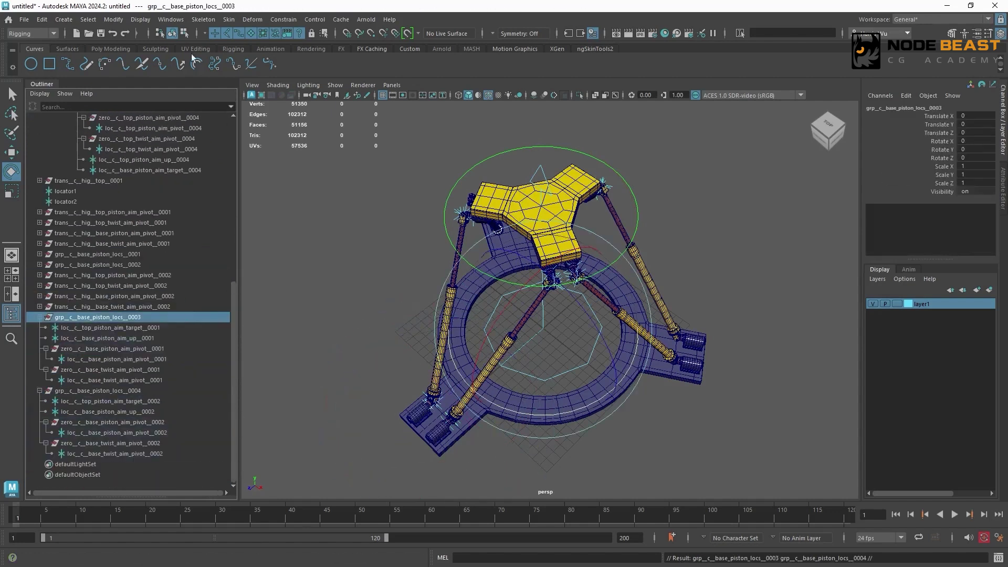
{"action": "left_click", "coordinate": [113, 19]}
{"action": "left_click", "coordinate": [180, 224]}
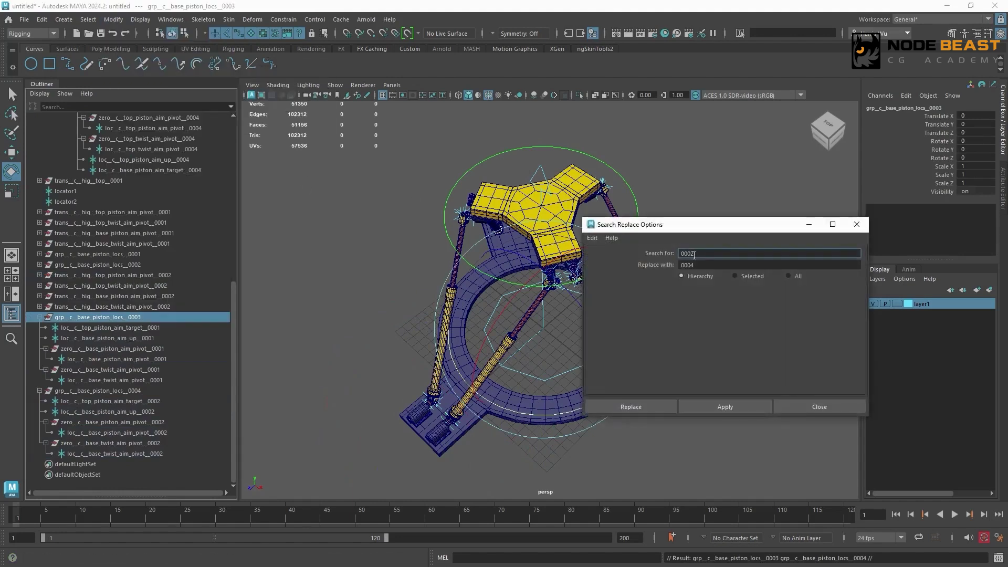
{"action": "left_click", "coordinate": [698, 264]}
{"action": "key", "text": "BackSpace"}
{"action": "type", "text": "3"}
{"action": "left_click", "coordinate": [733, 408]}
- Search and replace 0002 with 0004 in the names throughout the grp__c__base_piston_locs__0004 hierarchy
{"action": "left_click", "coordinate": [160, 391]}
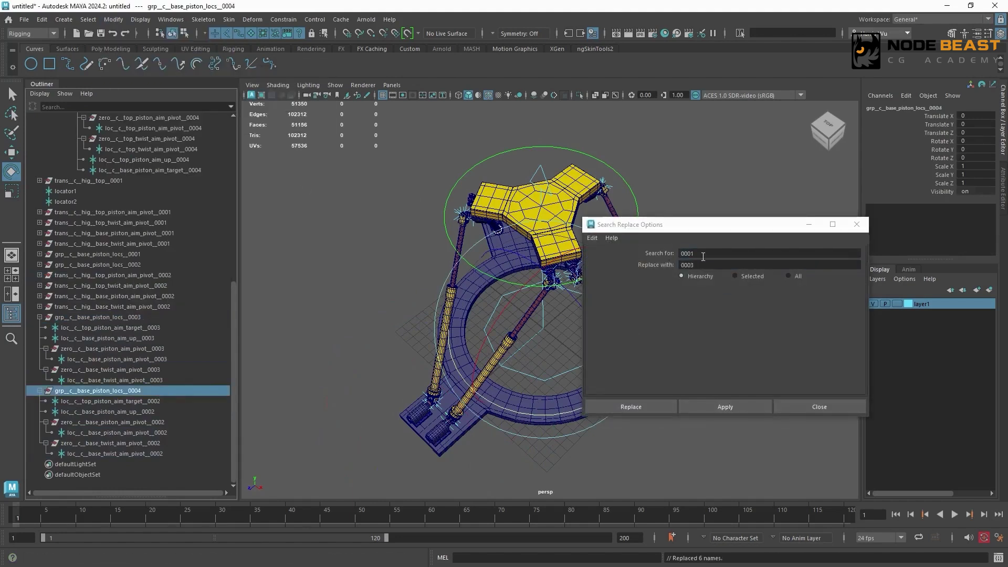
{"action": "left_click", "coordinate": [692, 253]}
{"action": "type", "text": "2"}
{"action": "left_click_drag", "start_coordinate": [696, 265], "coordinate": [691, 265]}
{"action": "type", "text": "4"}
{"action": "left_click", "coordinate": [731, 408]}
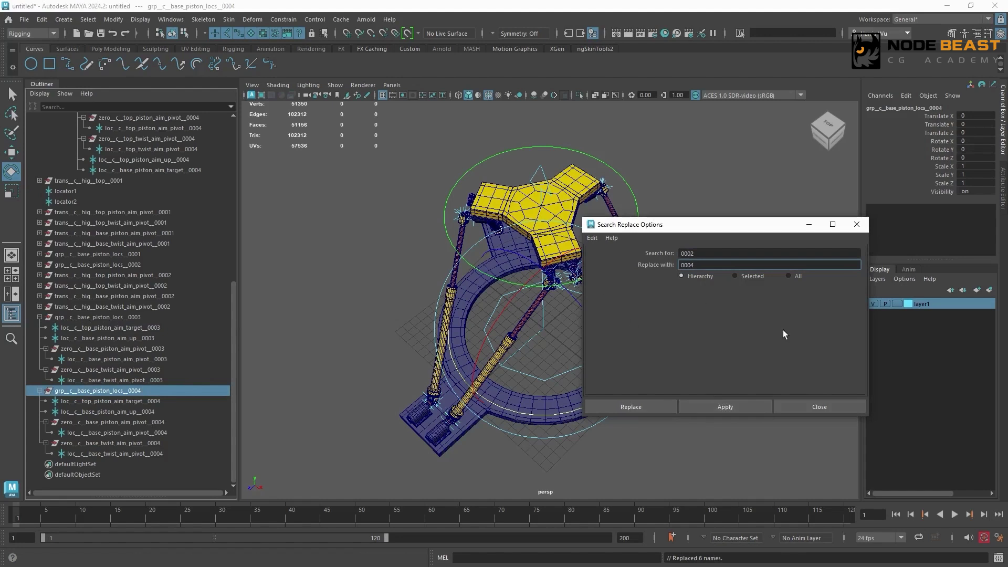
{"action": "left_click", "coordinate": [818, 407]}
- Set Rotate Y to 120 on grp__c__base_piston_locs__0003 and grp__c__base_piston_locs__0004
{"action": "left_click_drag", "start_coordinate": [712, 374], "coordinate": [720, 376], "text": "alt"}
{"action": "left_click", "coordinate": [158, 317], "text": "ctrl"}
{"action": "left_click_drag", "start_coordinate": [558, 415], "coordinate": [641, 243]}
{"action": "left_click", "coordinate": [976, 150]}
{"action": "type", "text": "120"}
{"action": "key", "text": "Return"}
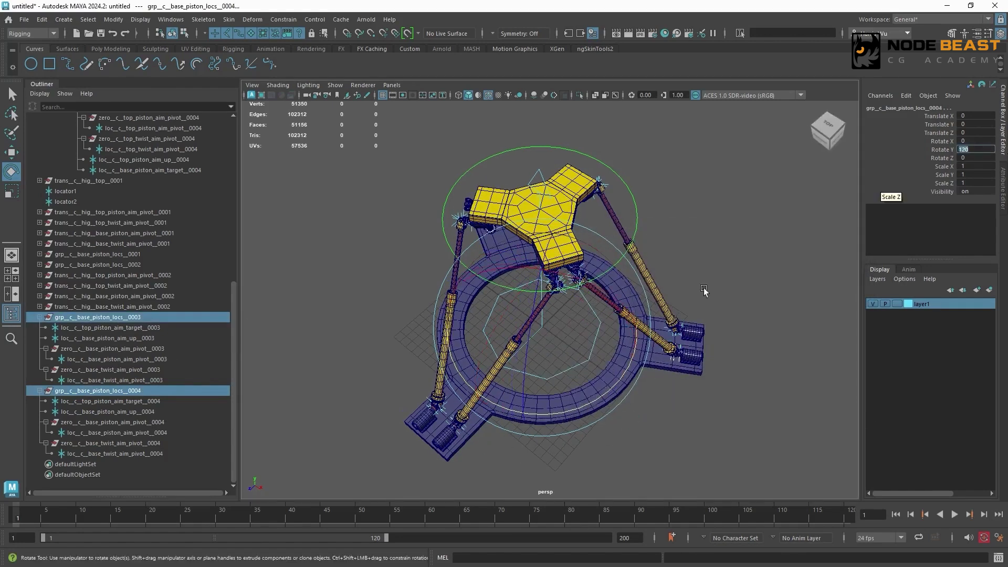
- Duplicate grp__c__top_piston_locs__0001 and grp__c__top_piston_locs__0002 and set the copies' Rotate Y to -120
{"action": "left_click_drag", "start_coordinate": [231, 294], "coordinate": [248, 199]}
{"action": "left_click_drag", "start_coordinate": [179, 181], "coordinate": [177, 191]}
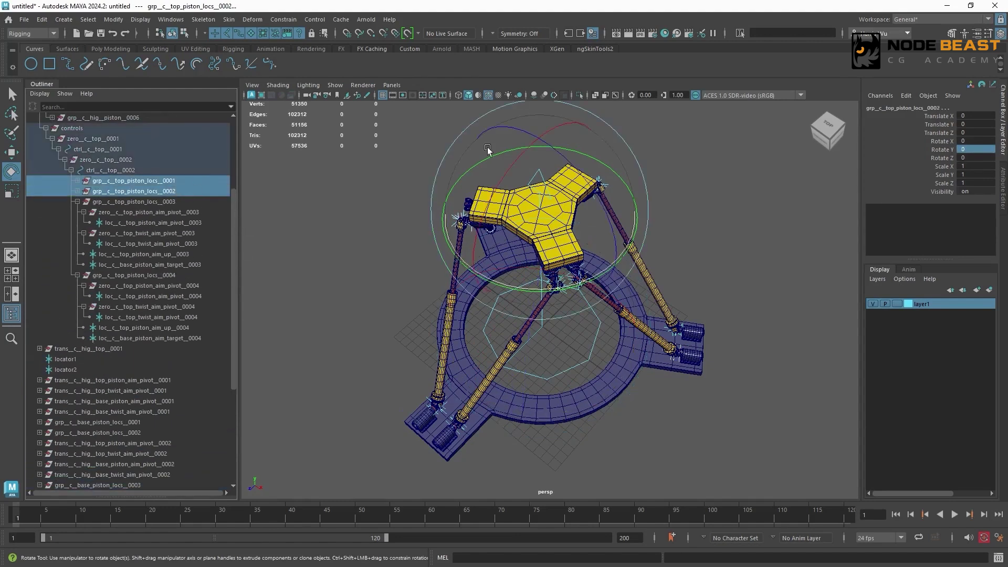
{"action": "left_click_drag", "start_coordinate": [603, 228], "coordinate": [467, 202], "text": "alt"}
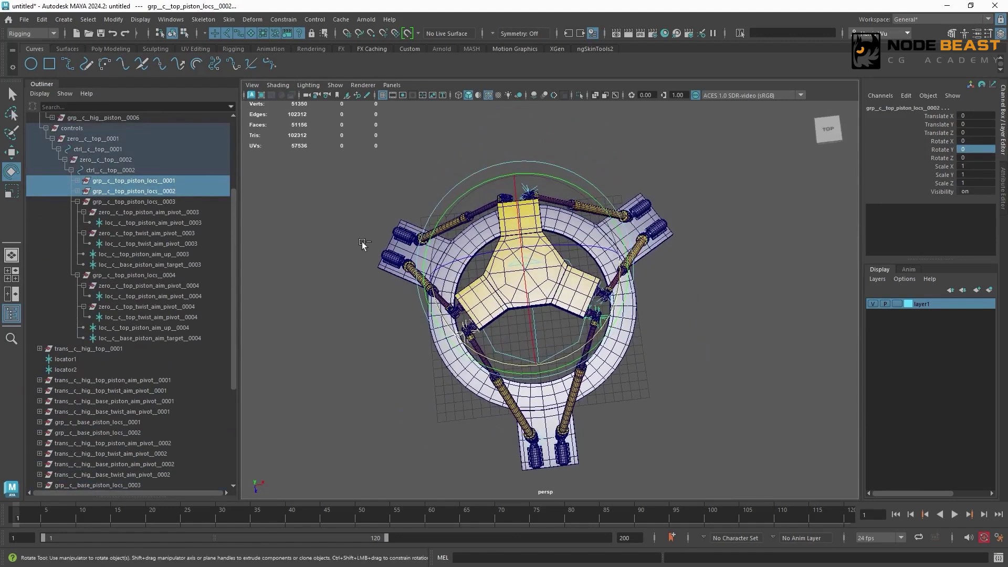
{"action": "key", "text": "ctrl+d"}
{"action": "left_click_drag", "start_coordinate": [592, 342], "coordinate": [432, 294]}
{"action": "left_click", "coordinate": [977, 149]}
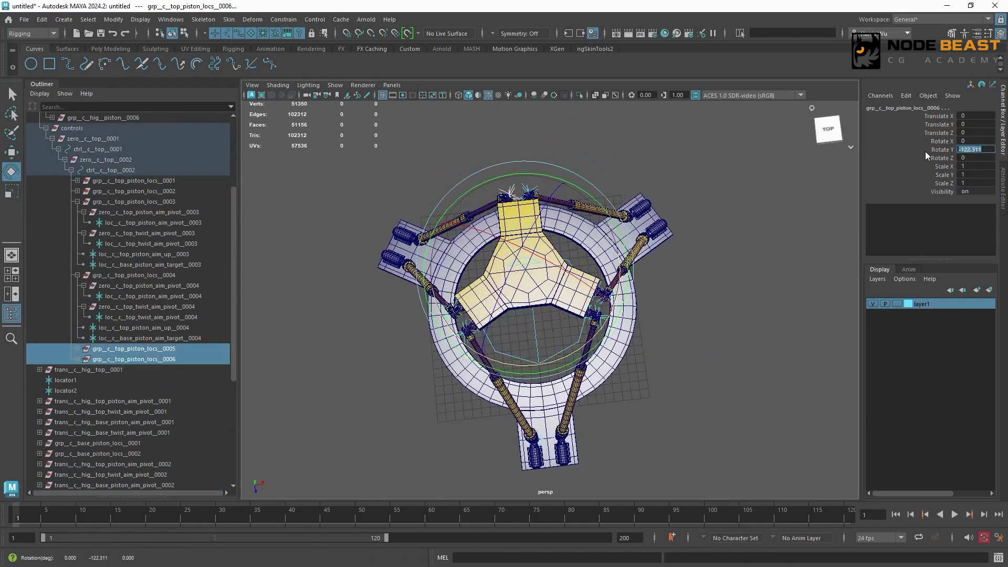
{"action": "type", "text": "-120"}
{"action": "key", "text": "Return"}
- Delete the four copied aim constraints inside grp__c__top_piston_locs__0005 and grp__c__top_piston_locs__0006
{"action": "left_click", "coordinate": [78, 348], "text": "shift"}
{"action": "left_click", "coordinate": [78, 443], "text": "shift"}
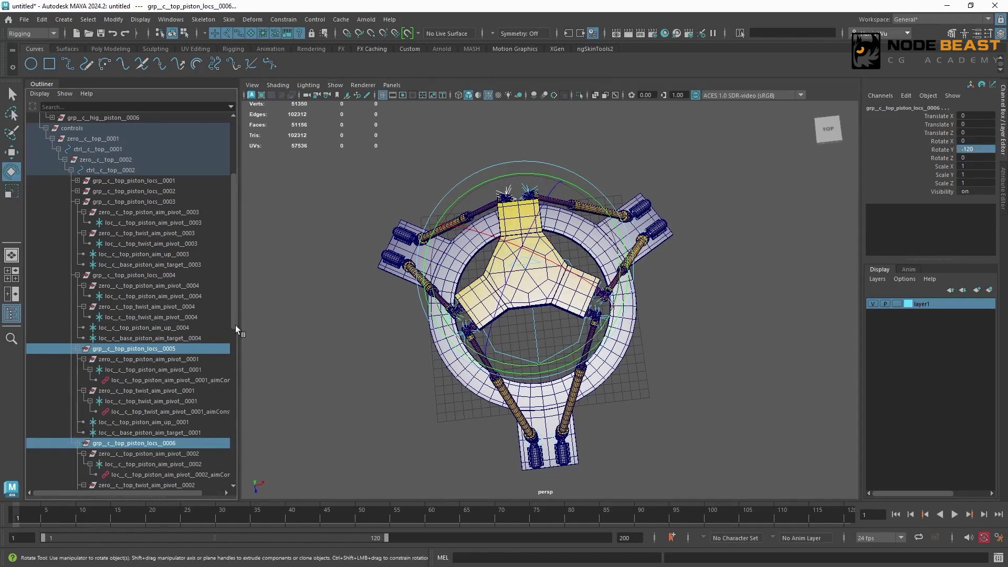
{"action": "scroll", "coordinate": [235, 331], "scroll_direction": "down", "scroll_amount": 4}
{"action": "left_click", "coordinate": [137, 212]}
{"action": "left_click", "coordinate": [126, 244], "text": "ctrl"}
{"action": "left_click", "coordinate": [129, 306], "text": "ctrl"}
{"action": "left_click", "coordinate": [158, 338], "text": "ctrl"}
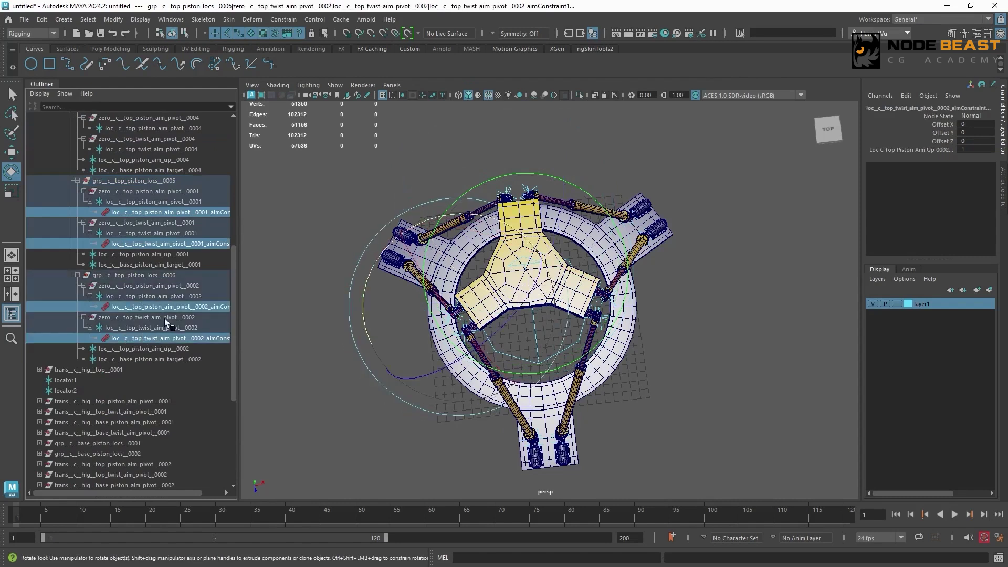
{"action": "key", "text": "Delete"}
- Search and replace 0001 with 0005 in the names throughout the grp__c__top_piston_locs__0005 hierarchy
{"action": "left_click", "coordinate": [134, 180]}
{"action": "left_click", "coordinate": [113, 19]}
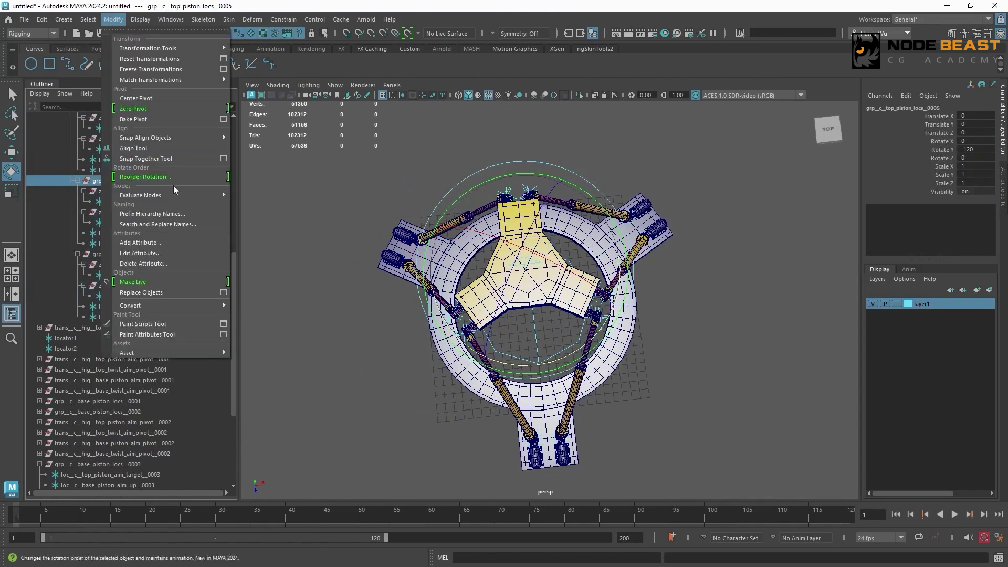
{"action": "left_click", "coordinate": [160, 225]}
{"action": "type", "text": "1"}
{"action": "left_click_drag", "start_coordinate": [695, 266], "coordinate": [690, 266]}
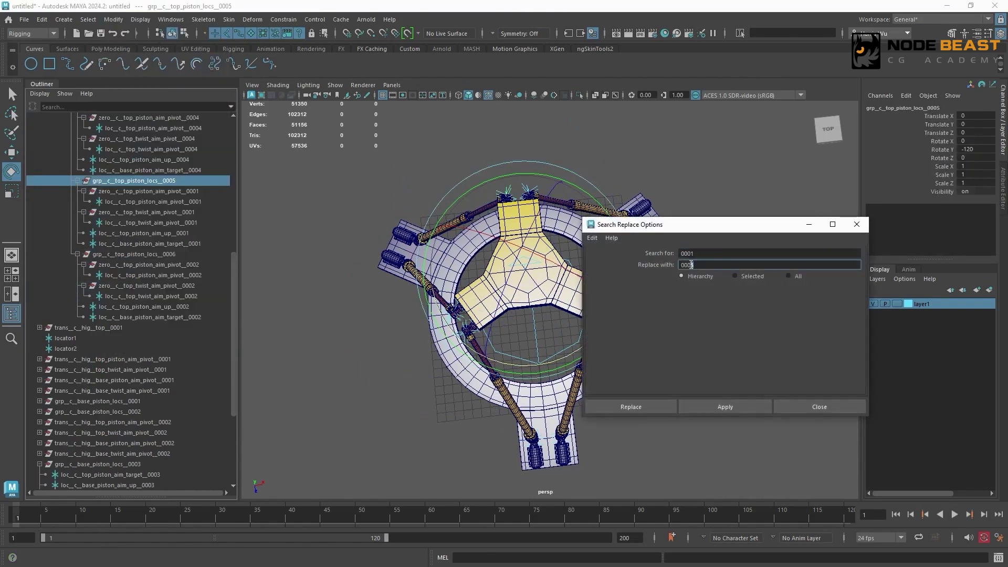
{"action": "type", "text": "5"}
{"action": "left_click", "coordinate": [740, 403]}
- Search and replace 0002 with 0006 in the names throughout the grp__c__top_piston_locs__0006 hierarchy
{"action": "left_click", "coordinate": [187, 255]}
{"action": "left_click_drag", "start_coordinate": [695, 254], "coordinate": [693, 265]}
{"action": "type", "text": "2"}
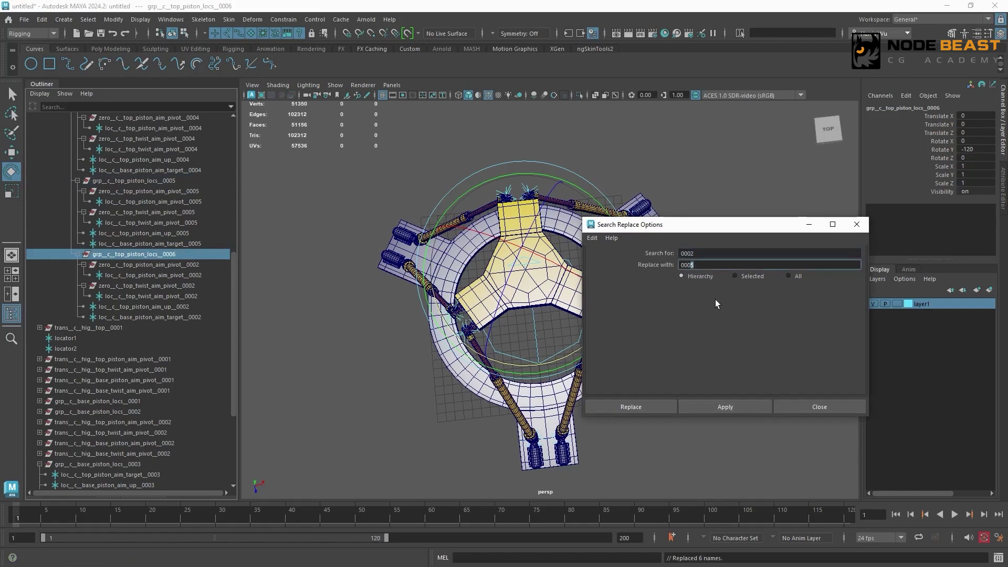
{"action": "type", "text": "6"}
{"action": "left_click", "coordinate": [725, 407]}
- Duplicate grp__c__base_piston_locs__0001 and grp__c__base_piston_locs__0002 and set the copies' Rotate Y to -120
{"action": "scroll", "coordinate": [94, 348], "scroll_direction": "down", "scroll_amount": 5}
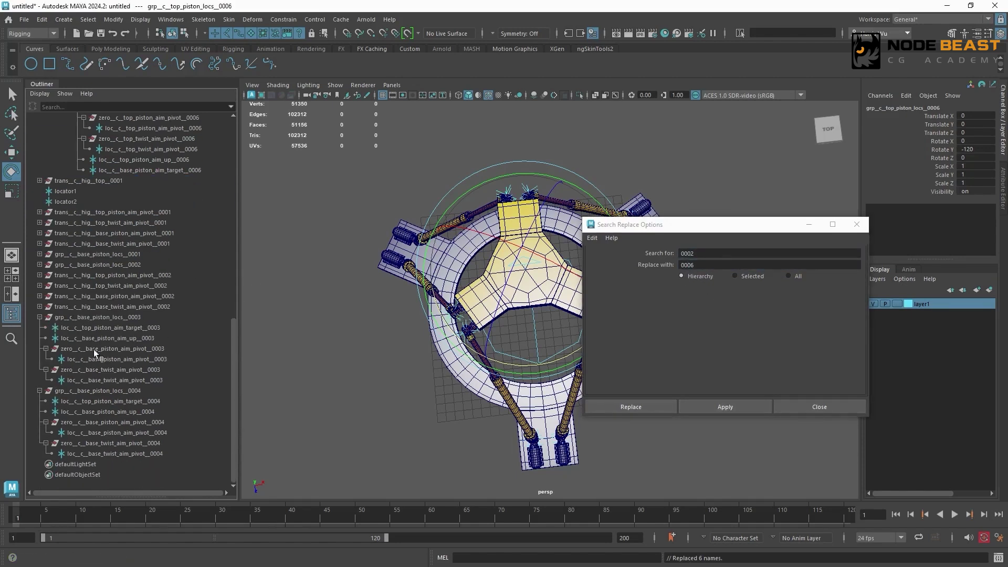
{"action": "left_click_drag", "start_coordinate": [141, 254], "coordinate": [157, 265]}
{"action": "key", "text": "ctrl+d"}
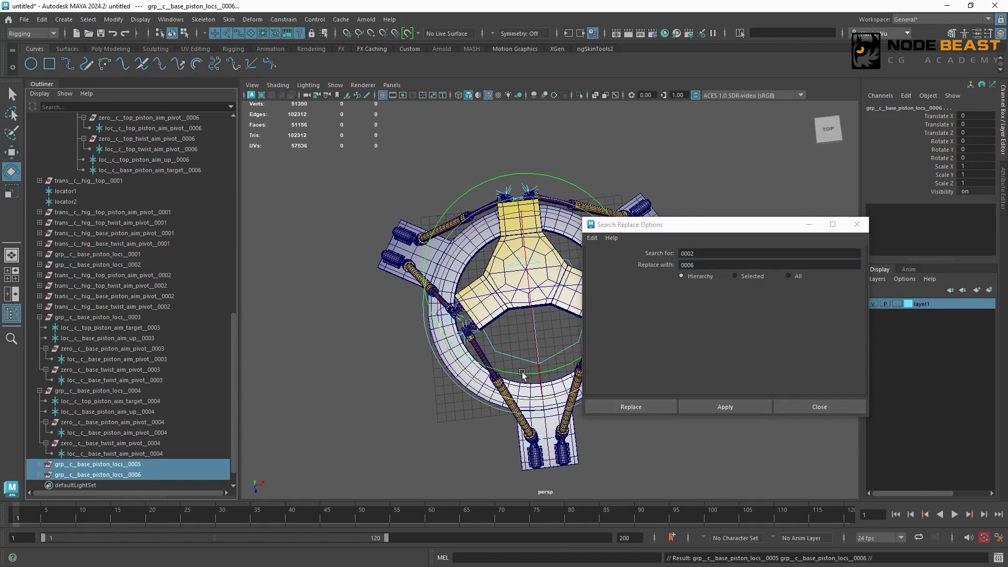
{"action": "left_click_drag", "start_coordinate": [530, 244], "coordinate": [522, 315], "text": "alt"}
{"action": "right_click_drag", "start_coordinate": [523, 315], "coordinate": [496, 320], "text": "alt"}
{"action": "left_click_drag", "start_coordinate": [479, 408], "coordinate": [394, 257]}
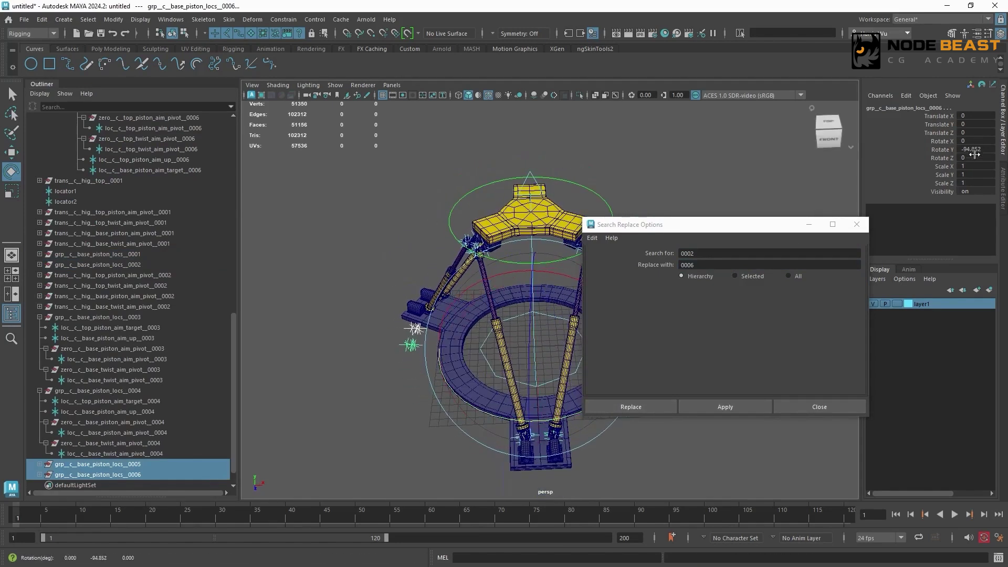
{"action": "left_click", "coordinate": [973, 150]}
{"action": "type", "text": "-120"}
{"action": "key", "text": "Return"}
- Delete the four copied aim constraints inside grp__c__base_piston_locs__0005 and grp__c__base_piston_locs__0006
{"action": "left_click", "coordinate": [40, 464]}
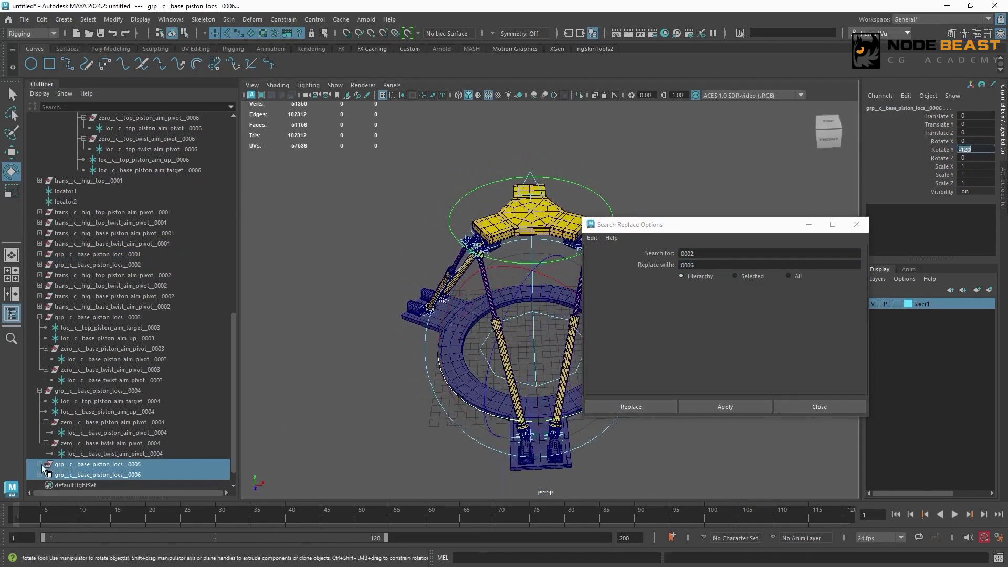
{"action": "left_click_drag", "start_coordinate": [233, 394], "coordinate": [233, 441]}
{"action": "left_click", "coordinate": [40, 454], "text": "shift"}
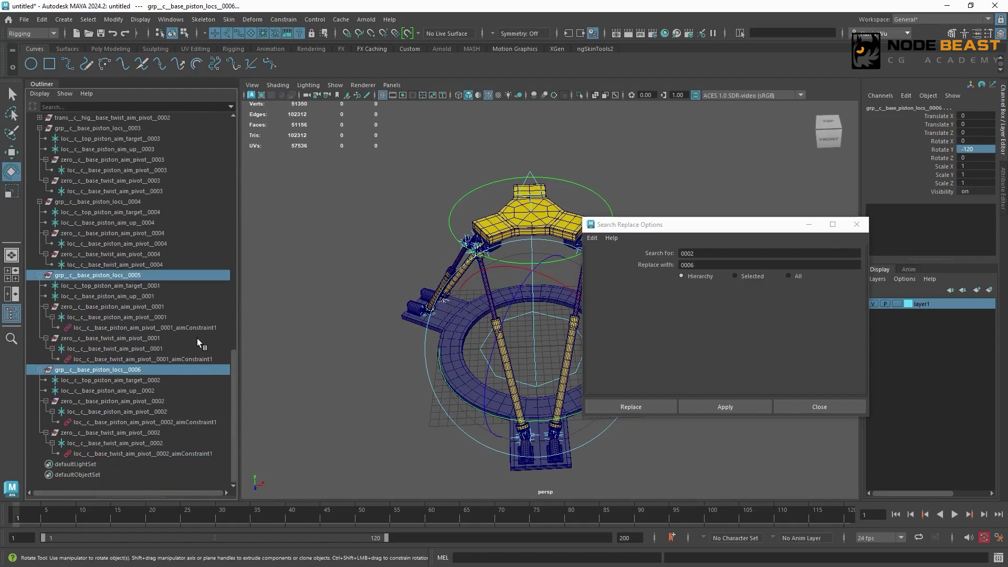
{"action": "left_click", "coordinate": [196, 329]}
{"action": "left_click", "coordinate": [199, 359], "text": "ctrl"}
{"action": "left_click", "coordinate": [200, 423], "text": "ctrl"}
{"action": "left_click", "coordinate": [200, 454], "text": "ctrl"}
{"action": "key", "text": "Delete"}
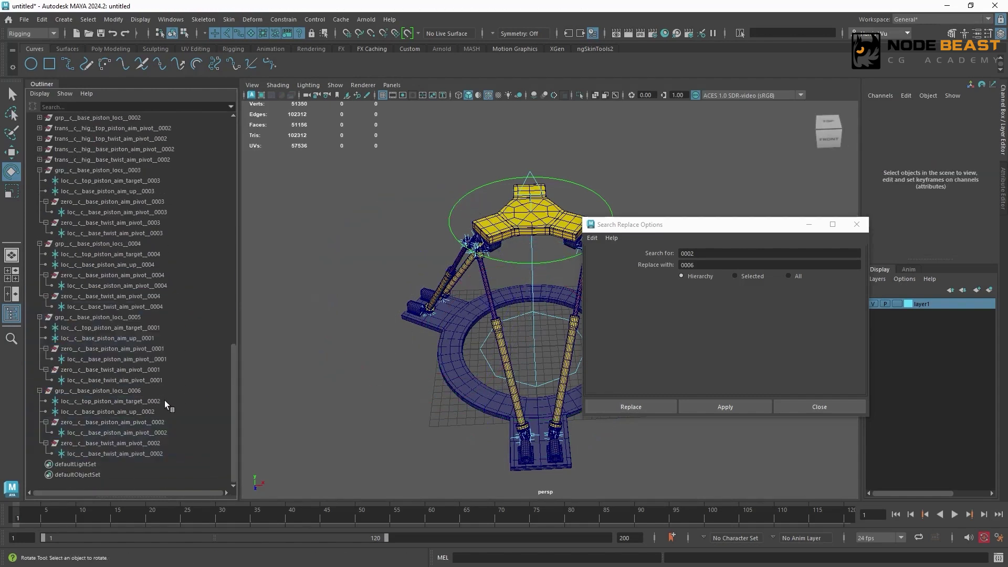
- Search and replace 0002 with 0006 in the grp__c__base_piston_locs__0006 hierarchy names and 0001 with 0005 in the grp__c__base_piston_locs__0005 hierarchy names
{"action": "left_click", "coordinate": [158, 391]}
{"action": "left_click", "coordinate": [725, 407]}
{"action": "left_click", "coordinate": [706, 253]}
{"action": "key", "text": "BackSpace"}
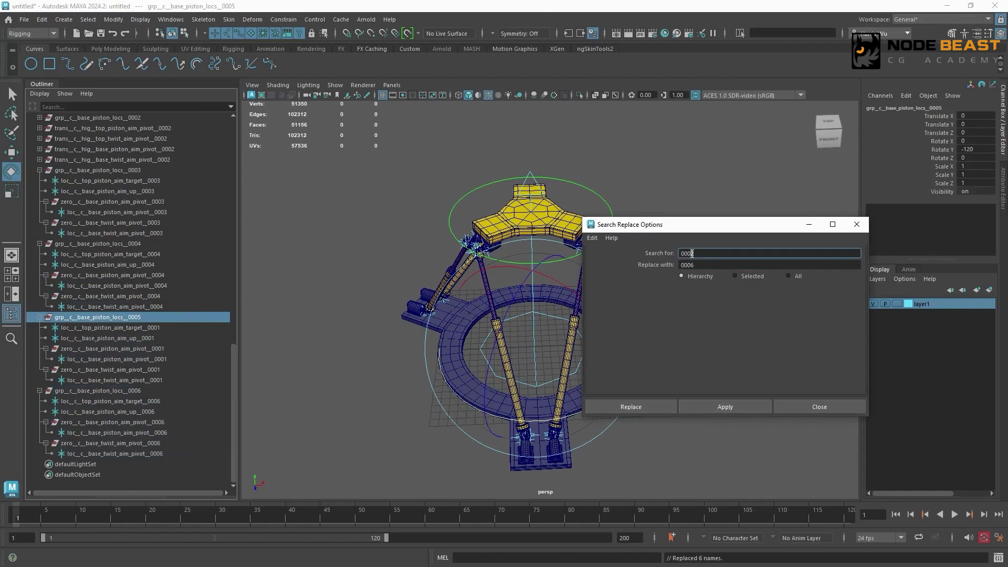
{"action": "type", "text": "1"}
{"action": "key", "text": "Tab"}
{"action": "key", "text": "BackSpace"}
{"action": "type", "text": "5"}
{"action": "left_click", "coordinate": [725, 407]}
{"action": "left_click", "coordinate": [820, 405]}
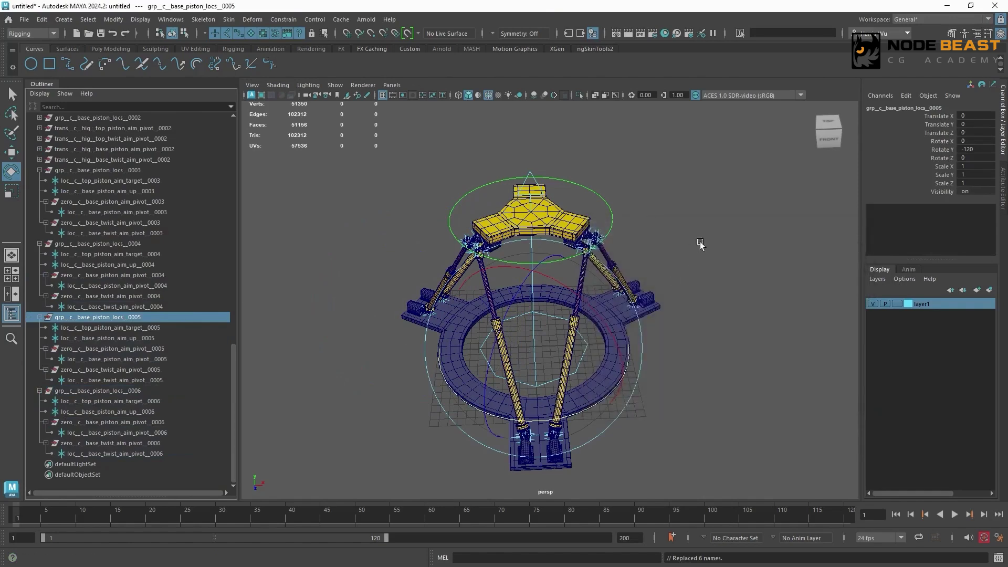
- Aim-constrain loc__c__top_piston_aim_pivot__0003 to loc__c__top_piston_aim_target__0003, using loc__c__top_piston_aim_up__0003 as the world up object
{"action": "mouse_move", "coordinate": [700, 241]}
{"action": "left_mouse_down", "text": "alt"}
{"action": "mouse_move", "coordinate": [489, 279]}
{"action": "mouse_move", "coordinate": [512, 254]}
{"action": "mouse_move", "coordinate": [660, 264]}
{"action": "mouse_move", "coordinate": [747, 241]}
{"action": "mouse_move", "coordinate": [718, 244]}
{"action": "left_mouse_up", "text": "alt"}
{"action": "left_click_drag", "start_coordinate": [230, 347], "coordinate": [260, 216]}
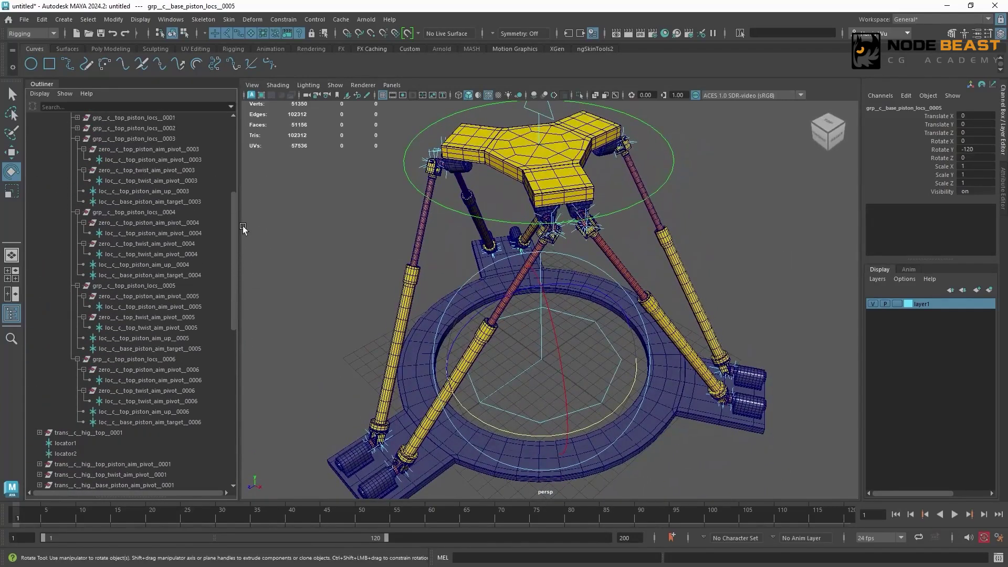
{"action": "left_click_drag", "start_coordinate": [235, 225], "coordinate": [238, 186]}
{"action": "left_click", "coordinate": [145, 234]}
{"action": "left_click", "coordinate": [77, 254]}
{"action": "left_click", "coordinate": [77, 265]}
{"action": "left_click", "coordinate": [78, 275]}
{"action": "left_click", "coordinate": [157, 297]}
{"action": "left_click", "coordinate": [204, 213], "text": "ctrl"}
{"action": "left_click", "coordinate": [285, 20]}
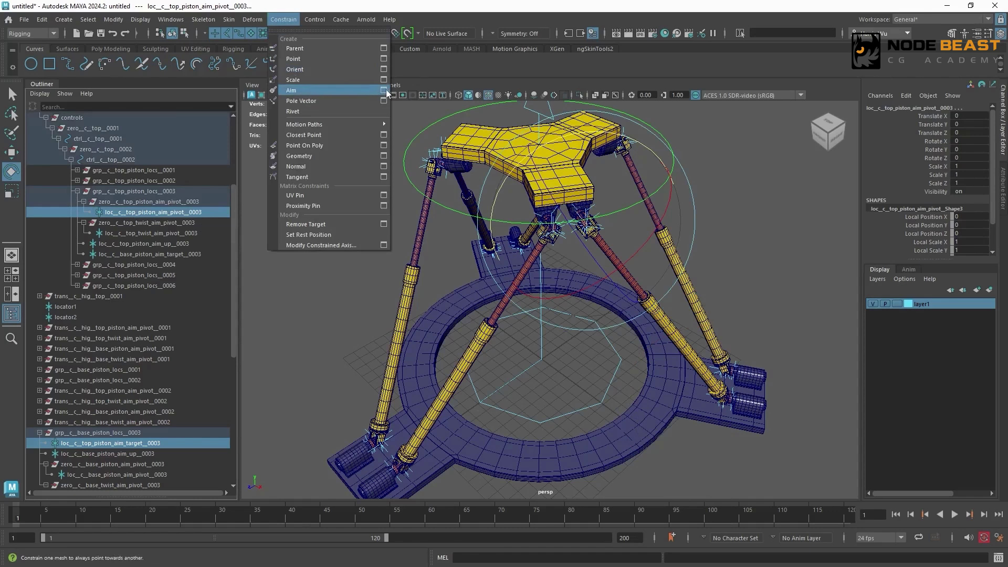
{"action": "left_click", "coordinate": [386, 90]}
{"action": "left_click_drag", "start_coordinate": [811, 343], "coordinate": [666, 330]}
{"action": "type", "text": "loc__c__top_piston_aim_up__0003"}
{"action": "left_click", "coordinate": [752, 404]}
- Aim-constrain loc__c__top_twist_aim_pivot__0003 to loc__c__top_piston_aim_up__0003, using loc__c__top_piston_aim_target__0003 as the world up object
{"action": "double_click", "coordinate": [153, 453]}
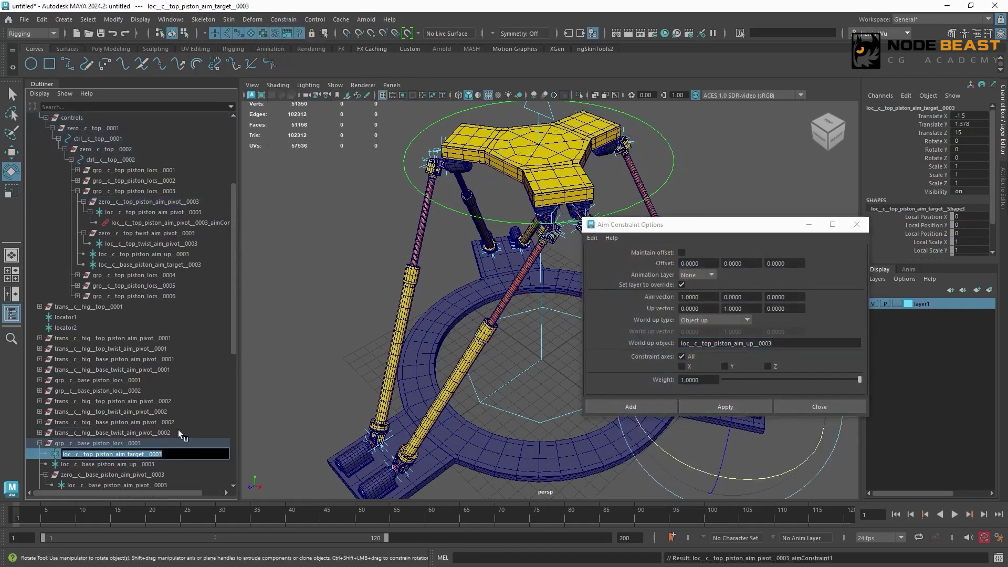
{"action": "key", "text": "ctrl+c"}
{"action": "left_click", "coordinate": [197, 253]}
{"action": "left_click", "coordinate": [212, 241], "text": "ctrl"}
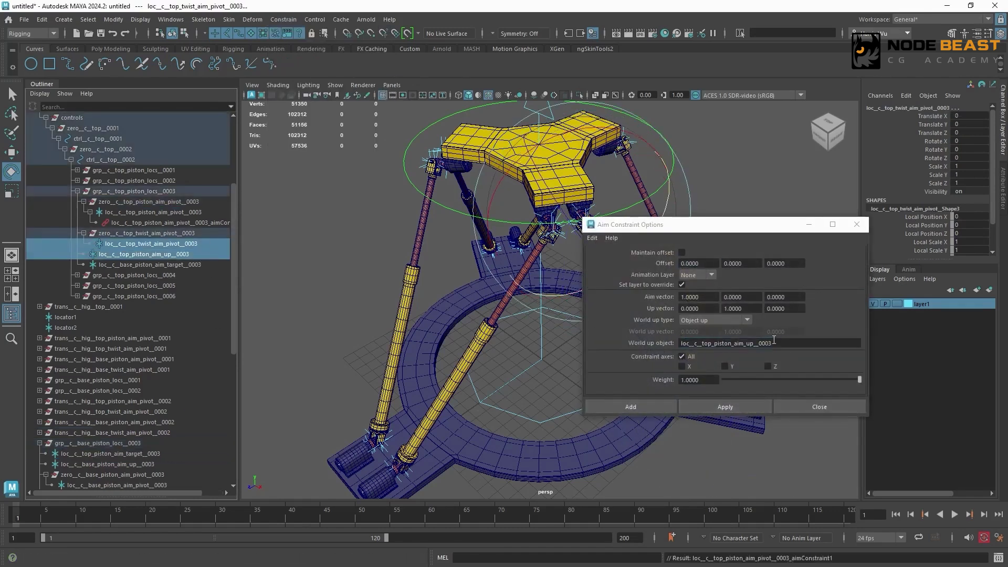
{"action": "double_click", "coordinate": [698, 343]}
{"action": "key", "text": "ctrl+v"}
{"action": "left_click", "coordinate": [733, 410]}
- Aim-constrain loc__c__base_piston_aim_pivot__0003 to loc__c__base_piston_aim_target__0003, using loc__c__base_piston_aim_up__0003 as the world up object
{"action": "scroll", "coordinate": [168, 378], "scroll_direction": "down", "scroll_amount": 3}
{"action": "double_click", "coordinate": [158, 381]}
{"action": "key", "text": "ctrl+c"}
{"action": "left_click", "coordinate": [212, 182]}
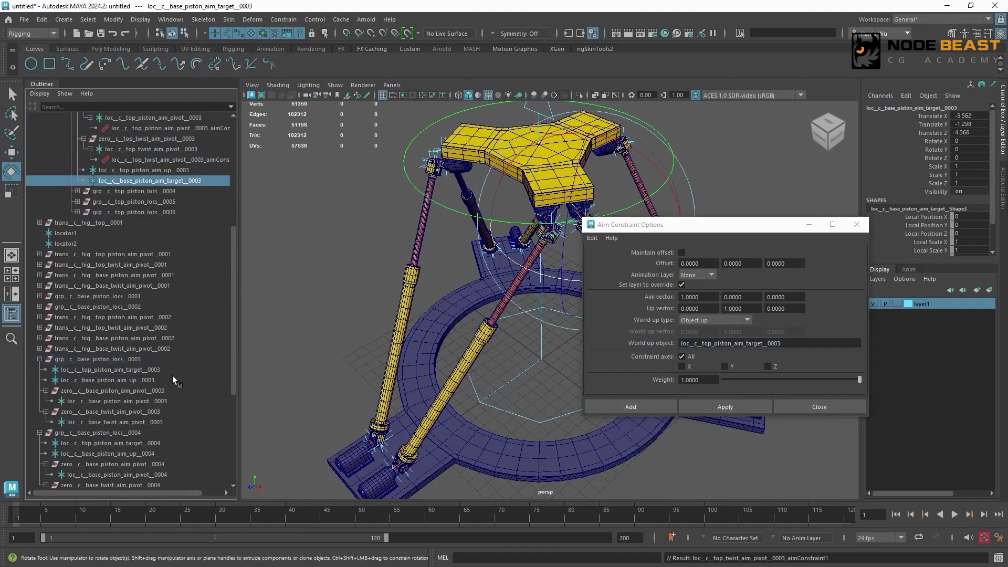
{"action": "left_click", "coordinate": [178, 402], "text": "ctrl"}
{"action": "double_click", "coordinate": [797, 344]}
{"action": "key", "text": "ctrl+v"}
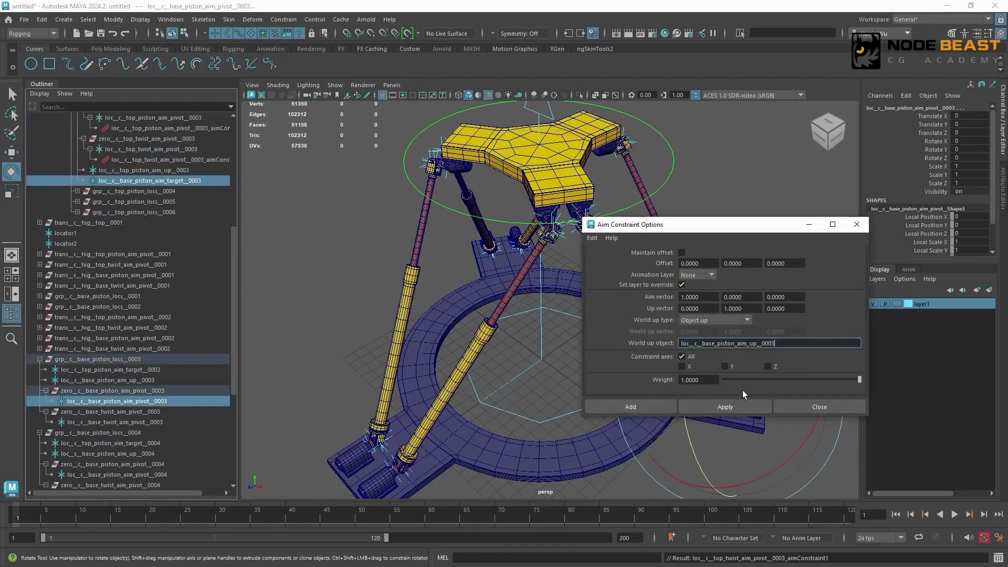
{"action": "left_click", "coordinate": [725, 407]}
- Aim-constrain loc__c__base_twist_aim_pivot__0003 to loc__c__base_piston_aim_up__0003, using loc__c__base_piston_aim_target__0003 as the world up object
{"action": "left_click", "coordinate": [131, 380]}
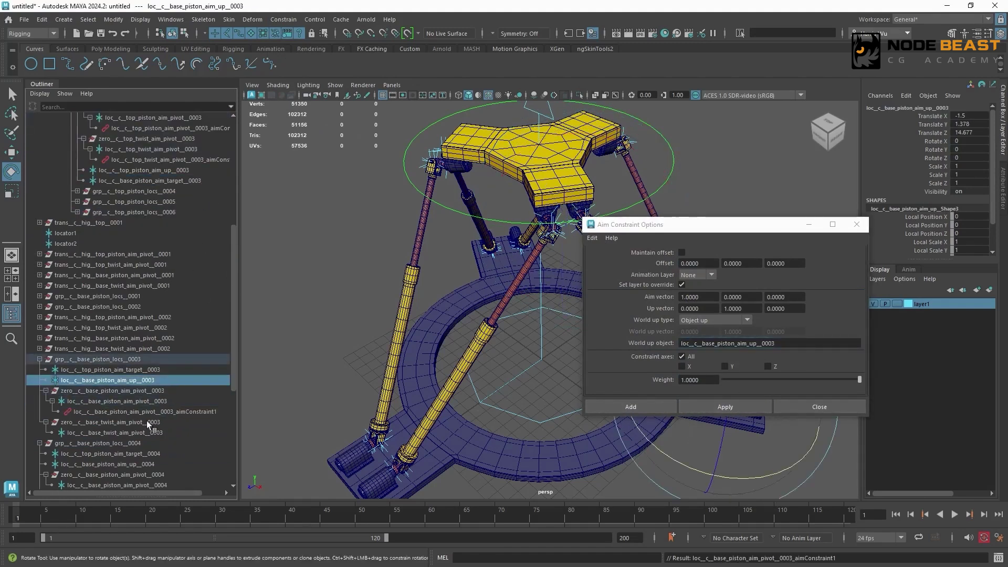
{"action": "left_click", "coordinate": [122, 432], "text": "ctrl"}
{"action": "double_click", "coordinate": [745, 343]}
{"action": "key", "text": "ctrl+v"}
{"action": "left_click", "coordinate": [725, 407]}
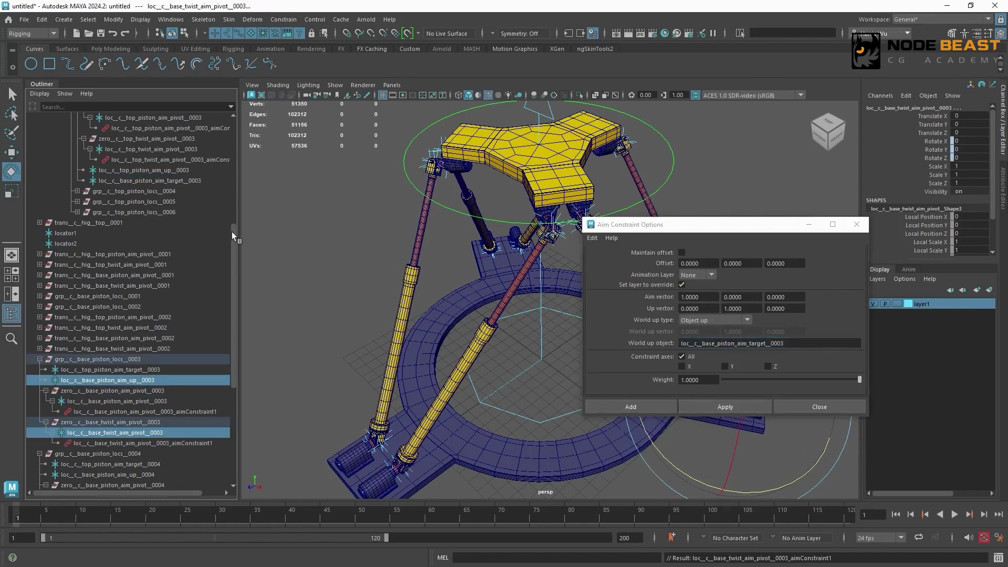
- Aim-constrain loc__c__top_piston_aim_pivot__0004 to loc__c__top_piston_aim_target__0004, using loc__c__top_piston_aim_up__0004 as the world up object
{"action": "scroll", "coordinate": [132, 238], "scroll_direction": "up", "scroll_amount": 5}
{"action": "left_click", "coordinate": [78, 244]}
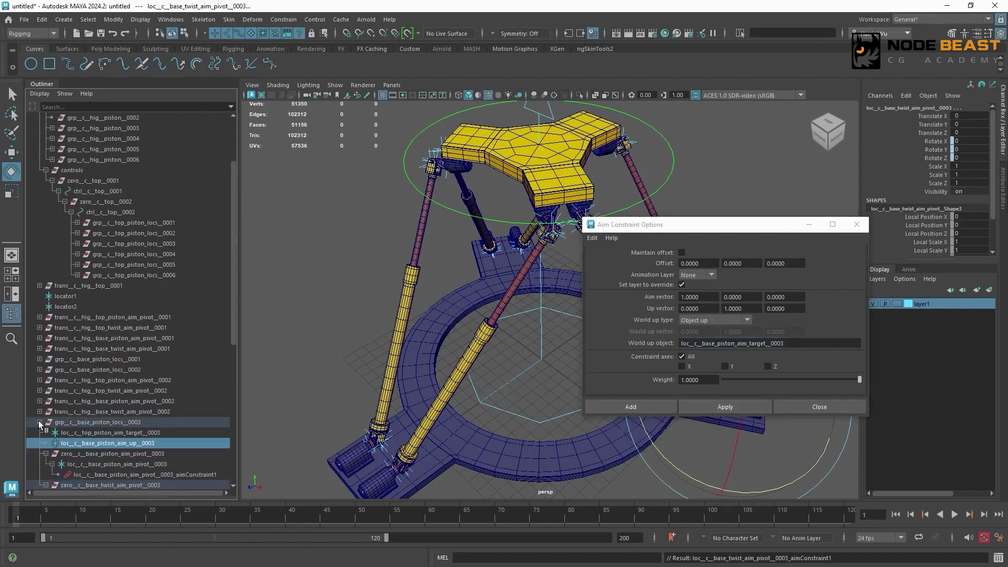
{"action": "left_click", "coordinate": [40, 422]}
{"action": "left_click", "coordinate": [77, 254]}
{"action": "left_click_drag", "start_coordinate": [233, 304], "coordinate": [234, 347]}
{"action": "double_click", "coordinate": [192, 225]}
{"action": "left_click", "coordinate": [164, 422]}
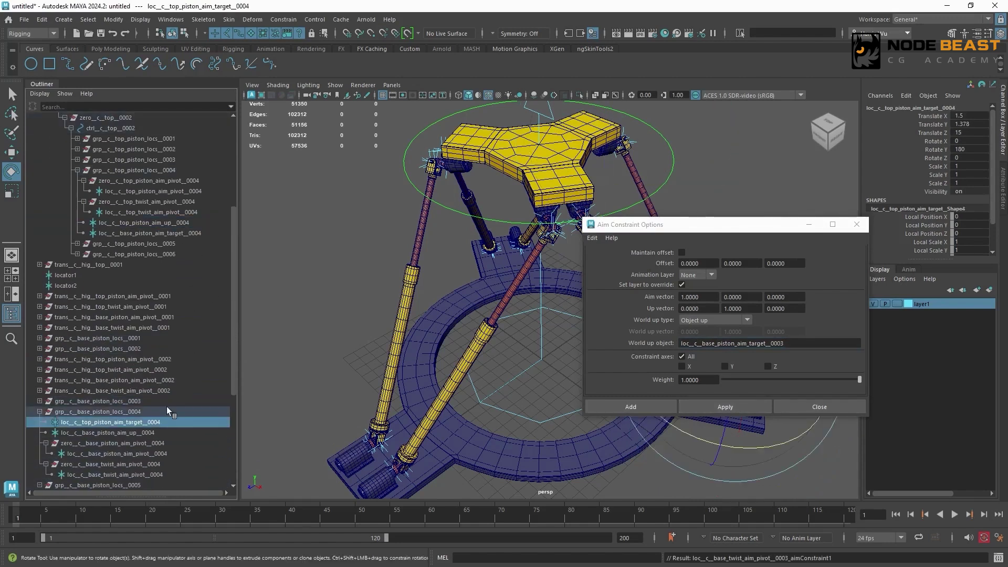
{"action": "left_click", "coordinate": [198, 191], "text": "ctrl"}
{"action": "double_click", "coordinate": [759, 343]}
{"action": "key", "text": "ctrl+v"}
{"action": "left_click", "coordinate": [689, 404]}
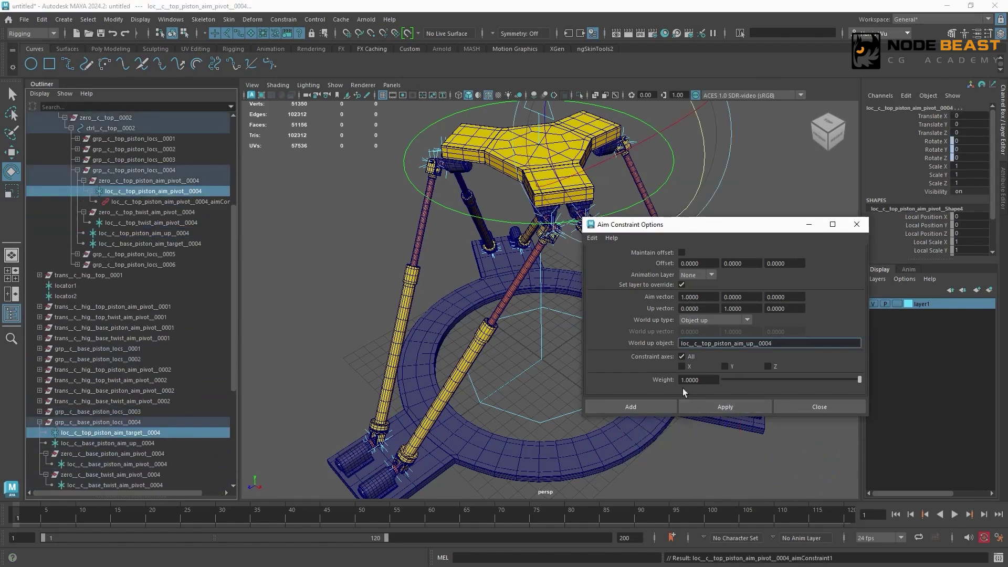
- Aim-constrain loc__c__top_twist_aim_pivot__0004 to loc__c__top_piston_aim_up__0004, using loc__c__top_piston_aim_target__0004 as the world up object
{"action": "double_click", "coordinate": [187, 433]}
{"action": "key", "text": "ctrl+c"}
{"action": "left_click", "coordinate": [195, 232]}
{"action": "left_click", "coordinate": [196, 223], "text": "ctrl"}
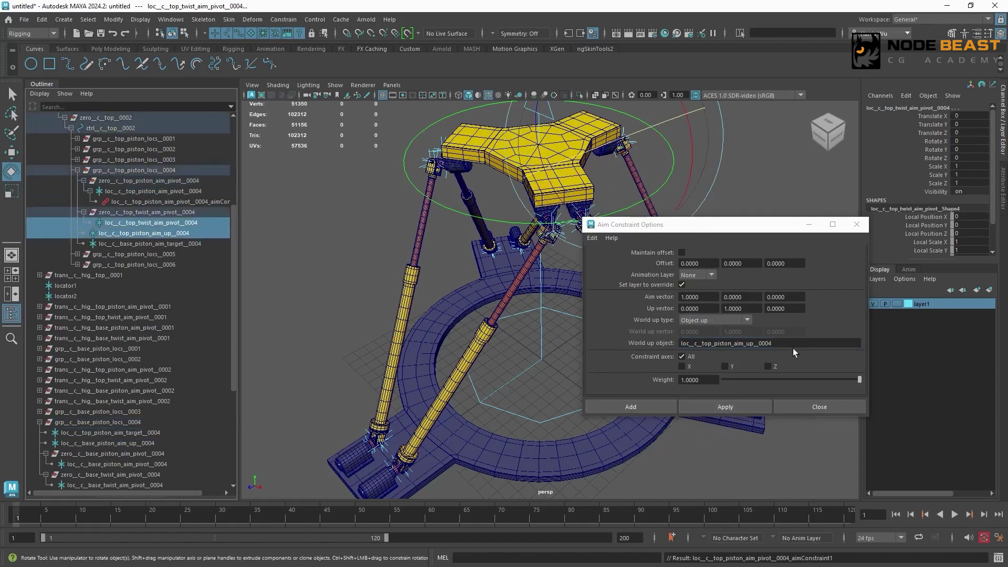
{"action": "double_click", "coordinate": [791, 344]}
{"action": "key", "text": "ctrl+v"}
{"action": "left_click", "coordinate": [733, 406]}
- Aim-constrain loc__c__base_piston_aim_pivot__0004 to loc__c__base_piston_aim_target__0004, using loc__c__base_piston_aim_up__0004 as the world up object
{"action": "left_click_drag", "start_coordinate": [235, 335], "coordinate": [235, 363]}
{"action": "double_click", "coordinate": [167, 401]}
{"action": "key", "text": "ctrl+c"}
{"action": "left_click", "coordinate": [190, 202]}
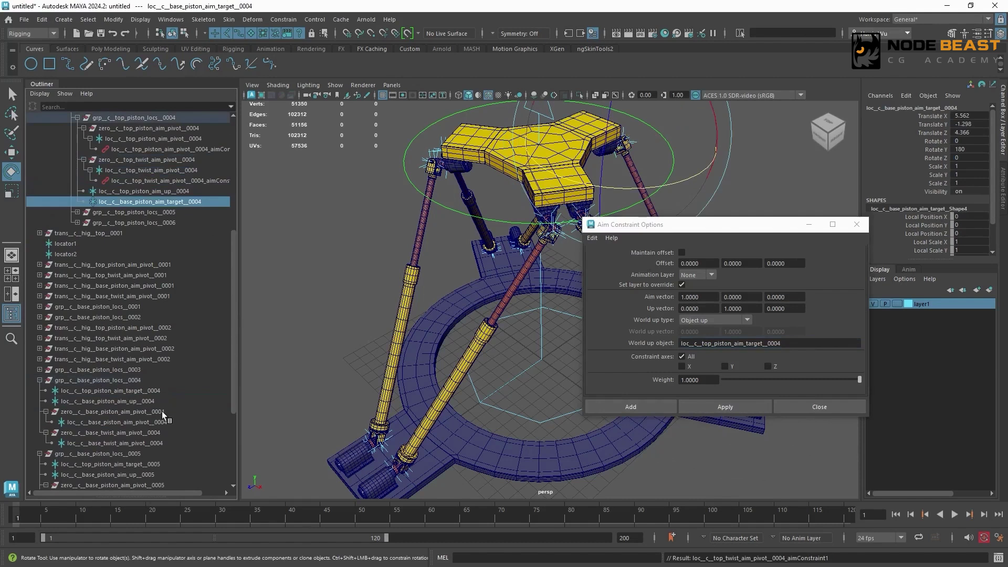
{"action": "left_click", "coordinate": [152, 422], "text": "ctrl"}
{"action": "left_click", "coordinate": [643, 326]}
{"action": "key", "text": "ctrl+v"}
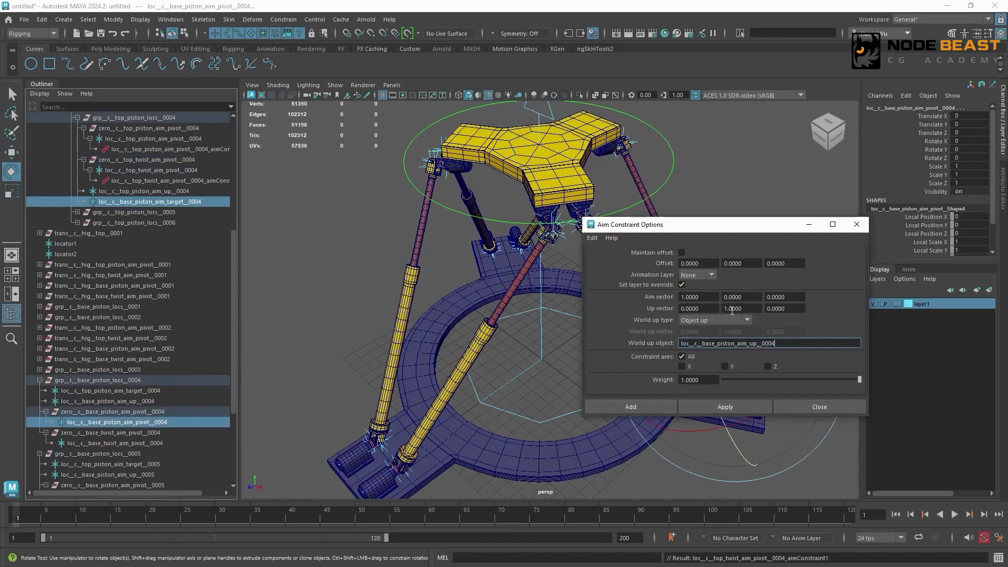
{"action": "left_click", "coordinate": [743, 405]}
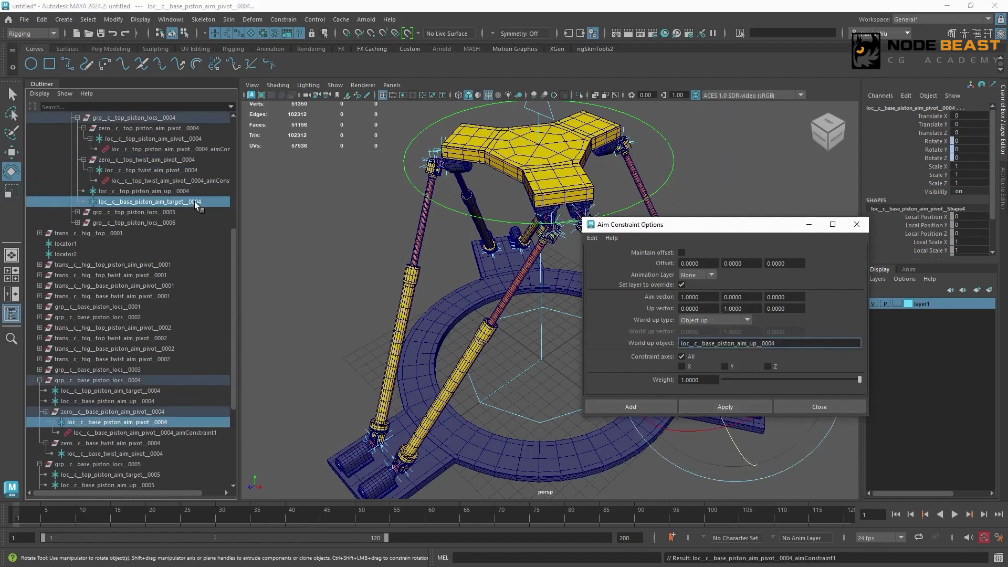
- Aim-constrain loc__c__base_twist_aim_pivot__0004 to loc__c__base_piston_aim_up__0004, using loc__c__base_piston_aim_target__0004 as the world up object
{"action": "left_click", "coordinate": [168, 402]}
{"action": "left_click", "coordinate": [153, 453], "text": "ctrl"}
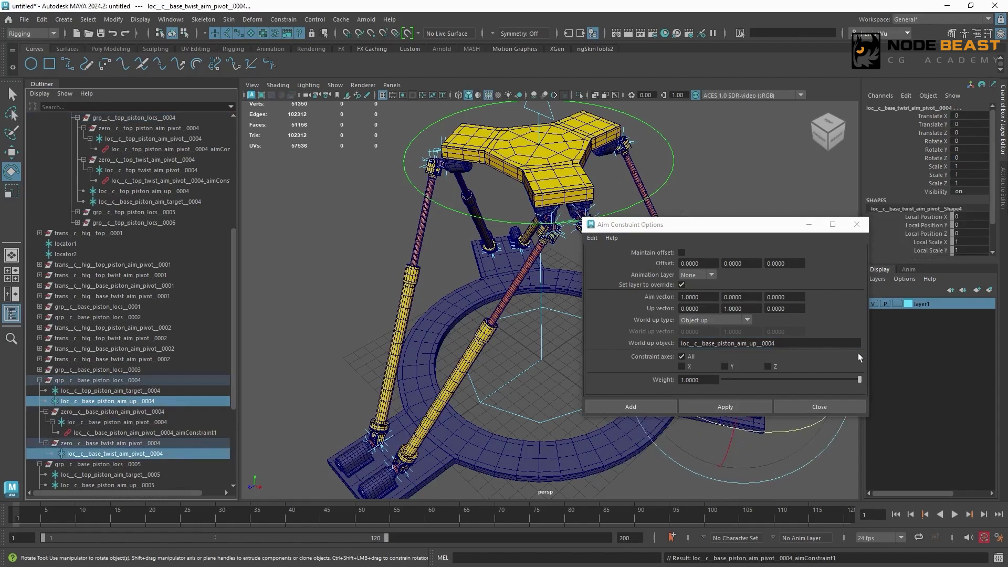
{"action": "left_click_drag", "start_coordinate": [850, 345], "coordinate": [662, 343]}
{"action": "key", "text": "ctrl+v"}
{"action": "left_click", "coordinate": [742, 406]}
- Aim-constrain loc__c__top_piston_aim_pivot__0005 to loc__c__top_piston_aim_target__0005, using loc__c__top_piston_aim_up__0005 as the world up object
{"action": "left_click_drag", "start_coordinate": [235, 298], "coordinate": [248, 246]}
{"action": "left_click", "coordinate": [76, 233]}
{"action": "left_click", "coordinate": [39, 411]}
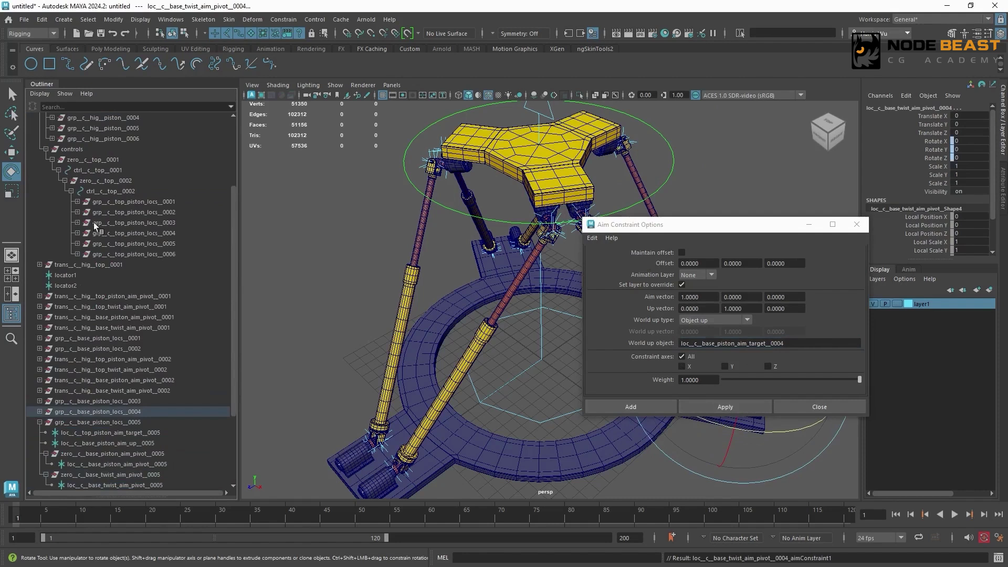
{"action": "left_click", "coordinate": [77, 243], "text": "shift"}
{"action": "left_click_drag", "start_coordinate": [234, 280], "coordinate": [232, 320]}
{"action": "scroll", "coordinate": [187, 294], "scroll_direction": "down", "scroll_amount": 2}
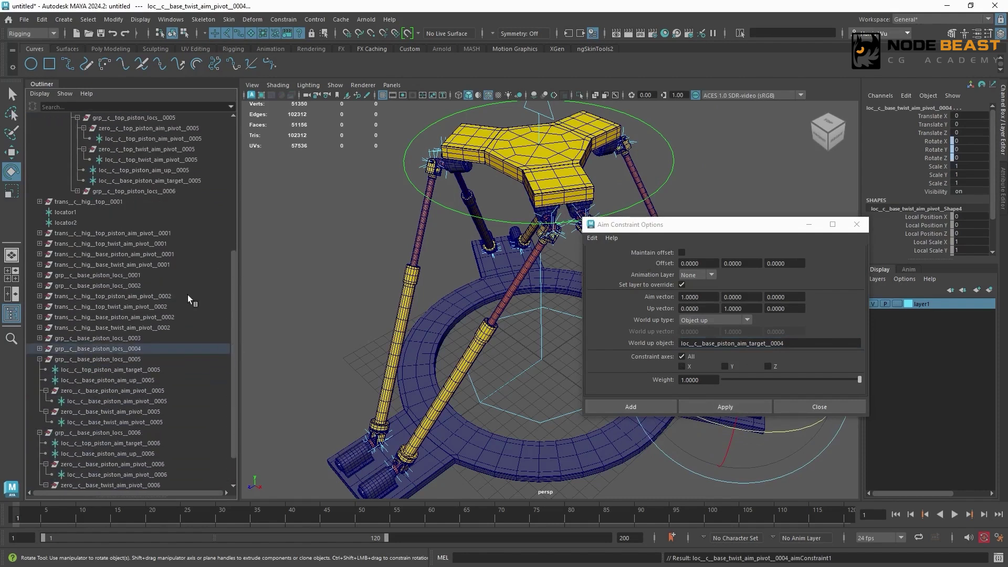
{"action": "left_click", "coordinate": [181, 171]}
{"action": "left_click", "coordinate": [165, 370]}
{"action": "left_click", "coordinate": [191, 139], "text": "ctrl"}
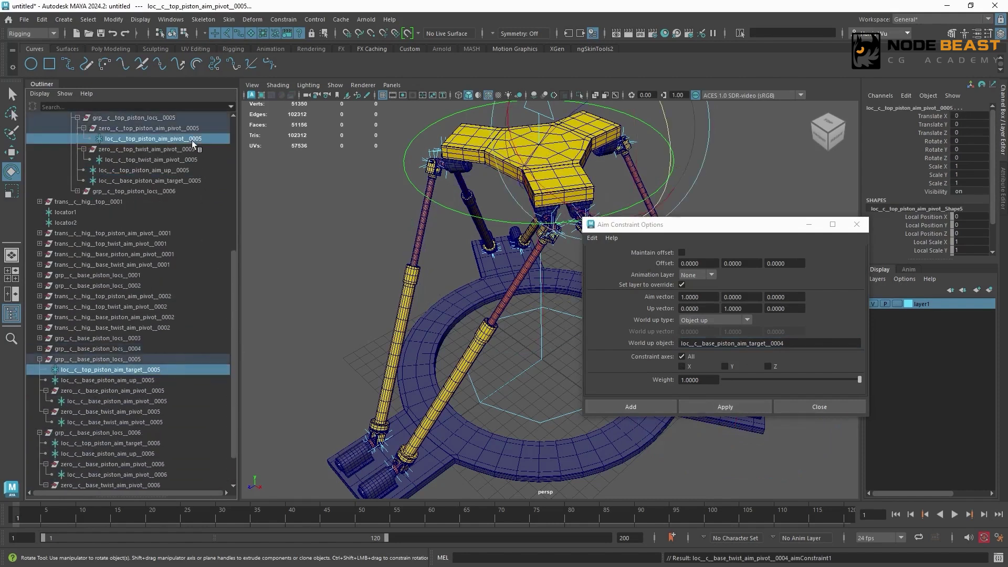
{"action": "double_click", "coordinate": [797, 346]}
{"action": "key", "text": "ctrl+v"}
{"action": "left_click", "coordinate": [727, 406]}
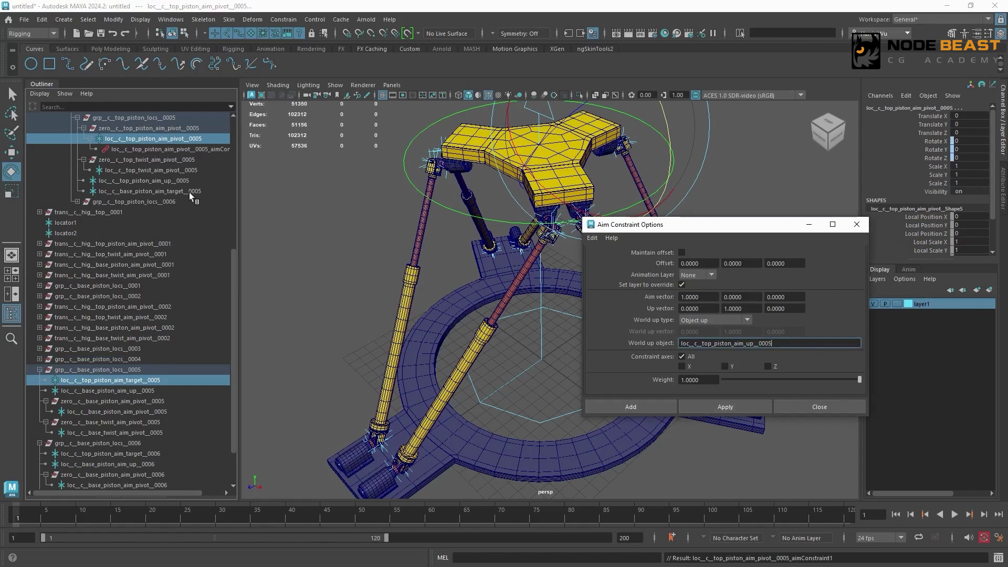
- Aim-constrain loc__c__top_twist_aim_pivot__0005 to loc__c__top_piston_aim_up__0005, using loc__c__top_piston_aim_target__0005 as the world up object
{"action": "double_click", "coordinate": [152, 379]}
{"action": "left_click", "coordinate": [183, 181]}
{"action": "left_click", "coordinate": [189, 171], "text": "ctrl"}
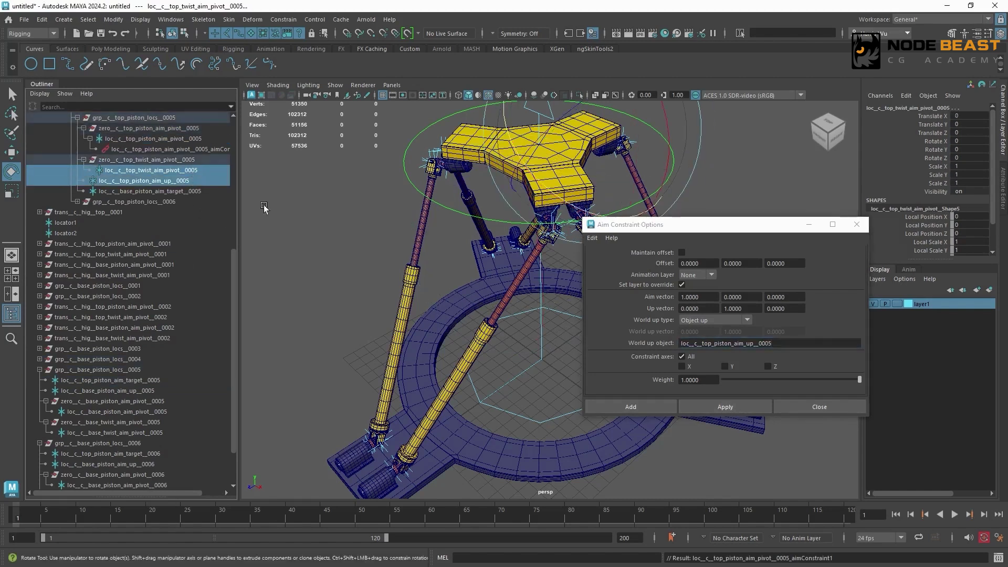
{"action": "double_click", "coordinate": [796, 343]}
{"action": "key", "text": "ctrl+v"}
{"action": "left_click", "coordinate": [725, 406]}
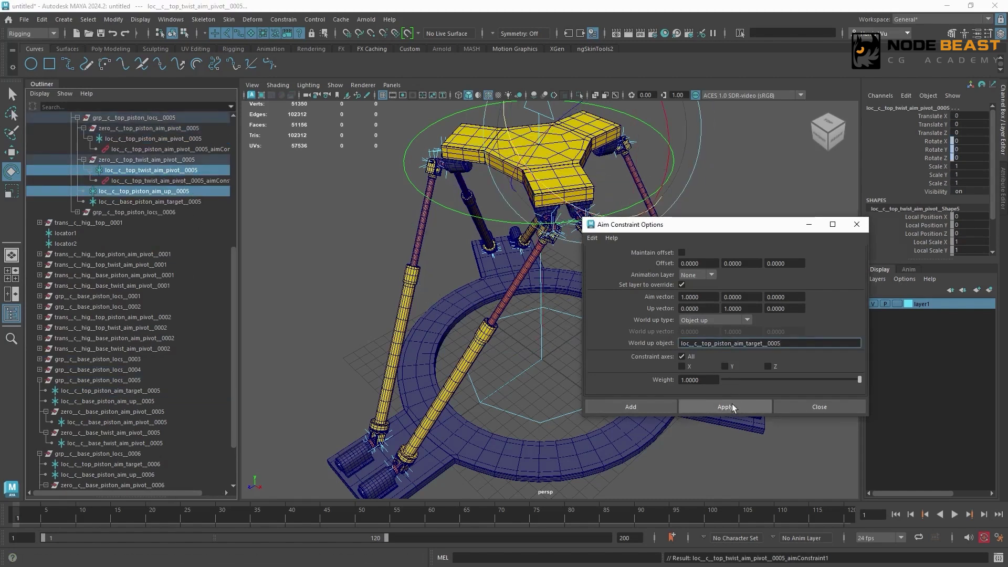
- Aim-constrain loc__c__base_piston_aim_pivot__0005 to loc__c__base_piston_aim_target__0005, using loc__c__base_piston_aim_up__0005 as the world up object
{"action": "left_click", "coordinate": [158, 401]}
{"action": "left_click", "coordinate": [152, 202]}
{"action": "left_click", "coordinate": [163, 422], "text": "ctrl"}
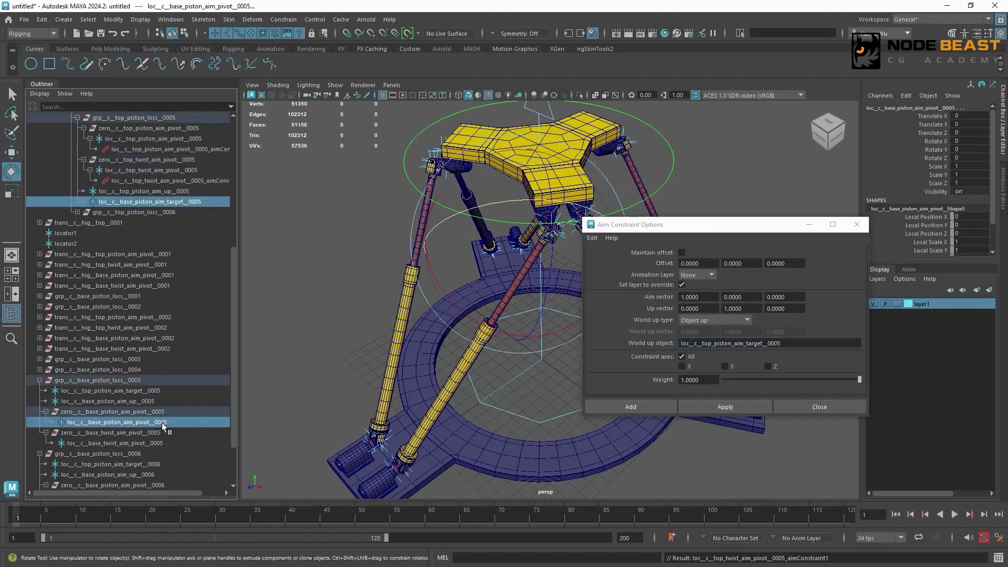
{"action": "double_click", "coordinate": [739, 342]}
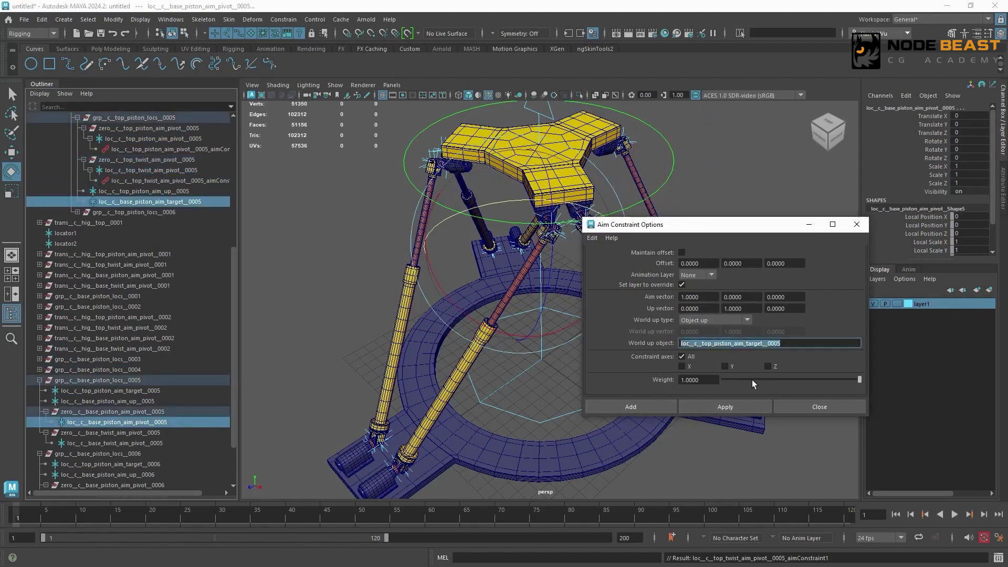
{"action": "key", "text": "ctrl+v"}
{"action": "left_click", "coordinate": [738, 406]}
- Aim-constrain loc__c__base_twist_aim_pivot__0005 to loc__c__base_piston_aim_up__0005, using loc__c__base_piston_aim_target__0005 as the world up object
{"action": "double_click", "coordinate": [212, 202]}
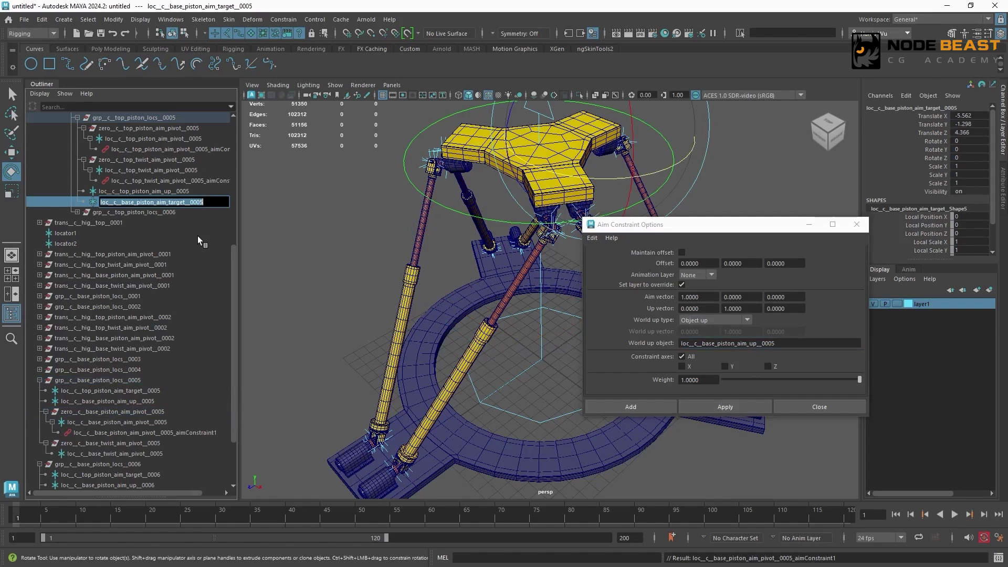
{"action": "left_click", "coordinate": [171, 401]}
{"action": "left_click", "coordinate": [149, 454], "text": "ctrl"}
{"action": "left_click", "coordinate": [656, 362]}
{"action": "key", "text": "ctrl+v"}
{"action": "left_click", "coordinate": [723, 408]}
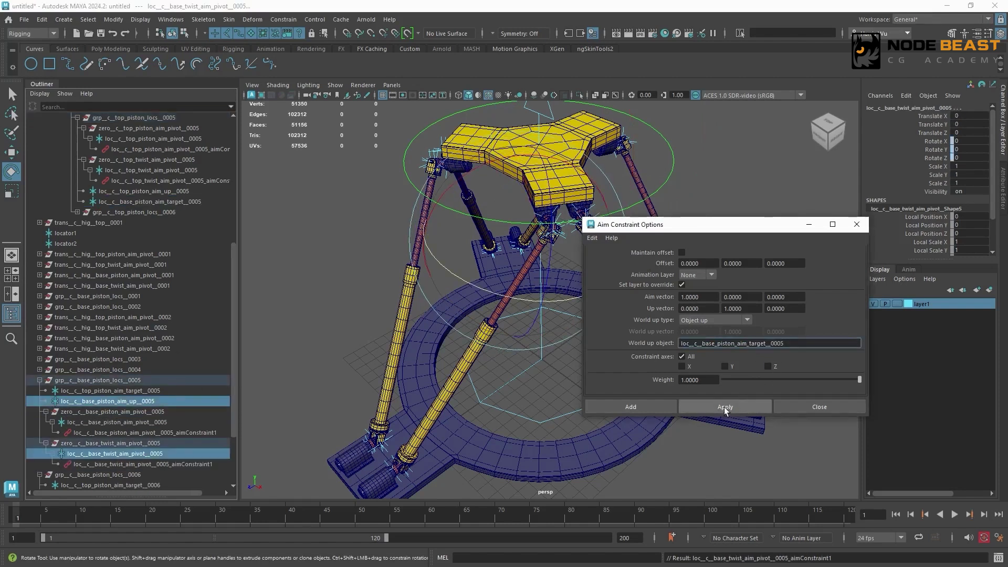
- Aim-constrain loc__c__top_piston_aim_pivot__0006 to loc__c__top_piston_aim_target__0006, using loc__c__top_piston_aim_up__0006 as the world up object
{"action": "scroll", "coordinate": [221, 229], "scroll_direction": "up", "scroll_amount": 4}
{"action": "left_click", "coordinate": [77, 234]}
{"action": "left_click", "coordinate": [97, 412]}
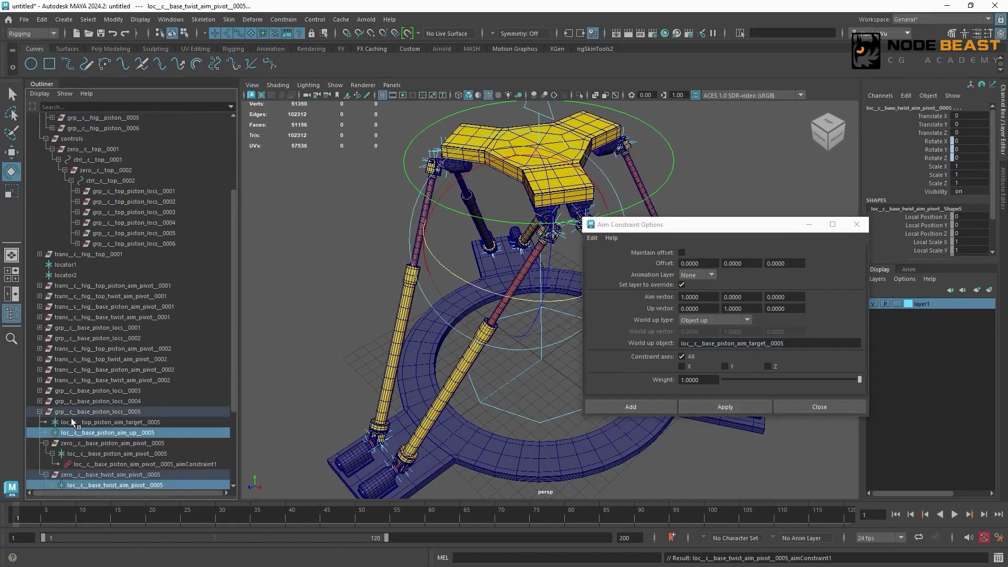
{"action": "left_click", "coordinate": [78, 244]}
{"action": "scroll", "coordinate": [231, 294], "scroll_direction": "down", "scroll_amount": 3}
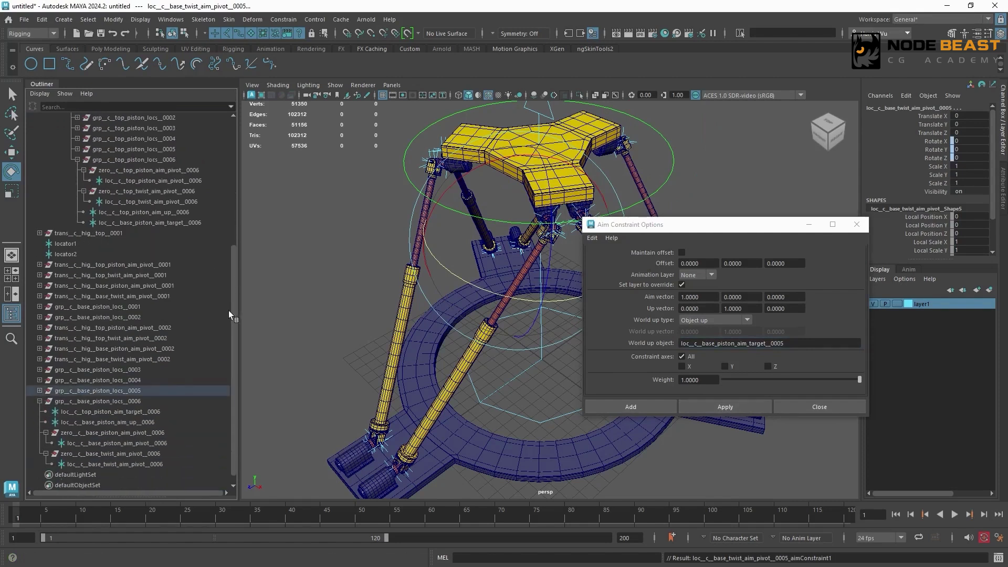
{"action": "left_click", "coordinate": [194, 212]}
{"action": "left_click", "coordinate": [163, 412]}
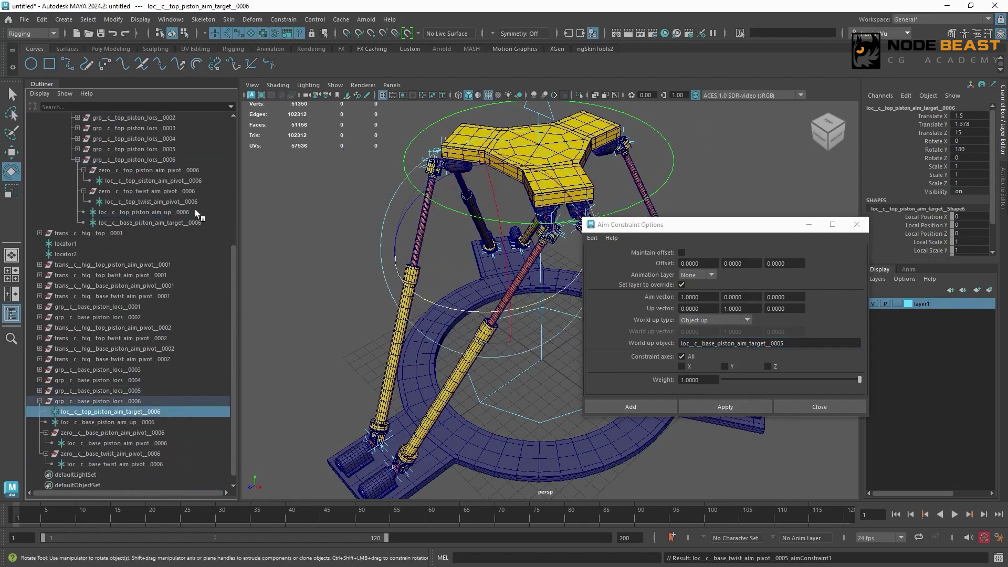
{"action": "left_click", "coordinate": [153, 181], "text": "ctrl"}
{"action": "double_click", "coordinate": [735, 343]}
{"action": "key", "text": "ctrl+v"}
{"action": "left_click", "coordinate": [728, 406]}
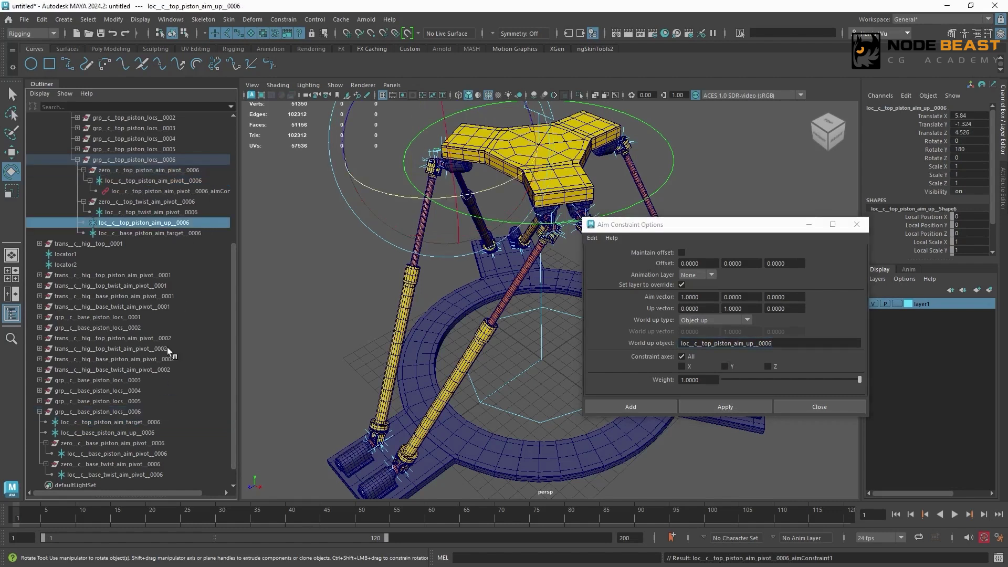
- Aim-constrain loc__c__top_twist_aim_pivot__0006 to loc__c__top_piston_aim_up__0006, using loc__c__top_piston_aim_target__0006 as the world up object
{"action": "double_click", "coordinate": [168, 423]}
{"action": "key", "text": "ctrl+c"}
{"action": "left_click", "coordinate": [203, 225]}
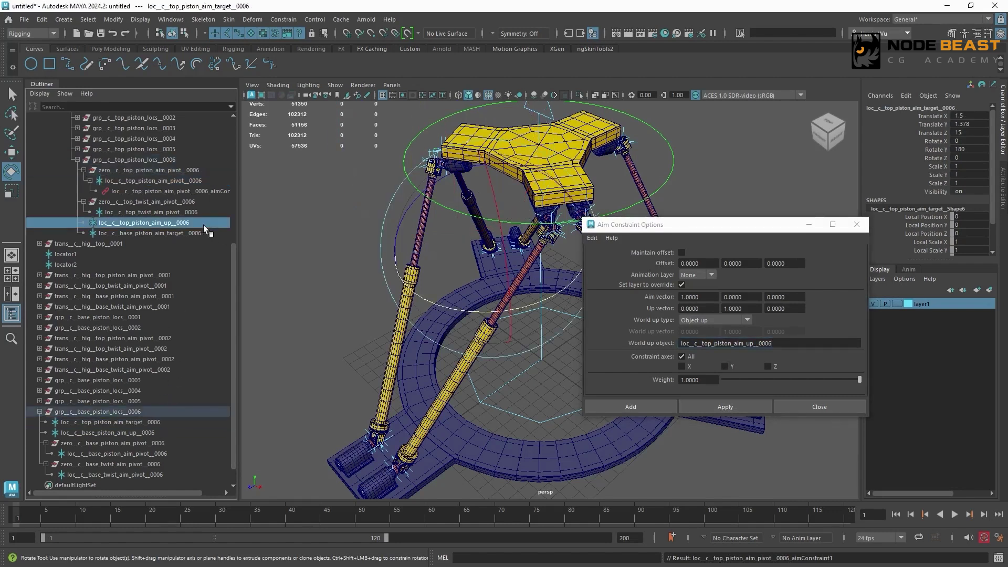
{"action": "left_click", "coordinate": [205, 213], "text": "ctrl"}
{"action": "left_click_drag", "start_coordinate": [788, 343], "coordinate": [607, 336]}
{"action": "key", "text": "ctrl+v"}
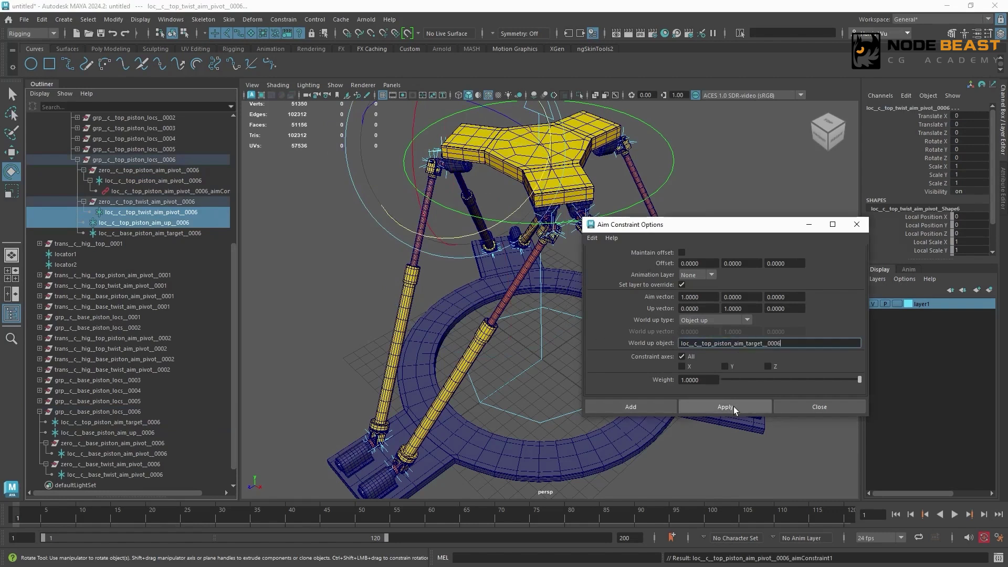
{"action": "left_click", "coordinate": [732, 407]}
- Aim-constrain loc__c__base_piston_aim_pivot__0006 to loc__c__base_piston_aim_target__0006, using loc__c__base_piston_aim_up__0006 as the world up object
{"action": "scroll", "coordinate": [171, 399], "scroll_direction": "down", "scroll_amount": 3}
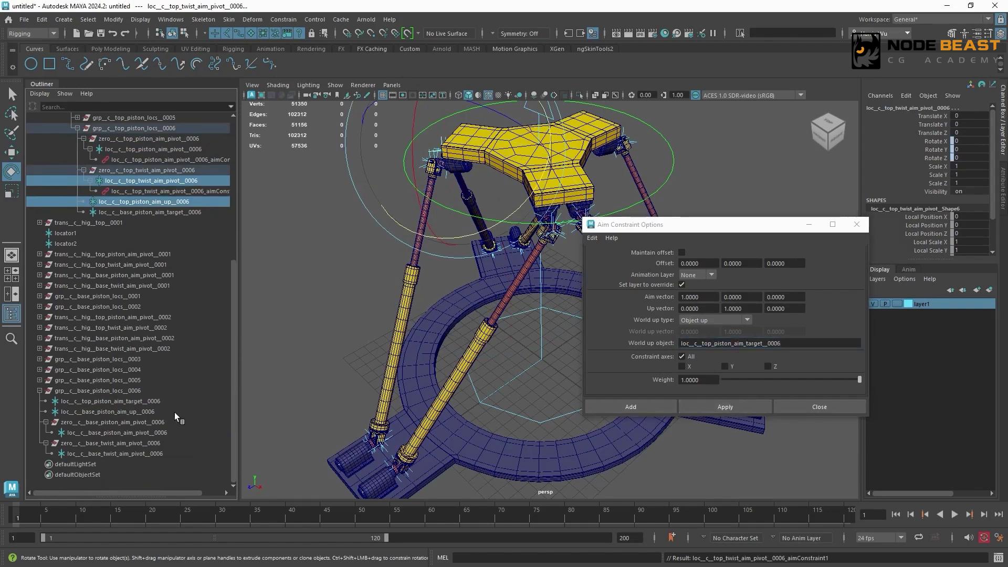
{"action": "left_click", "coordinate": [151, 412]}
{"action": "left_click", "coordinate": [152, 212]}
{"action": "left_click", "coordinate": [132, 433], "text": "ctrl"}
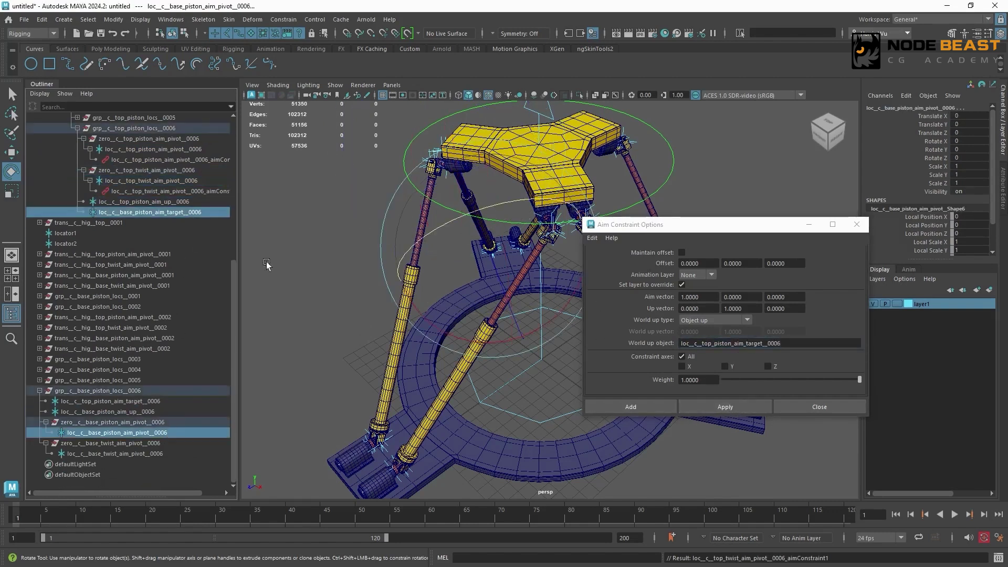
{"action": "type", "text": "loc__c__base_piston_aim_up__0006"}
{"action": "left_click", "coordinate": [729, 408]}
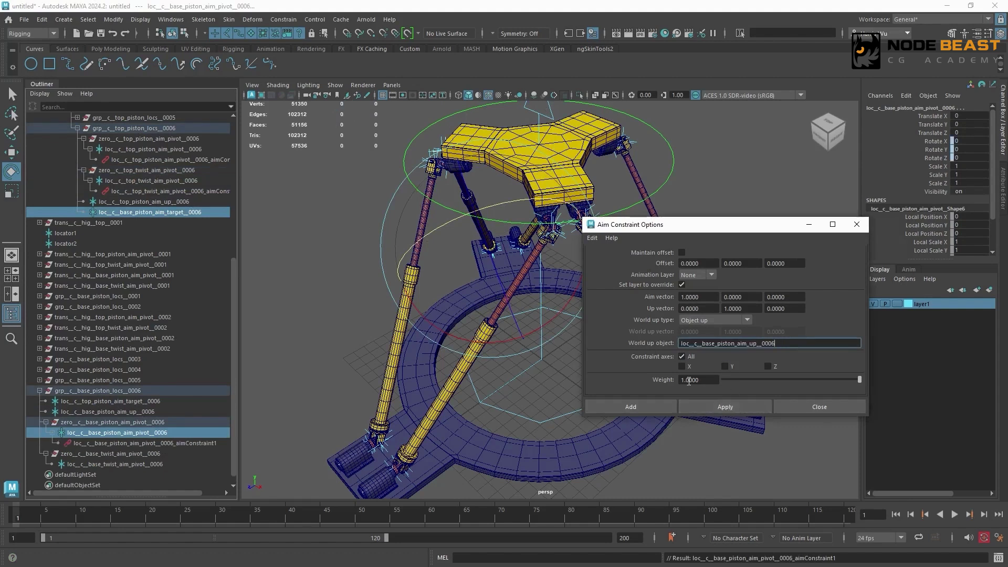
- Aim-constrain loc__c__base_twist_aim_pivot__0006 to loc__c__base_piston_aim_up__0006 with loc__c__base_piston_aim_target__0006 as world up object, and close the constraint options
{"action": "double_click", "coordinate": [167, 413]}
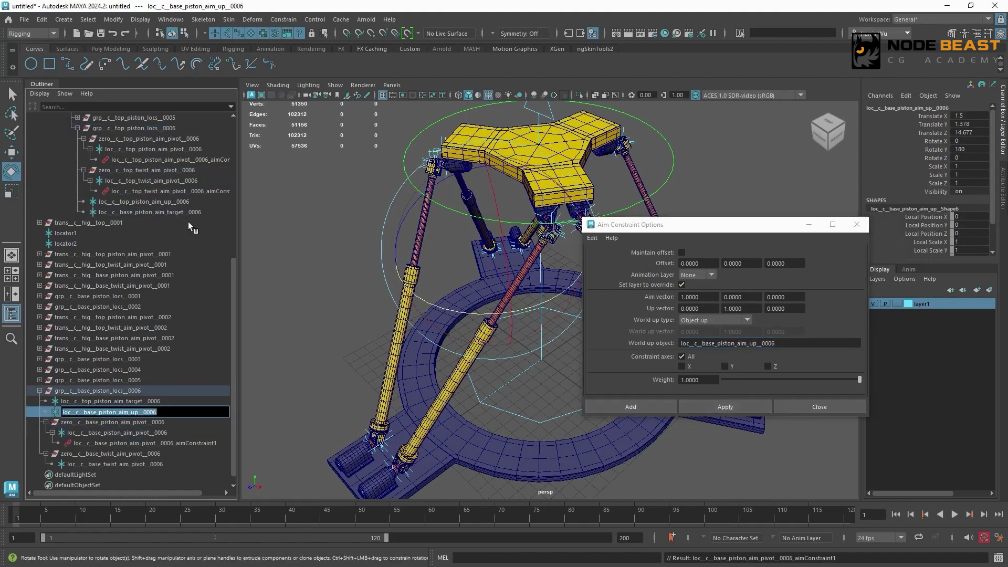
{"action": "left_click", "coordinate": [198, 212]}
{"action": "left_click", "coordinate": [168, 411]}
{"action": "left_click", "coordinate": [173, 463], "text": "ctrl"}
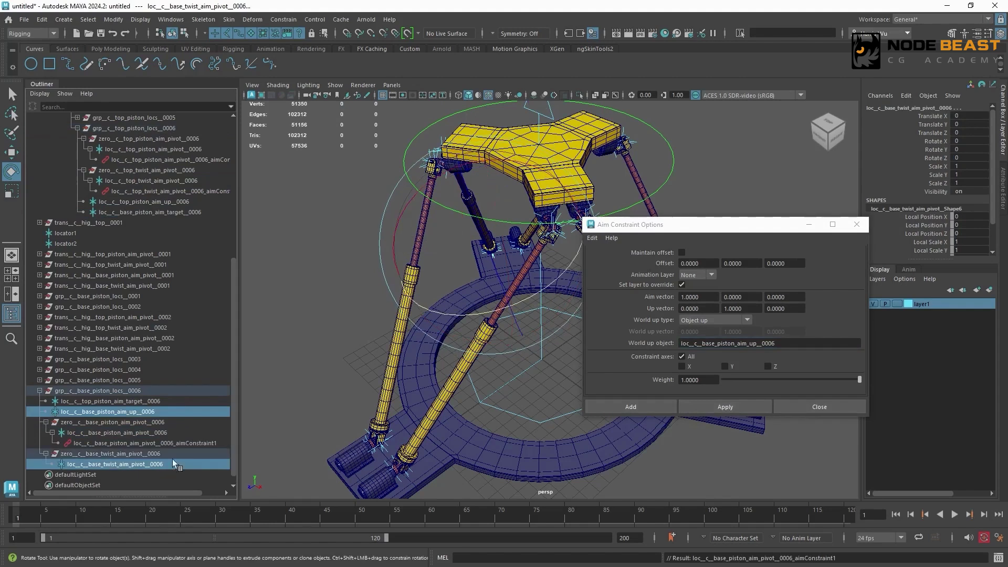
{"action": "left_click", "coordinate": [725, 407]}
{"action": "left_click", "coordinate": [819, 407]}
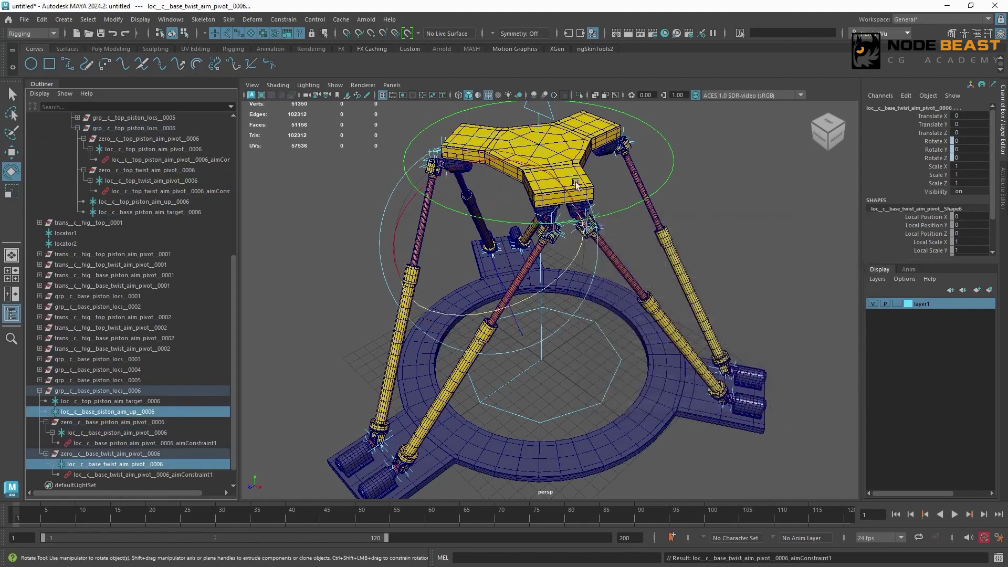
- Collapse grp__c__top_piston_locs__0006 and grp__c__base_piston_locs__0006 in the hierarchy and clear the selection
{"action": "left_click_drag", "start_coordinate": [235, 273], "coordinate": [238, 178]}
{"action": "left_click", "coordinate": [78, 285]}
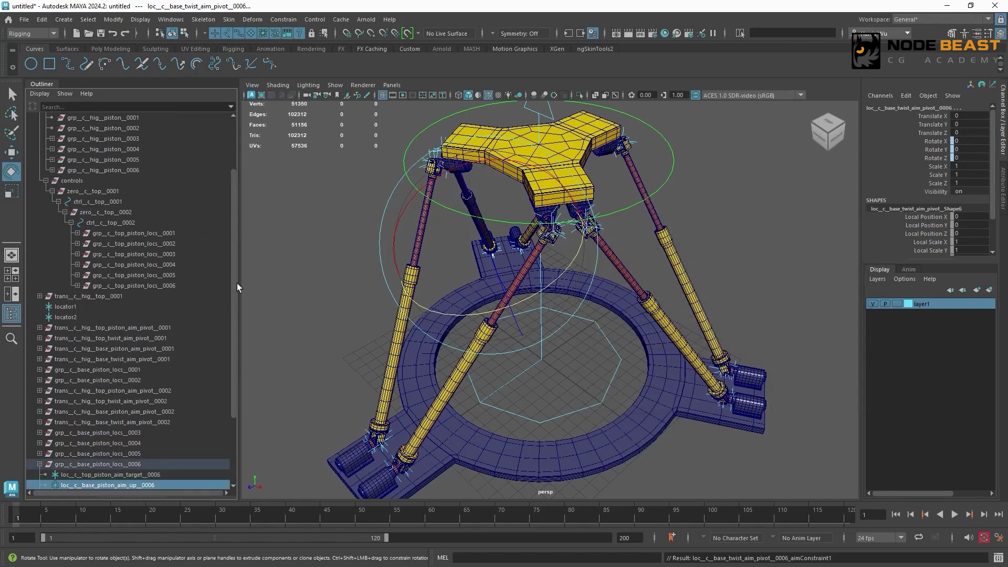
{"action": "left_click_drag", "start_coordinate": [233, 295], "coordinate": [232, 353]}
{"action": "left_click", "coordinate": [40, 380]}
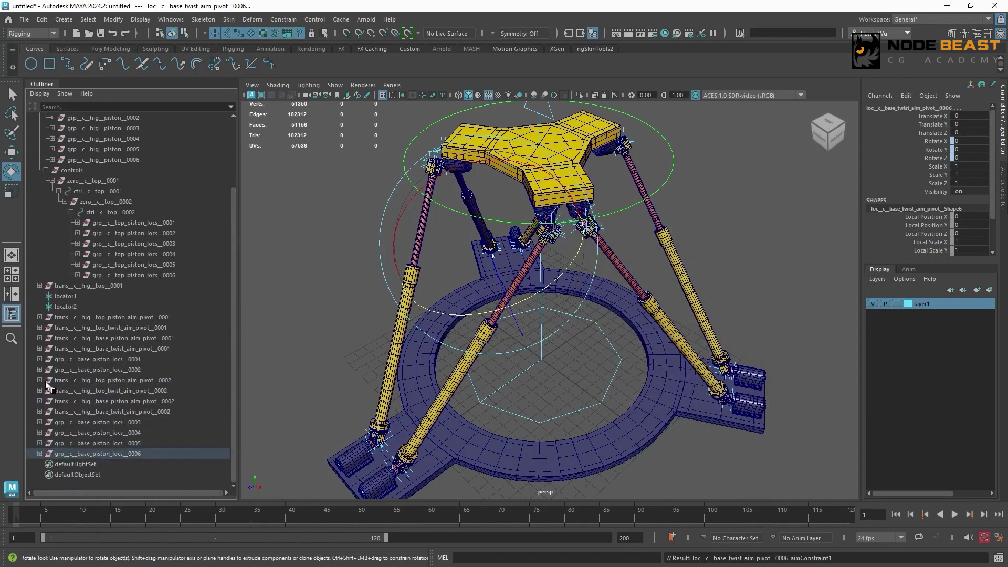
{"action": "left_click", "coordinate": [757, 257]}
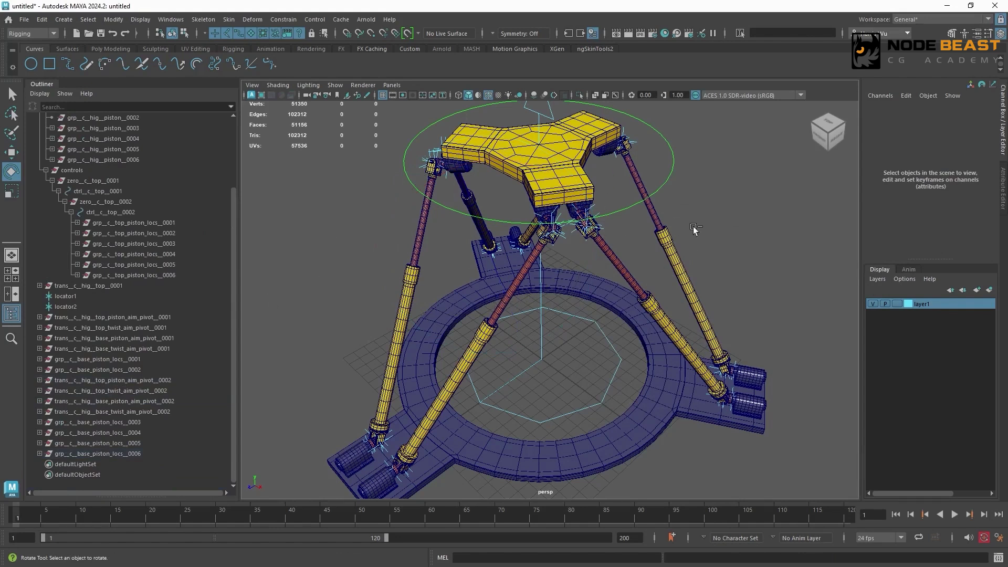
- Create four empty groups at the top level of the scene hierarchy
{"action": "key", "text": "ctrl+g"}
{"action": "key", "text": "ctrl+d"}
{"action": "key", "text": "ctrl+d"}
{"action": "key", "text": "ctrl+d"}
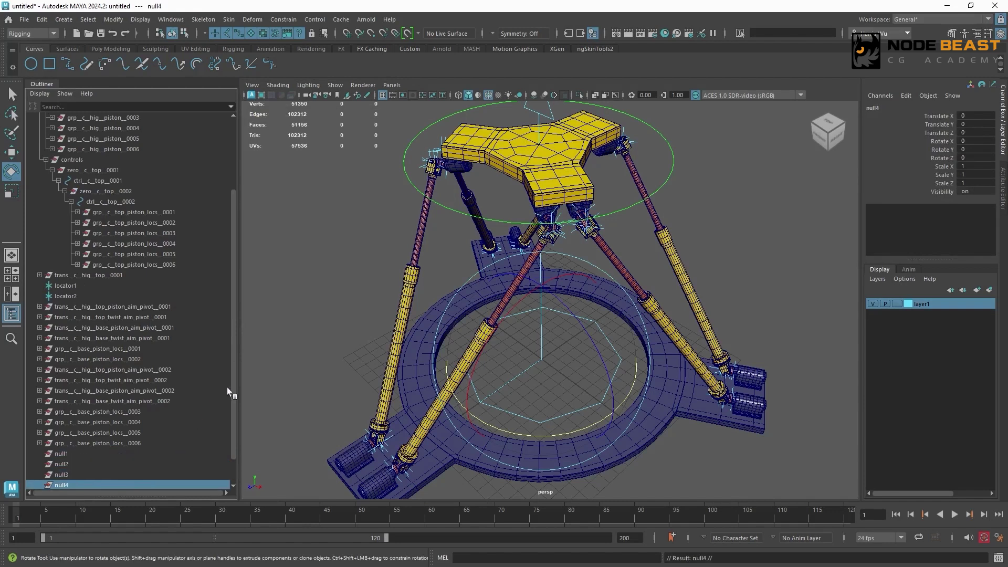
- Rename the first two empty groups trans__c__hig__top_piston_aim_pivot__0003 and trans__c__hig__top_twist_aim_pivot__0003
{"action": "scroll", "coordinate": [175, 304], "scroll_direction": "down", "scroll_amount": 1}
{"action": "double_click", "coordinate": [161, 277]}
{"action": "key", "text": "ctrl+c"}
{"action": "double_click", "coordinate": [68, 423]}
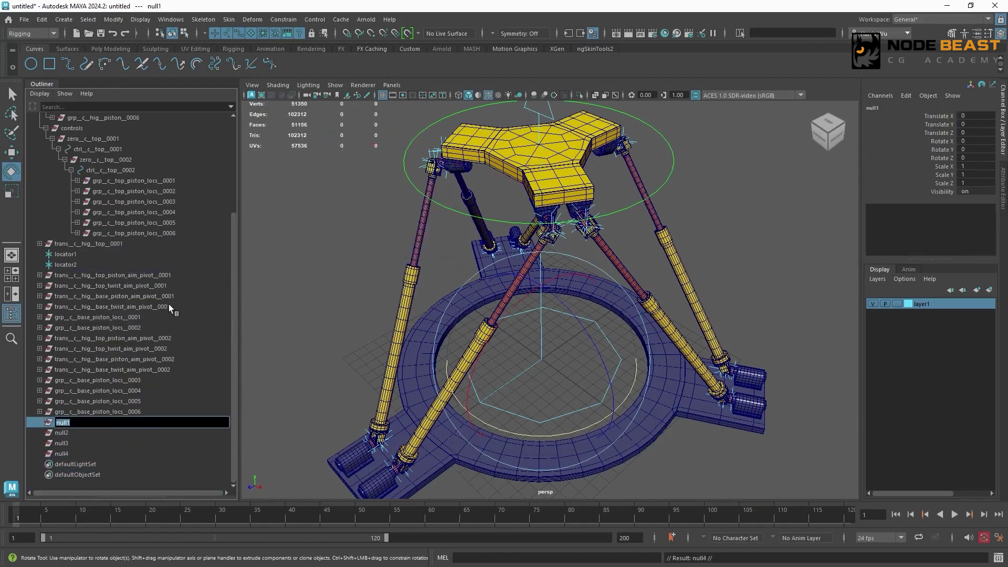
{"action": "key", "text": "ctrl+v"}
{"action": "double_click", "coordinate": [175, 349]}
{"action": "key", "text": "ctrl+c"}
{"action": "double_click", "coordinate": [107, 434]}
{"action": "key", "text": "ctrl+v"}
- Rename the remaining two empty groups trans__c__hig__base_piston_aim_pivot__0003 and trans__c__hig__base_twist_aim_pivot__0003
{"action": "double_click", "coordinate": [181, 359]}
{"action": "key", "text": "ctrl+c"}
{"action": "double_click", "coordinate": [137, 444]}
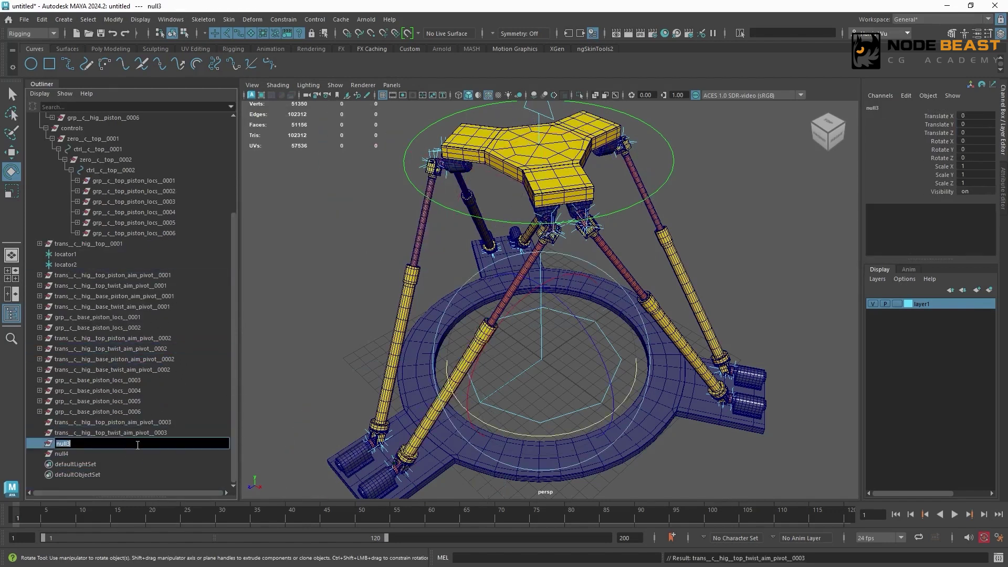
{"action": "key", "text": "ctrl+v"}
{"action": "key", "text": "Return"}
{"action": "double_click", "coordinate": [182, 369]}
{"action": "key", "text": "ctrl+c"}
{"action": "double_click", "coordinate": [133, 454]}
{"action": "key", "text": "ctrl+v"}
- Duplicate the four trans__c__hig aim pivot 0003 groups three times to make the 0004, 0005 and 0006 sets
{"action": "left_click", "coordinate": [179, 422], "text": "shift"}
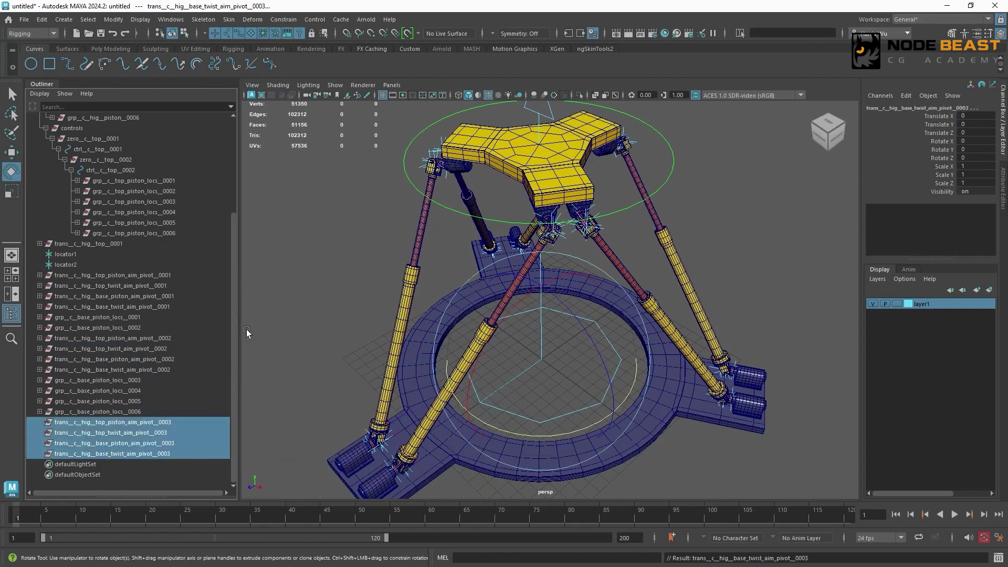
{"action": "key", "text": "ctrl+d"}
{"action": "key", "text": "ctrl+d"}
{"action": "key", "text": "ctrl+d"}
- Parent-constrain the trans__c__hig top piston and top twist aim pivot 0003 groups to their matching loc__c top pivot 0003 locators
{"action": "mouse_move", "coordinate": [233, 393]}
{"action": "left_mouse_down"}
{"action": "mouse_move", "coordinate": [232, 468]}
{"action": "mouse_move", "coordinate": [240, 383]}
{"action": "left_mouse_up"}
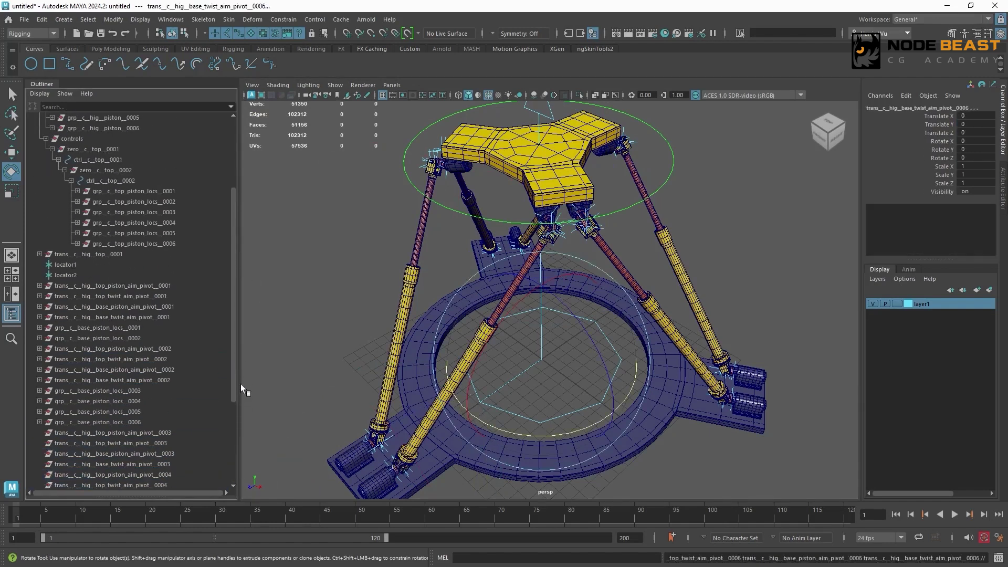
{"action": "left_click_drag", "start_coordinate": [231, 238], "coordinate": [233, 331]}
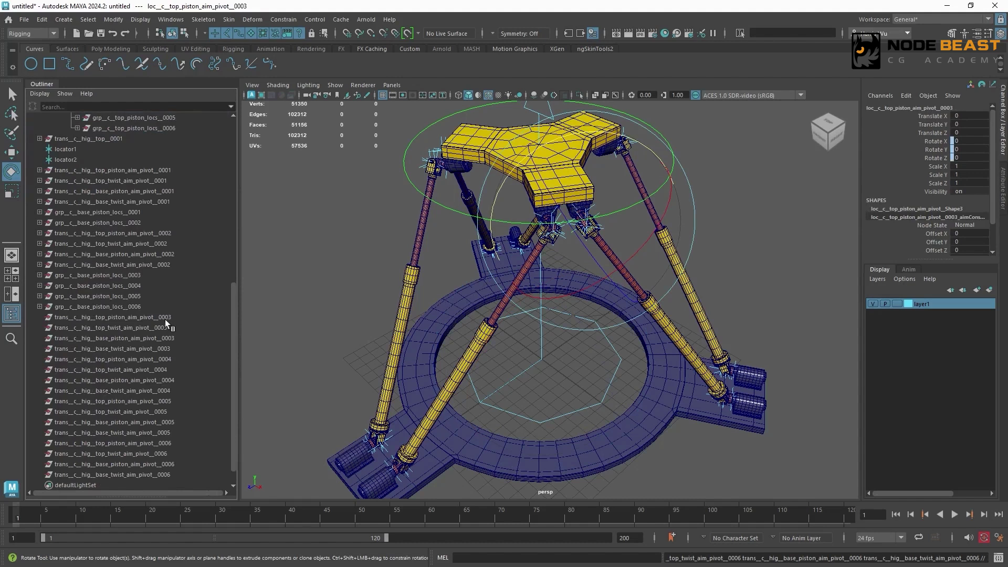
{"action": "left_click", "coordinate": [165, 317]}
{"action": "left_click", "coordinate": [284, 20]}
{"action": "left_click", "coordinate": [313, 46]}
{"action": "scroll", "coordinate": [170, 171], "scroll_direction": "up", "scroll_amount": 3}
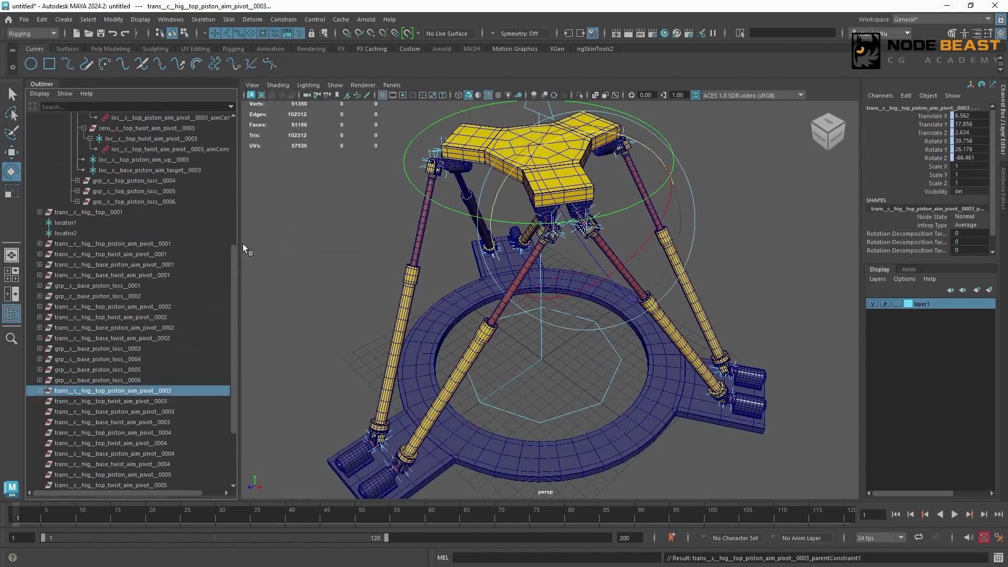
{"action": "left_click", "coordinate": [170, 171]}
{"action": "scroll", "coordinate": [235, 245], "scroll_direction": "down", "scroll_amount": 2}
{"action": "left_click", "coordinate": [165, 370]}
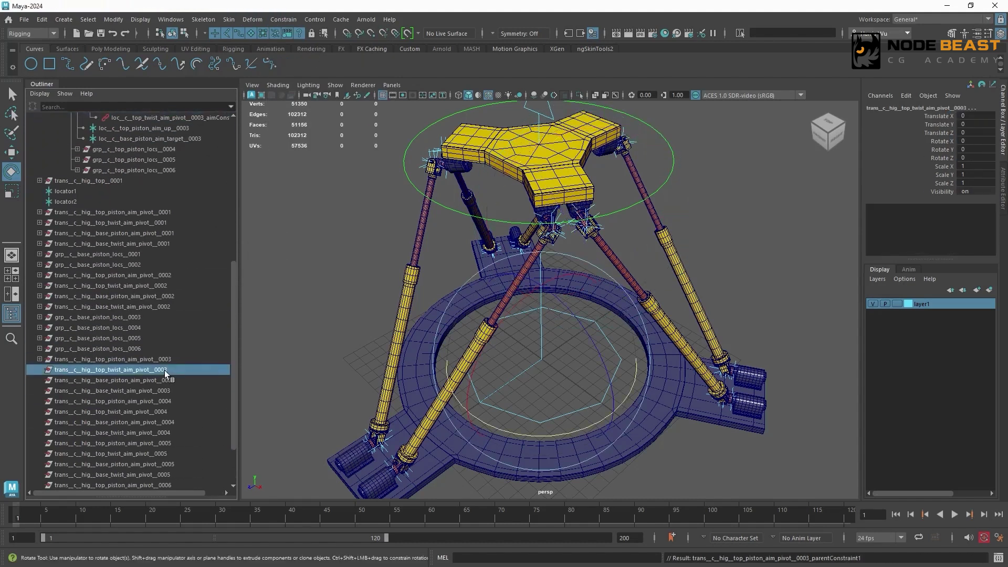
- Parent-constrain the trans__c__hig base piston and base twist aim pivot 0003 groups to their matching loc__c base pivot 0003 locators
{"action": "left_click", "coordinate": [40, 317]}
{"action": "left_click", "coordinate": [113, 360]}
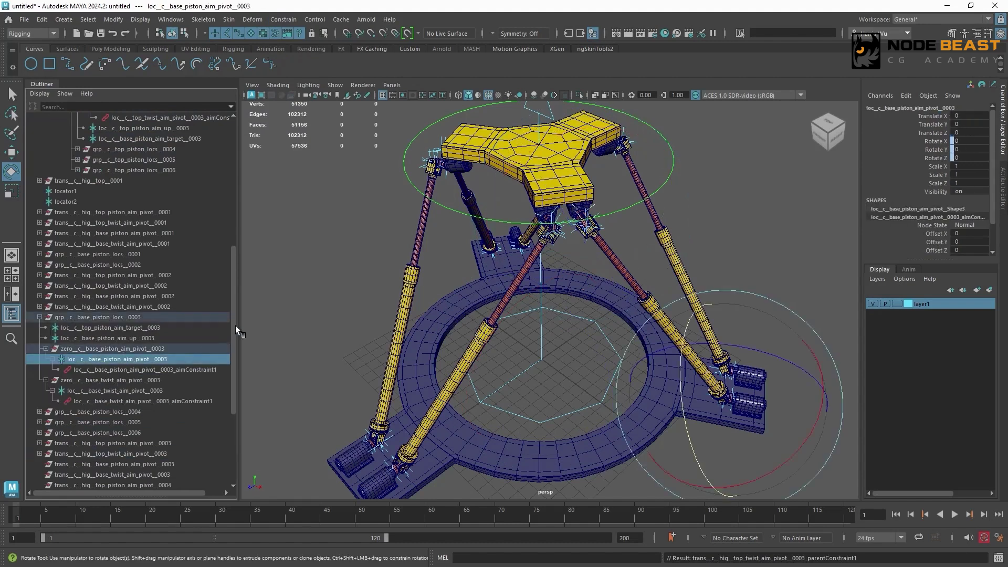
{"action": "scroll", "coordinate": [233, 396], "scroll_direction": "down", "scroll_amount": 3}
{"action": "left_click", "coordinate": [137, 361]}
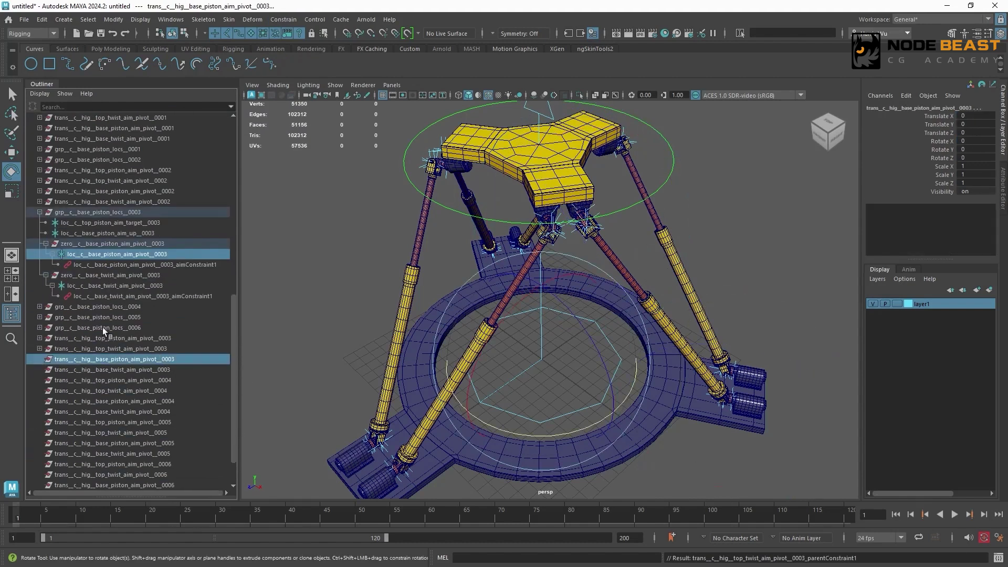
{"action": "left_click", "coordinate": [150, 285]}
{"action": "left_click", "coordinate": [187, 370], "text": "ctrl"}
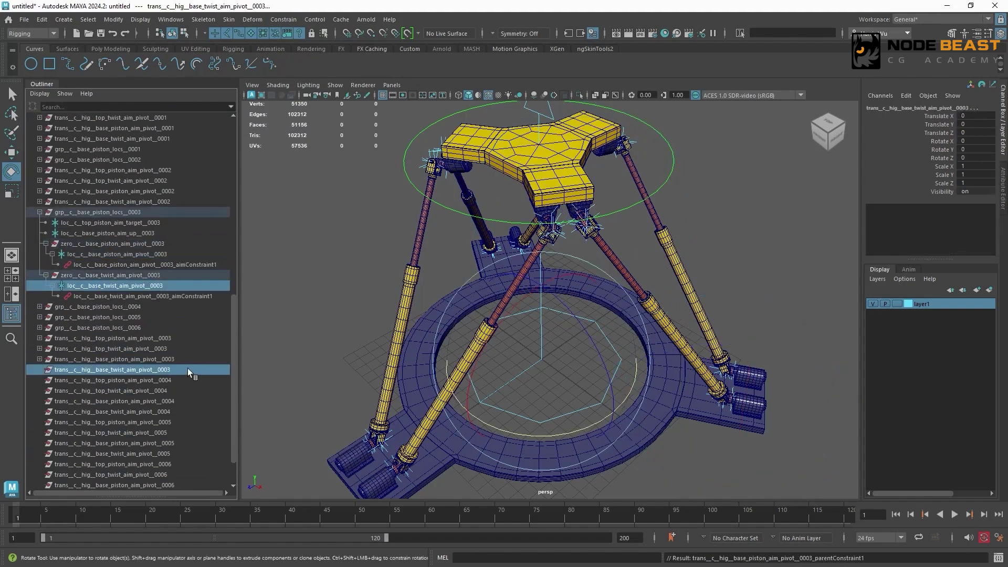
{"action": "key", "text": "g"}
- Parent-constrain the trans__c__hig top piston and top twist aim pivot 0004 groups to their matching loc__c top pivot 0004 locators
{"action": "left_click_drag", "start_coordinate": [235, 296], "coordinate": [234, 205]}
{"action": "left_click", "coordinate": [77, 255], "text": "shift"}
{"action": "left_click_drag", "start_coordinate": [237, 267], "coordinate": [247, 307]}
{"action": "left_click", "coordinate": [172, 391]}
{"action": "left_click", "coordinate": [225, 244]}
{"action": "left_click", "coordinate": [156, 359]}
{"action": "key", "text": "g"}
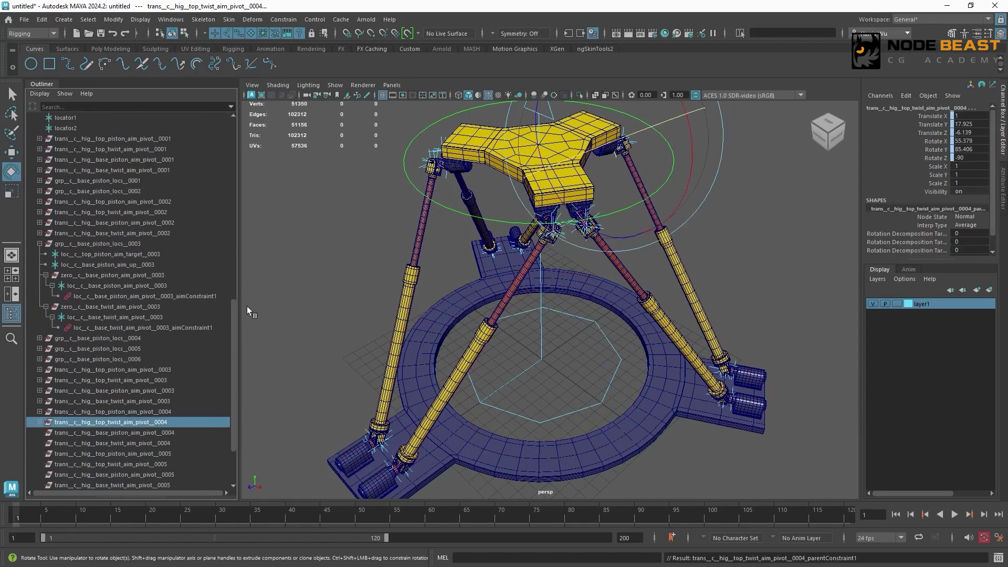
- Parent-constrain the trans__c__hig base piston and base twist aim pivot 0004 groups to their matching loc__c base pivot 0004 locators
{"action": "left_click", "coordinate": [39, 338], "text": "shift"}
{"action": "left_click", "coordinate": [157, 379]}
{"action": "left_click_drag", "start_coordinate": [233, 345], "coordinate": [231, 403]}
{"action": "left_click", "coordinate": [160, 361], "text": "ctrl"}
{"action": "left_click", "coordinate": [155, 254]}
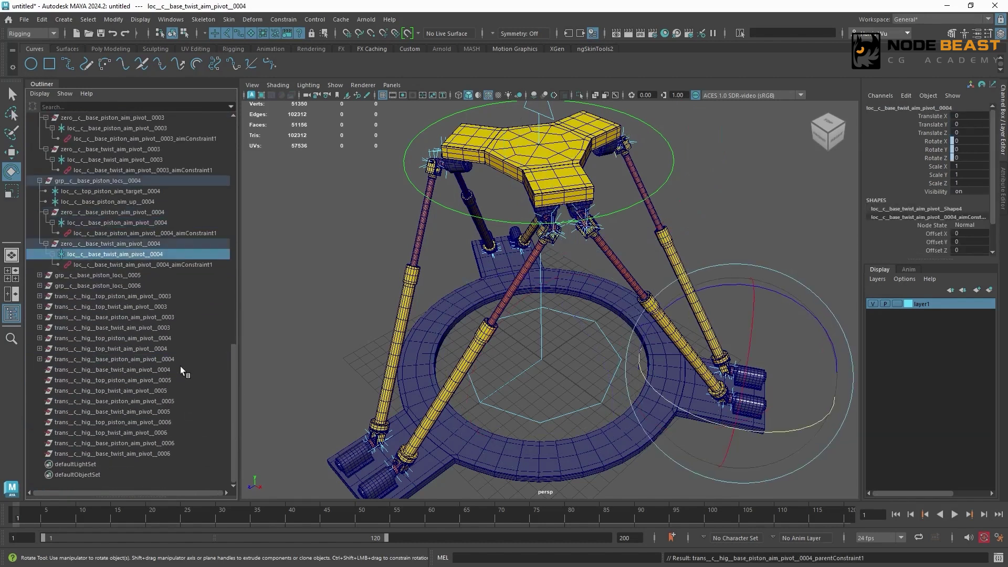
{"action": "left_click", "coordinate": [181, 368], "text": "ctrl"}
{"action": "key", "text": "g"}
- Parent-constrain trans__c__hig__top_piston_aim_pivot__0005 to loc__c__top_piston_aim_pivot__0005
{"action": "left_click_drag", "start_coordinate": [235, 352], "coordinate": [264, 207]}
{"action": "left_click", "coordinate": [77, 296], "text": "shift"}
{"action": "left_click", "coordinate": [169, 319]}
{"action": "left_click_drag", "start_coordinate": [234, 303], "coordinate": [232, 439]}
{"action": "left_click", "coordinate": [175, 412], "text": "ctrl"}
{"action": "key", "text": "g"}
- Parent-constrain trans__c__hig__top_twist_aim_pivot__0005 to its matching loc__c top twist aim pivot 0005 locator
{"action": "left_click_drag", "start_coordinate": [234, 363], "coordinate": [222, 421]}
{"action": "left_click", "coordinate": [173, 254]}
{"action": "left_click", "coordinate": [167, 391], "text": "ctrl"}
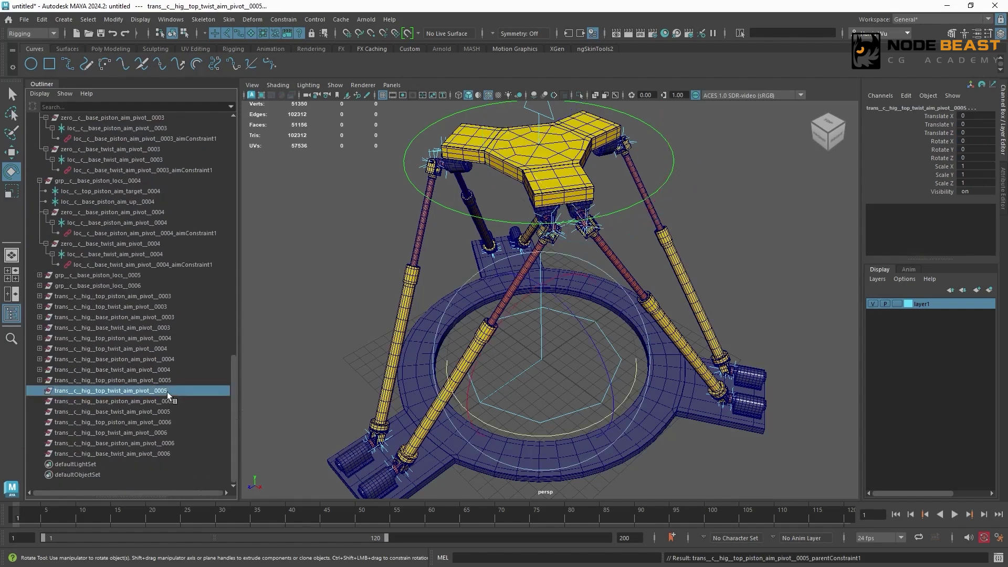
{"action": "key", "text": "g"}
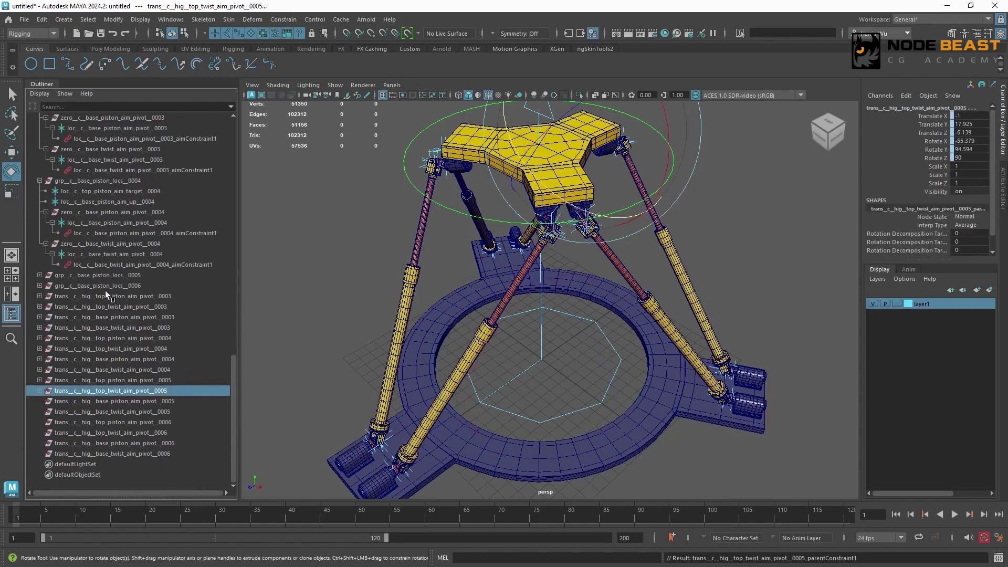
- Parent-constrain the trans__c__hig base piston and base twist aim pivot 0005 groups to their matching loc__c base pivot 0005 locators
{"action": "left_click", "coordinate": [40, 276], "text": "shift"}
{"action": "left_click", "coordinate": [159, 319]}
{"action": "left_click_drag", "start_coordinate": [232, 344], "coordinate": [225, 405]}
{"action": "left_click", "coordinate": [184, 402], "text": "ctrl"}
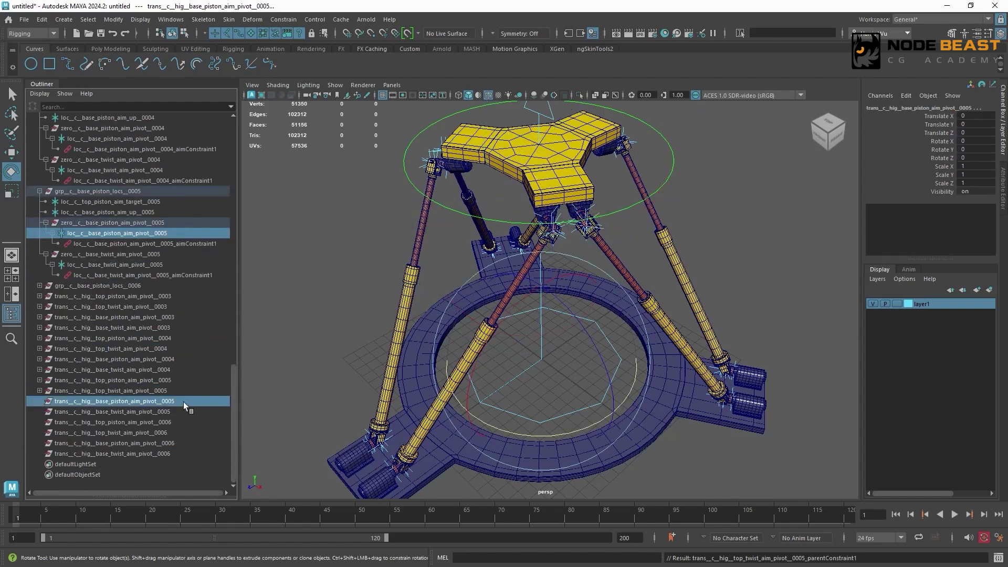
{"action": "key", "text": "g"}
{"action": "left_click", "coordinate": [165, 264]}
{"action": "left_click", "coordinate": [184, 412], "text": "ctrl"}
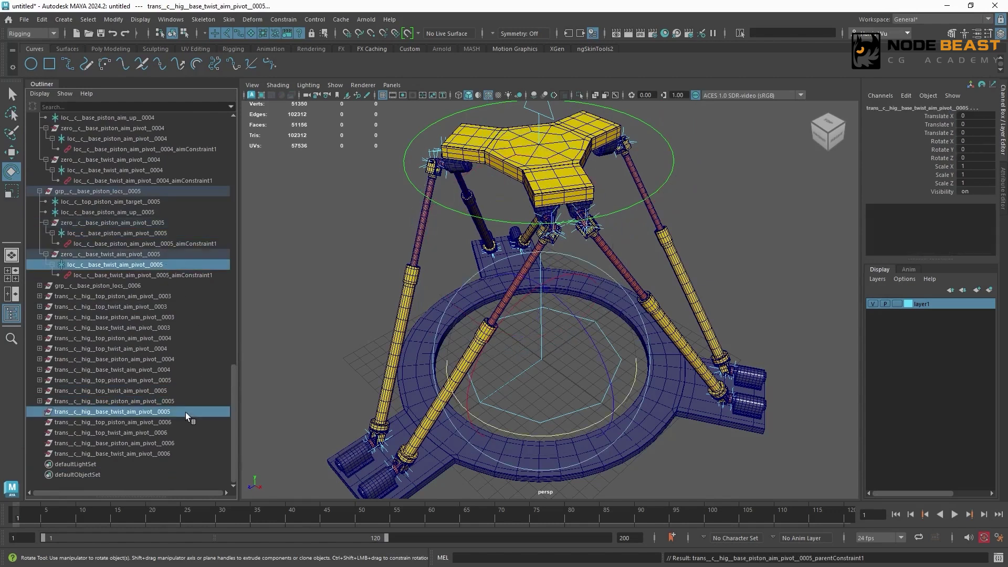
{"action": "key", "text": "g"}
- Parent-constrain the trans__c__hig top piston and top twist aim pivot 0006 groups to their matching loc__c top pivot 0006 locators
{"action": "left_click", "coordinate": [74, 202], "text": "shift"}
{"action": "left_click", "coordinate": [184, 254]}
{"action": "left_click_drag", "start_coordinate": [235, 376], "coordinate": [235, 226]}
{"action": "left_click", "coordinate": [189, 224]}
{"action": "left_click", "coordinate": [184, 423], "text": "ctrl"}
{"action": "key", "text": "g"}
{"action": "left_click", "coordinate": [199, 328]}
{"action": "left_click_drag", "start_coordinate": [235, 273], "coordinate": [234, 399]}
{"action": "left_click", "coordinate": [187, 433], "text": "ctrl"}
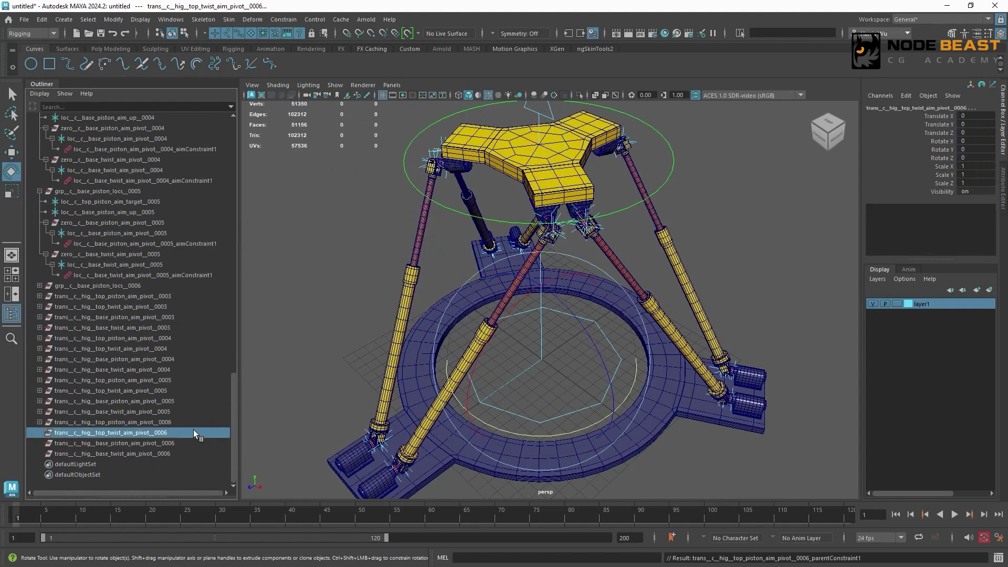
{"action": "key", "text": "g"}
- Parent-constrain the trans__c__hig base piston and base twist aim pivot 0006 groups to their matching loc__c base pivot 0006 locators, and clear the selection
{"action": "left_click", "coordinate": [41, 285], "text": "shift"}
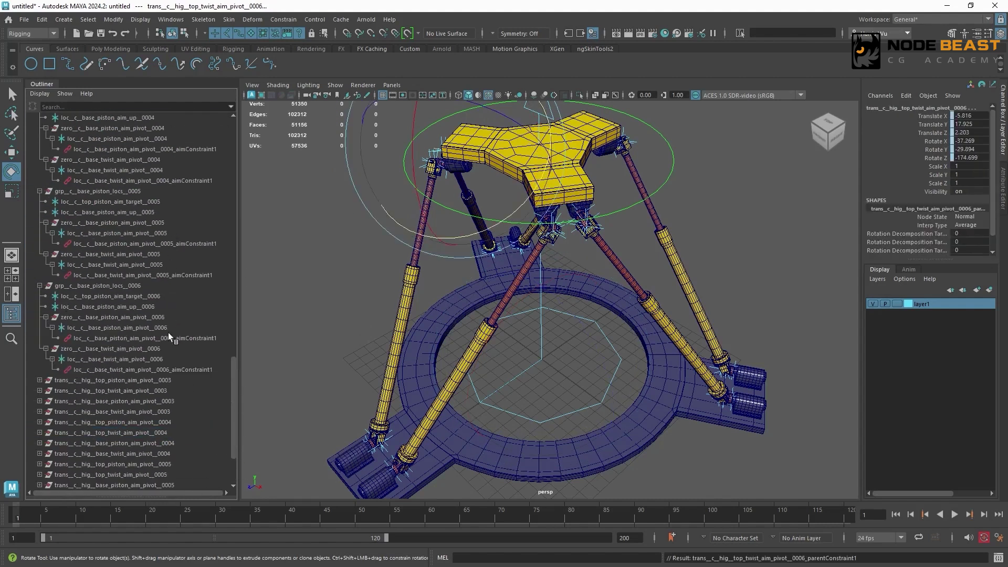
{"action": "left_click", "coordinate": [168, 328]}
{"action": "left_click_drag", "start_coordinate": [234, 356], "coordinate": [232, 396]}
{"action": "left_click", "coordinate": [178, 442], "text": "ctrl"}
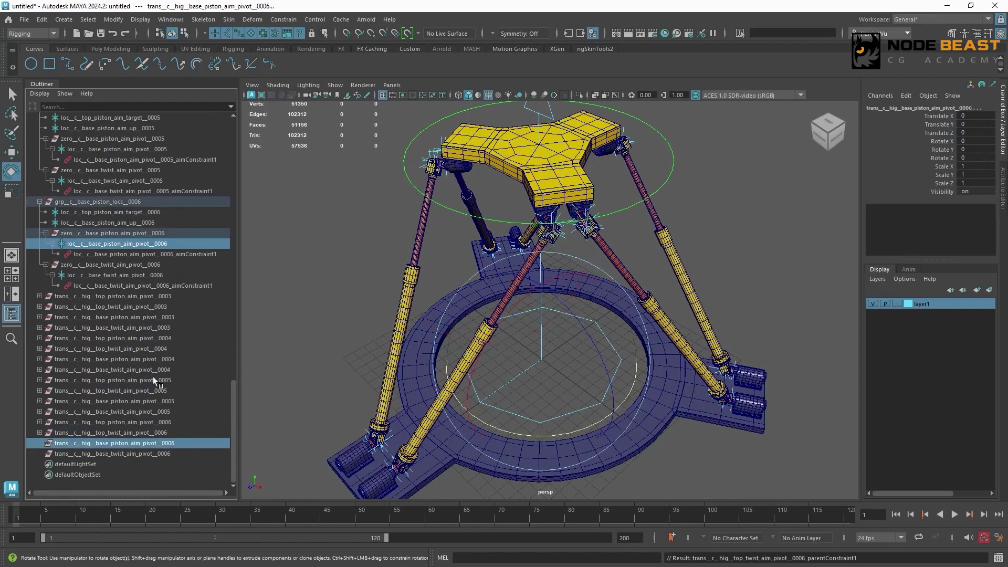
{"action": "key", "text": "g"}
{"action": "left_click", "coordinate": [166, 275]}
{"action": "left_click", "coordinate": [182, 454], "text": "ctrl"}
{"action": "key", "text": "g"}
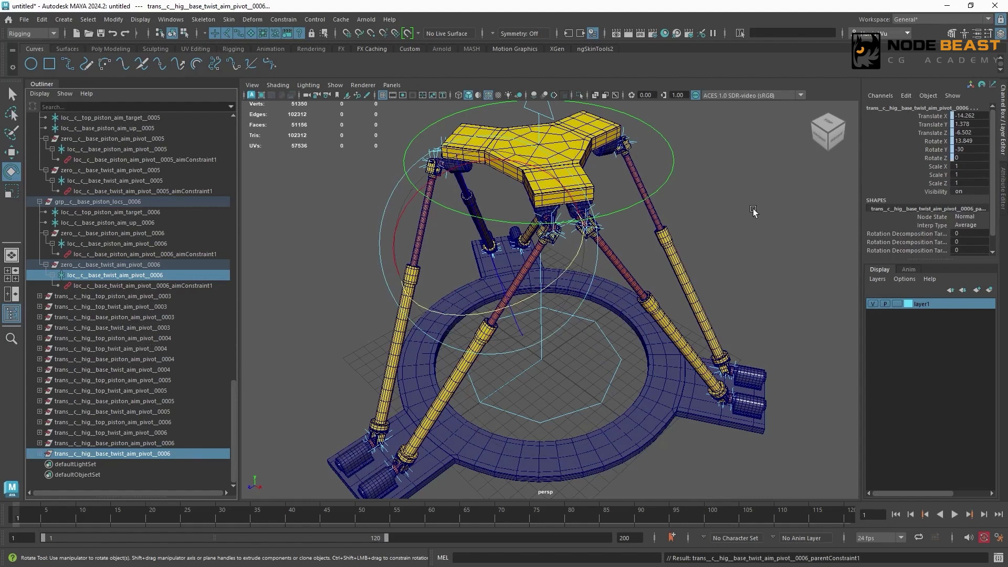
{"action": "left_click", "coordinate": [735, 202]}
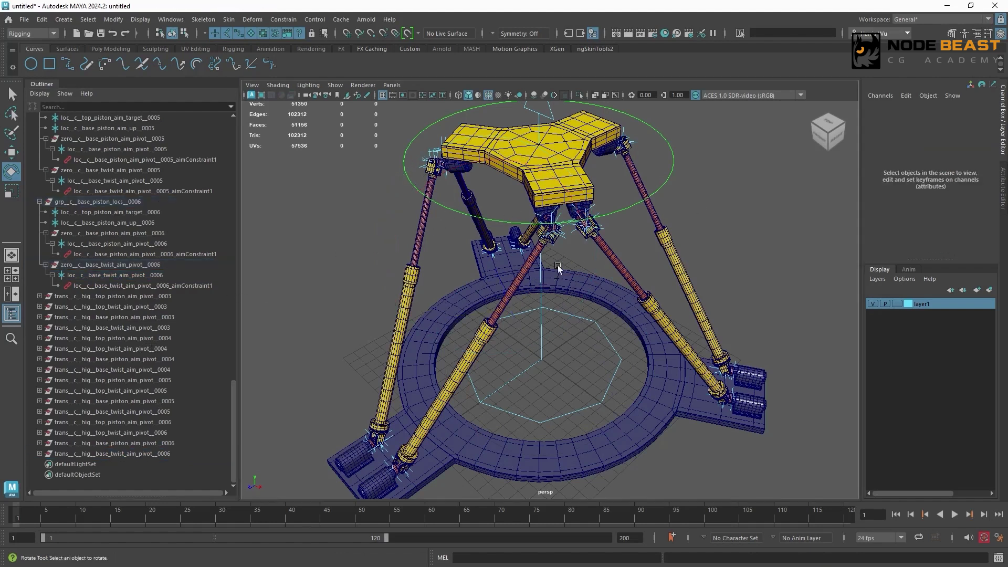
- Parent the mesh__c__hig top piston and top twist 0003 meshes under their matching trans__c__hig aim pivot 0003 groups
{"action": "left_click", "coordinate": [173, 296]}
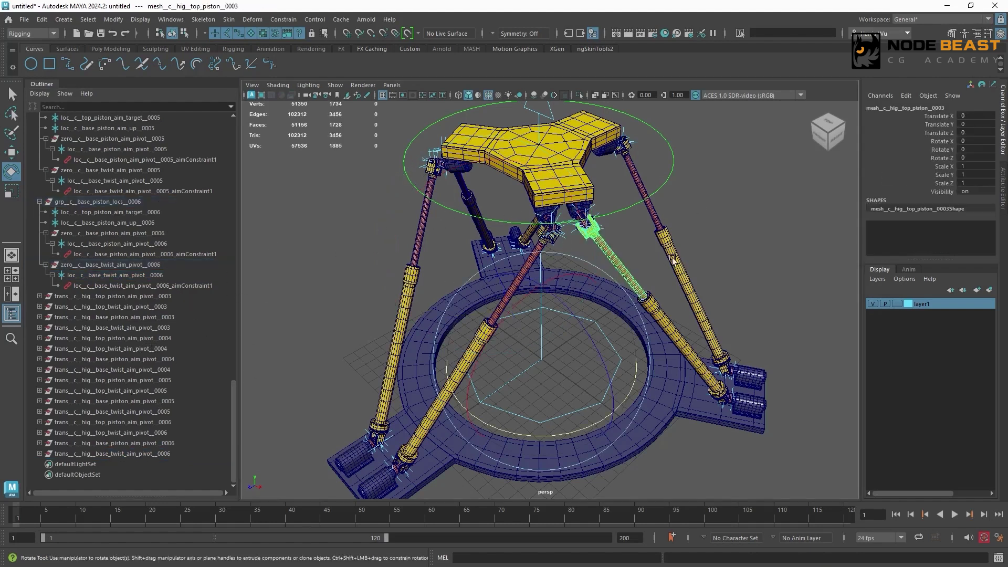
{"action": "key", "text": "f"}
{"action": "key", "text": "Down"}
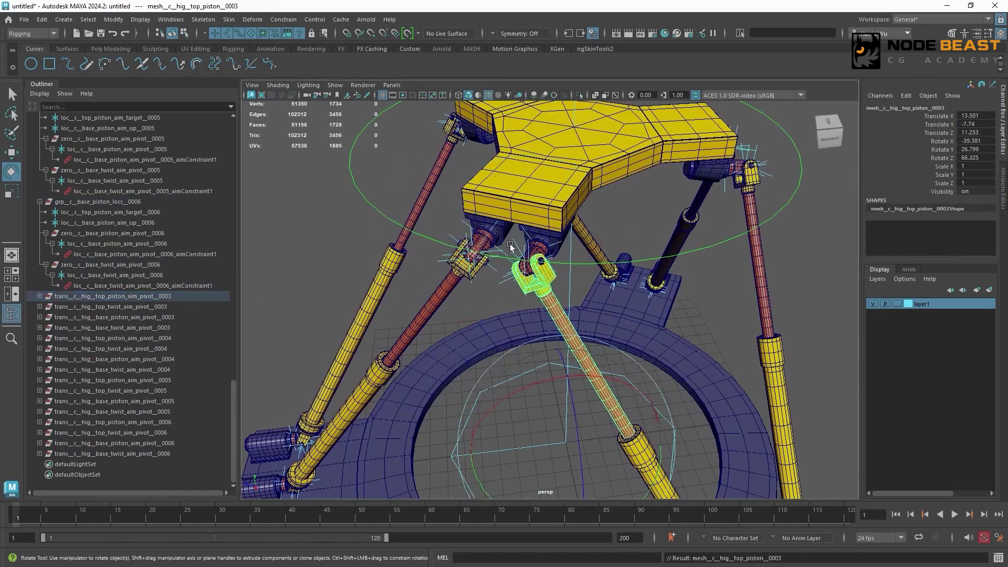
{"action": "left_click_drag", "start_coordinate": [507, 241], "coordinate": [505, 263], "text": "alt"}
{"action": "scroll", "coordinate": [505, 263], "scroll_direction": "up", "scroll_amount": 6}
{"action": "left_click", "coordinate": [504, 339]}
{"action": "left_click", "coordinate": [177, 303]}
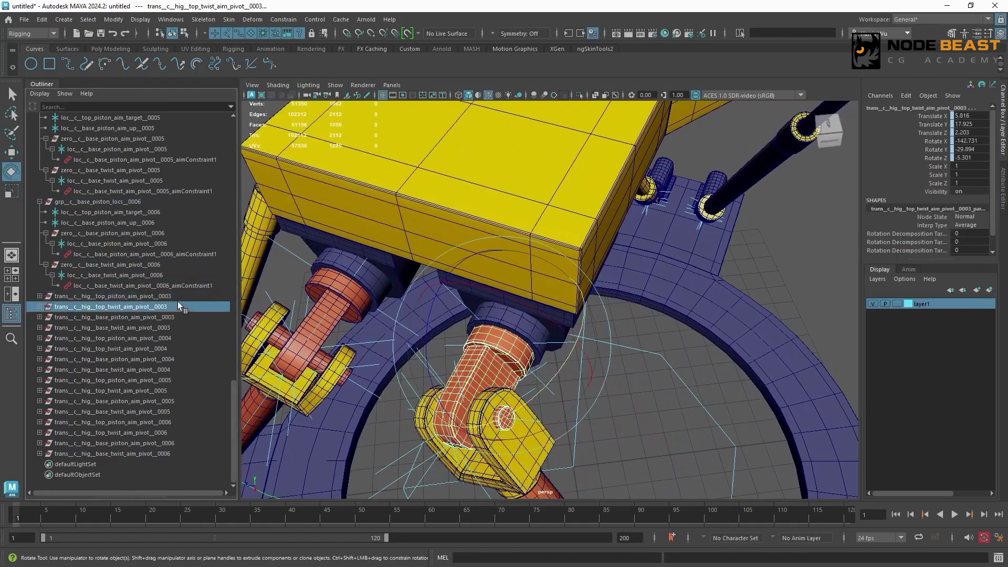
- Parent the mesh__c__hig base piston and base twist 0003 meshes under their matching trans__c__hig aim pivot 0003 groups
{"action": "left_click", "coordinate": [200, 317]}
{"action": "key", "text": "f"}
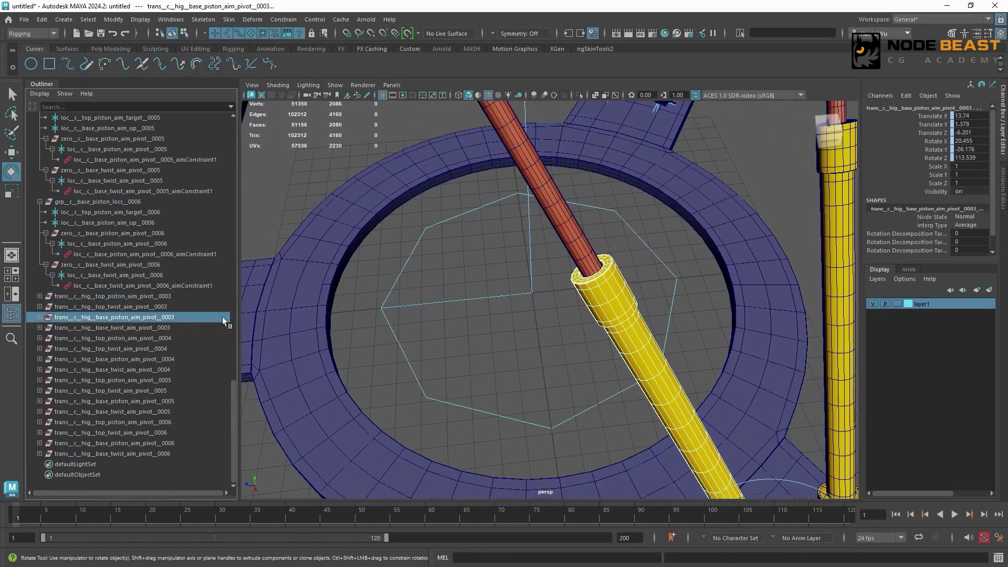
{"action": "scroll", "coordinate": [535, 261], "scroll_direction": "down", "scroll_amount": 5}
{"action": "key", "text": "Down"}
{"action": "left_click", "coordinate": [192, 307]}
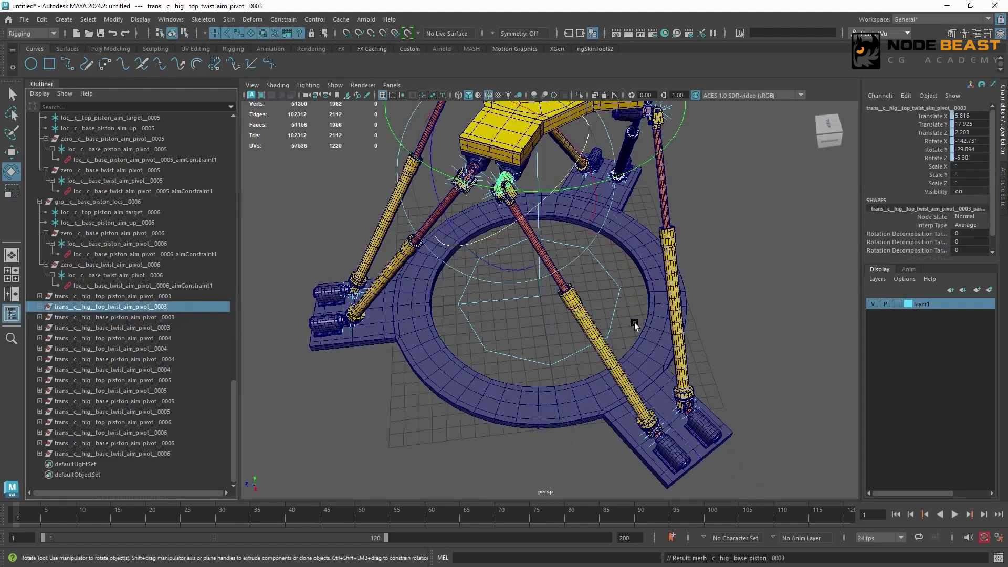
{"action": "left_click", "coordinate": [634, 325]}
{"action": "middle_click_drag", "start_coordinate": [588, 355], "coordinate": [529, 235], "text": "alt"}
{"action": "right_click_drag", "start_coordinate": [529, 235], "coordinate": [693, 289], "text": "alt"}
{"action": "left_click", "coordinate": [681, 349]}
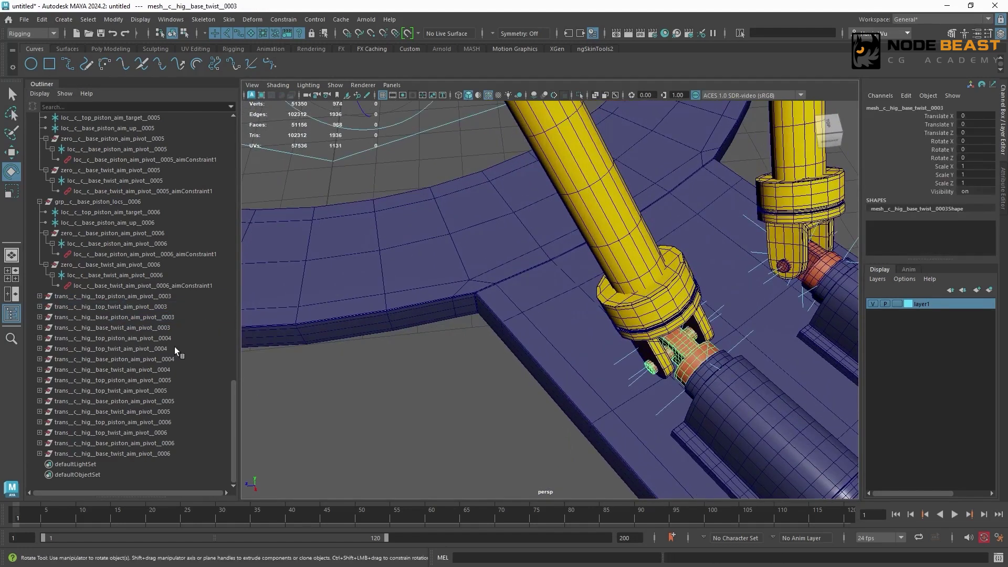
{"action": "left_click", "coordinate": [174, 327]}
{"action": "key", "text": "f"}
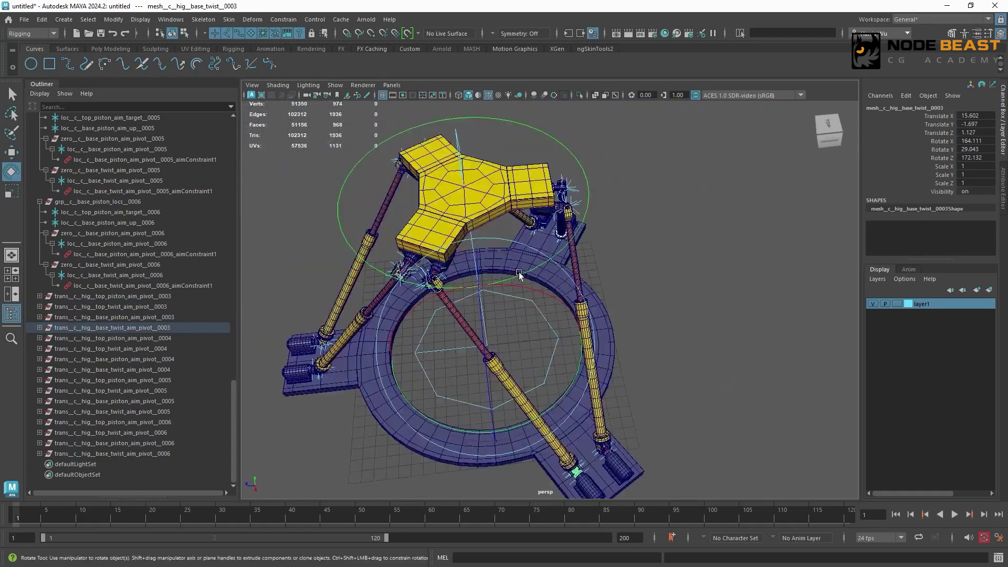
- Parent the mesh__c__hig top piston and top twist 0004 meshes under their matching trans__c__hig aim pivot 0004 groups
{"action": "left_click_drag", "start_coordinate": [518, 274], "coordinate": [488, 270], "text": "alt"}
{"action": "right_click_drag", "start_coordinate": [489, 271], "coordinate": [614, 258], "text": "alt"}
{"action": "left_click", "coordinate": [584, 268]}
{"action": "left_click", "coordinate": [168, 342]}
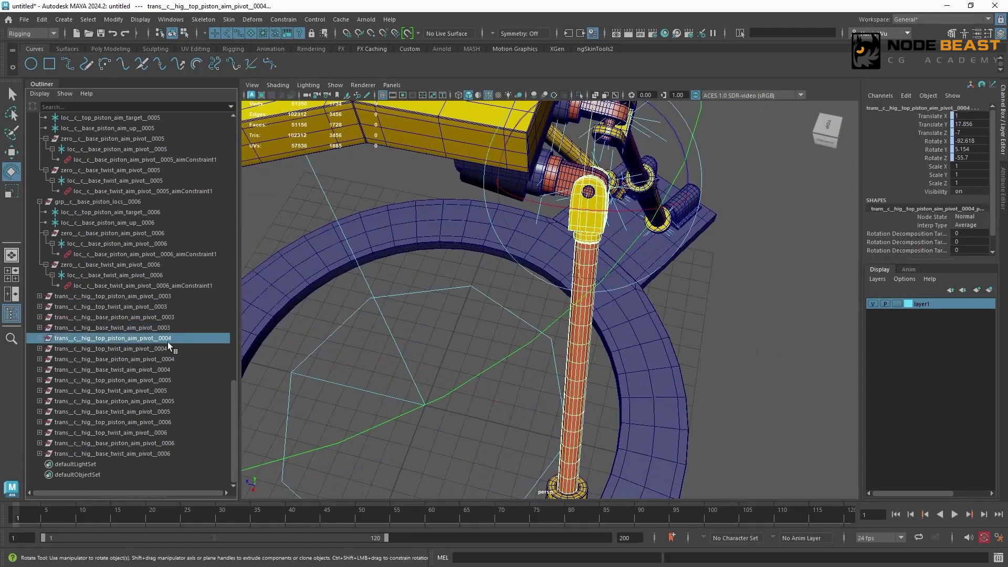
{"action": "left_click", "coordinate": [172, 348]}
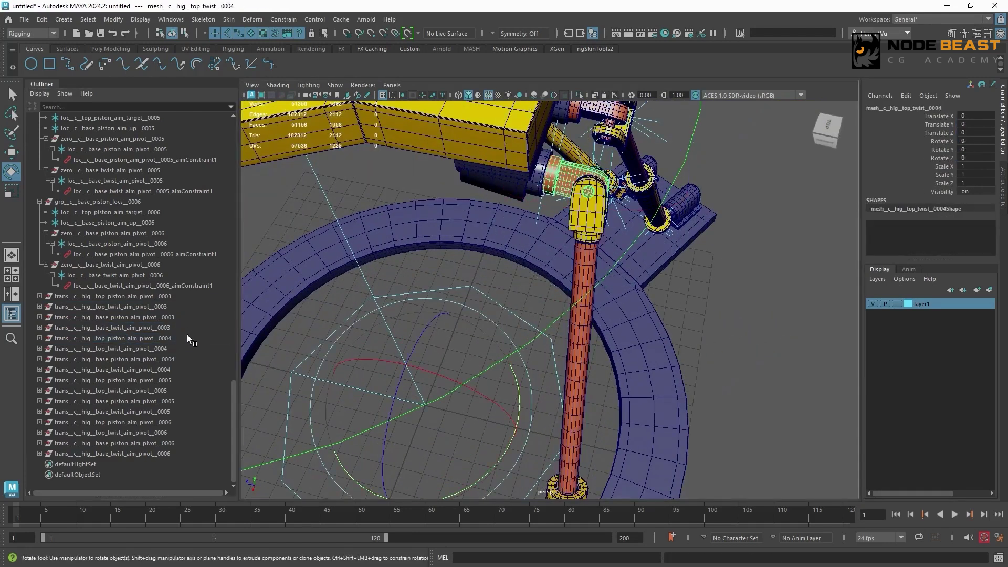
- Parent the mesh__c__hig base piston and base twist 0004 meshes under their matching trans__c__hig aim pivot 0004 groups
{"action": "left_click", "coordinate": [174, 359]}
{"action": "key", "text": "f"}
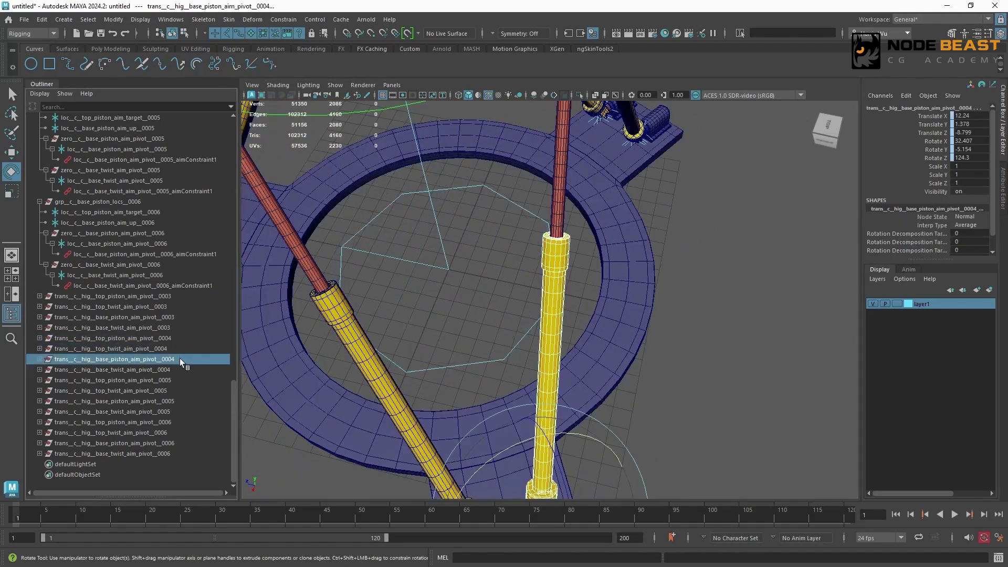
{"action": "key", "text": "Down"}
{"action": "right_click_drag", "start_coordinate": [694, 358], "coordinate": [609, 378], "text": "alt"}
{"action": "middle_click_drag", "start_coordinate": [610, 378], "coordinate": [596, 262], "text": "alt"}
{"action": "right_click_drag", "start_coordinate": [493, 284], "coordinate": [556, 315], "text": "alt"}
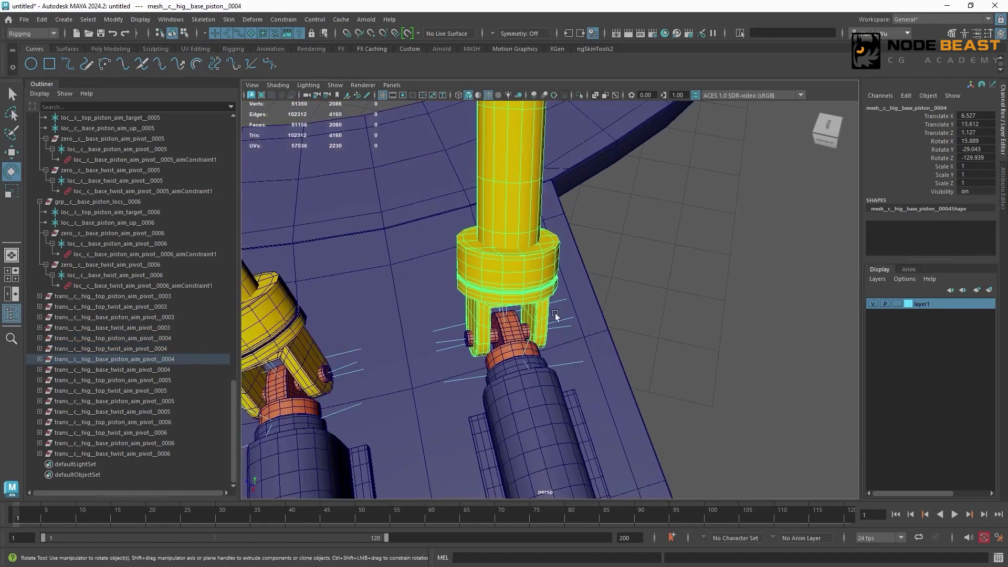
{"action": "left_click", "coordinate": [511, 341]}
{"action": "left_click", "coordinate": [179, 370]}
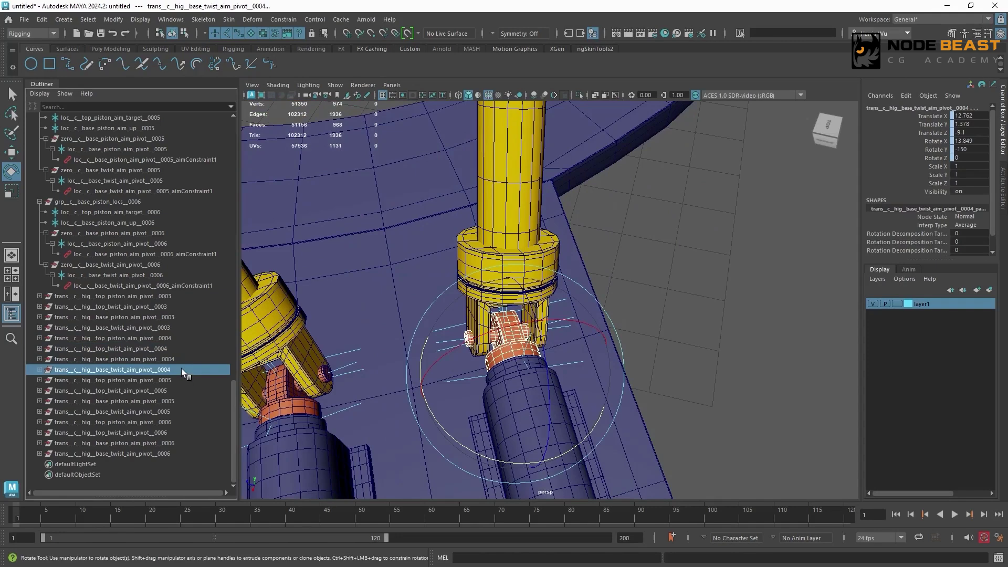
- Parent mesh__c__hig__top_piston__0005 under trans__c__hig__top_piston_aim_pivot__0005
{"action": "right_click_drag", "start_coordinate": [644, 254], "coordinate": [429, 202], "text": "alt"}
{"action": "left_click_drag", "start_coordinate": [430, 202], "coordinate": [472, 137], "text": "alt"}
{"action": "middle_click_drag", "start_coordinate": [473, 137], "coordinate": [594, 262], "text": "alt"}
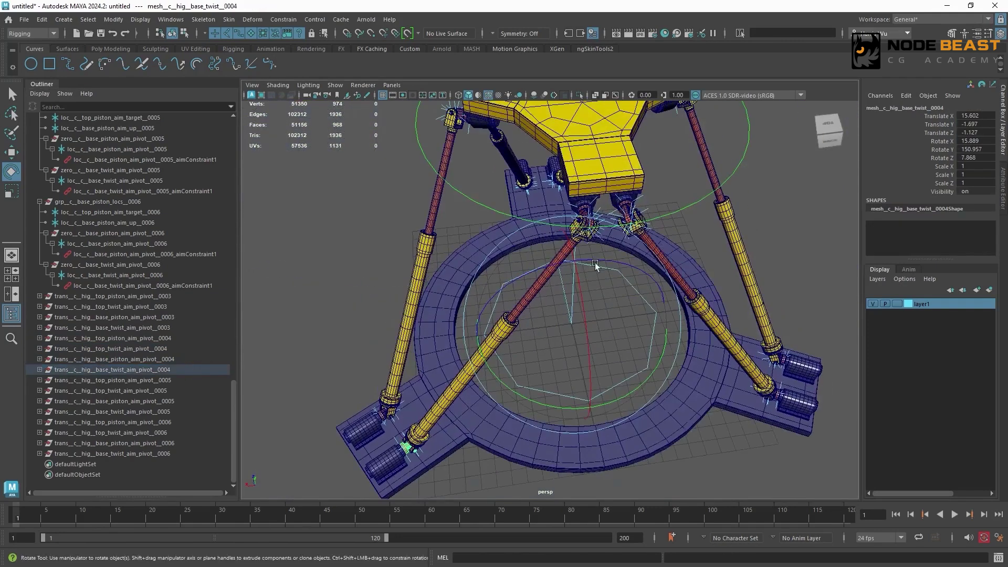
{"action": "right_click_drag", "start_coordinate": [595, 262], "coordinate": [777, 137], "text": "alt"}
{"action": "middle_click_drag", "start_coordinate": [777, 137], "coordinate": [540, 247], "text": "alt"}
{"action": "right_click_drag", "start_coordinate": [540, 247], "coordinate": [570, 262], "text": "alt"}
{"action": "left_click", "coordinate": [575, 335]}
{"action": "left_click_drag", "start_coordinate": [575, 335], "coordinate": [597, 299], "text": "alt"}
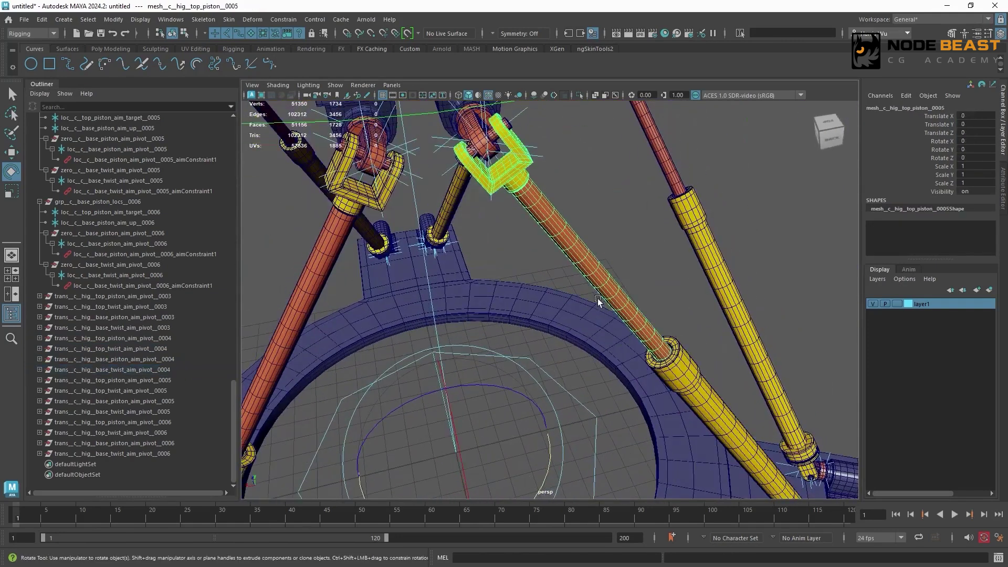
{"action": "left_click", "coordinate": [195, 380]}
{"action": "key", "text": "ctrl+z"}
- Parent mesh__c__hig__top_twist__0005 under trans__c__hig__top_twist_aim_pivot__0005
{"action": "middle_click_drag", "start_coordinate": [603, 232], "coordinate": [618, 254], "text": "alt"}
{"action": "right_click_drag", "start_coordinate": [619, 254], "coordinate": [641, 210], "text": "alt"}
{"action": "left_click", "coordinate": [641, 175]}
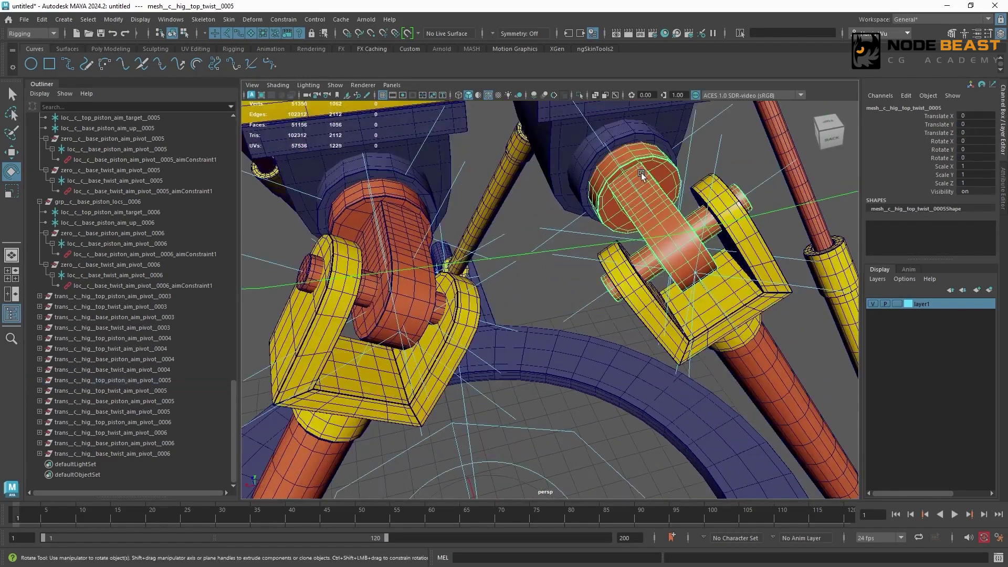
{"action": "left_click", "coordinate": [171, 389]}
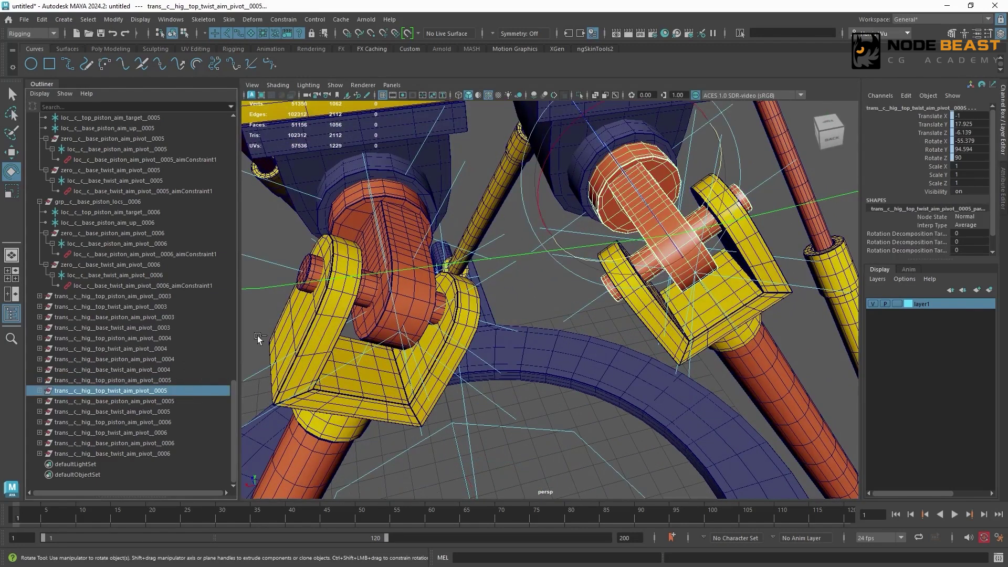
{"action": "key", "text": "ctrl+z"}
- Parent mesh__c__hig__base_piston__0005 under trans__c__hig__base_piston_aim_pivot__0005
{"action": "right_click_drag", "start_coordinate": [630, 336], "coordinate": [599, 410], "text": "alt"}
{"action": "middle_click_drag", "start_coordinate": [599, 409], "coordinate": [435, 231], "text": "alt"}
{"action": "right_click_drag", "start_coordinate": [436, 231], "coordinate": [511, 235], "text": "alt"}
{"action": "left_click", "coordinate": [508, 237]}
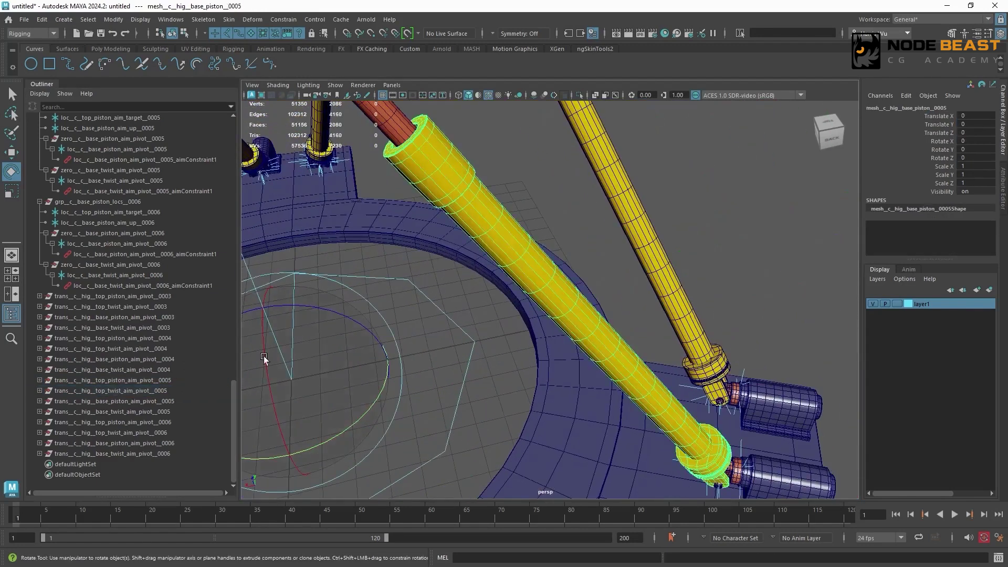
{"action": "left_click", "coordinate": [177, 402]}
{"action": "key", "text": "Down"}
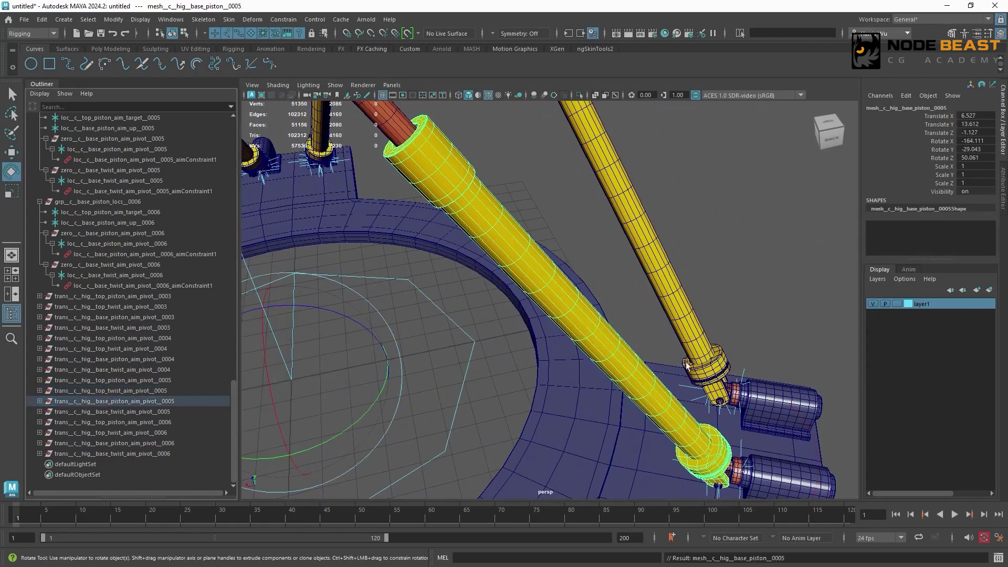
- Parent mesh__c__hig__base_twist__0005 under trans__c__hig__base_twist_aim_pivot__0005
{"action": "left_click_drag", "start_coordinate": [588, 372], "coordinate": [621, 344], "text": "alt"}
{"action": "middle_click_drag", "start_coordinate": [621, 344], "coordinate": [556, 252], "text": "alt"}
{"action": "right_click_drag", "start_coordinate": [556, 252], "coordinate": [630, 294], "text": "alt"}
{"action": "left_click", "coordinate": [622, 406]}
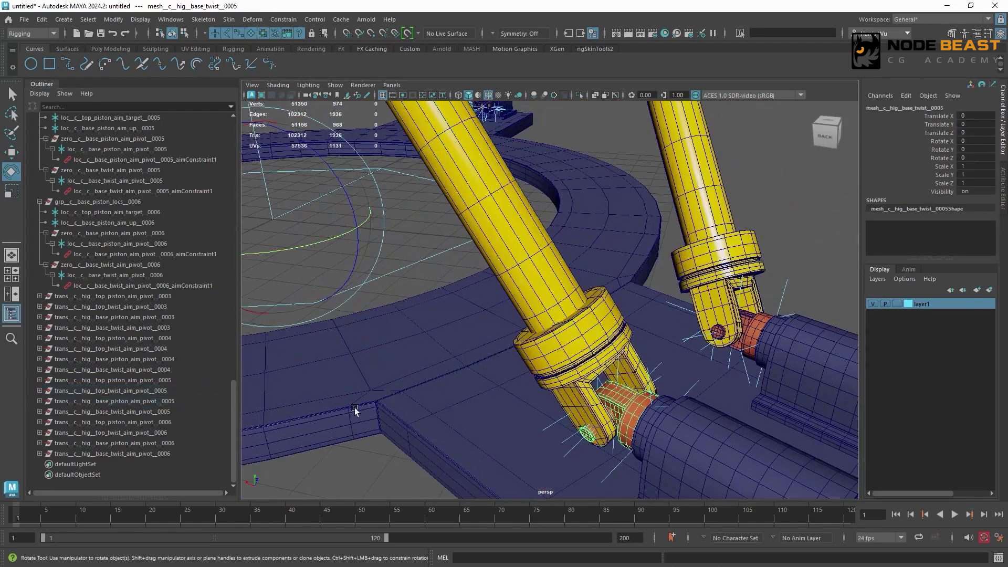
{"action": "left_click", "coordinate": [176, 411]}
- Parent the mesh__c__hig top piston and top twist 0006 meshes under their matching trans__c__hig aim pivot 0006 groups
{"action": "right_click_drag", "start_coordinate": [595, 247], "coordinate": [472, 210], "text": "alt"}
{"action": "left_click_drag", "start_coordinate": [473, 210], "coordinate": [486, 197], "text": "alt"}
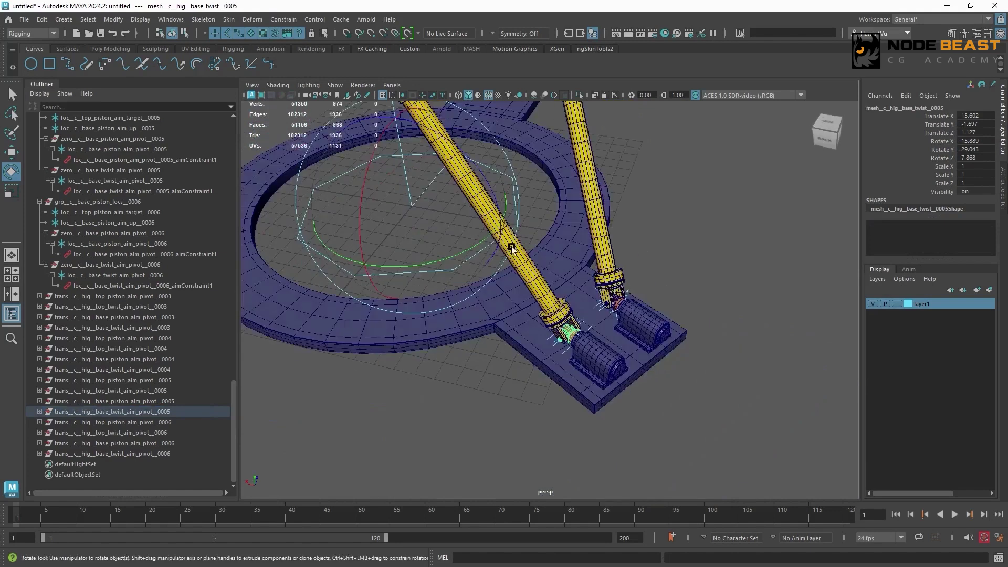
{"action": "middle_click_drag", "start_coordinate": [486, 141], "coordinate": [511, 310], "text": "alt"}
{"action": "right_click_drag", "start_coordinate": [511, 310], "coordinate": [593, 279], "text": "alt"}
{"action": "left_click", "coordinate": [638, 215]}
{"action": "left_click", "coordinate": [176, 423], "text": "ctrl"}
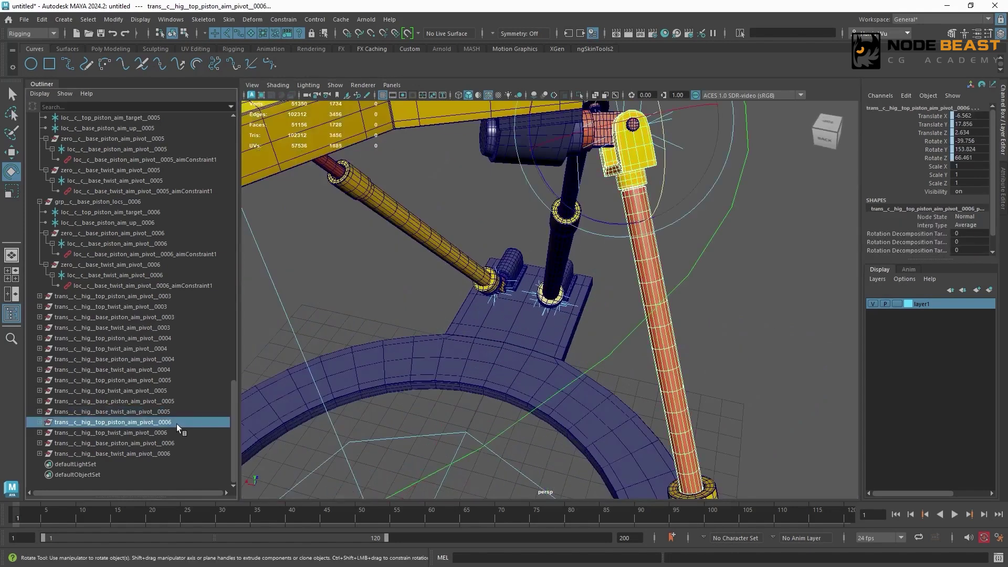
{"action": "key", "text": "p"}
{"action": "left_click", "coordinate": [606, 129]}
{"action": "left_click", "coordinate": [174, 432], "text": "ctrl"}
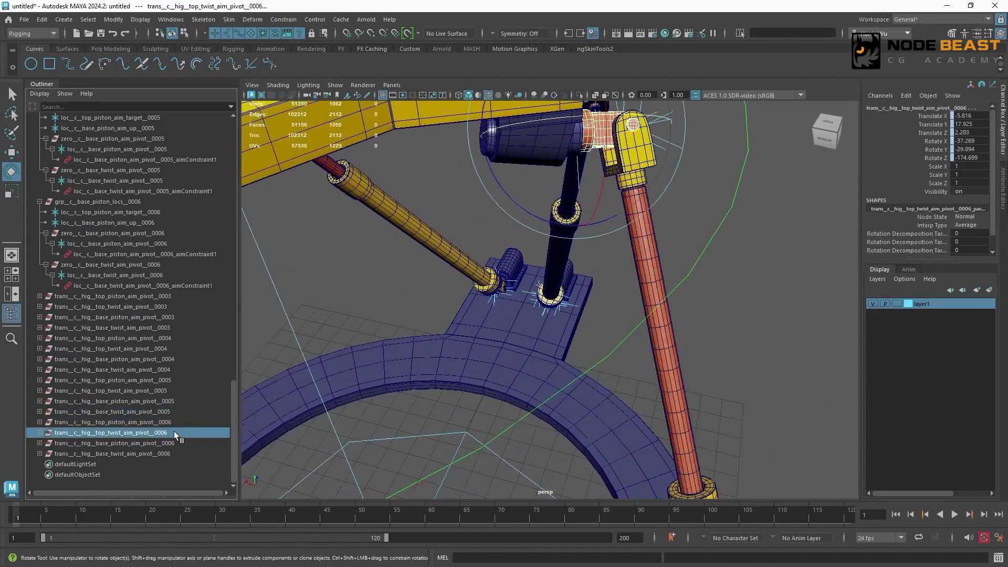
{"action": "key", "text": "p"}
- Parent mesh__c__hig__base_piston__0006 under trans__c__hig__base_piston_aim_pivot__0006
{"action": "right_click_drag", "start_coordinate": [699, 378], "coordinate": [651, 389], "text": "alt"}
{"action": "middle_click_drag", "start_coordinate": [651, 388], "coordinate": [575, 173], "text": "alt"}
{"action": "right_click_drag", "start_coordinate": [575, 173], "coordinate": [625, 204], "text": "alt"}
{"action": "left_click", "coordinate": [609, 270]}
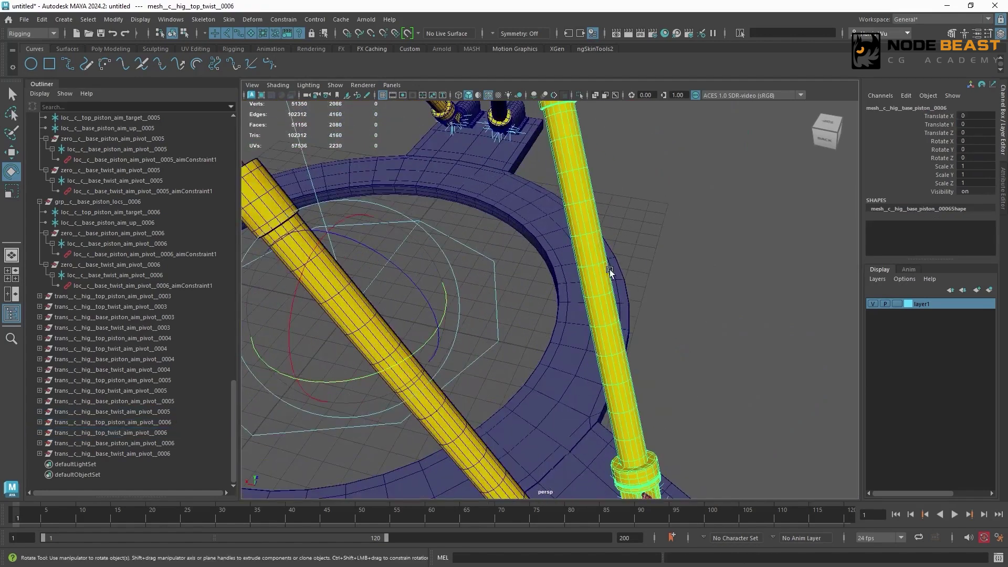
{"action": "left_click", "coordinate": [158, 443], "text": "ctrl"}
{"action": "key", "text": "p"}
- Parent mesh__c__hig__base_twist__0006 under trans__c__hig__base_twist_aim_pivot__0006
{"action": "right_click_drag", "start_coordinate": [671, 339], "coordinate": [591, 312], "text": "alt"}
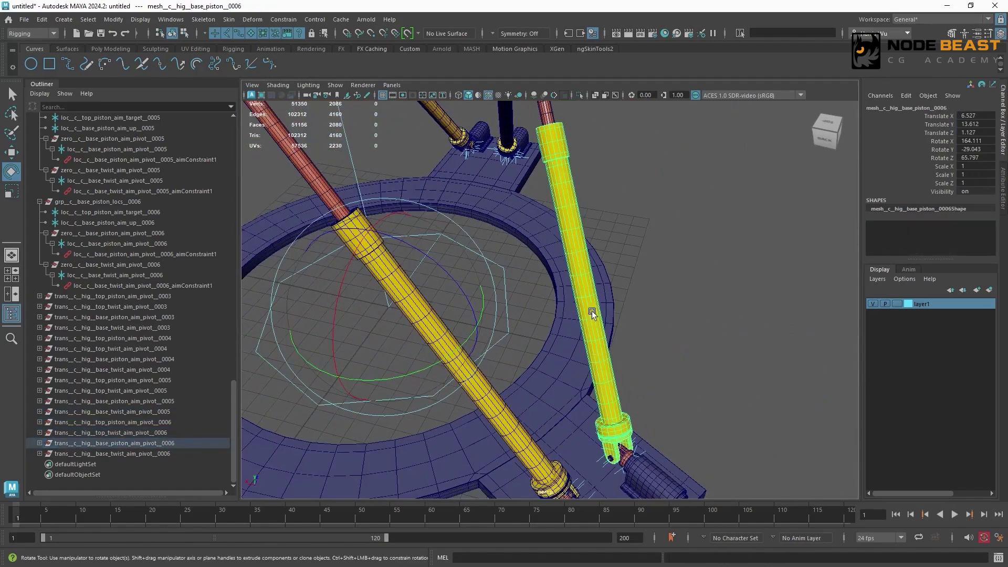
{"action": "middle_click_drag", "start_coordinate": [591, 312], "coordinate": [533, 195], "text": "alt"}
{"action": "right_click_drag", "start_coordinate": [533, 195], "coordinate": [564, 358], "text": "alt"}
{"action": "left_click", "coordinate": [157, 454]}
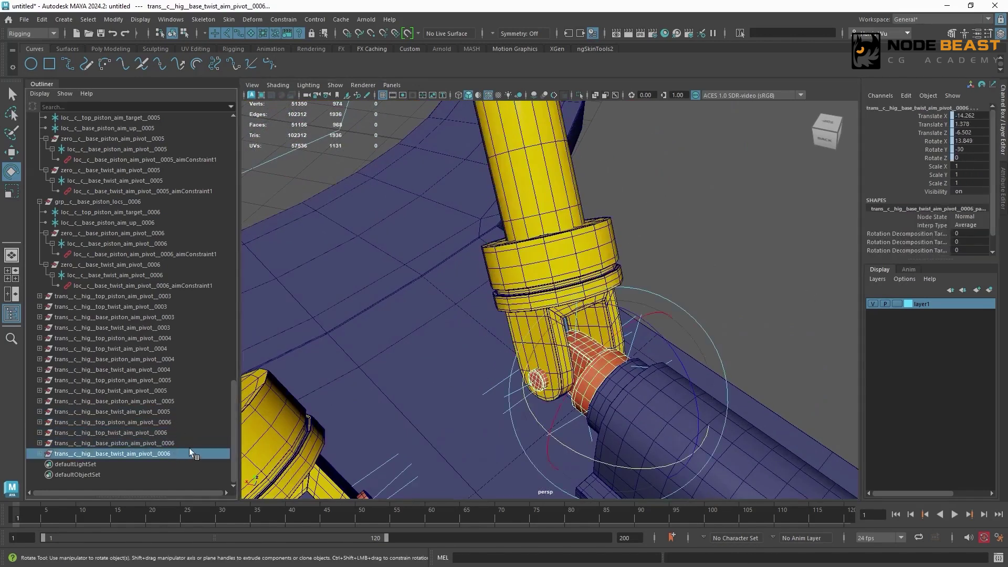
{"action": "key", "text": "p"}
{"action": "right_click_drag", "start_coordinate": [608, 255], "coordinate": [347, 231], "text": "alt"}
{"action": "left_click_drag", "start_coordinate": [525, 237], "coordinate": [608, 209], "text": "alt"}
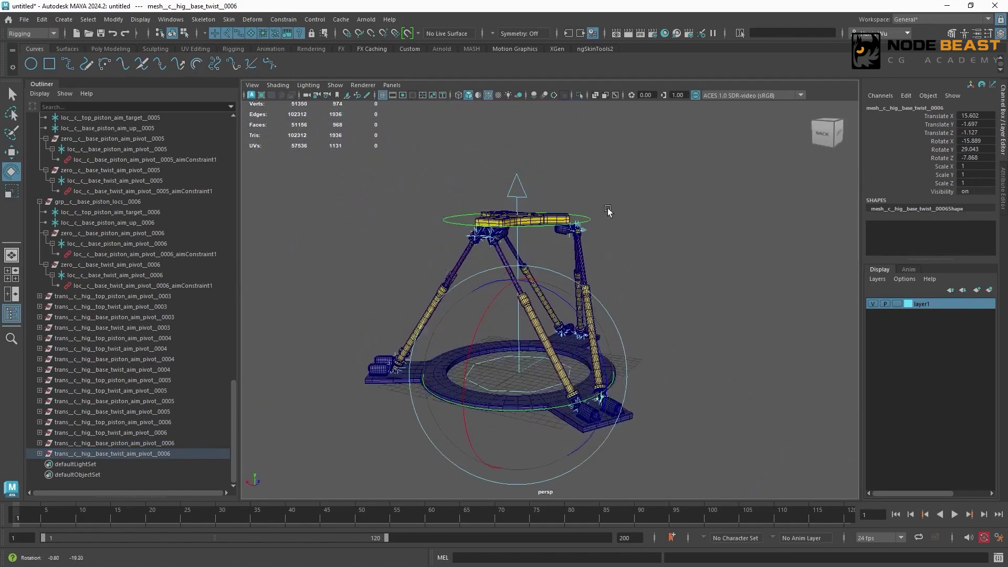
- Test the rig by freely rotating the upper platform control ctrl__c__top__0002, and undo the rotations
{"action": "right_click_drag", "start_coordinate": [608, 209], "coordinate": [641, 212], "text": "alt"}
{"action": "left_click", "coordinate": [603, 203]}
{"action": "left_click_drag", "start_coordinate": [574, 185], "coordinate": [551, 184]}
{"action": "key", "text": "ctrl+z"}
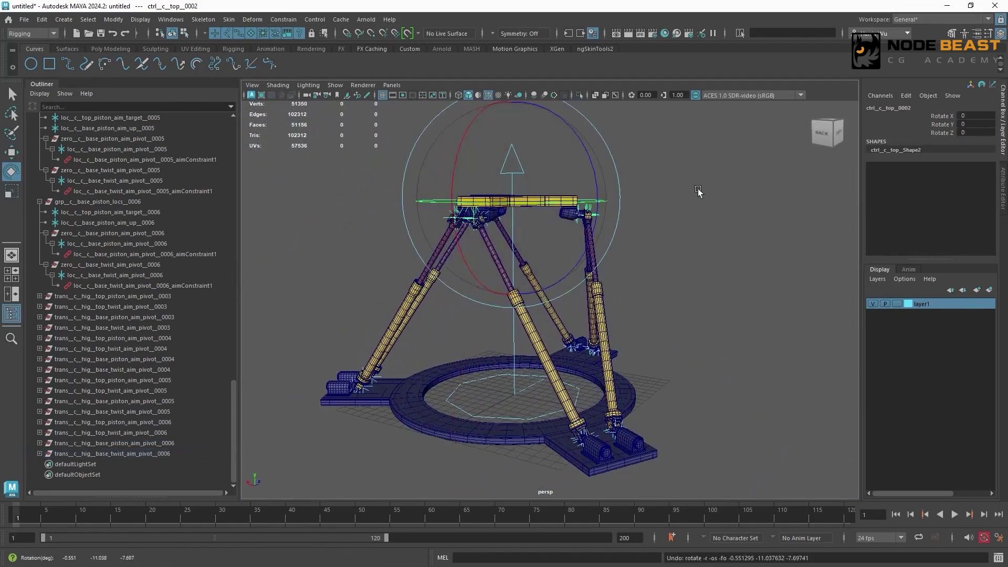
{"action": "left_click", "coordinate": [699, 192]}
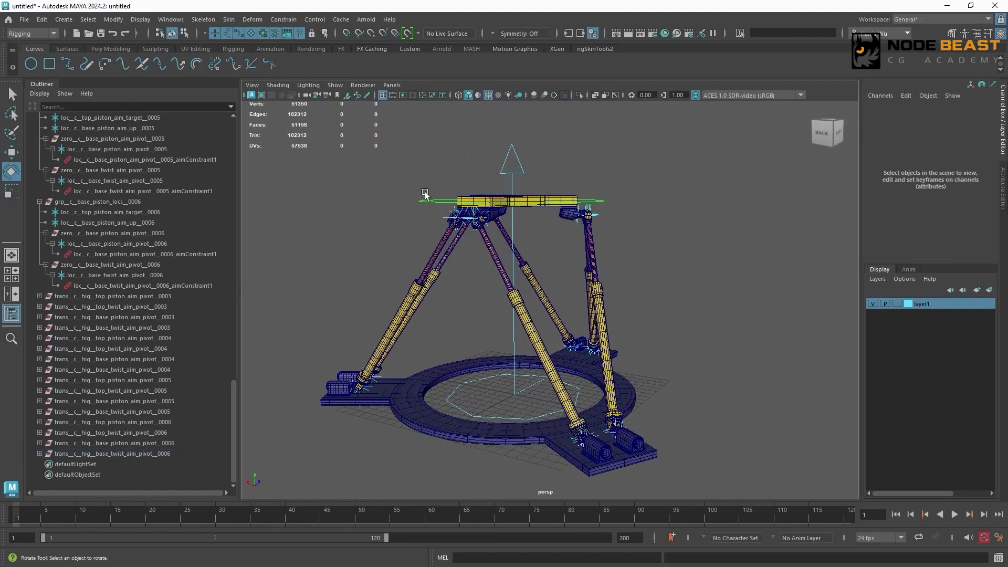
{"action": "left_click", "coordinate": [441, 198]}
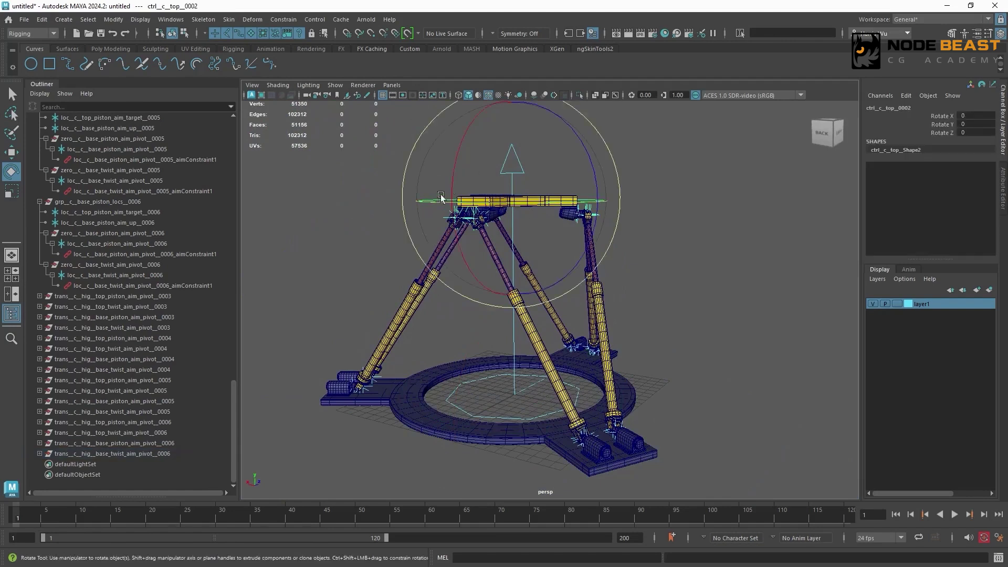
{"action": "left_click_drag", "start_coordinate": [441, 198], "coordinate": [522, 150]}
{"action": "key", "text": "ctrl+z"}
- Hide the six grp__c__top_piston_locs groups 0001 to 0006 under ctrl__c__top__0002
{"action": "left_click_drag", "start_coordinate": [232, 381], "coordinate": [254, 126]}
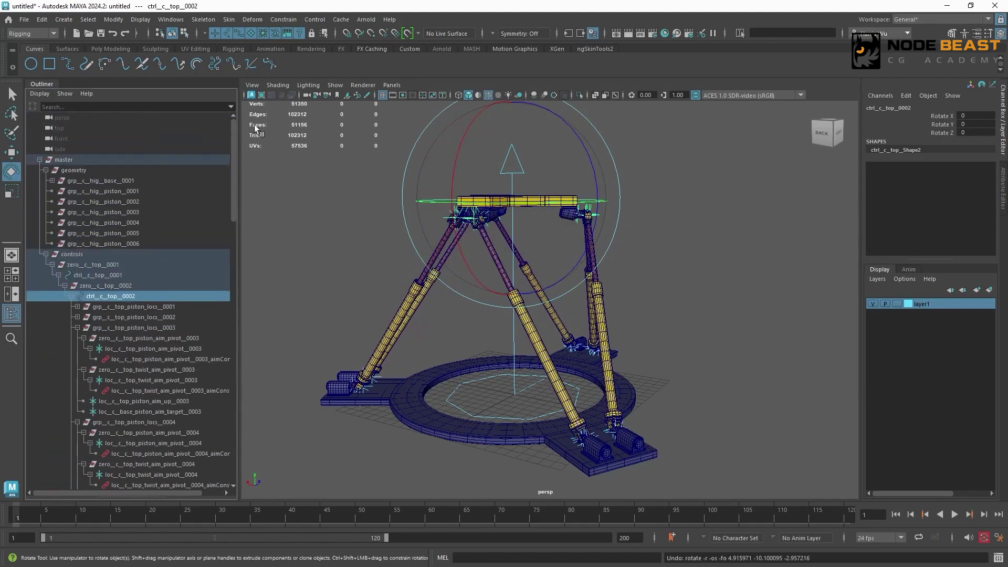
{"action": "left_click", "coordinate": [70, 296], "text": "shift"}
{"action": "left_click", "coordinate": [72, 297]}
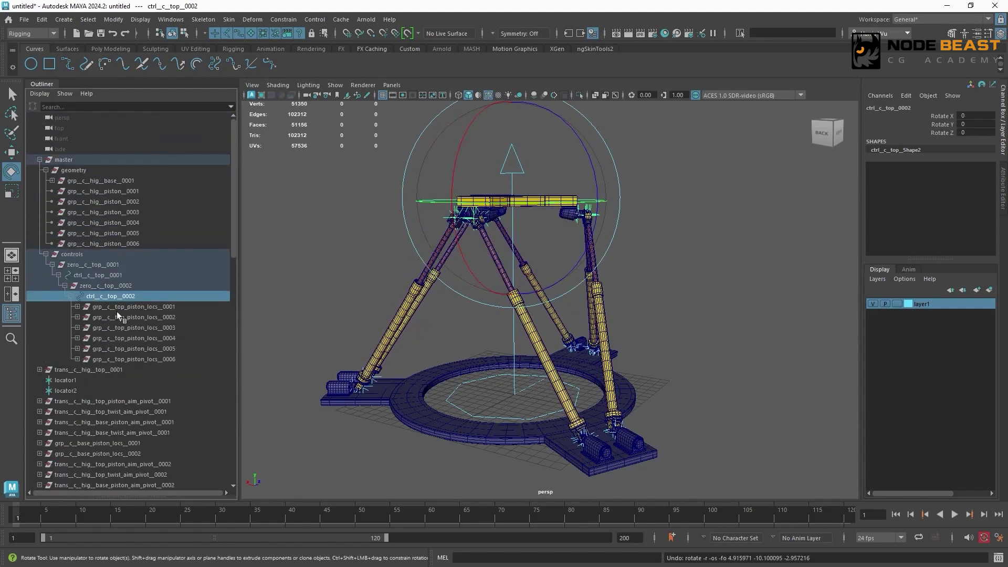
{"action": "left_click_drag", "start_coordinate": [168, 310], "coordinate": [174, 360]}
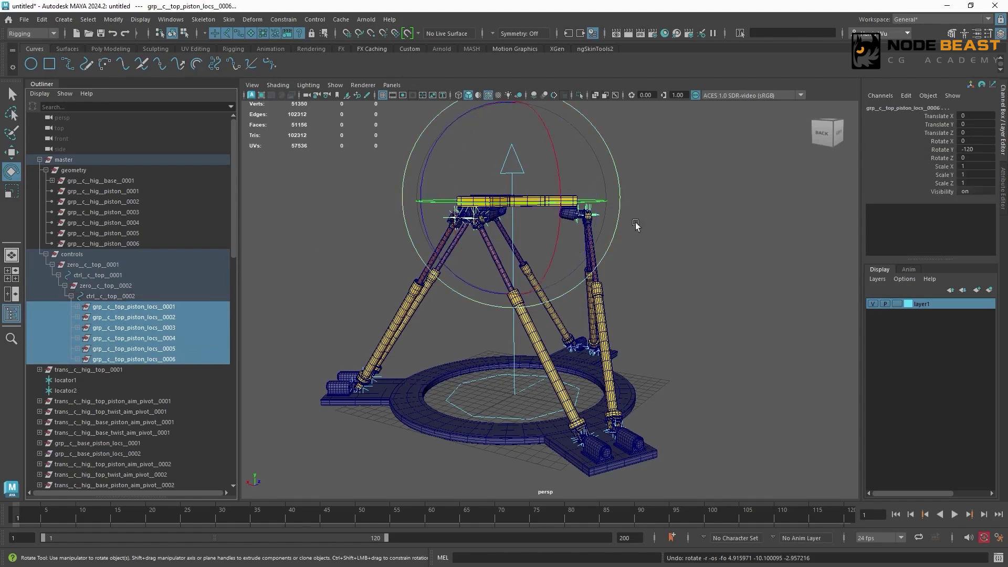
{"action": "left_click_drag", "start_coordinate": [637, 226], "coordinate": [621, 270], "text": "alt"}
{"action": "scroll", "coordinate": [611, 243], "scroll_direction": "up", "scroll_amount": 3}
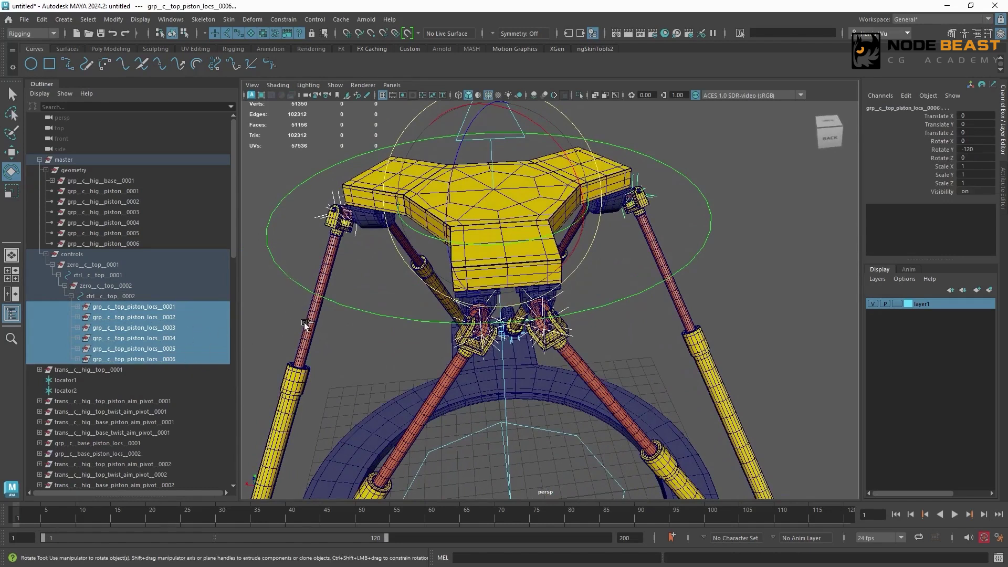
{"action": "key", "text": "ctrl+h"}
- Collapse the expanded base locator groups and put grp__c__base_piston_locs 0001 to 0006 together into one new group
{"action": "scroll", "coordinate": [78, 385], "scroll_direction": "down", "scroll_amount": 4}
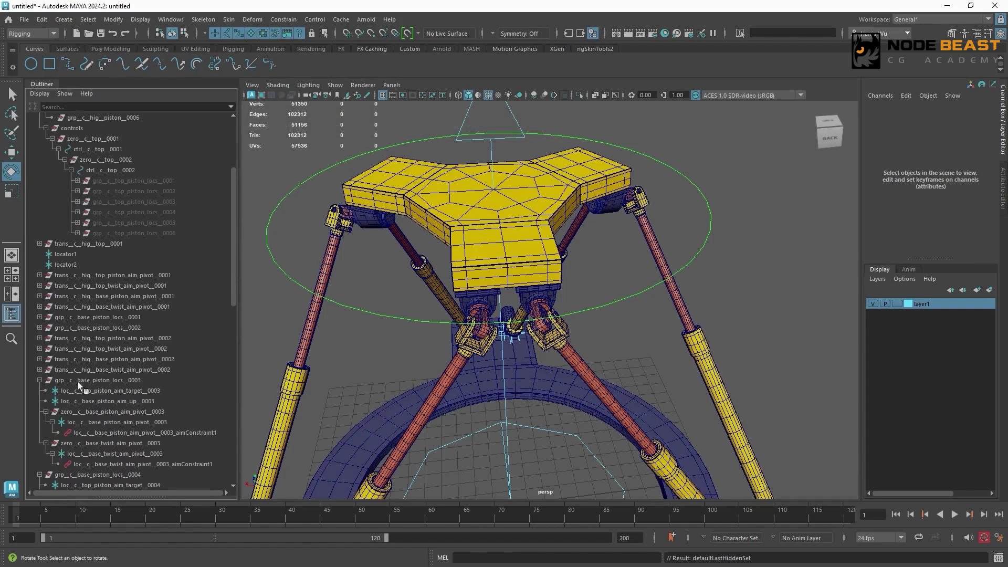
{"action": "left_click", "coordinate": [39, 380]}
{"action": "left_click", "coordinate": [39, 391]}
{"action": "left_click", "coordinate": [39, 401]}
{"action": "left_click", "coordinate": [40, 411]}
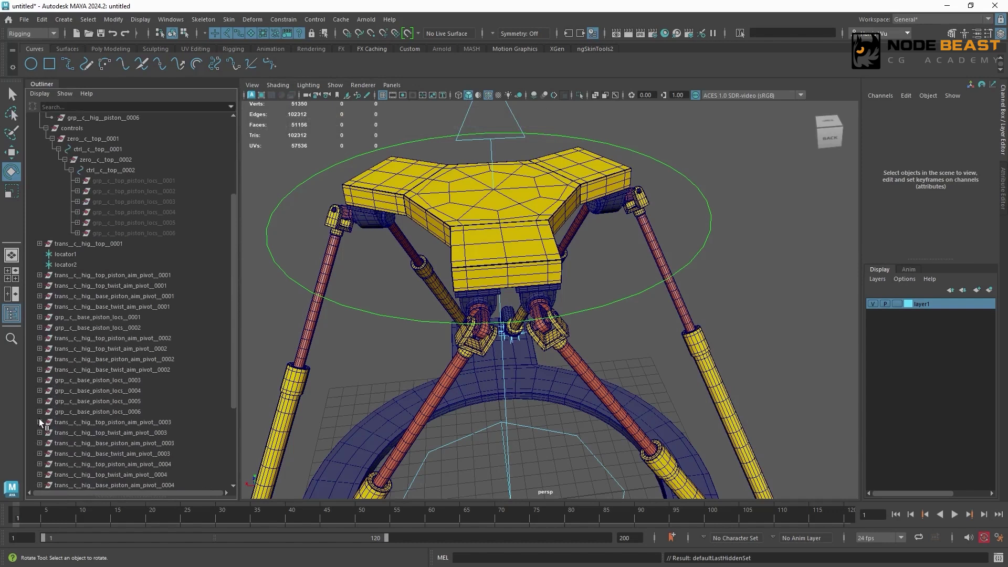
{"action": "left_click_drag", "start_coordinate": [140, 318], "coordinate": [140, 329]}
{"action": "left_click_drag", "start_coordinate": [142, 381], "coordinate": [144, 412], "text": "ctrl"}
{"action": "left_click_drag", "start_coordinate": [234, 364], "coordinate": [298, 317]}
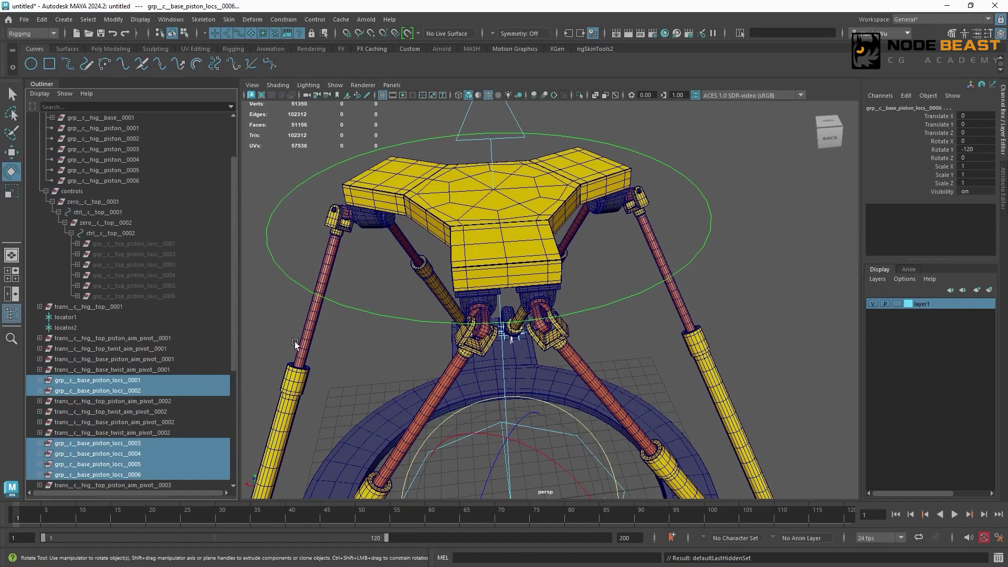
{"action": "key", "text": "ctrl+g"}
- Rename the new group holding the base piston locator groups as rigNodes
{"action": "double_click", "coordinate": [77, 453]}
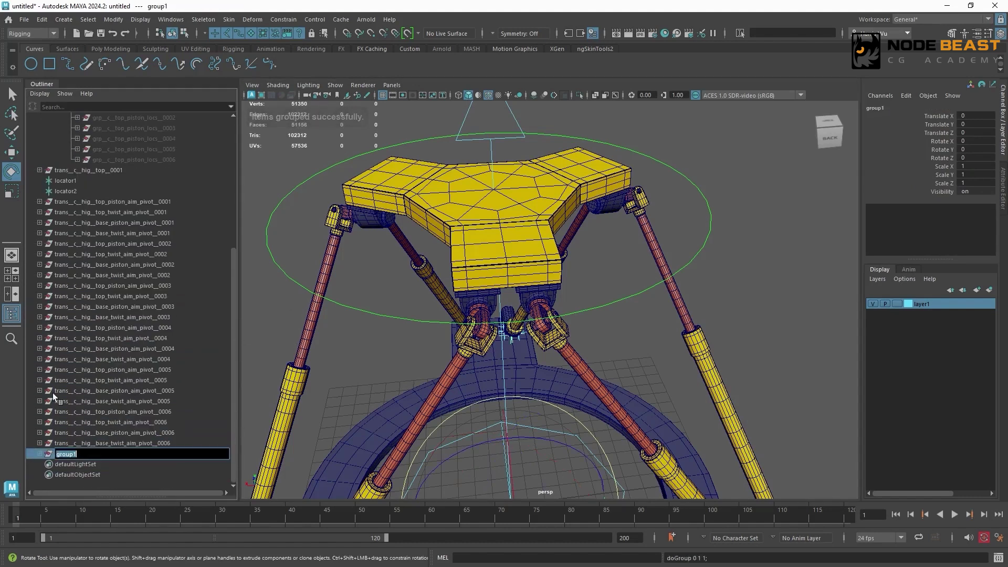
{"action": "type", "text": "rigNode"}
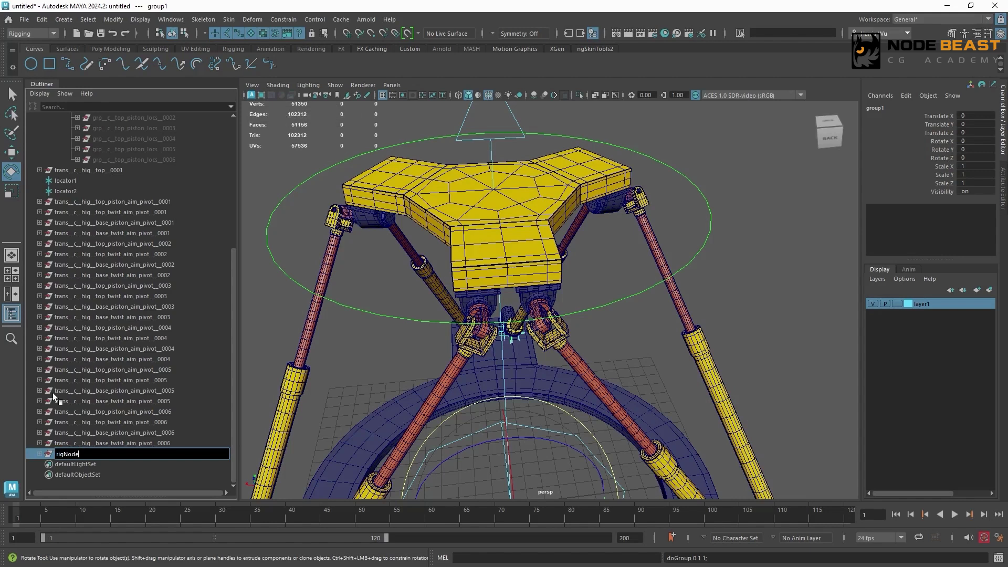
{"action": "type", "text": "s"}
{"action": "key", "text": "Return"}
- Parent the rigNodes group under master and hide it
{"action": "left_click_drag", "start_coordinate": [234, 305], "coordinate": [238, 171]}
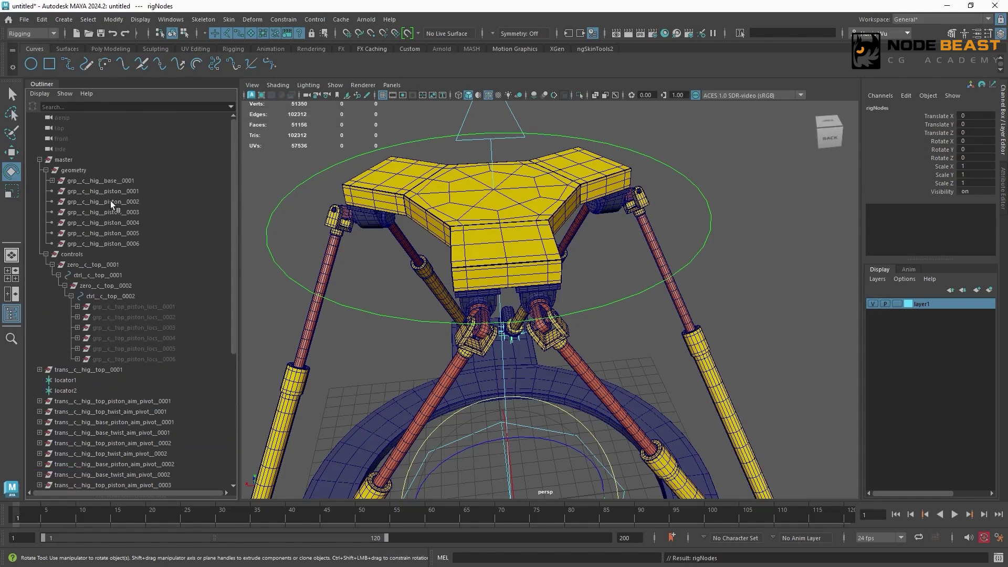
{"action": "left_click", "coordinate": [97, 159]}
{"action": "key", "text": "p"}
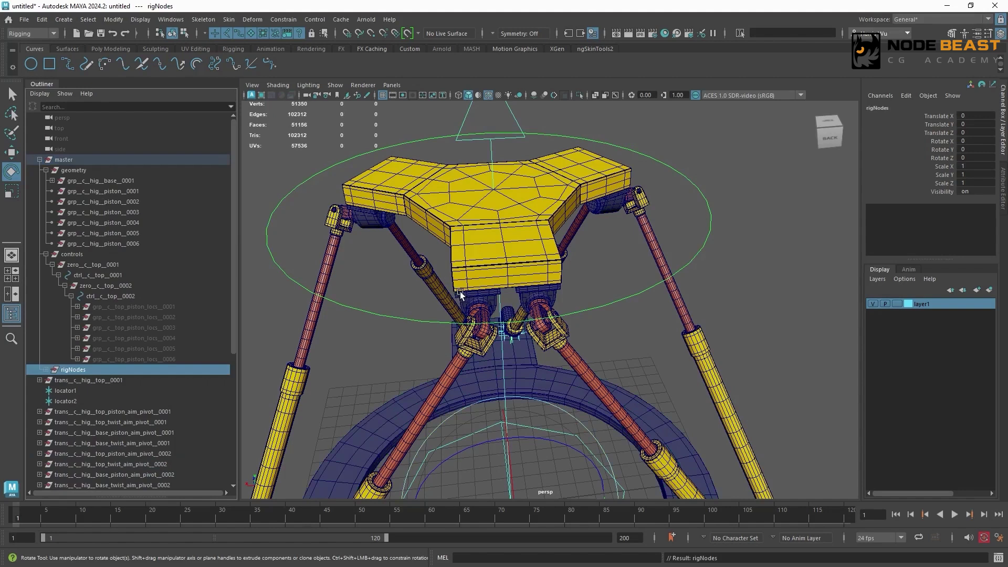
{"action": "key", "text": "ctrl+h"}
- Parent trans__c__hig__top__0001 and all top and base piston and twist aim pivot trans groups 0001 to 0006 under the geometry group
{"action": "scroll", "coordinate": [467, 299], "scroll_direction": "down", "scroll_amount": 5}
{"action": "left_click_drag", "start_coordinate": [469, 305], "coordinate": [467, 268], "text": "alt"}
{"action": "left_click", "coordinate": [220, 380]}
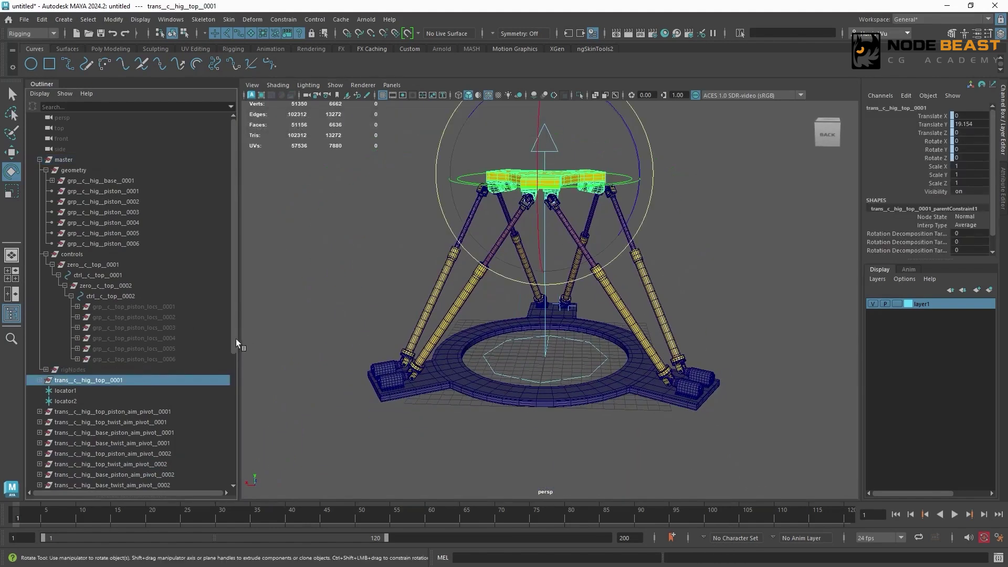
{"action": "scroll", "coordinate": [232, 368], "scroll_direction": "down", "scroll_amount": 6}
{"action": "left_click", "coordinate": [171, 212], "text": "ctrl"}
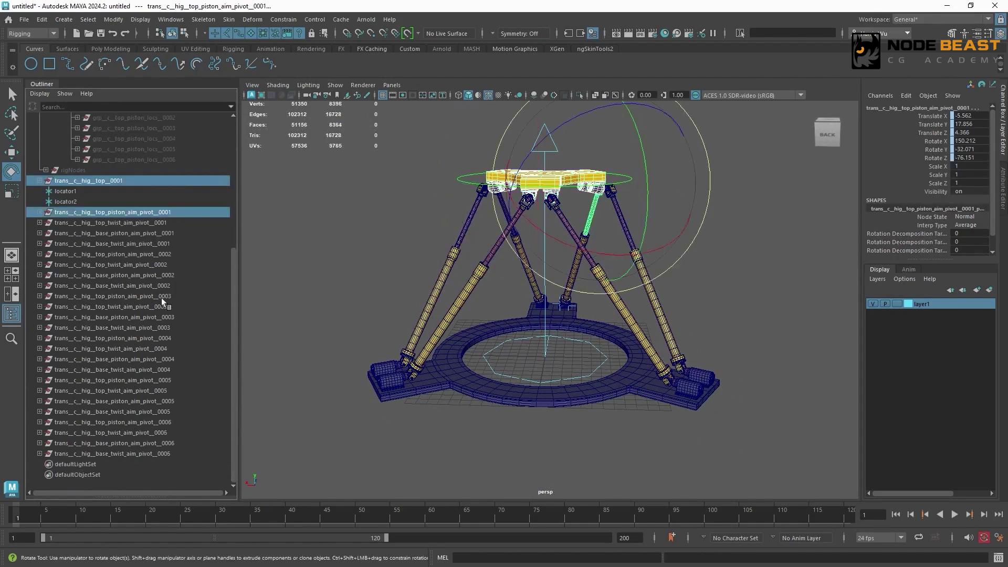
{"action": "left_click", "coordinate": [157, 454], "text": "shift"}
{"action": "left_click_drag", "start_coordinate": [235, 259], "coordinate": [244, 108]}
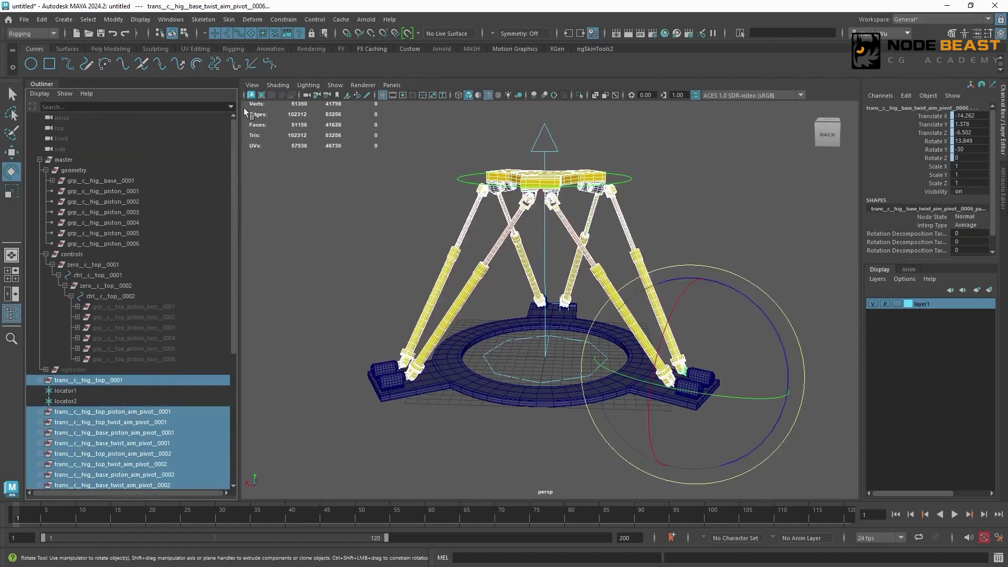
{"action": "left_click", "coordinate": [84, 170], "text": "ctrl"}
{"action": "key", "text": "p"}
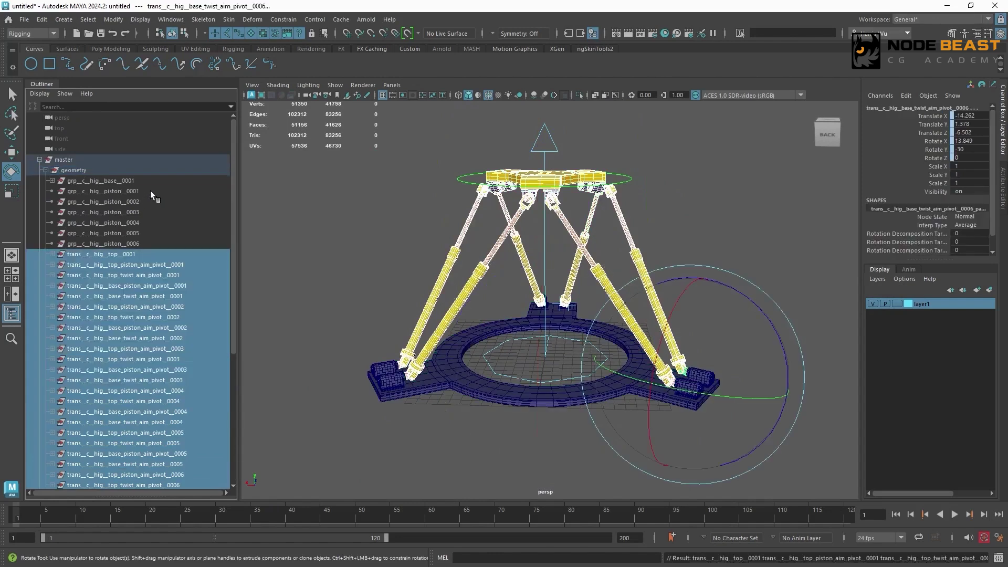
- Delete the empty grp__c__hig__piston groups 0001 to 0006 and the leftover locator1 and locator2
{"action": "left_click", "coordinate": [138, 189], "text": "shift"}
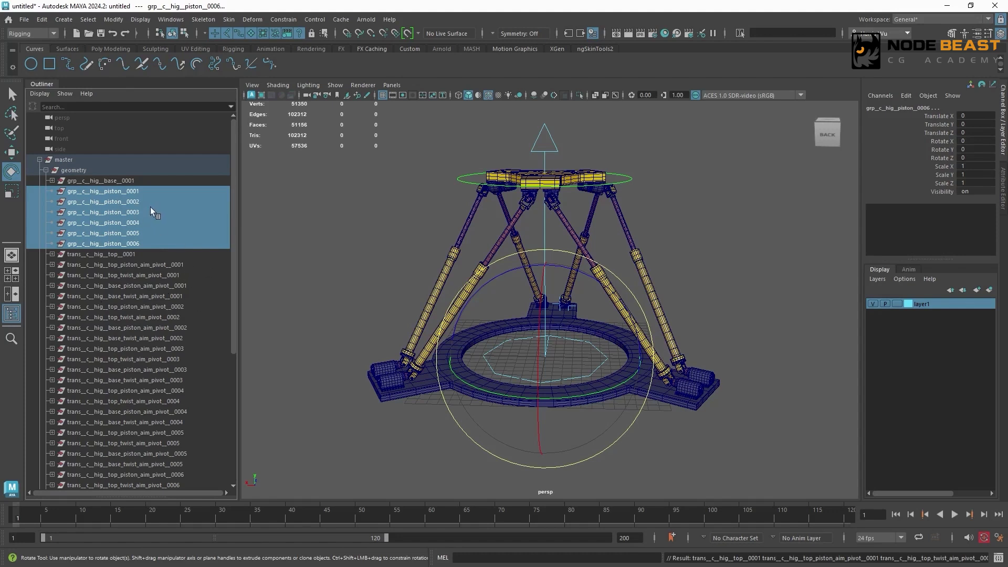
{"action": "key", "text": "Delete"}
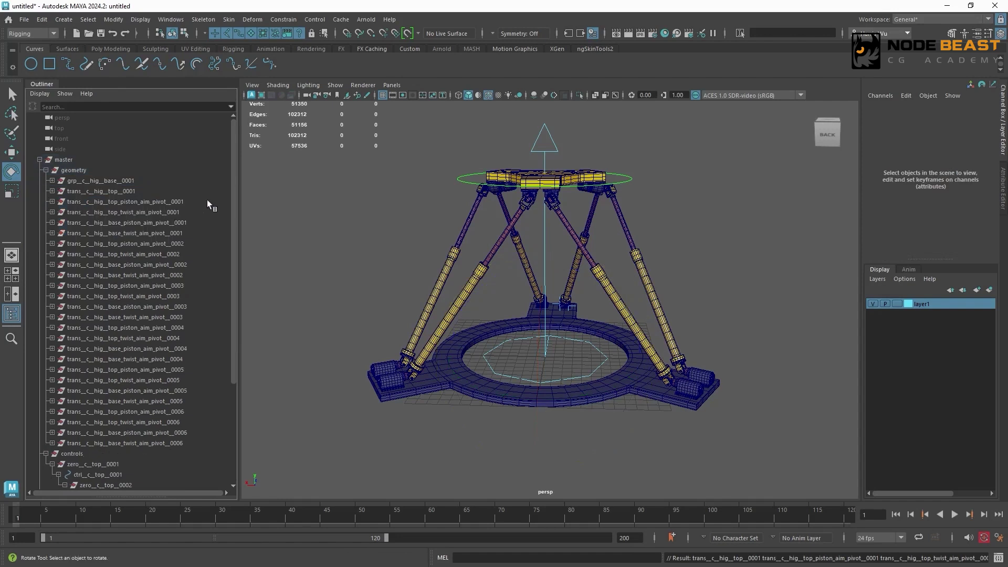
{"action": "scroll", "coordinate": [228, 188], "scroll_direction": "down", "scroll_amount": 4}
{"action": "left_click", "coordinate": [79, 454]}
{"action": "left_click", "coordinate": [67, 444], "text": "shift"}
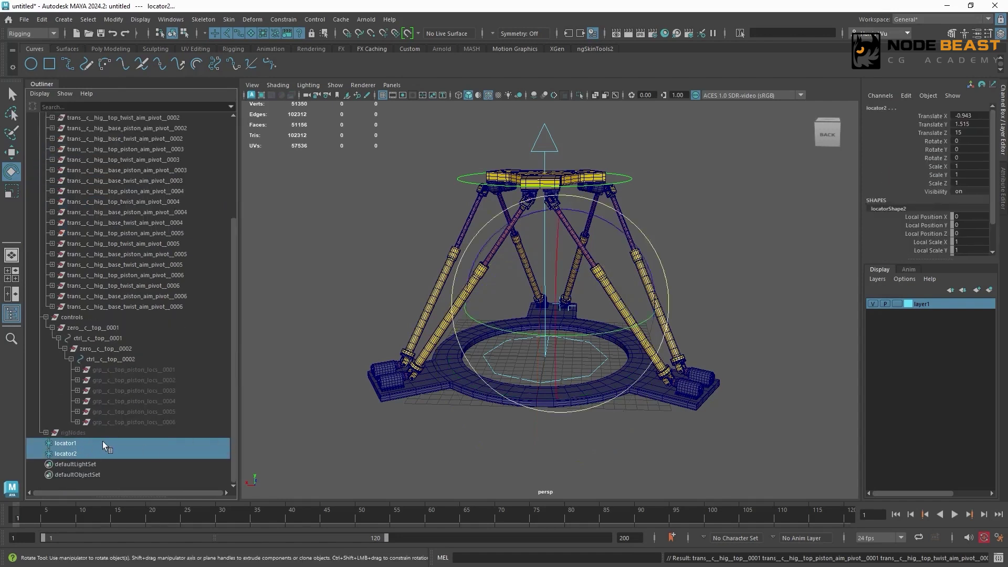
{"action": "key", "text": "Delete"}
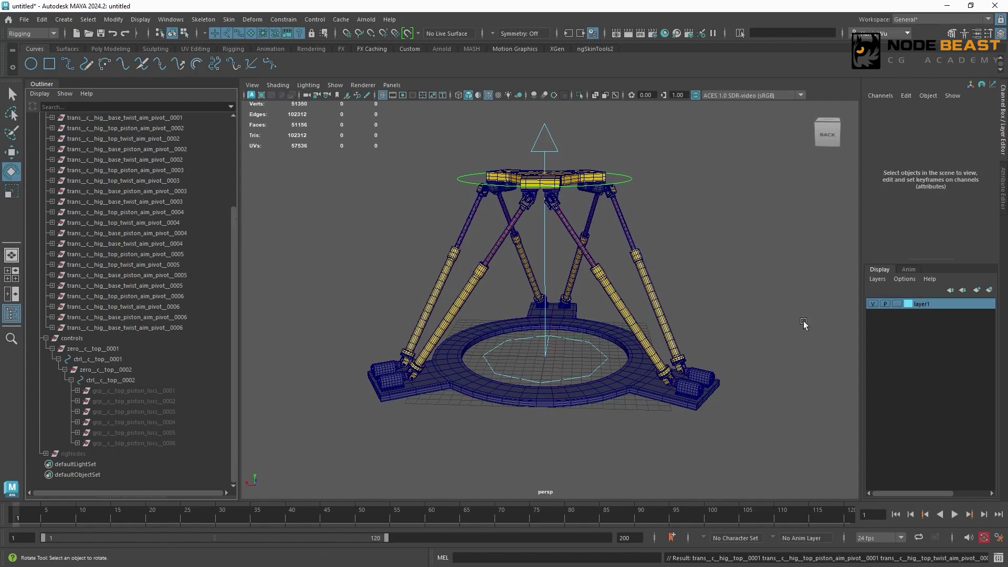
- Delete the display layer layer1
{"action": "right_click", "coordinate": [937, 307]}
{"action": "left_click", "coordinate": [902, 402]}
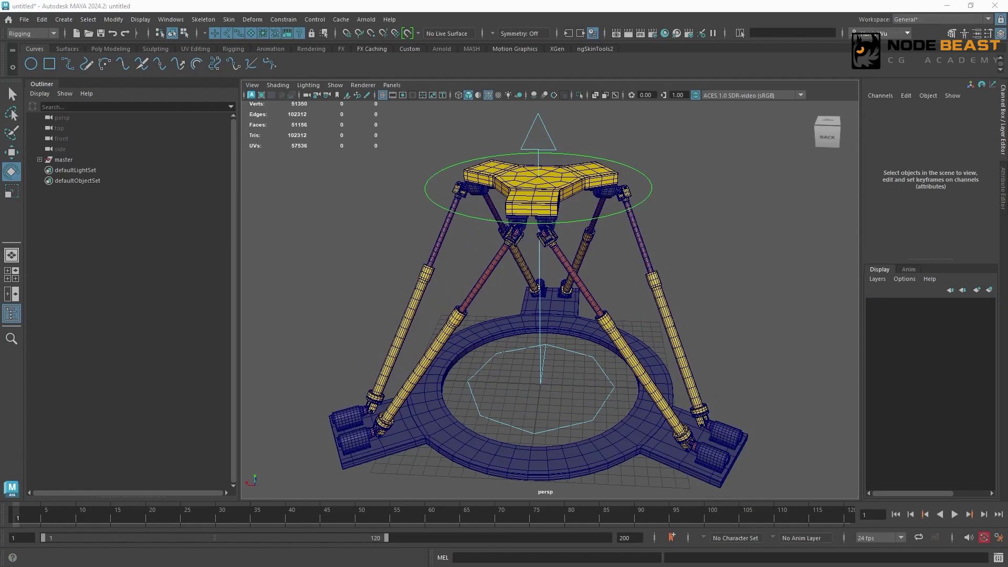